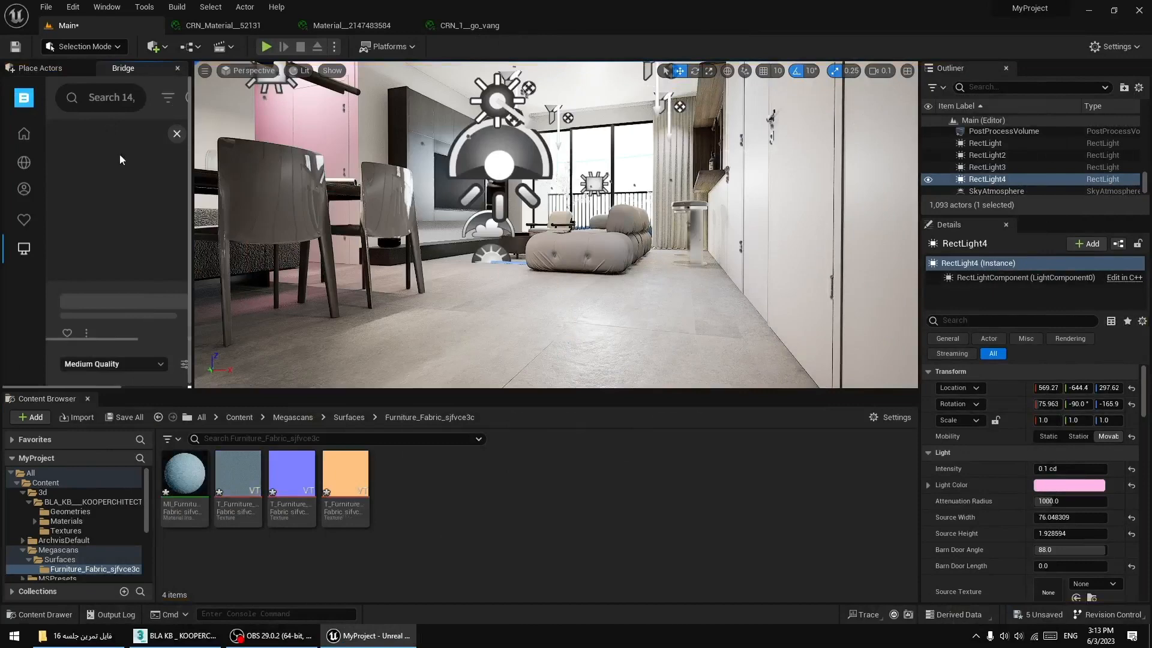
Dock the Bridge panel between the Place Actors panel and the viewport, narrow it, and dismiss the Furniture Fabric details.
left_click_drag(135, 64, 237, 170)
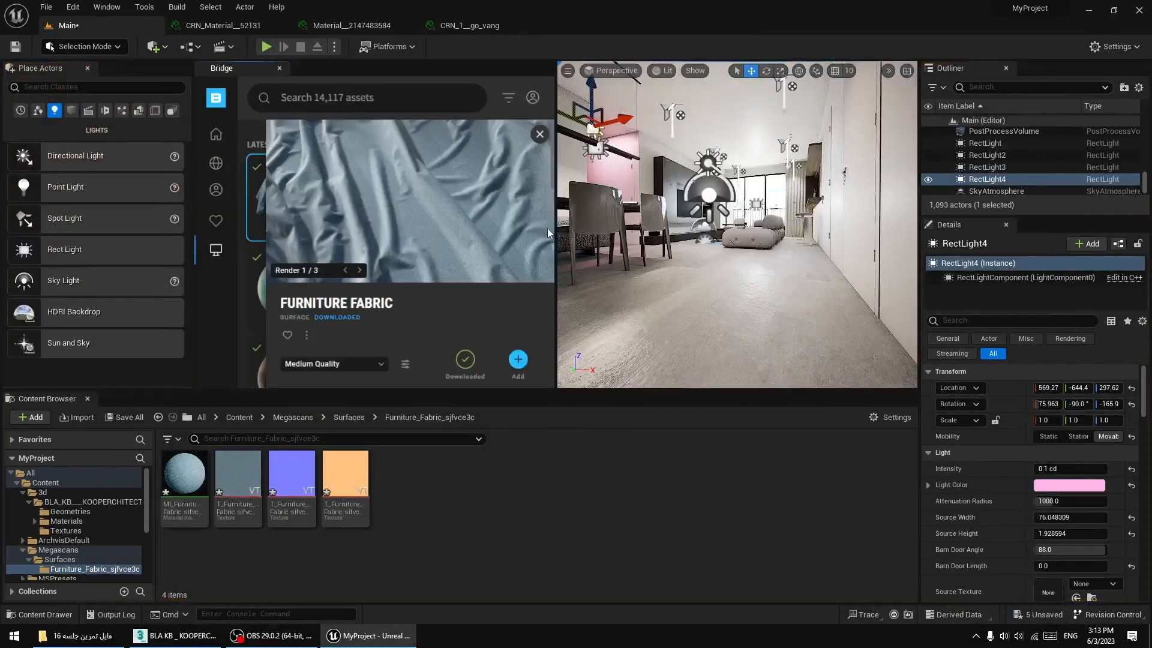
left_click_drag(555, 227, 380, 221)
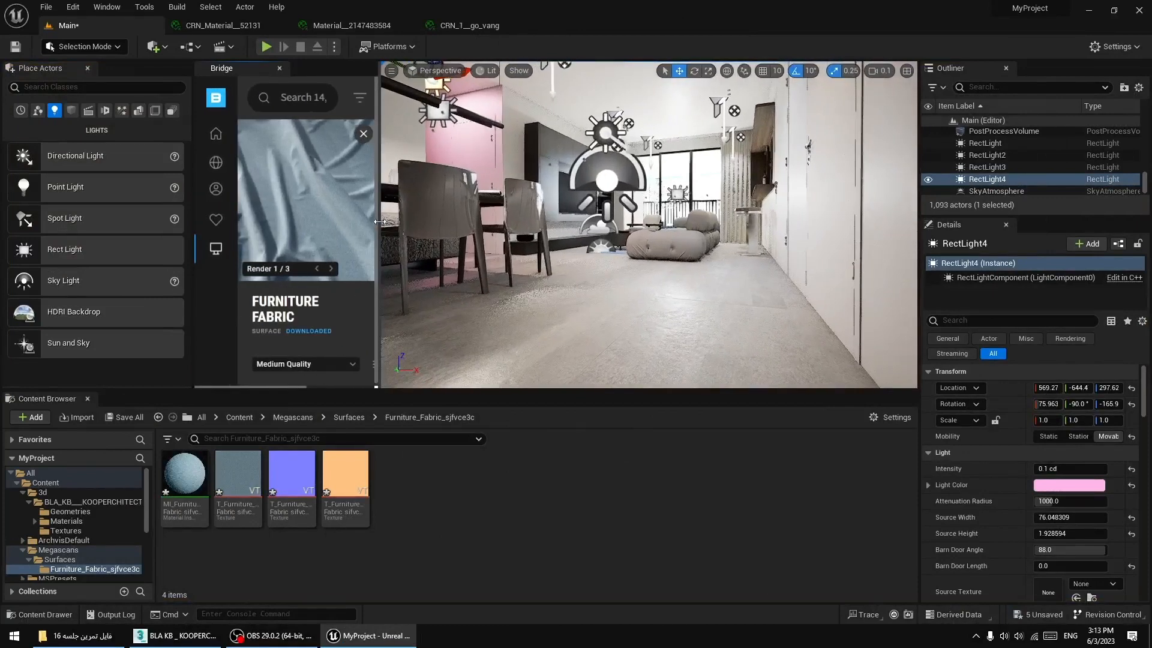
left_click(363, 134)
Apply the Furniture Fabric material instance to the front sofa module and inspect the weave up close.
key("w")
right_click_drag(643, 308, 664, 271)
left_click_drag(184, 474, 607, 259)
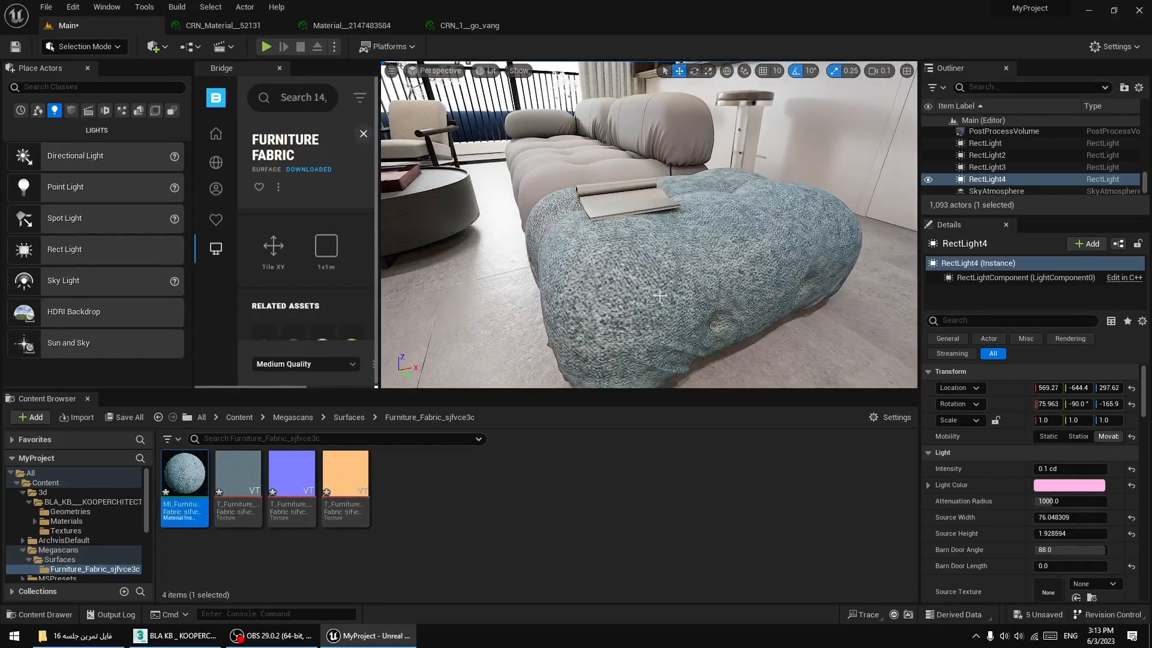
right_click_drag(607, 259, 624, 297)
key("s")
key("w")
key("w")
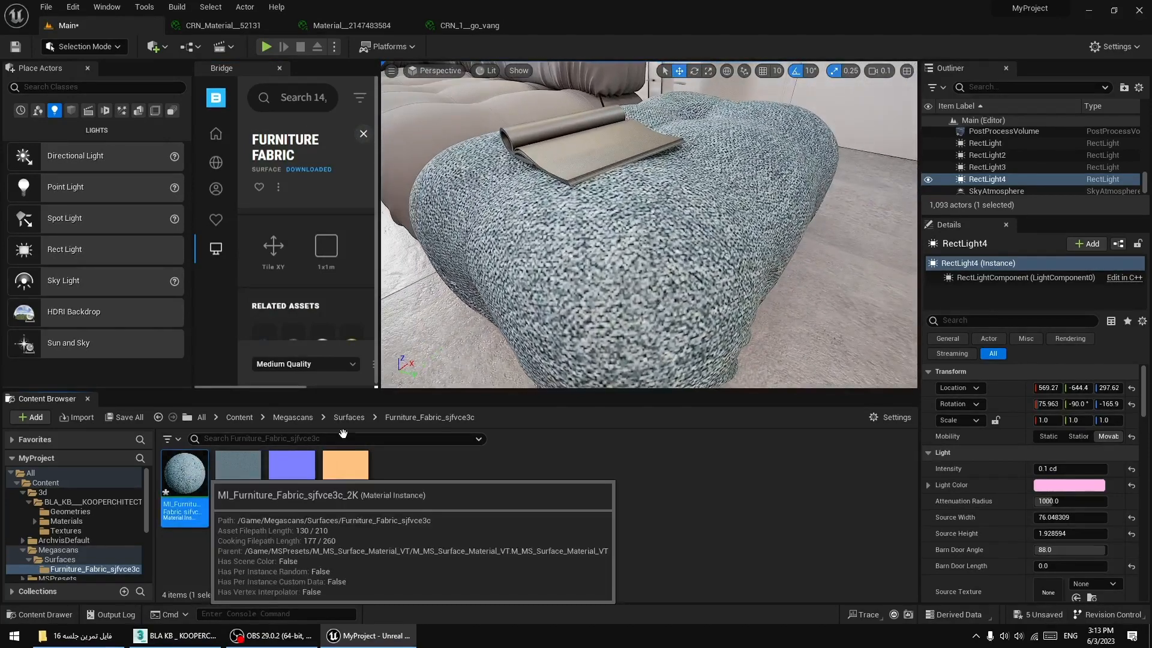
Open the Furniture Fabric material instance for editing, enable its Tiling/Offset override and expand the tiling values.
double_click(202, 473)
scroll(594, 297, "down", 5)
left_click_drag(532, 308, 588, 289)
scroll(510, 312, "up", 2)
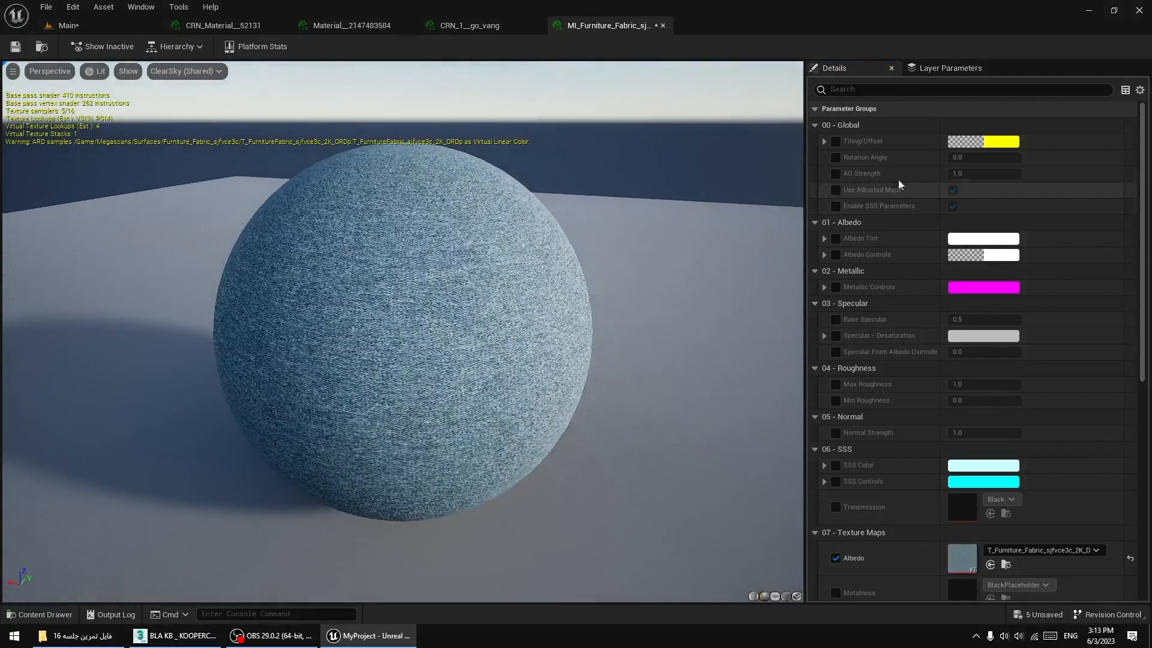
left_click(836, 141)
left_click(824, 140)
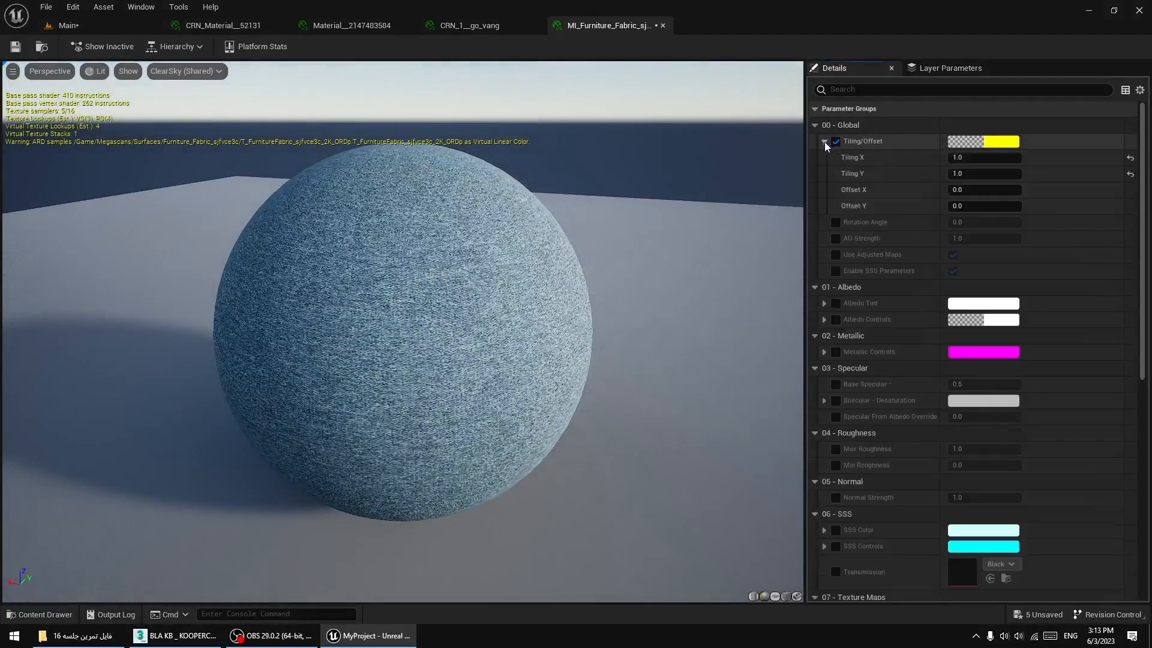
Set the fabric material's Tiling X and Tiling Y to 0.1.
left_click(984, 158)
type(".1")
key("Return")
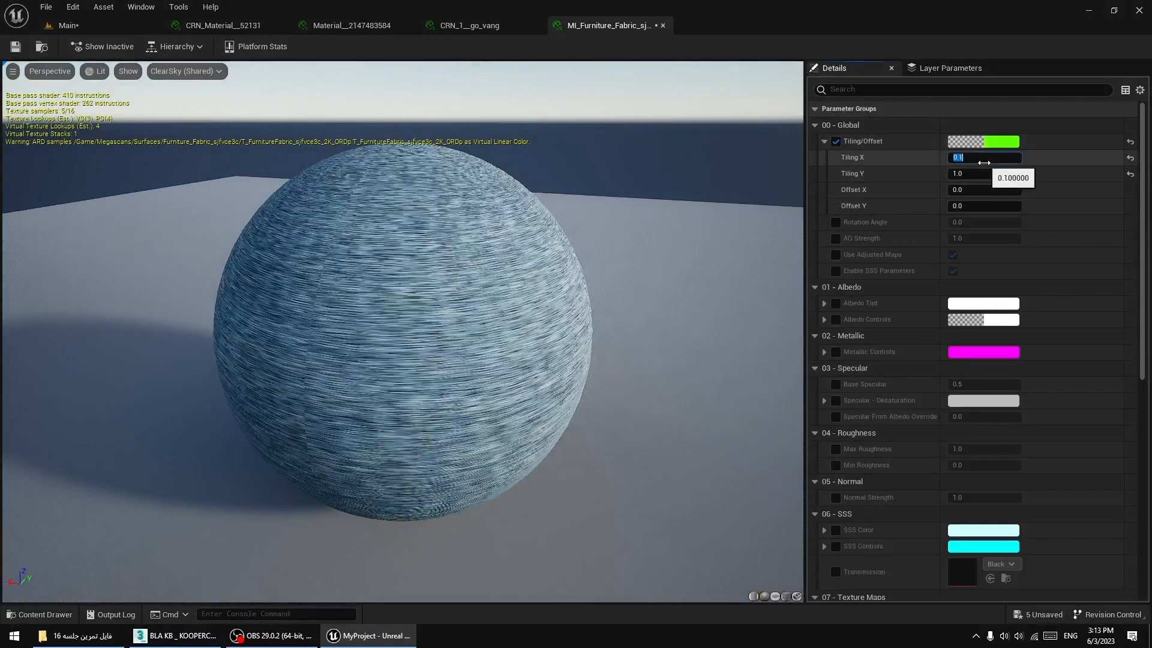
left_click(989, 173)
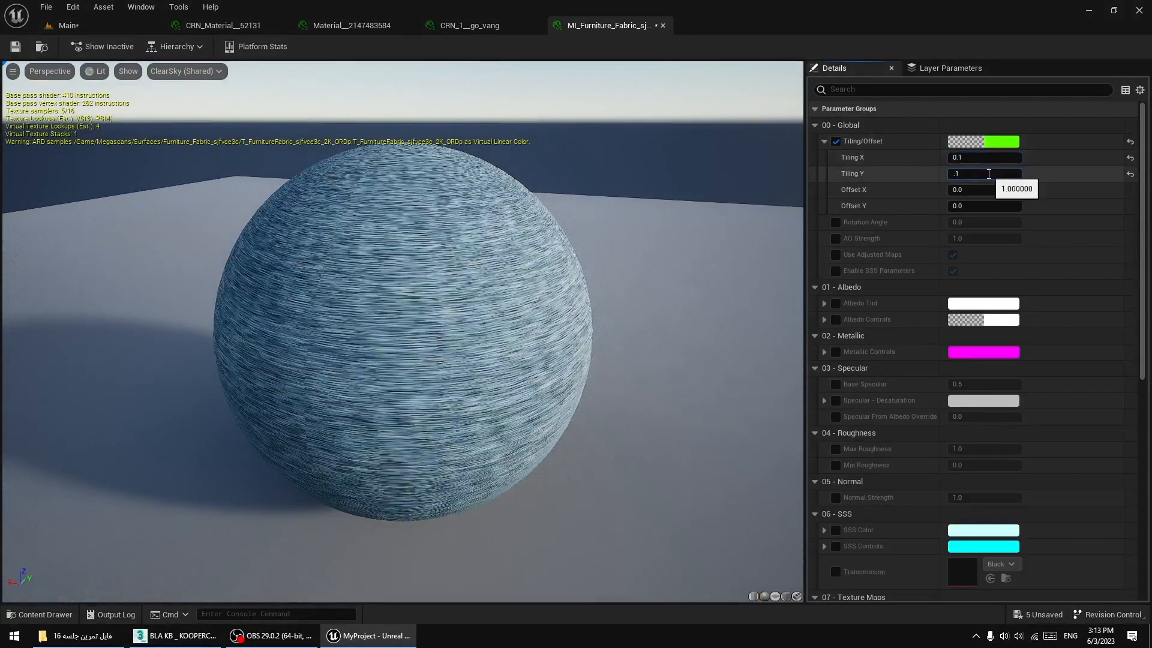
type(".1")
key("Return")
Set the fabric material's Tiling Y and Tiling X to 5, save the material and return to the Main level.
type("5")
key("Return")
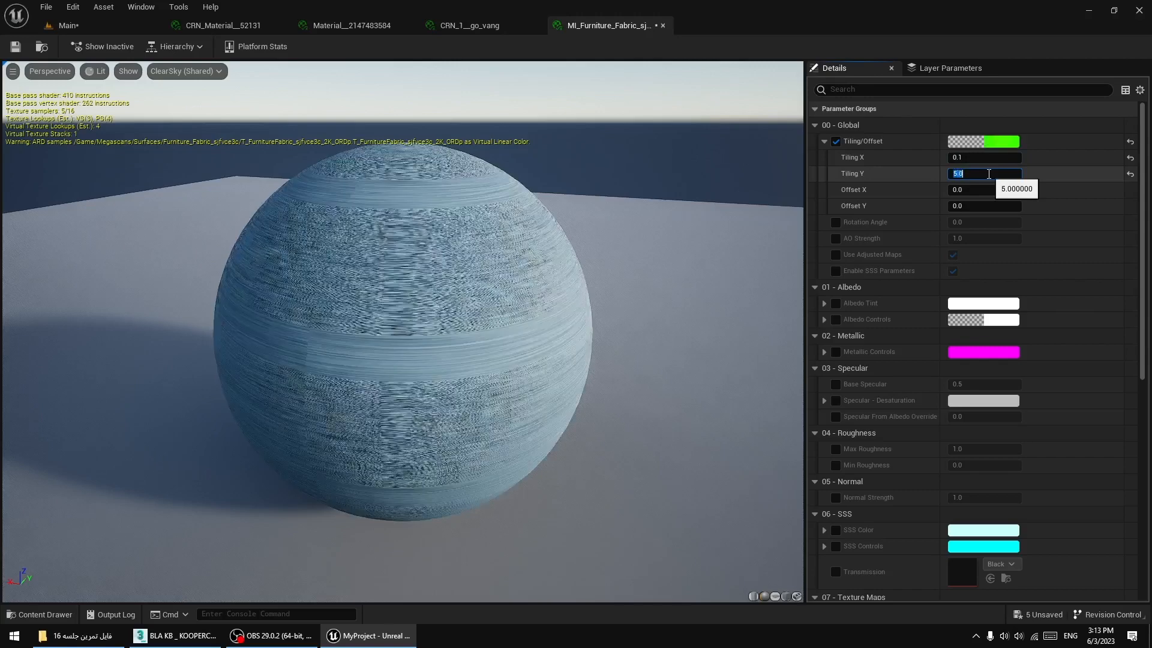
left_click(985, 157)
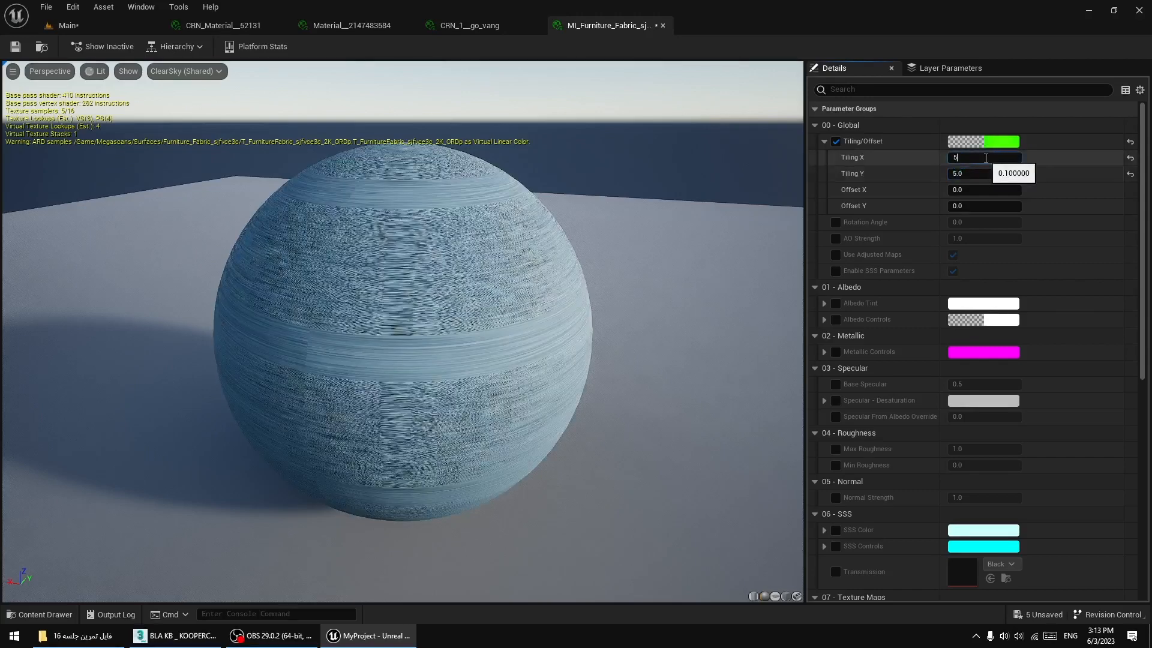
type("5")
key("Return")
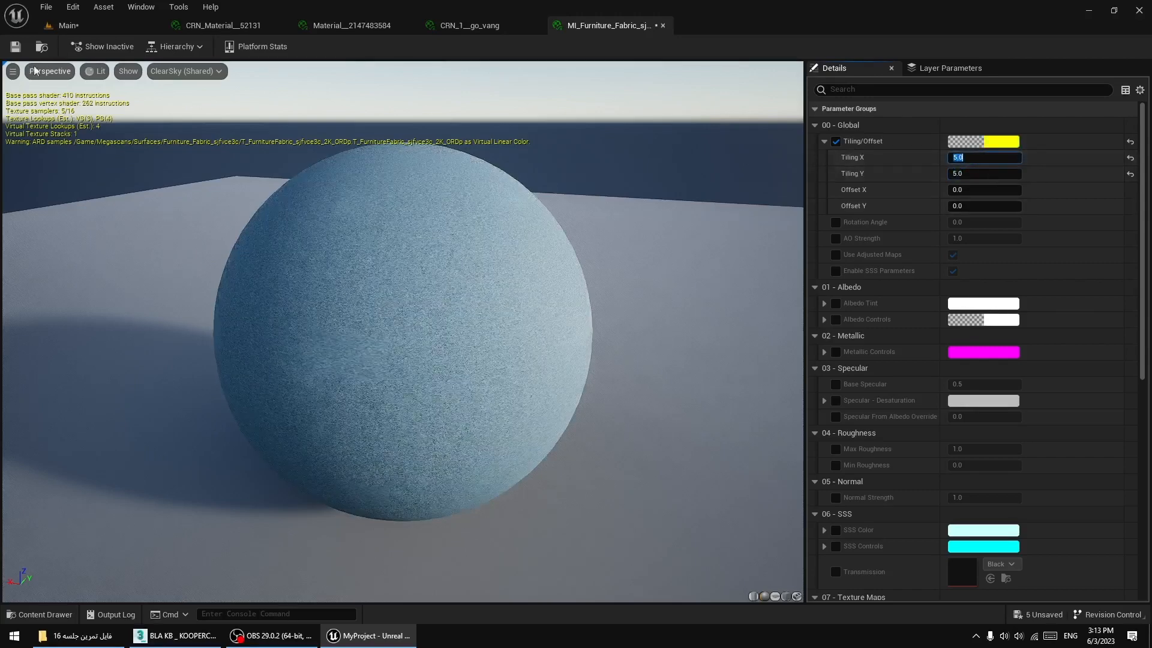
left_click(15, 47)
left_click(68, 25)
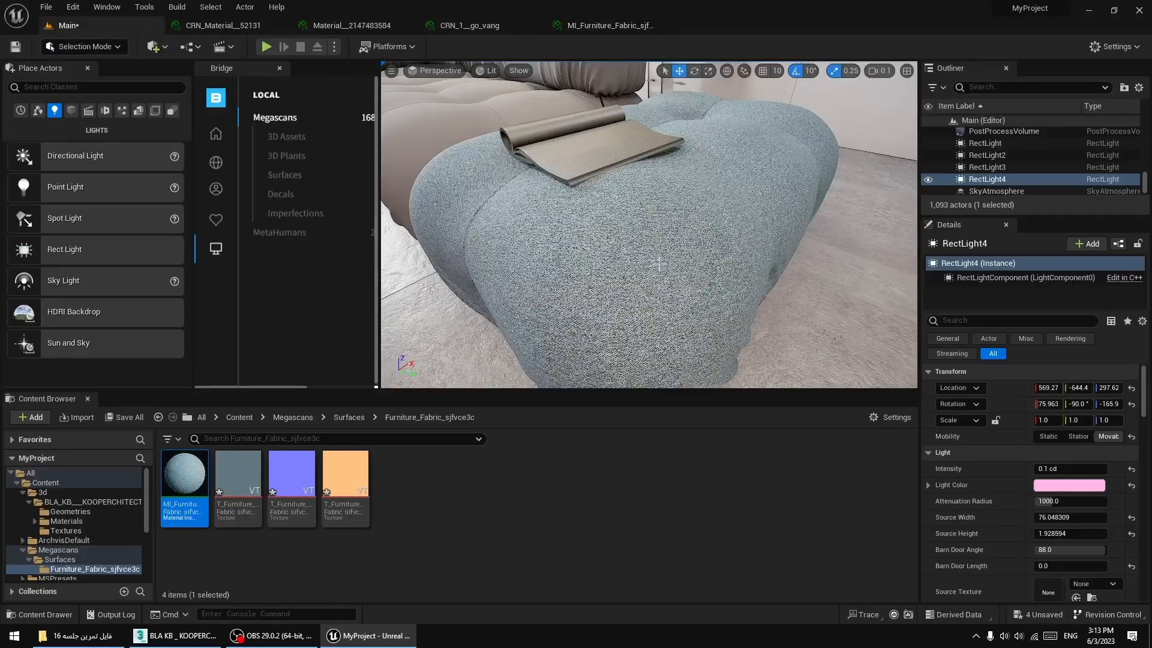
Apply the Furniture Fabric material to the remaining beige sofa modules.
right_click_drag(649, 224, 654, 224)
right_click_drag(538, 327, 539, 329)
left_click_drag(194, 477, 393, 187)
right_click_drag(393, 188, 354, 132)
mouse_move(447, 301)
right_mouse_down()
mouse_move(463, 327)
mouse_move(448, 301)
right_mouse_up()
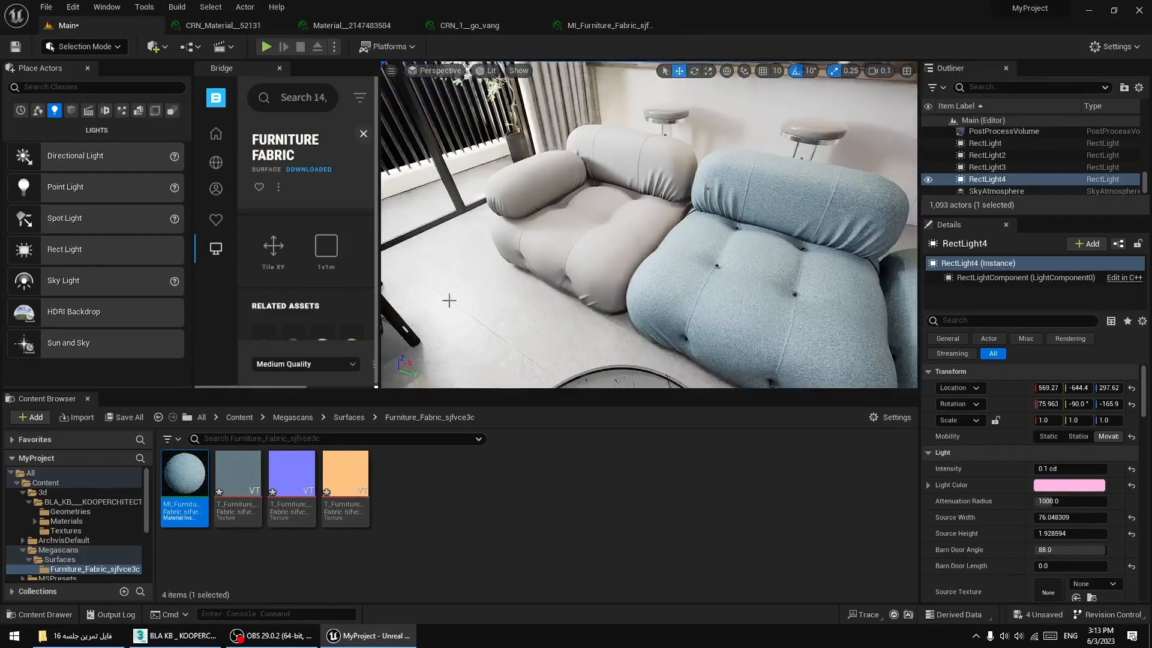
left_click_drag(189, 469, 586, 234)
mouse_move(586, 234)
right_mouse_down()
mouse_move(540, 234)
mouse_move(570, 231)
mouse_move(573, 242)
right_mouse_up()
Undock Bridge into a floating window and enlarge it to show the asset grid beside the asset details.
left_click_drag(222, 71, 401, 199)
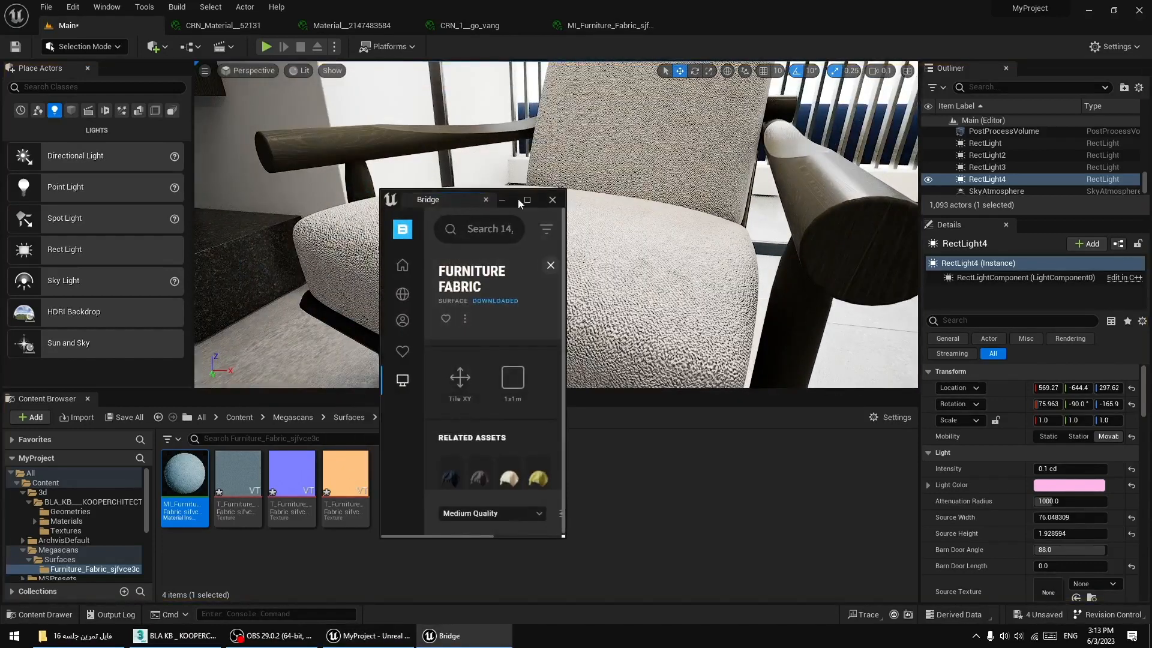
left_click_drag(563, 191, 1083, 90)
left_click_drag(881, 94, 677, 89)
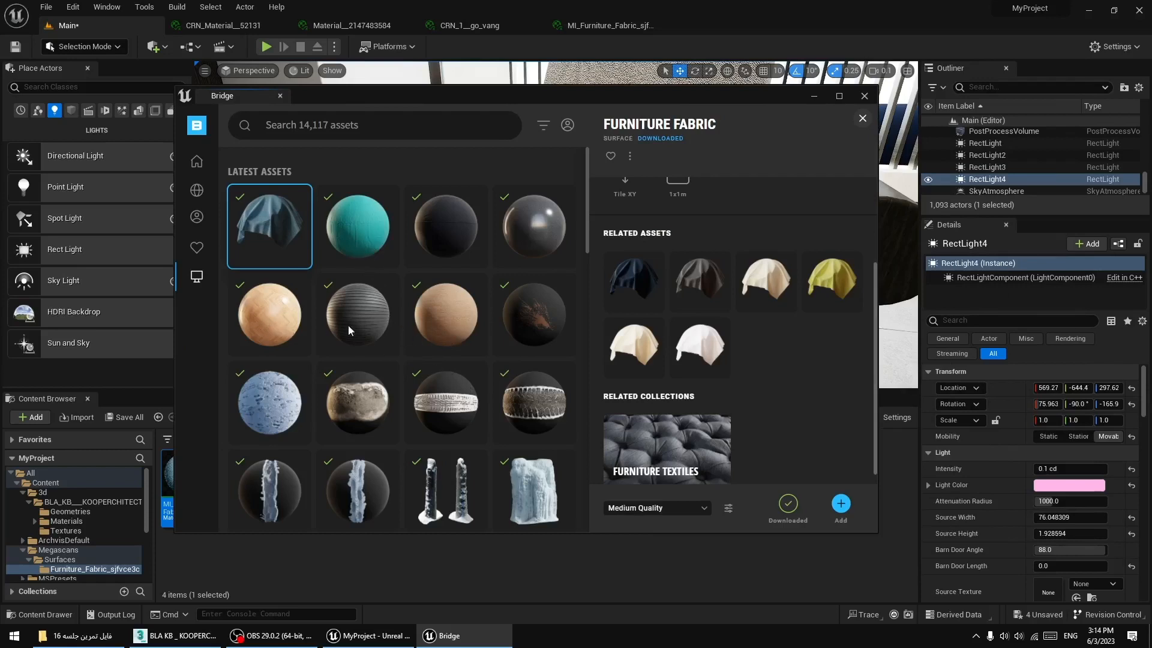
Browse the downloaded Bridge assets and export Steel Gray Granite to the project at medium quality.
scroll(527, 254, "down", 3)
left_click(540, 224)
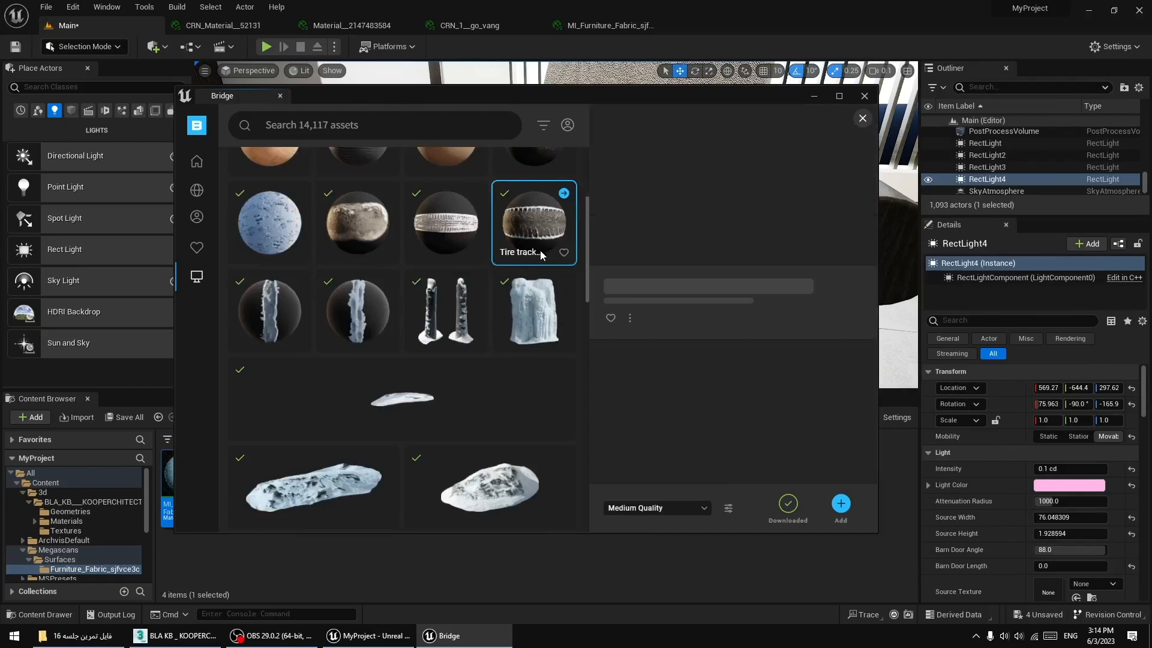
scroll(540, 254, "up", 3)
left_click(564, 198)
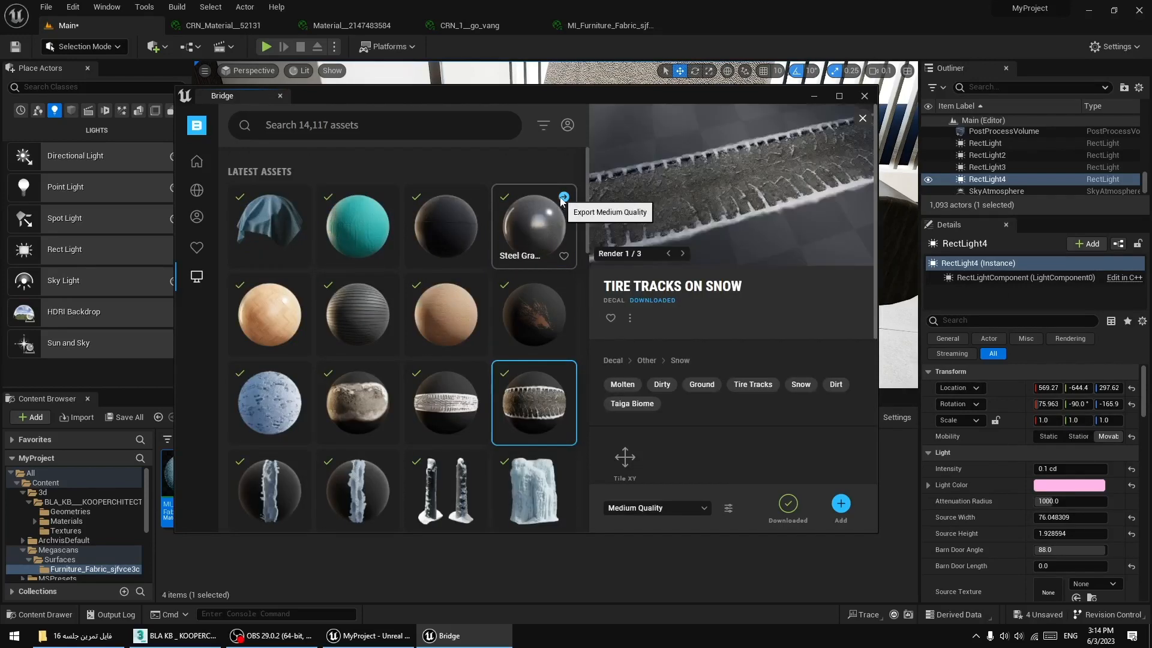
left_click(380, 642)
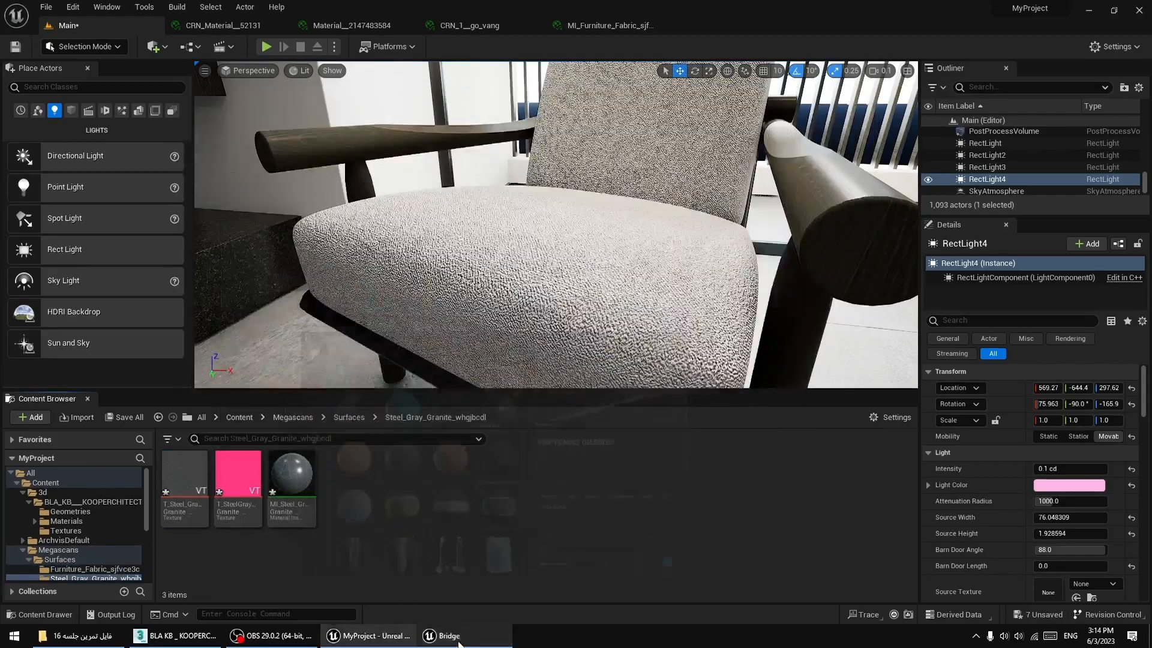
Try the Steel Gray Granite material on a surface in the room, and undo it.
right_click_drag(556, 225, 1018, 196)
key("w")
key("s")
left_click_drag(284, 492, 516, 366)
right_click_drag(516, 366, 536, 290)
key("s")
key("ctrl+z")
key("w")
Browse further through the downloaded Bridge assets and open the details of the Snow Footprints decal.
left_click(451, 635)
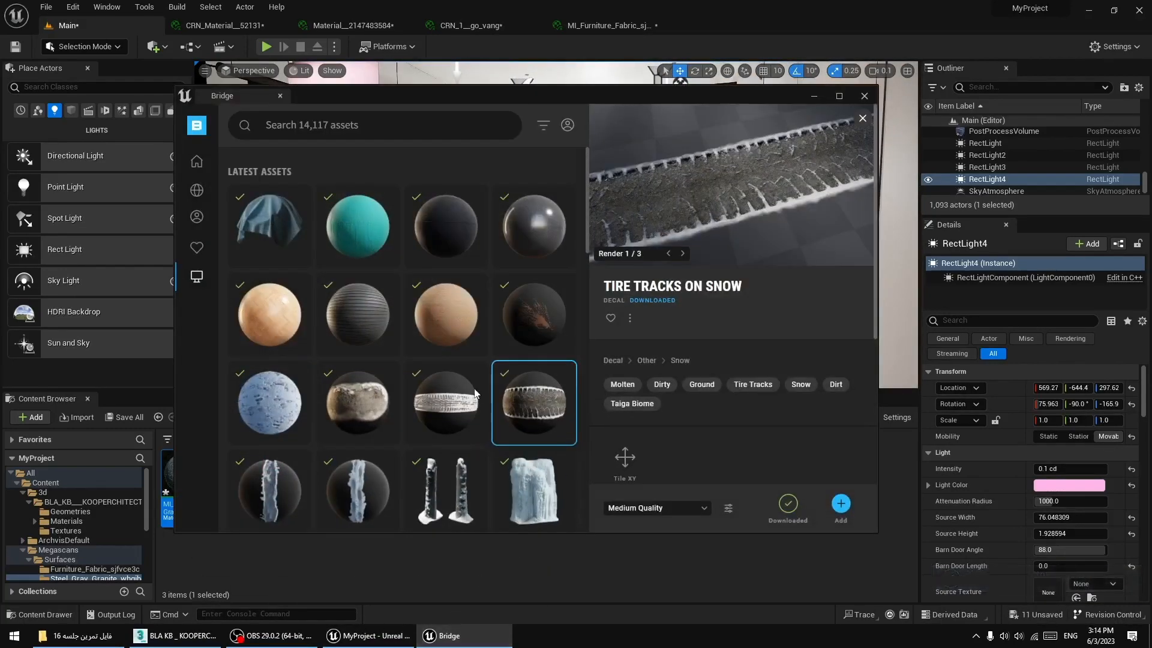
scroll(297, 286, "down", 4)
left_click(297, 286)
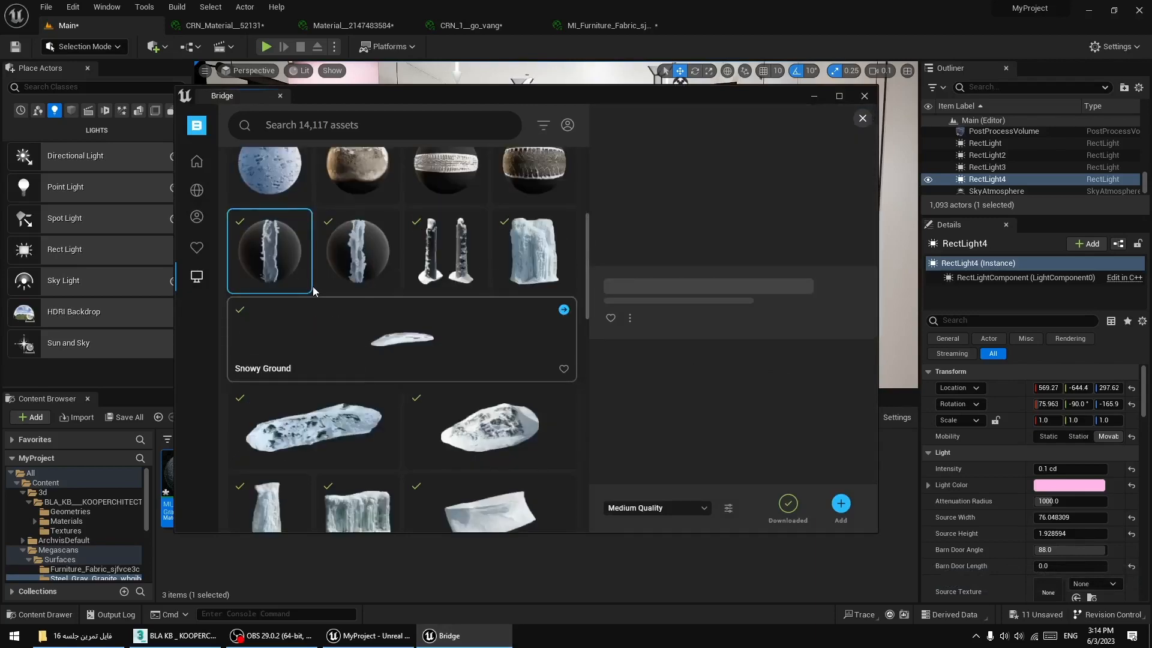
Switch to Autodesk 3ds Max and close it.
left_click(174, 635)
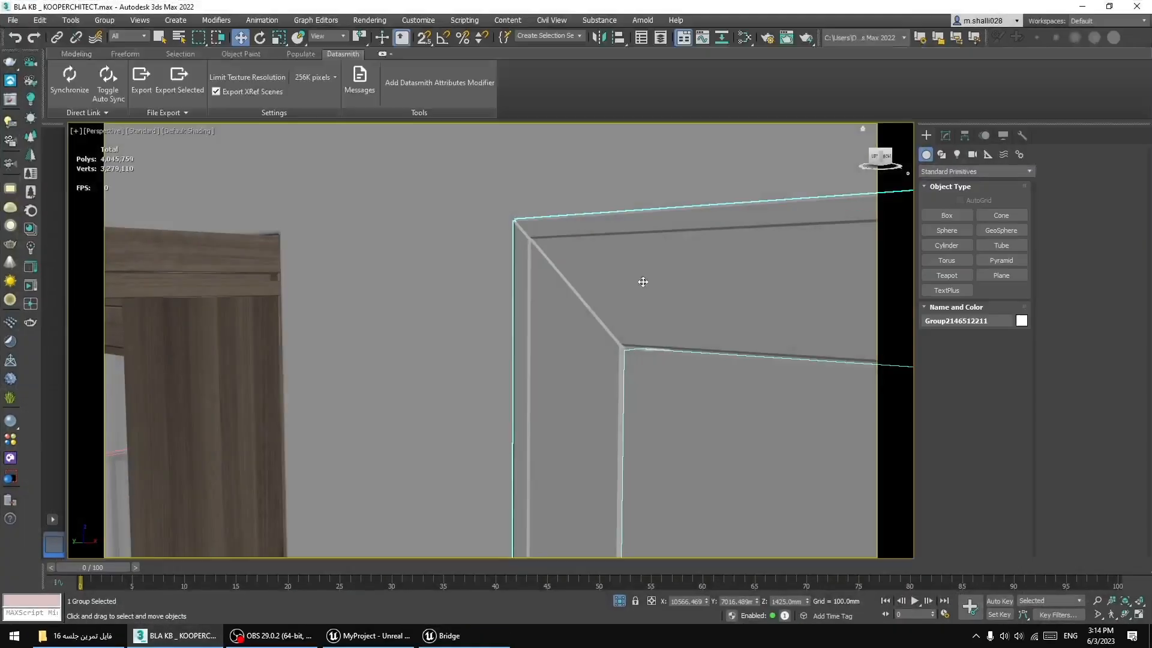
left_click(1140, 7)
left_click(541, 340)
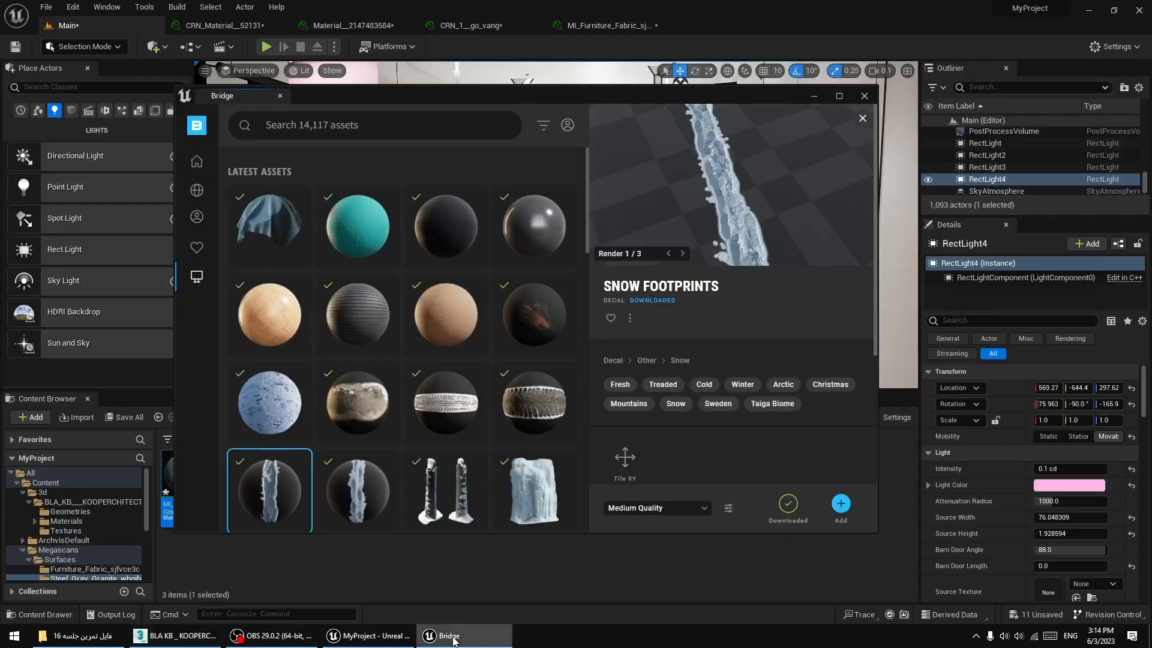
Switch back to Bridge and export the Double Herringbone Oak Parquet surface to the project at medium quality.
left_click(449, 635)
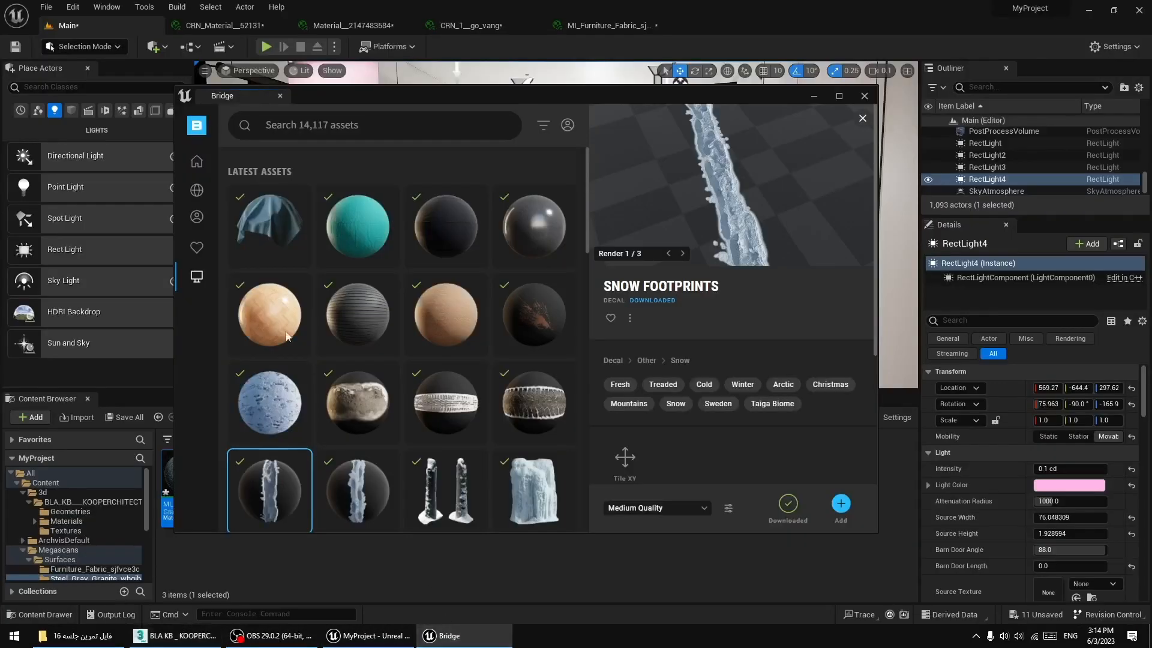
left_click(281, 292)
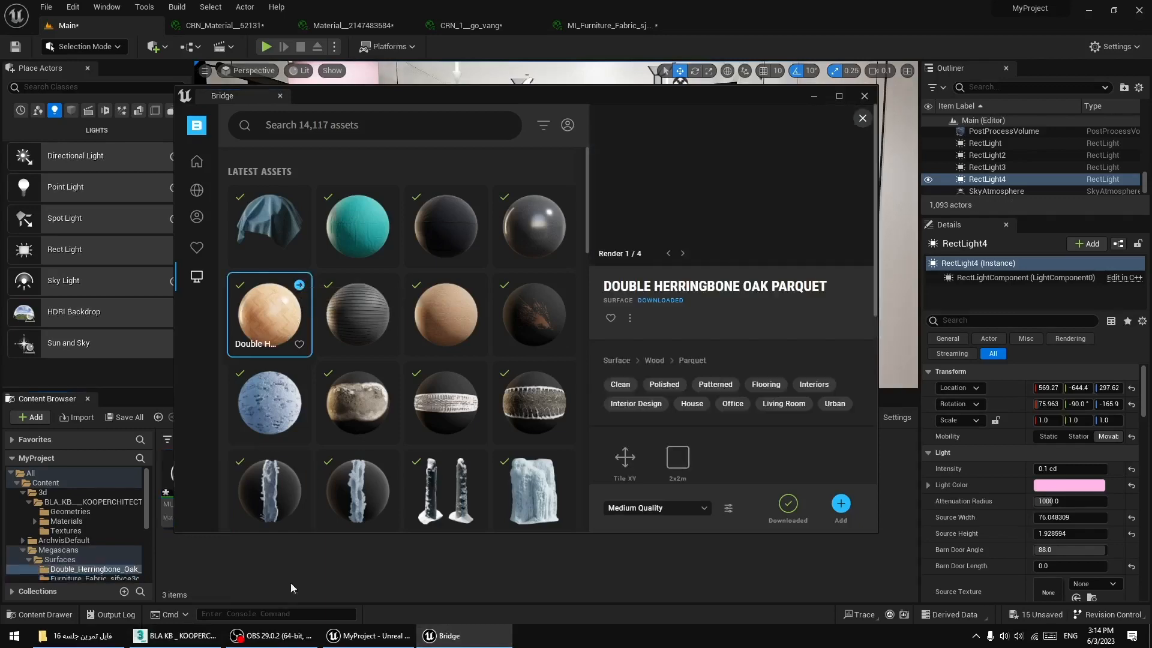
left_click(367, 635)
Apply the Double Herringbone Oak Parquet colour texture to the living room floor as a new material.
left_click_drag(184, 477, 552, 325)
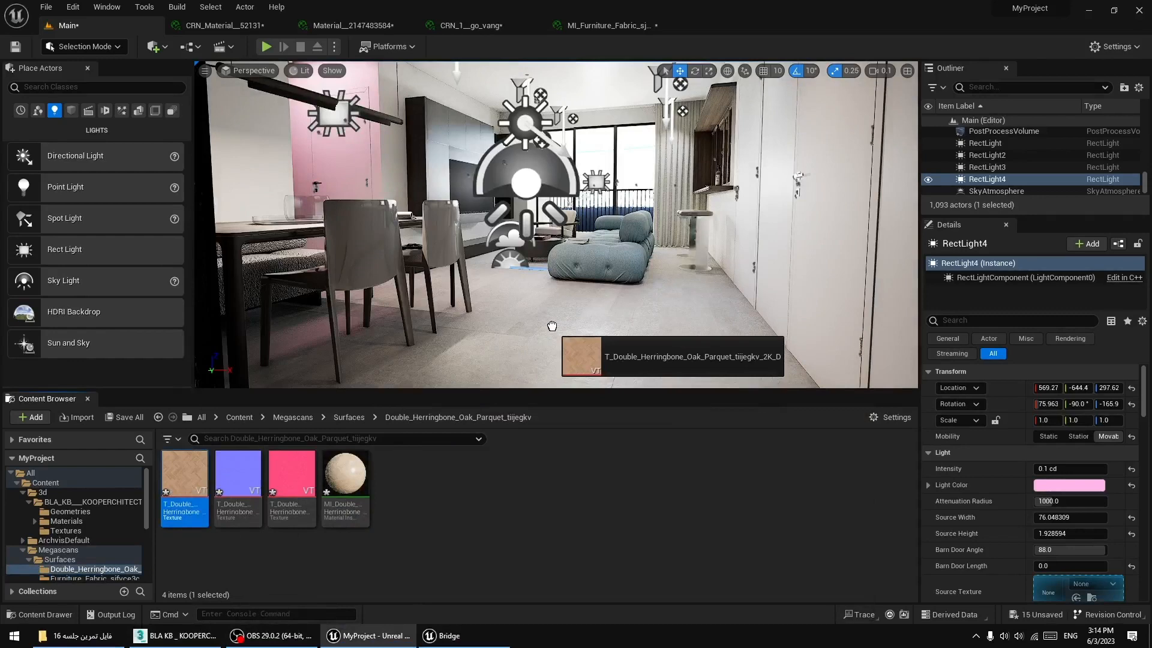
left_click_drag(551, 325, 552, 325)
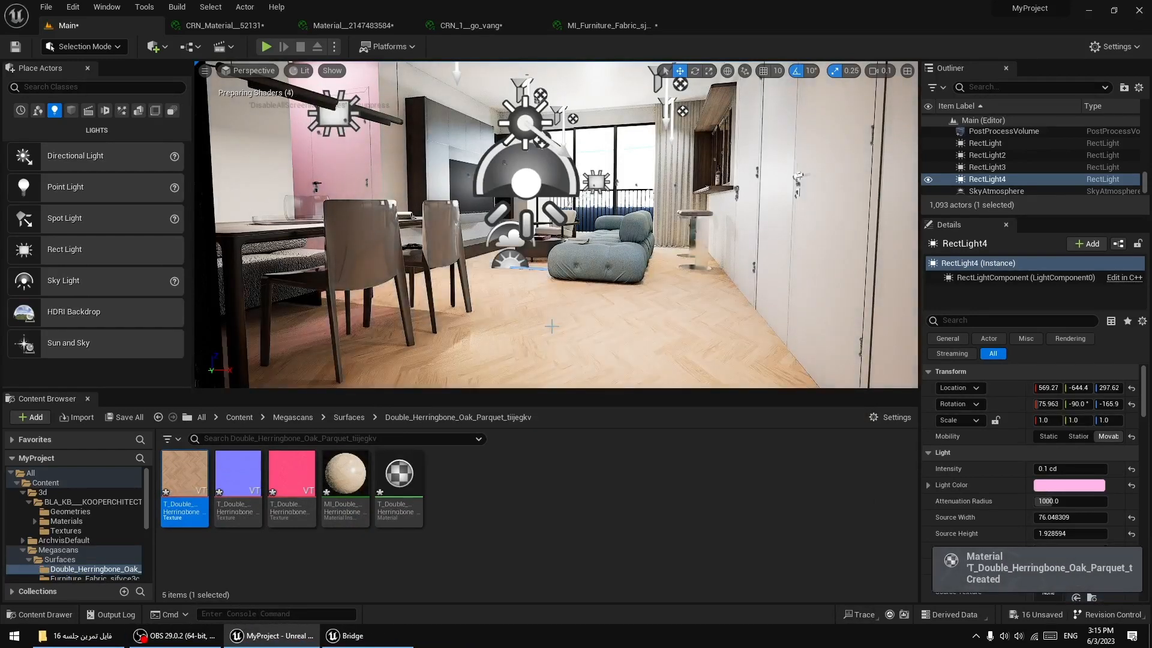
right_click_drag(589, 330, 615, 325)
key("s")
key("w")
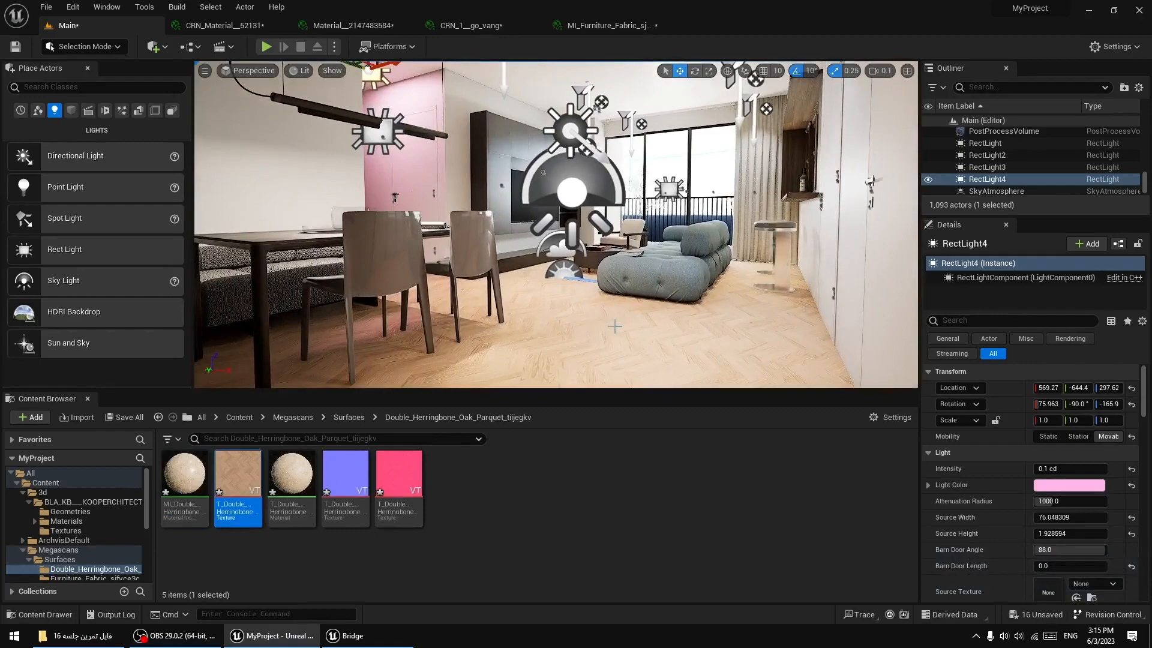
Show the viewport full screen in game view without light icons and examine the parquet floor around the room.
key("F11")
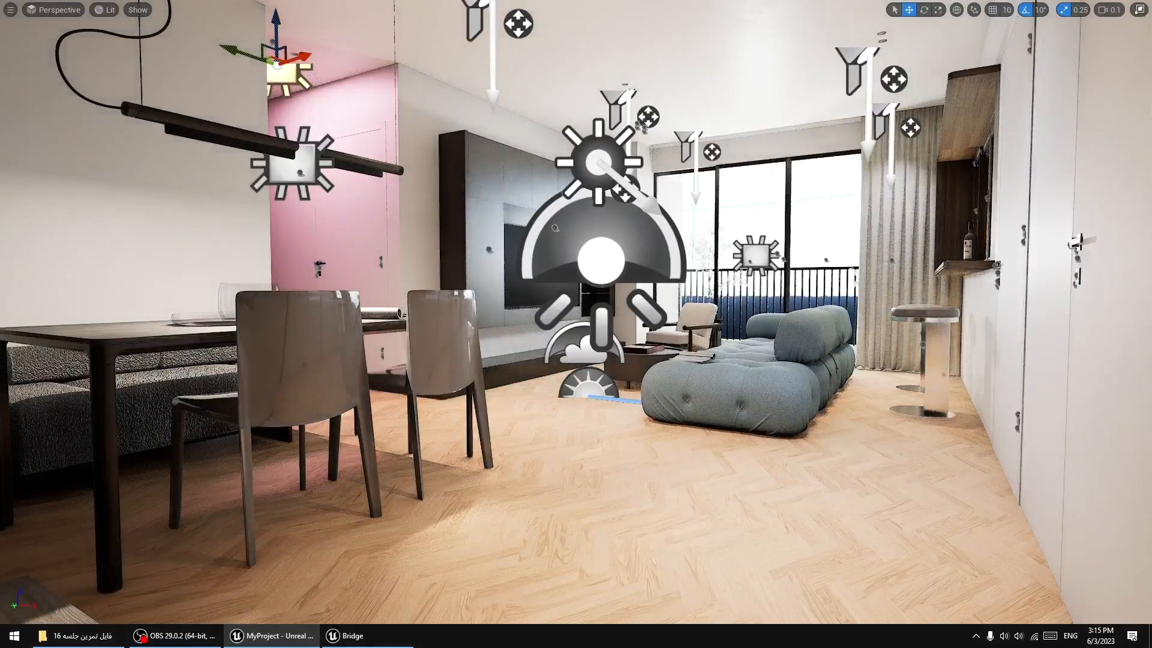
right_click_drag(576, 312, 603, 305)
key("g")
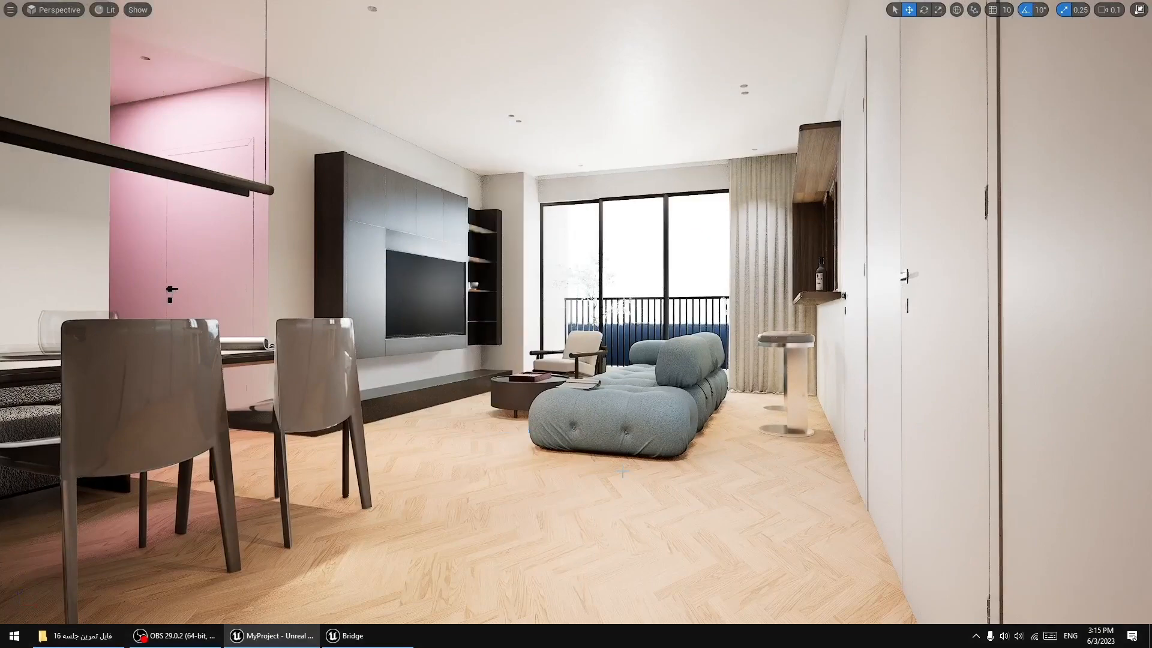
right_click_drag(634, 486, 578, 459)
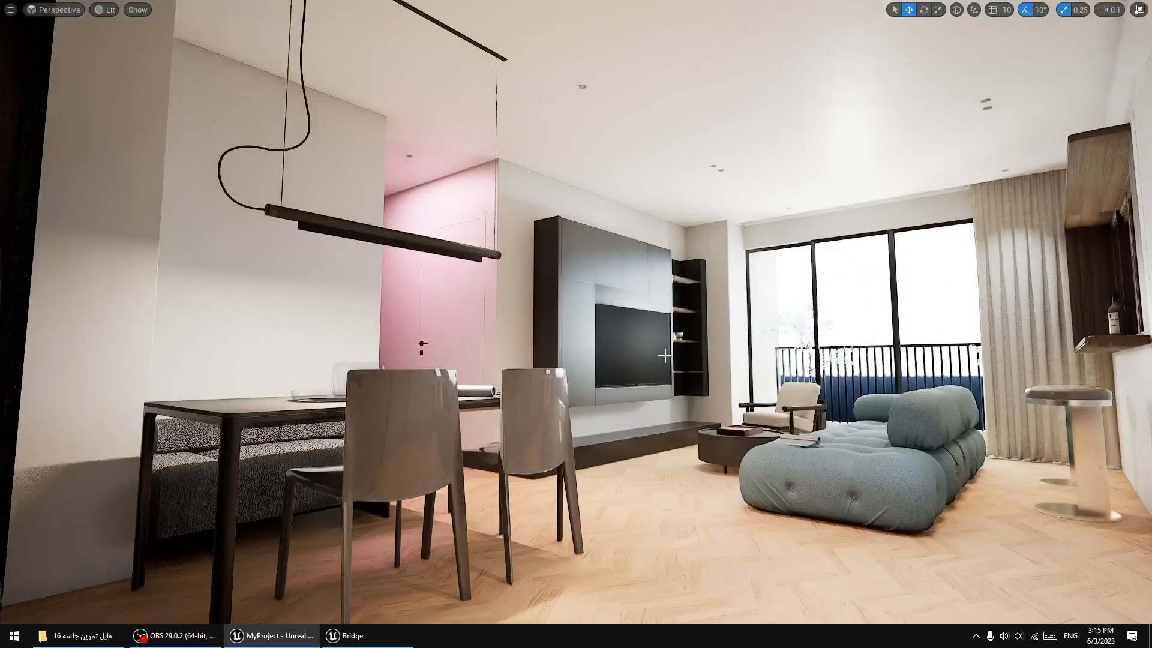
right_click_drag(705, 441, 728, 479)
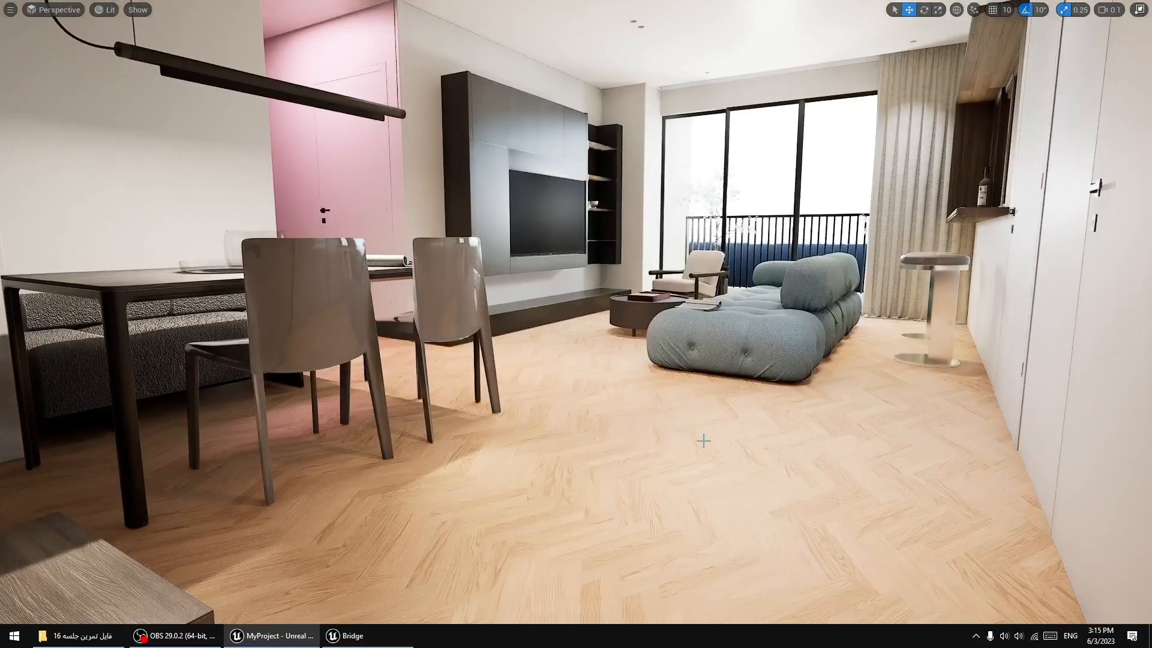
Compare the floor finishes by undoing the parquet, redoing it, and undoing it again to restore the grey tiles.
key("ctrl+z")
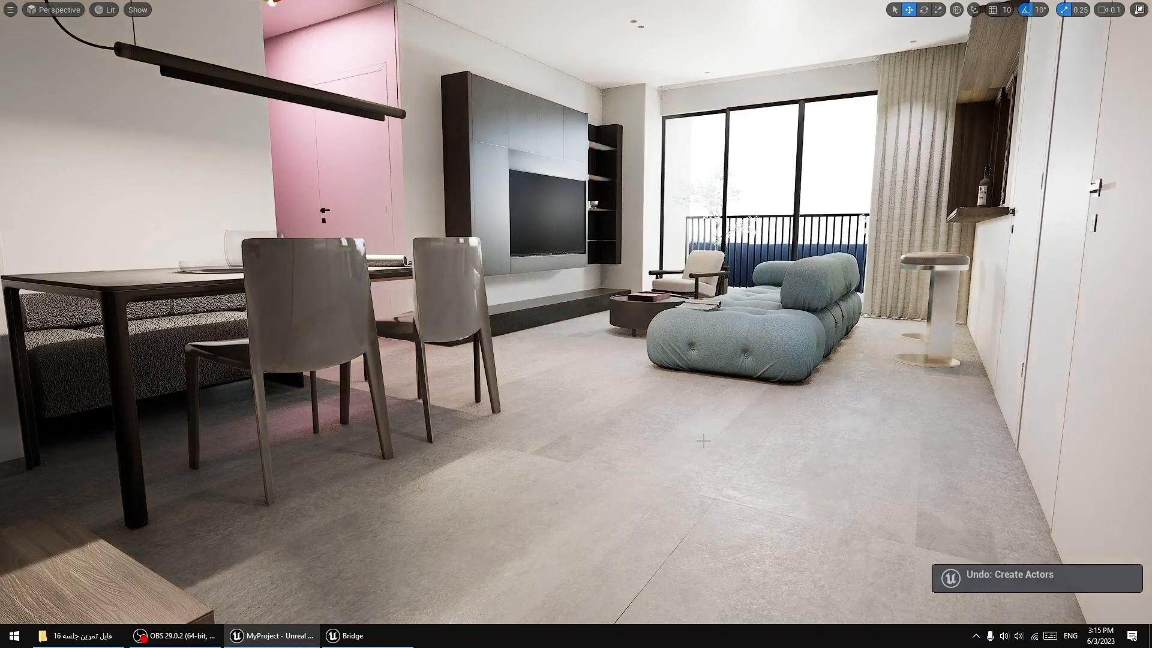
key("ctrl+y")
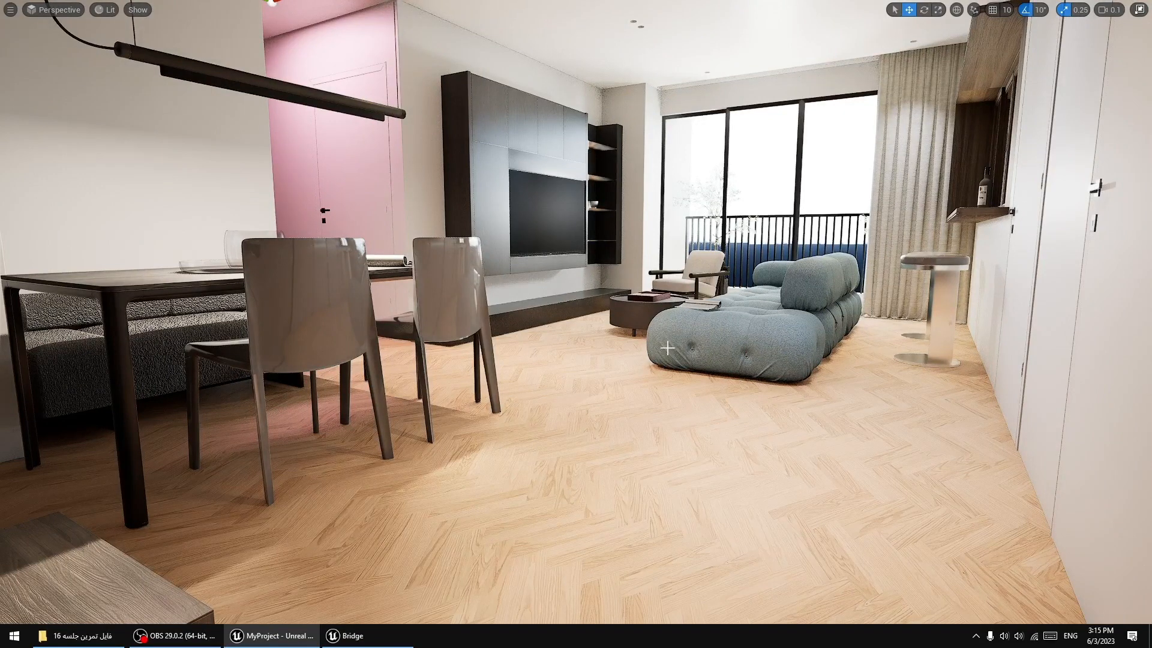
key("ctrl+z")
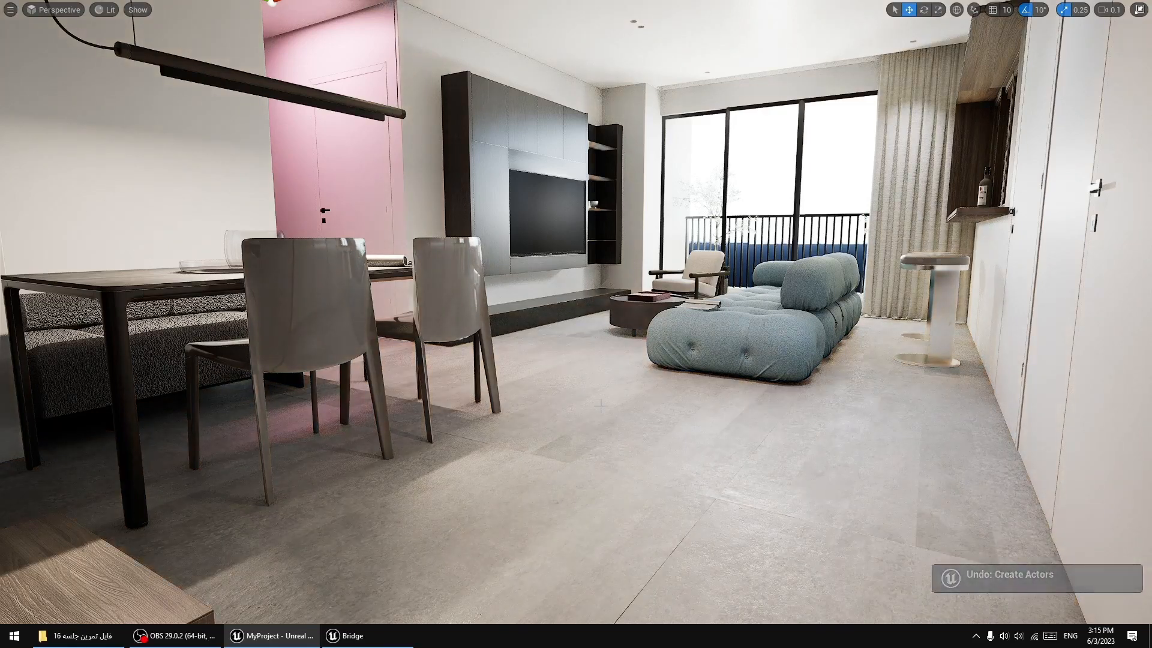
middle_click_drag(576, 324, 592, 281)
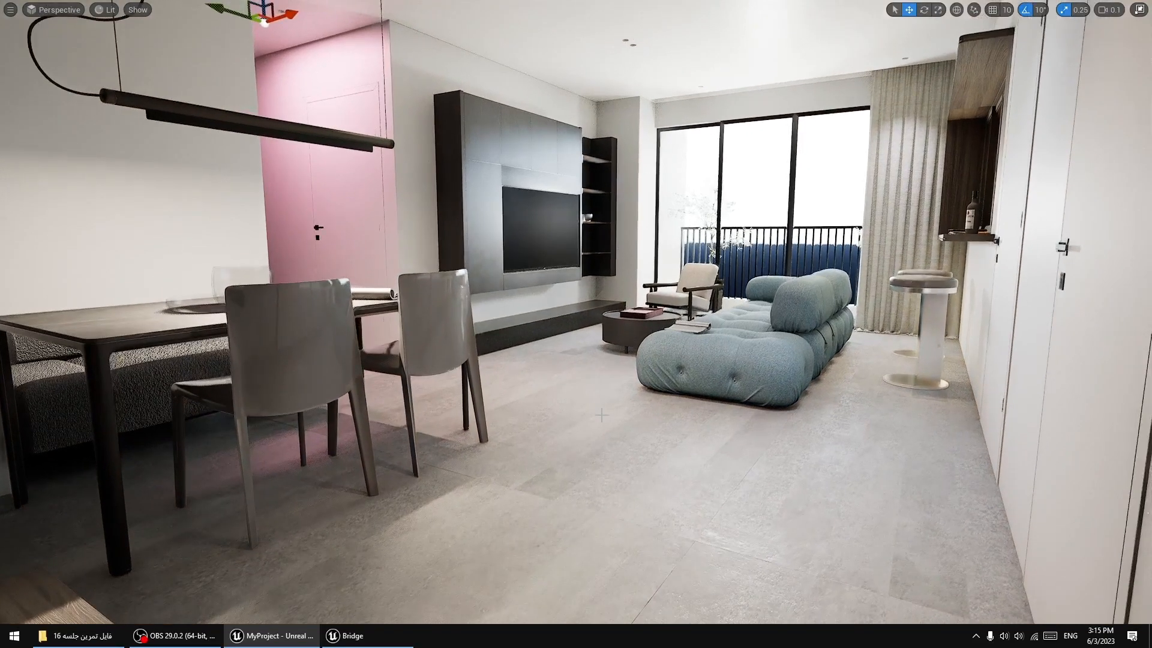
Leave the full-screen view, enlarge the viewport over the asset browser, and bring the dining bench sofa into close view.
key("F11")
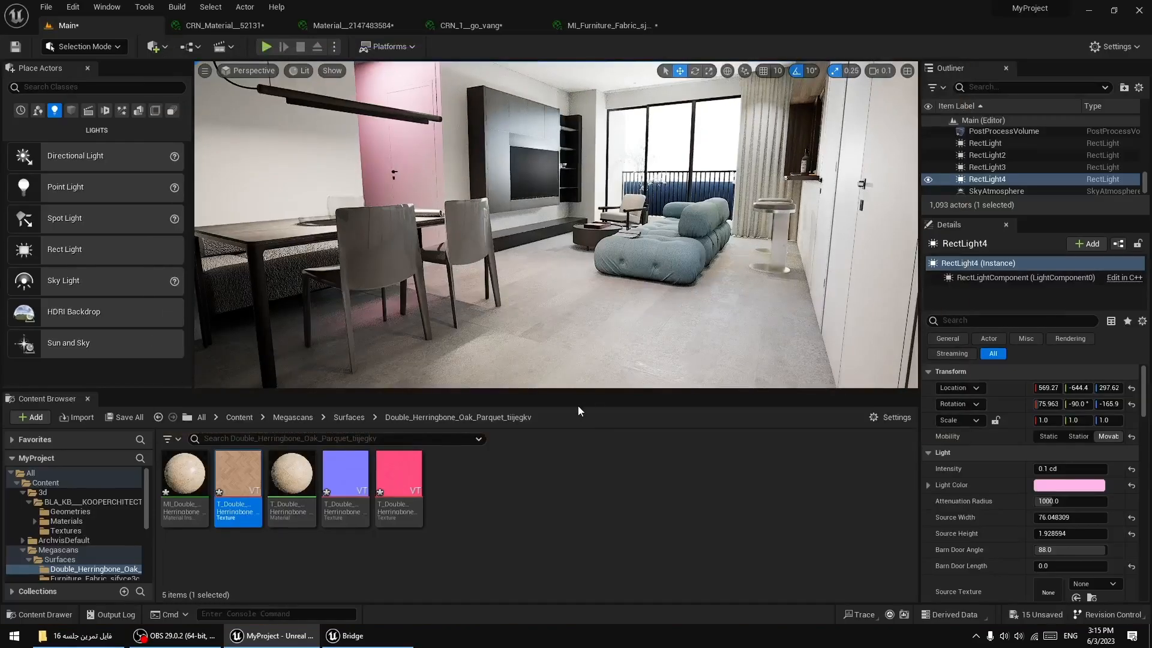
left_click_drag(574, 390, 574, 473)
right_click_drag(573, 348, 495, 396)
key("w")
Switch to Bridge, browse the downloaded assets, and export the Tarp surface to the project at medium quality.
left_click(339, 635)
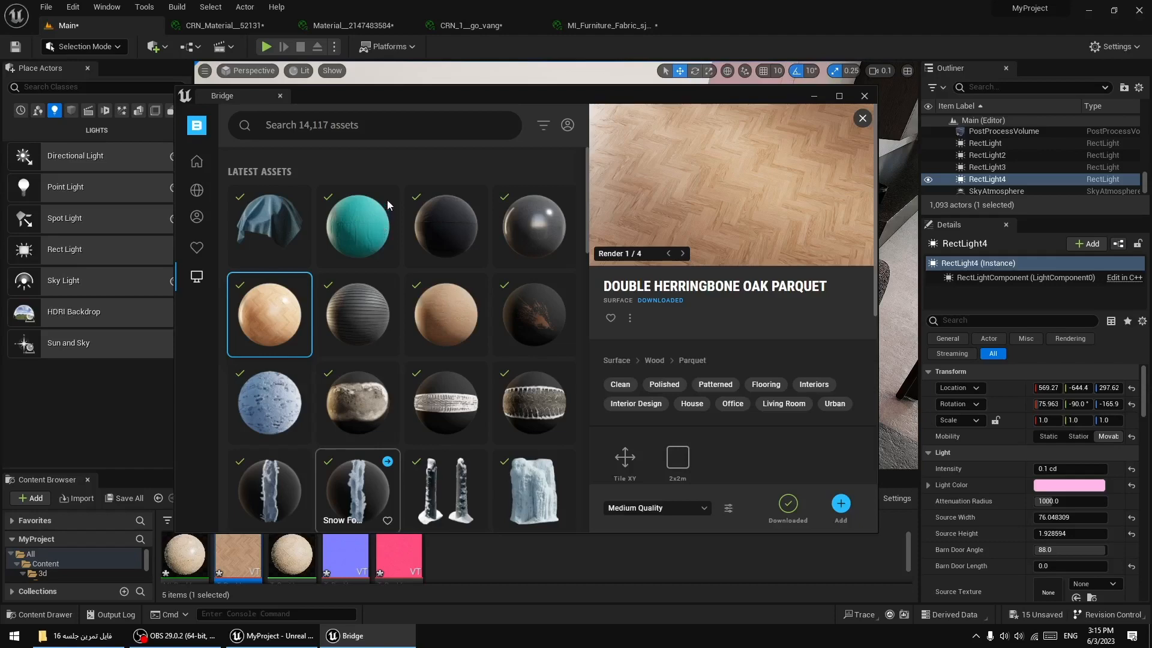
scroll(393, 225, "down", 5)
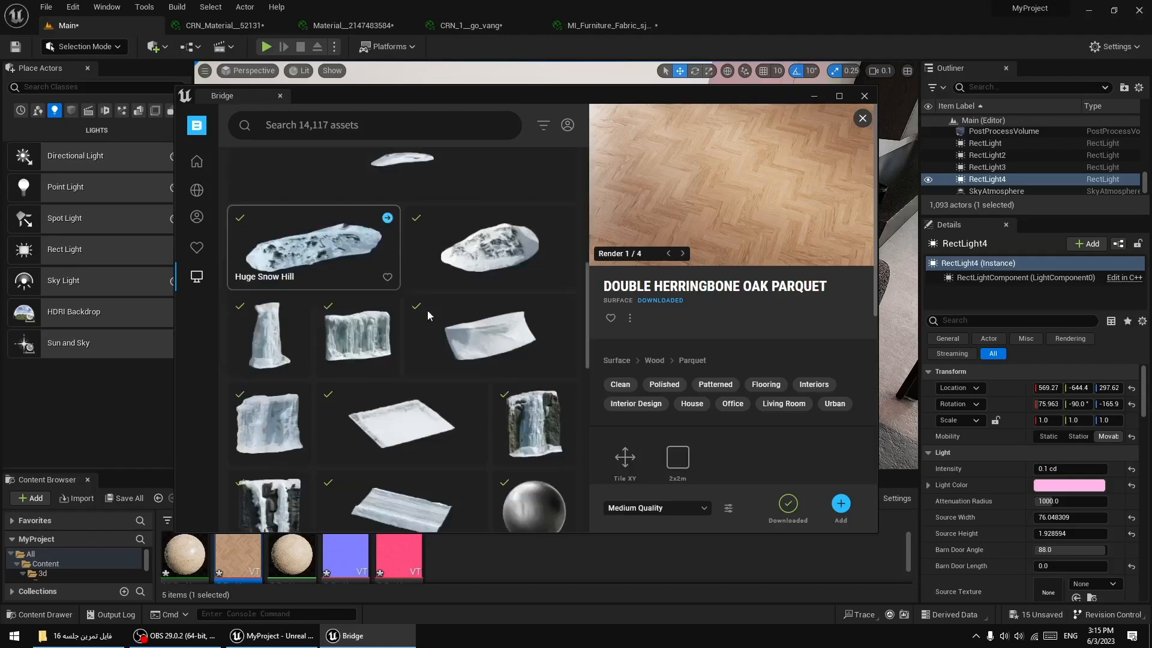
left_click_drag(587, 313, 584, 533)
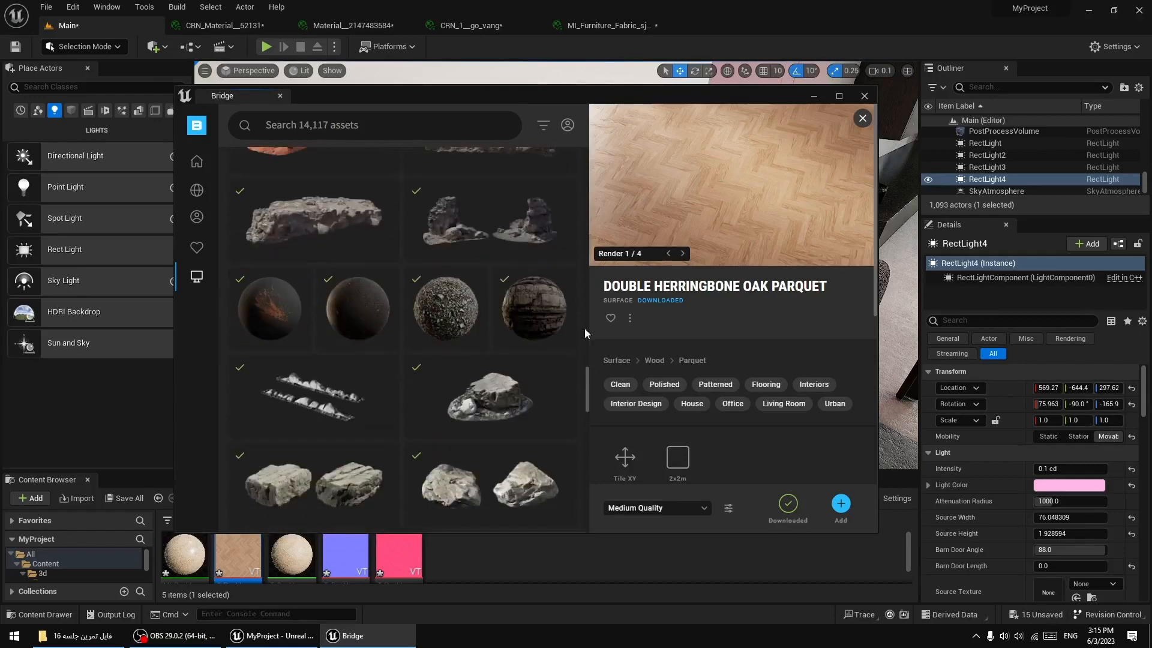
left_click_drag(587, 251, 588, 165)
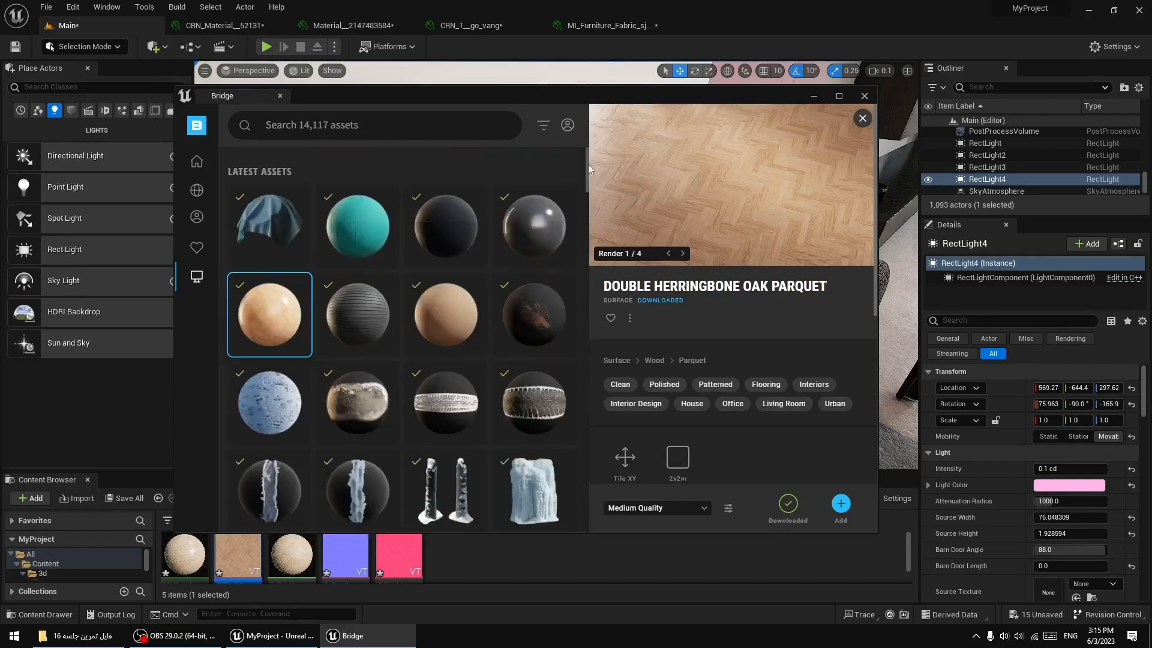
left_click(387, 197)
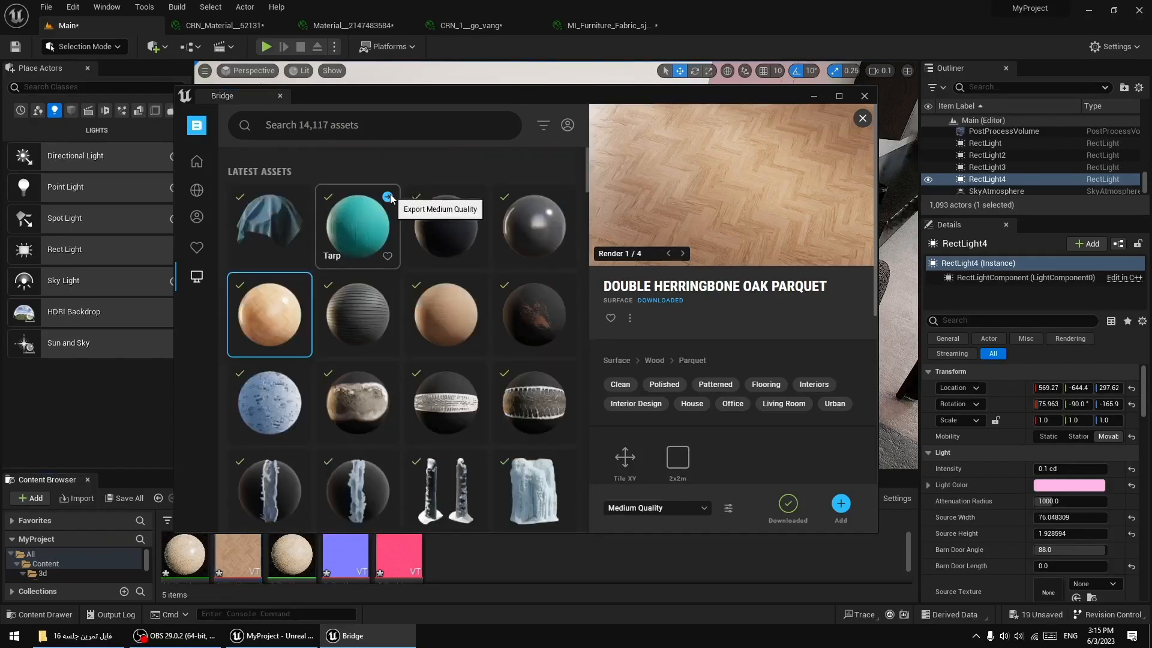
Return to the Unreal project and apply the Tarp material to the dining bench's seat, sides and back cushions.
left_click(348, 635)
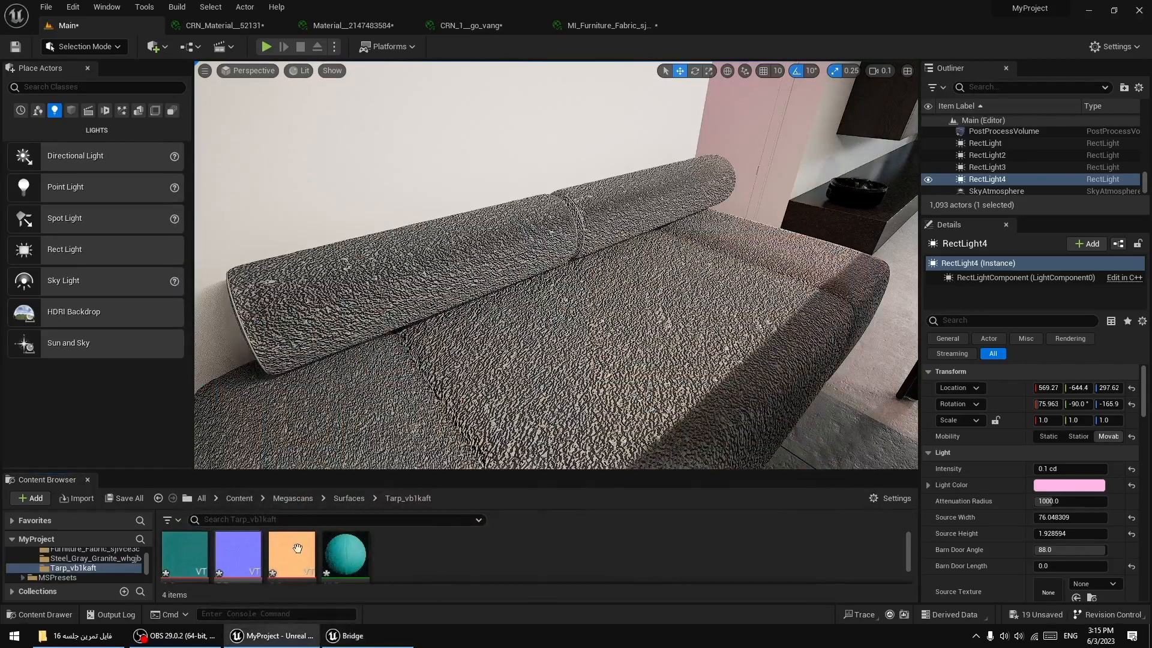
left_click_drag(345, 553, 510, 363)
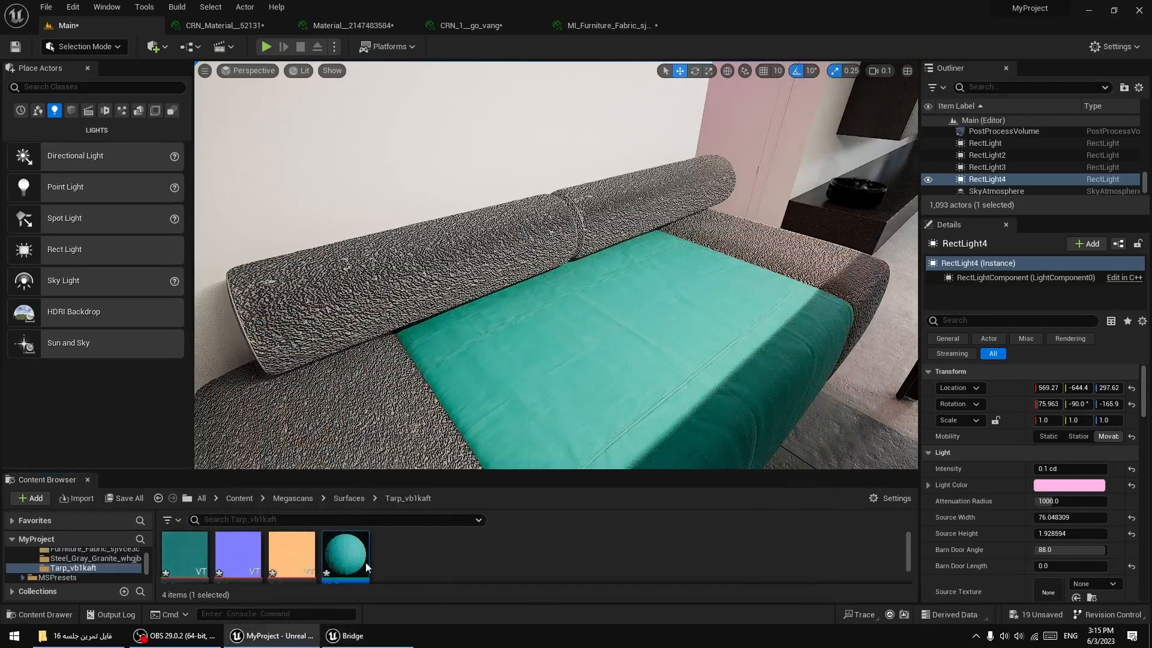
left_click_drag(366, 567, 378, 417)
left_click_drag(362, 556, 672, 284)
left_click_drag(380, 548, 604, 258)
Duplicate the pink rect light on the hallway ceiling downward and move the copy out of the hallway toward the dining area.
right_click_drag(604, 258, 630, 278)
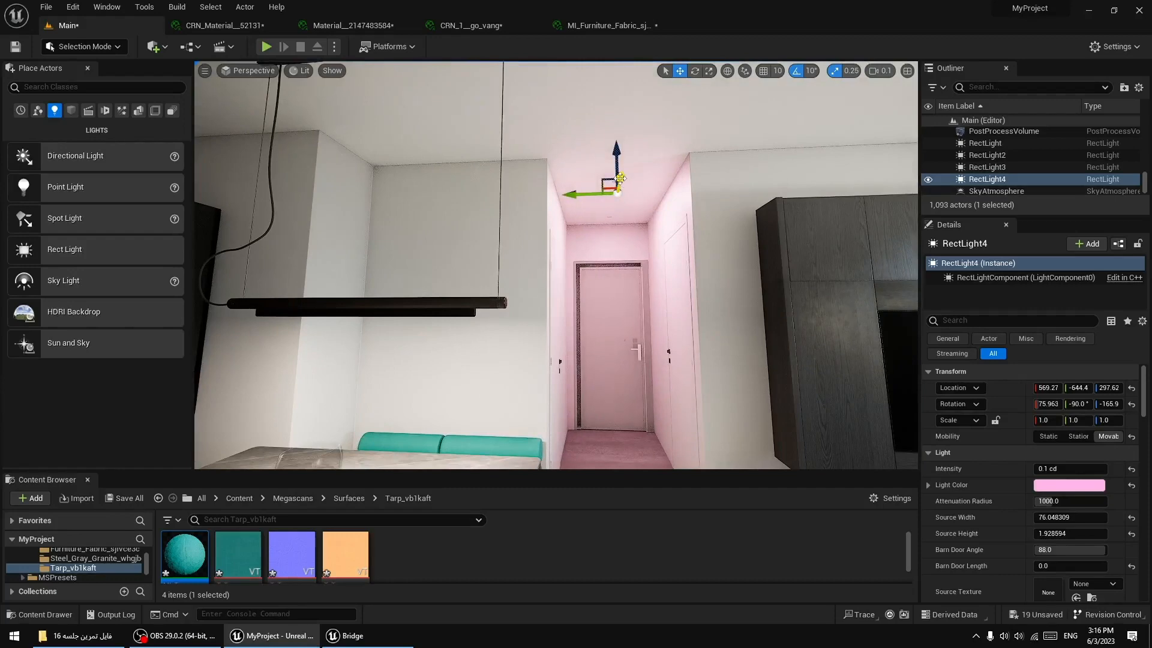
left_click(460, 252)
right_click_drag(459, 252, 503, 247)
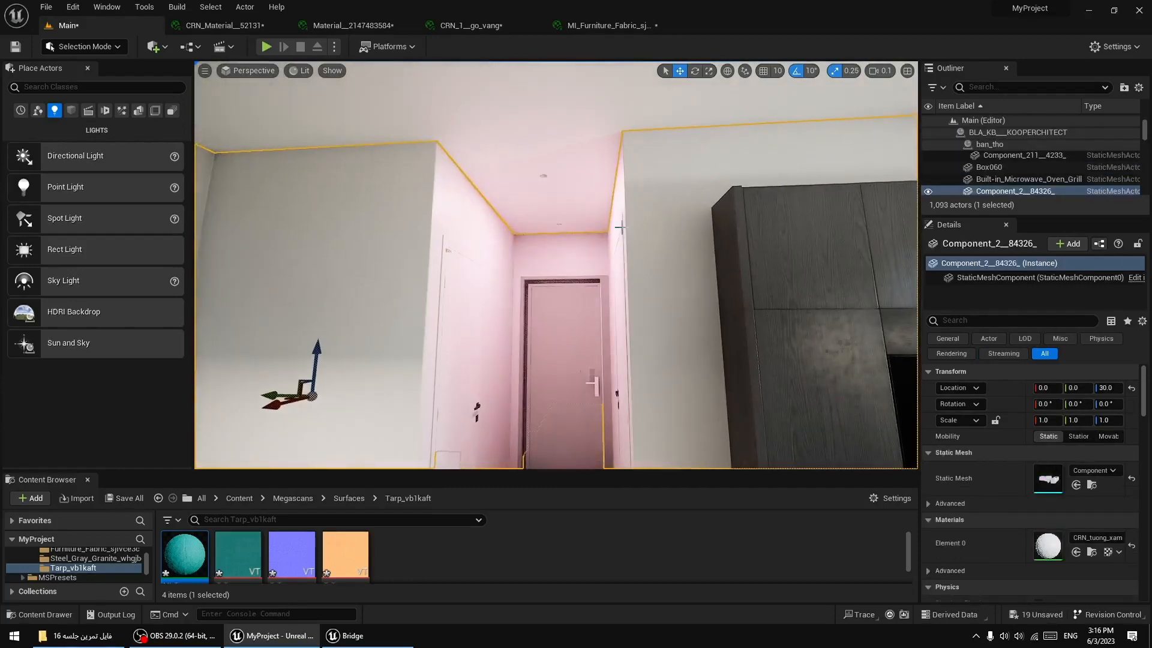
left_click(561, 202)
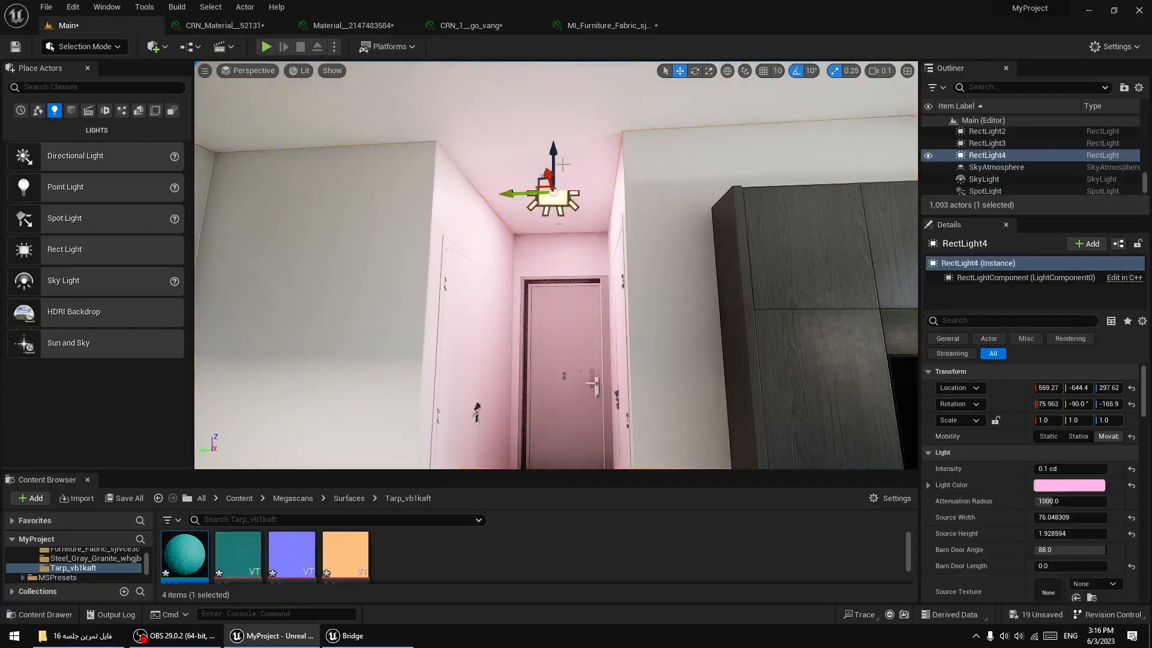
left_click_drag(554, 150, 547, 252, "alt")
right_click_drag(574, 317, 689, 245)
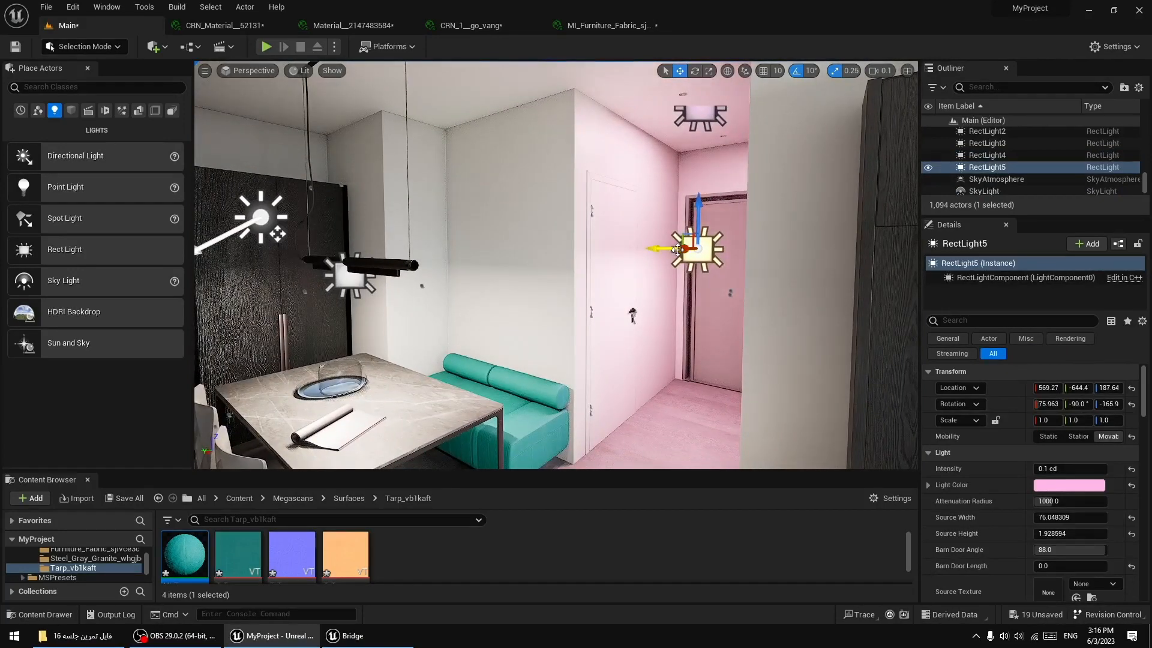
left_click_drag(677, 249, 444, 245)
Save all modified assets and the level.
right_click_drag(459, 298, 330, 368)
left_click(138, 498)
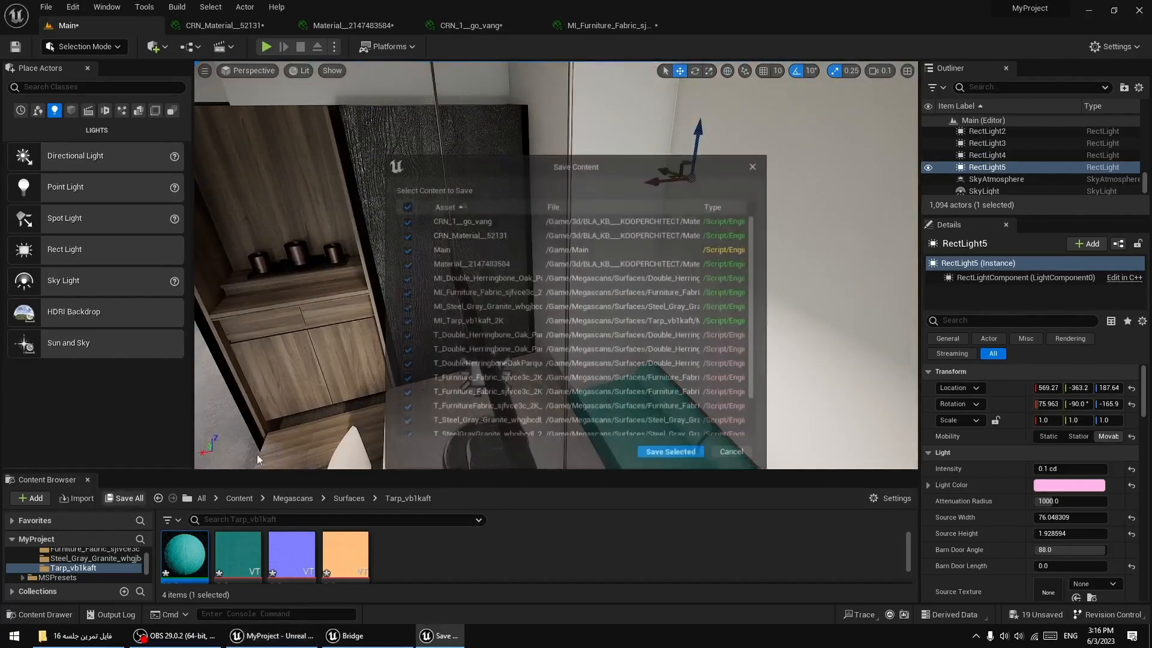
left_click(667, 452)
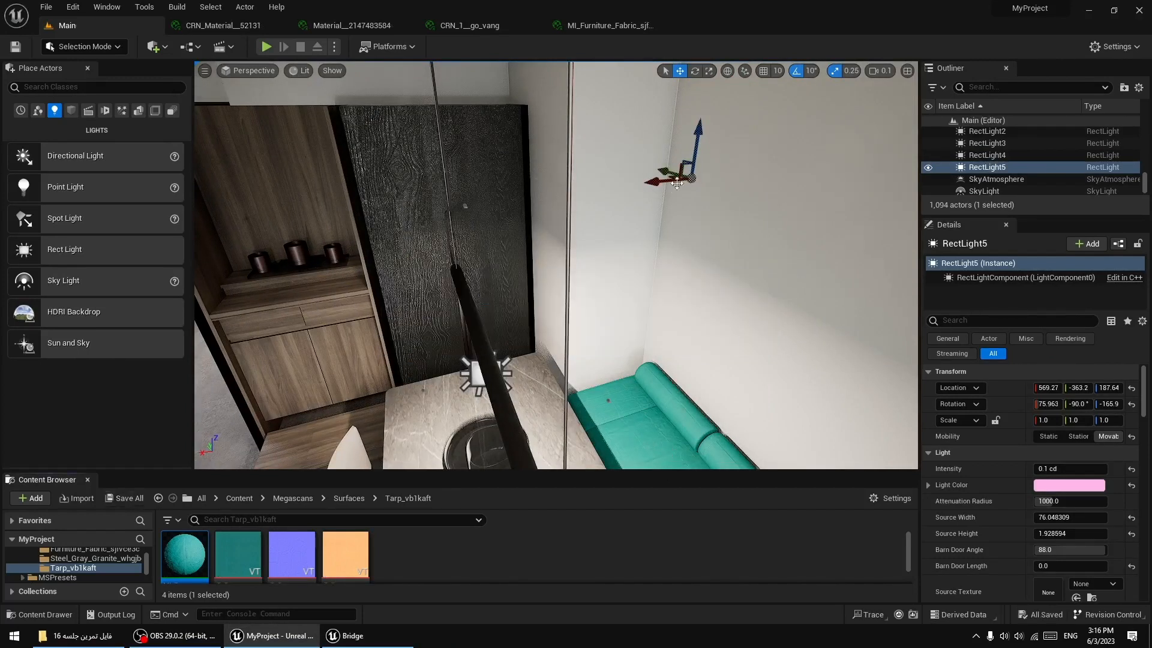
Move the copied pink rect light past the dining area to the kitchen entrance.
left_click_drag(670, 186, 264, 326)
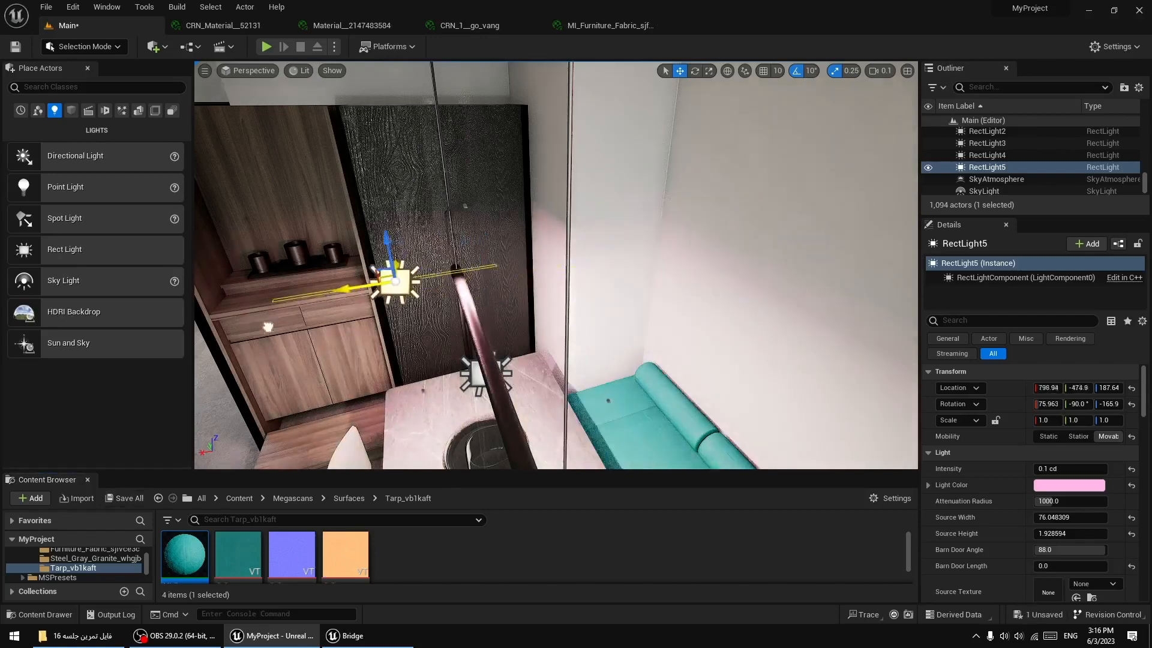
right_click_drag(557, 291, 471, 279)
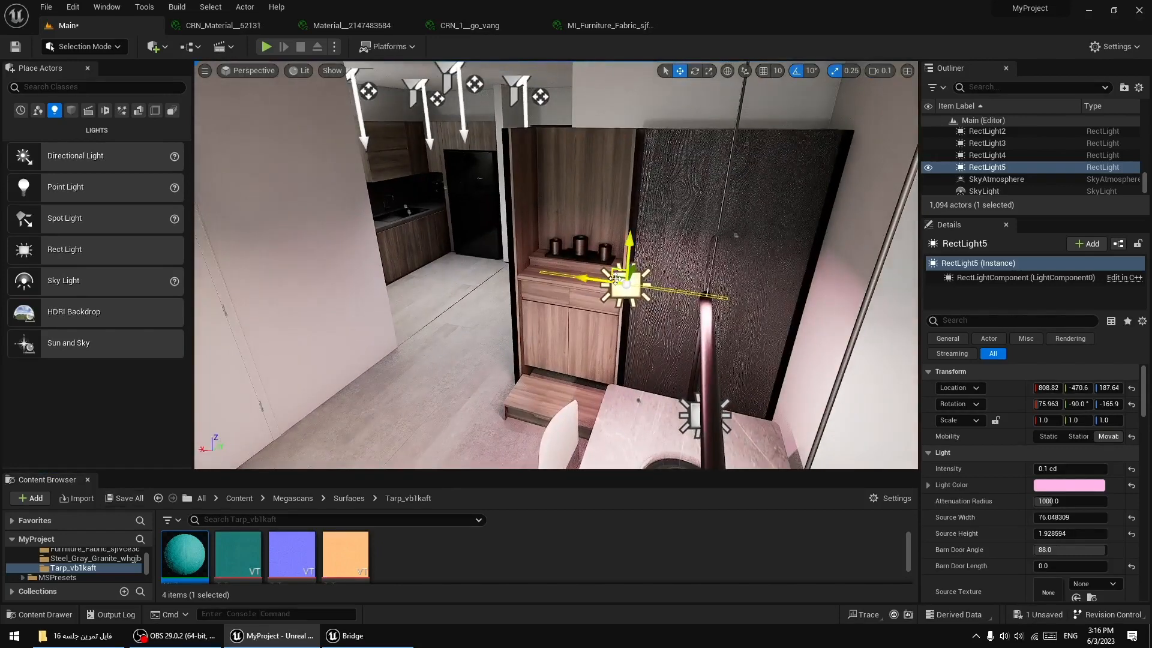
left_click_drag(619, 278, 409, 174)
right_click_drag(409, 174, 324, 129)
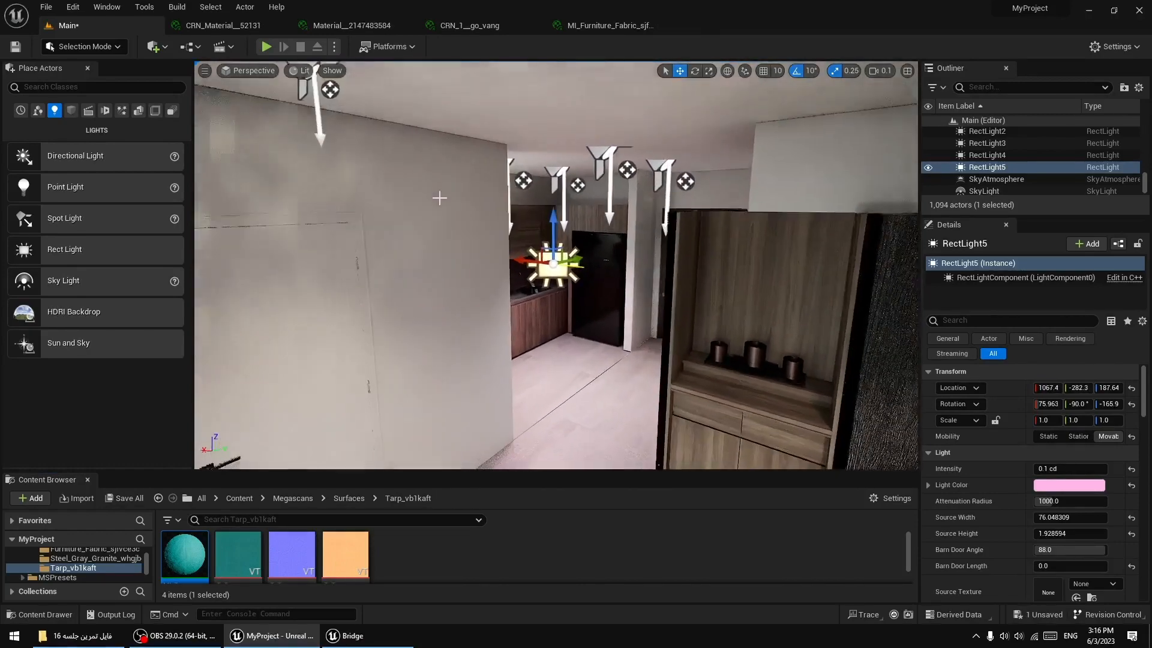
Bring the copied rect light in front of the kitchen counter and rotate it parallel to the counter.
right_click_drag(439, 198, 423, 181)
scroll(580, 283, "up", 8)
right_click_drag(596, 298, 707, 258)
scroll(624, 340, "down", 5)
left_click_drag(709, 204, 822, 199)
right_click_drag(821, 199, 888, 199)
left_click_drag(565, 198, 417, 192)
left_click(696, 71)
left_click(680, 71)
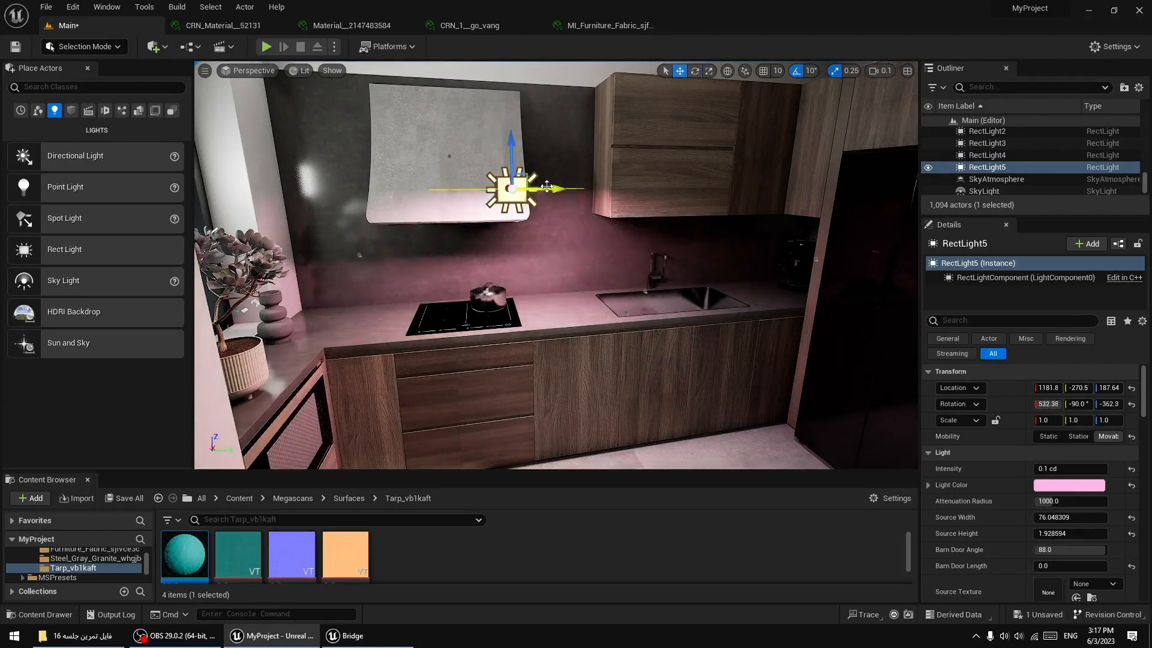
Slide the rect light along the counter to the sink and move it back beneath the upper cabinet.
left_click_drag(549, 188, 735, 187)
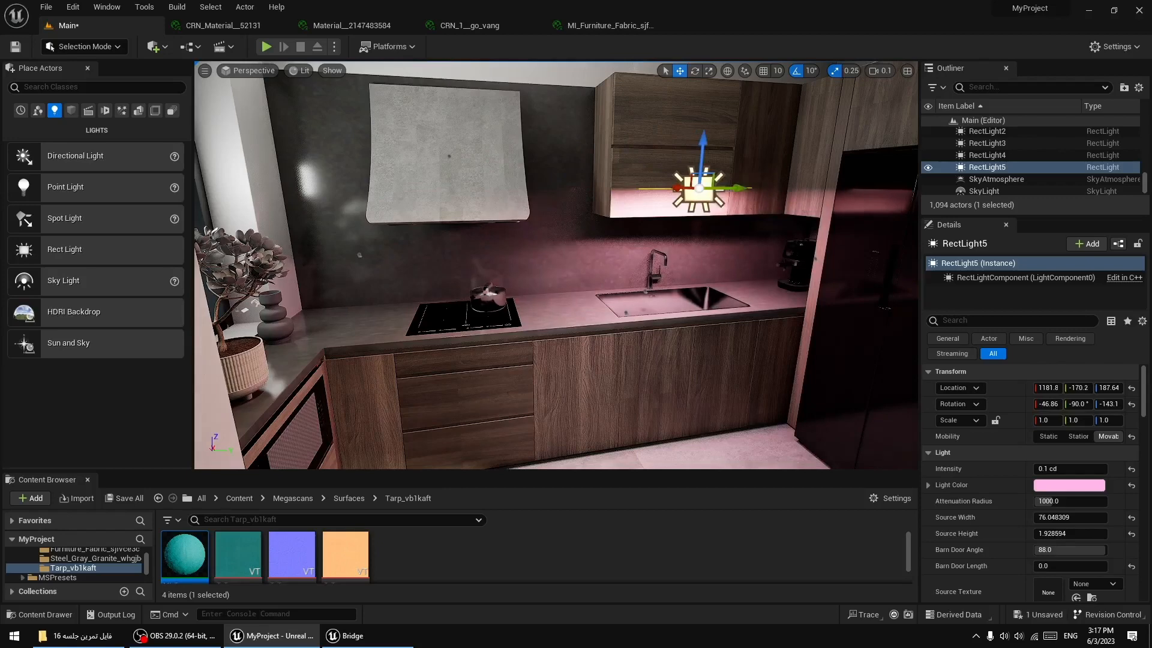
key("w")
right_click_drag(599, 252, 708, 237)
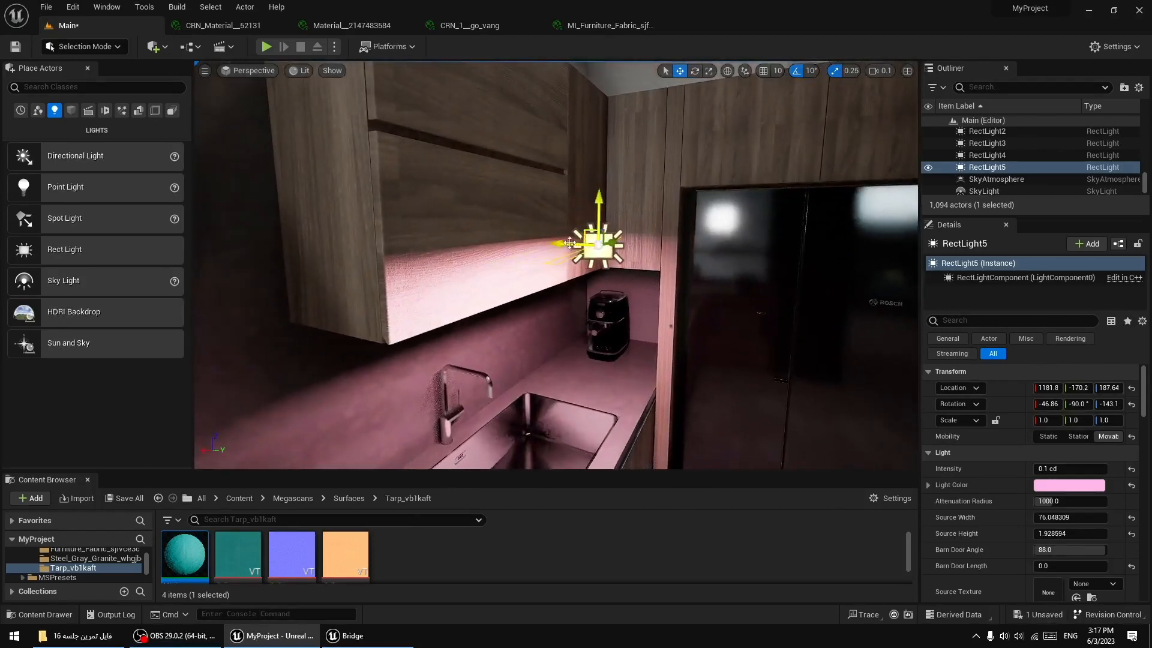
left_click_drag(569, 243, 472, 277)
Fine-tune the rect light above the kitchen faucet and raise it to the upper cabinet's underside.
key("w")
right_click_drag(576, 334, 516, 336)
right_click_drag(601, 300, 598, 290)
left_click_drag(598, 251, 611, 249)
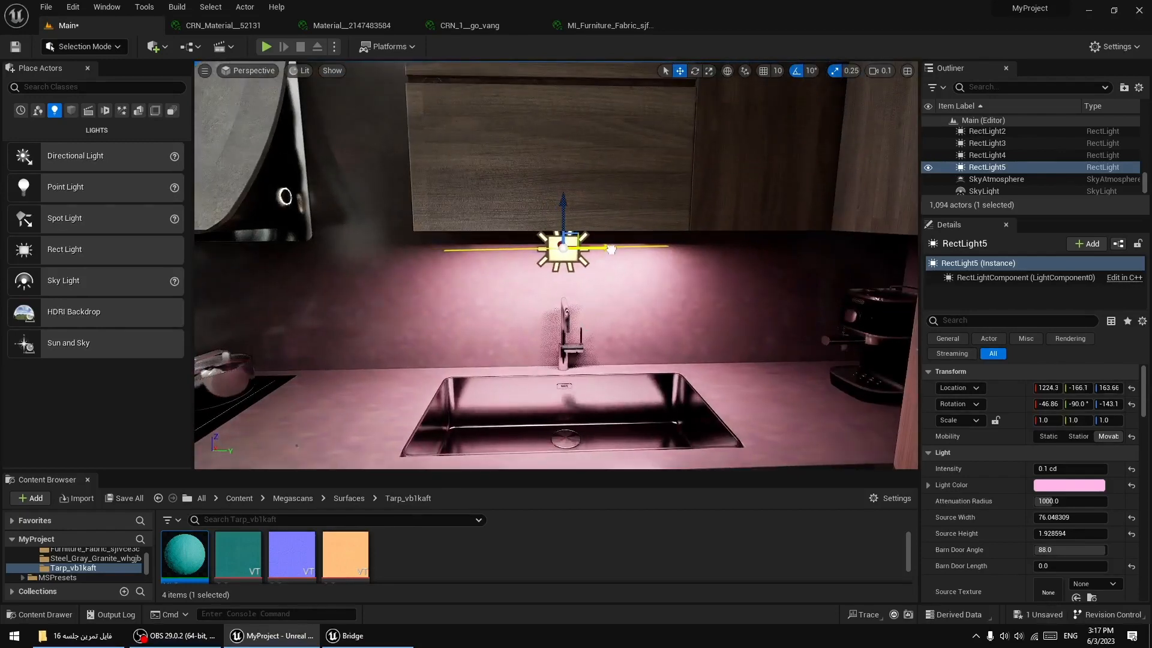
left_click_drag(566, 214, 564, 196)
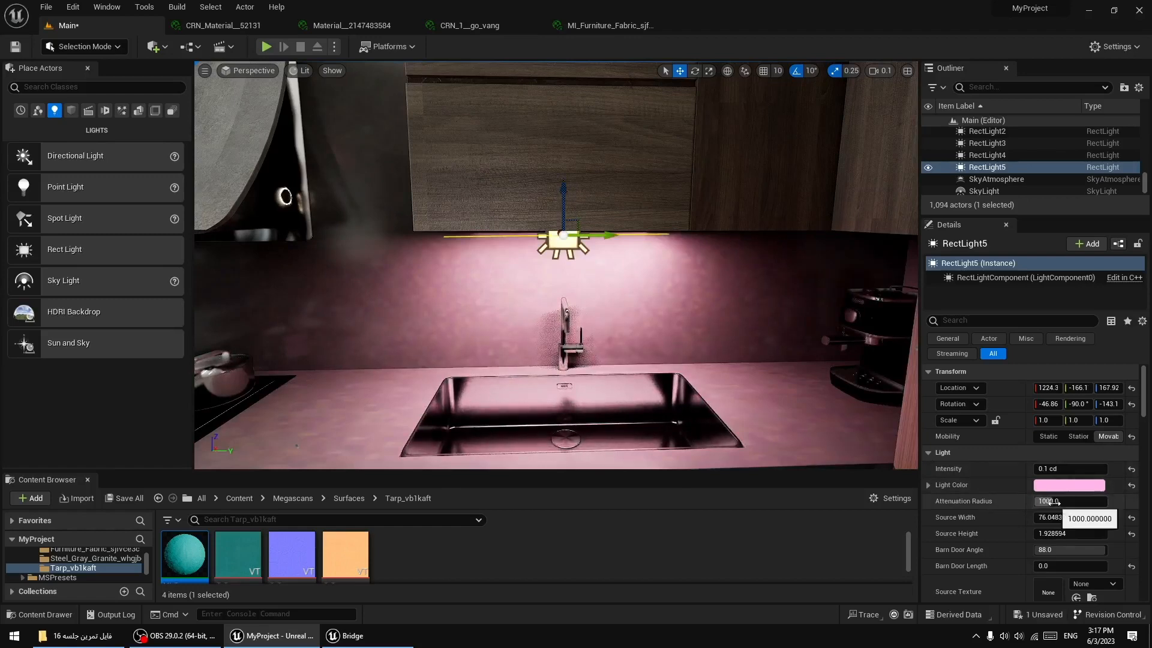
Set the light's attenuation radius to about 1118, and try other barn door values before restoring angle 88 and length 0.
mouse_move(1045, 502)
left_mouse_down()
mouse_move(1035, 501)
mouse_move(1051, 501)
left_mouse_up()
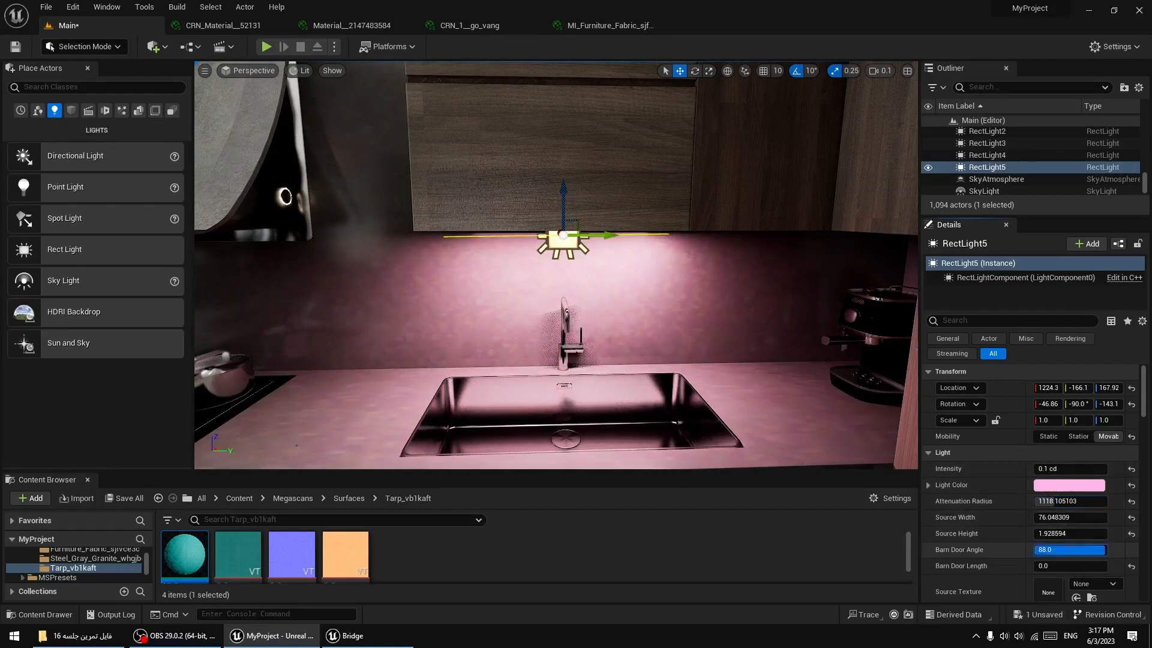
mouse_move(1055, 549)
left_mouse_down()
mouse_move(1038, 549)
mouse_move(1108, 549)
mouse_move(1035, 550)
mouse_move(1098, 566)
mouse_move(1046, 550)
mouse_move(1058, 551)
left_mouse_up()
left_click(1132, 550)
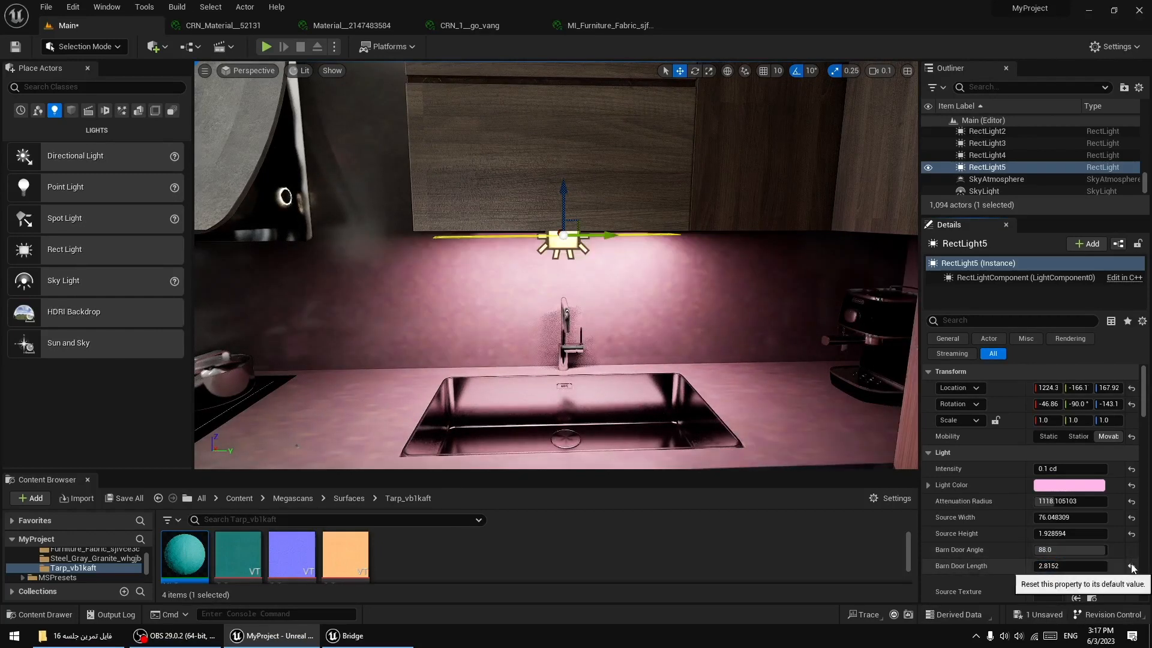
left_click(1091, 565)
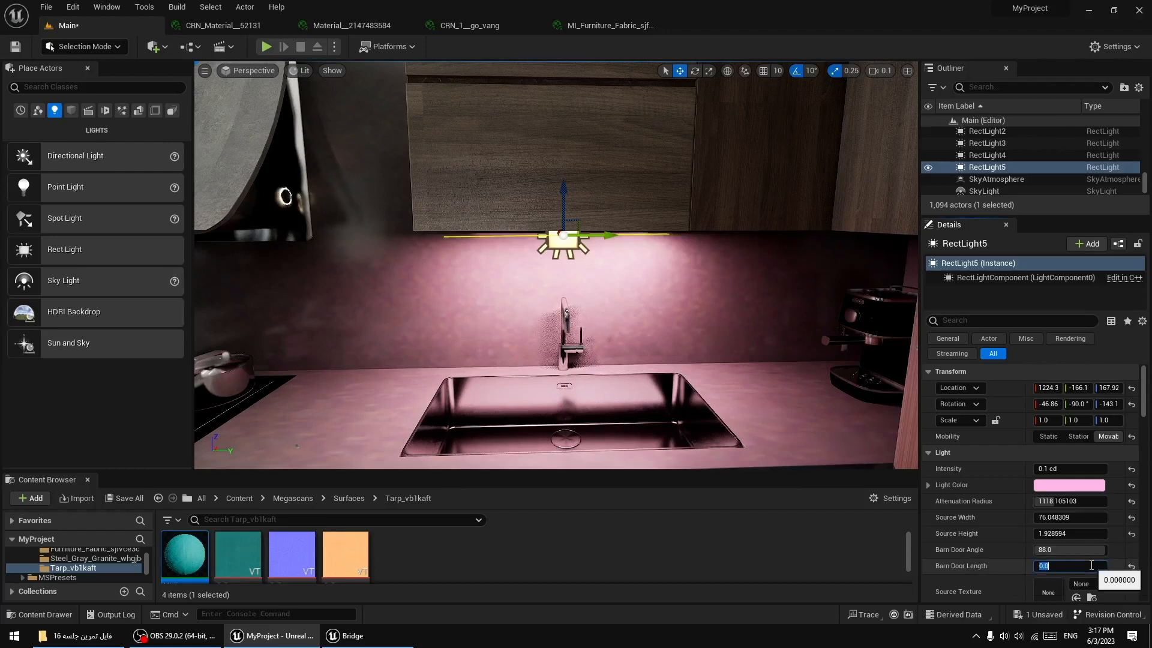
scroll(1080, 557, "down", 4)
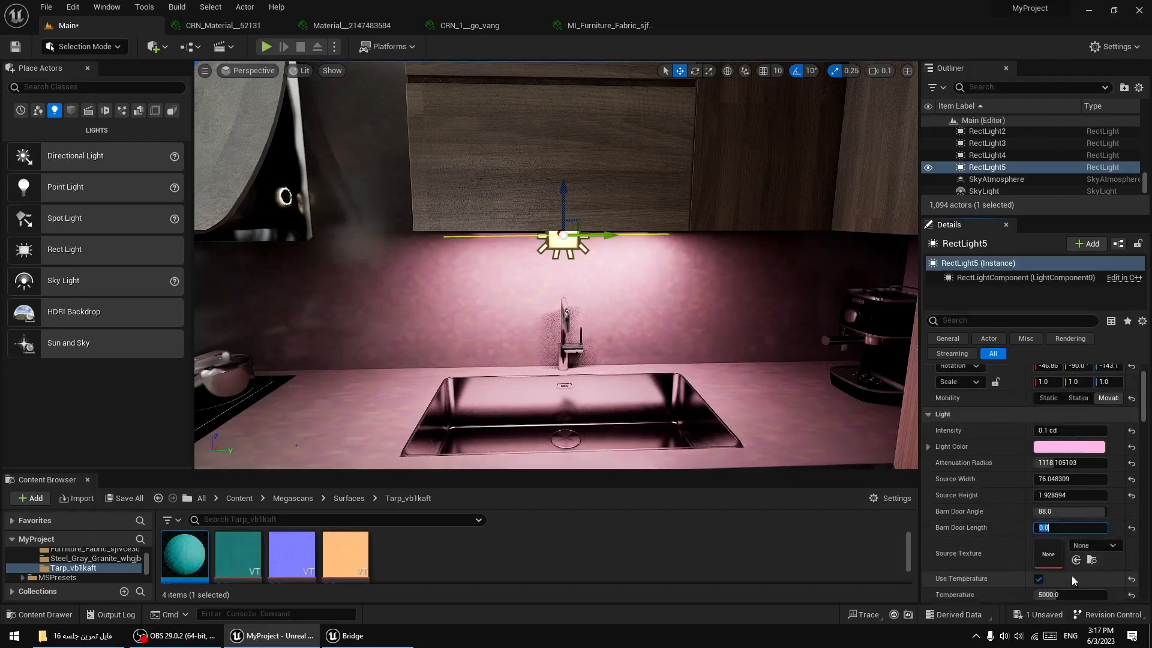
scroll(1078, 564, "down", 1)
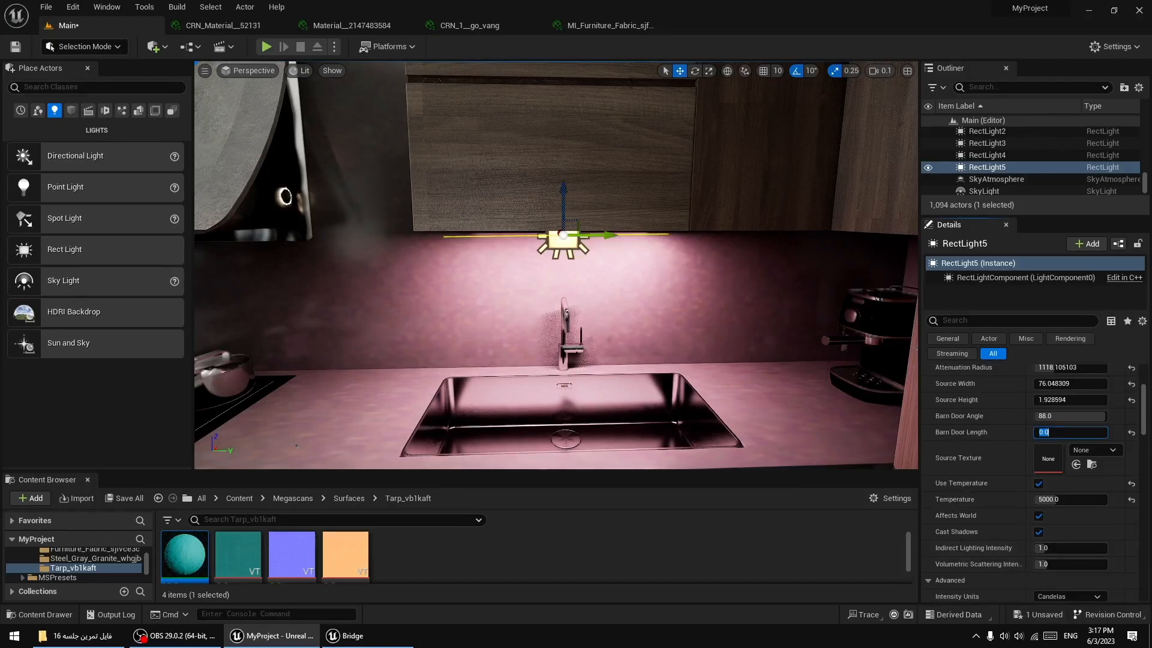
Move the rect light back toward the backsplash and align it along the upper cabinet's underside.
key("a")
right_click_drag(658, 235, 738, 235)
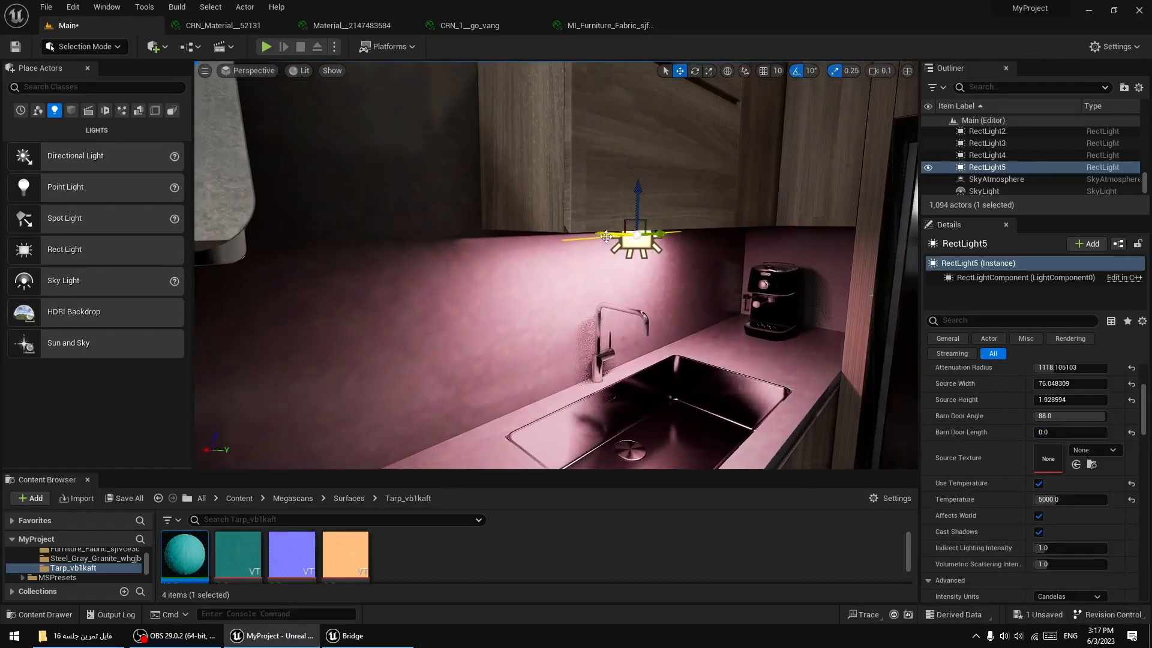
left_click_drag(604, 236, 573, 240)
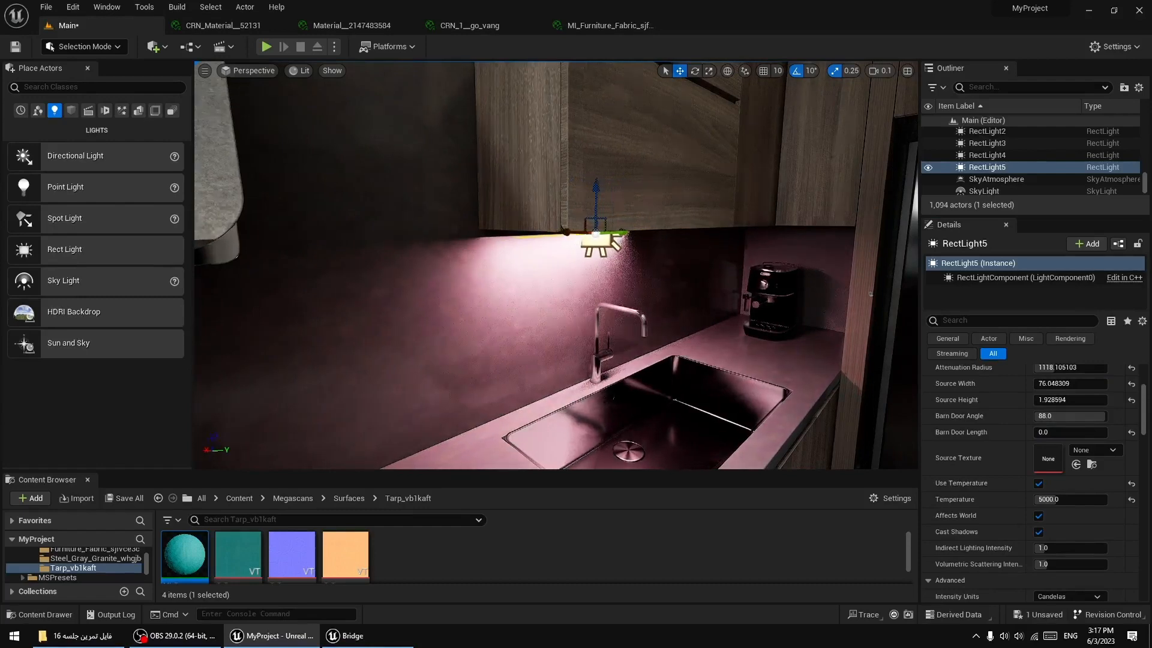
right_click_drag(572, 240, 548, 217)
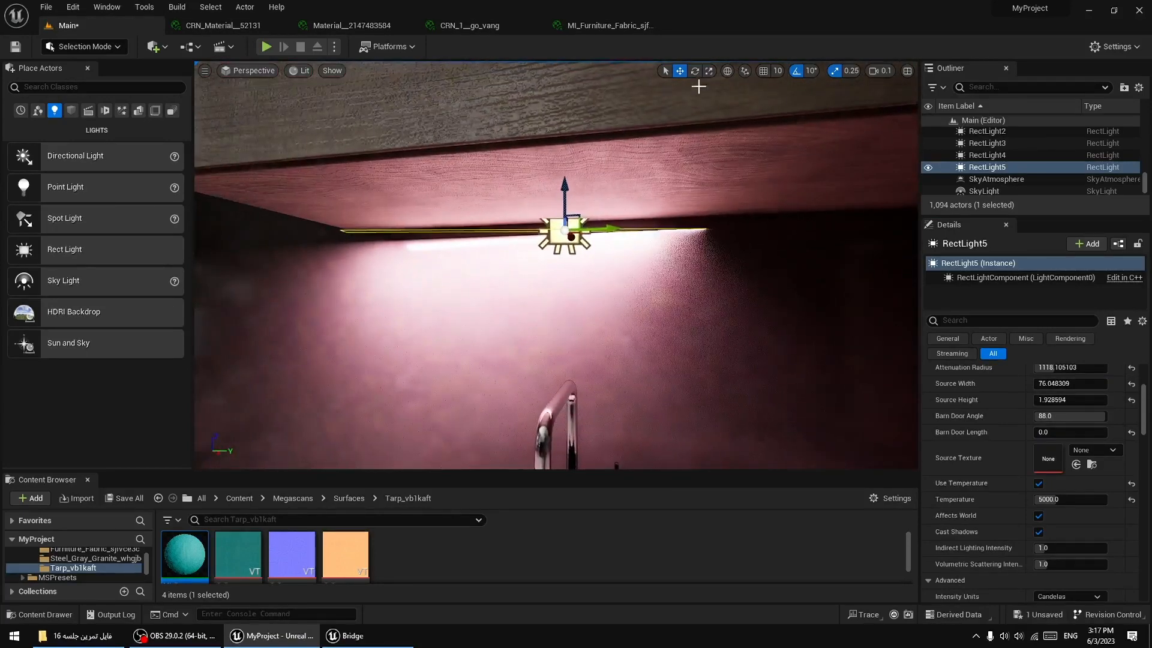
left_click_drag(574, 241, 588, 240)
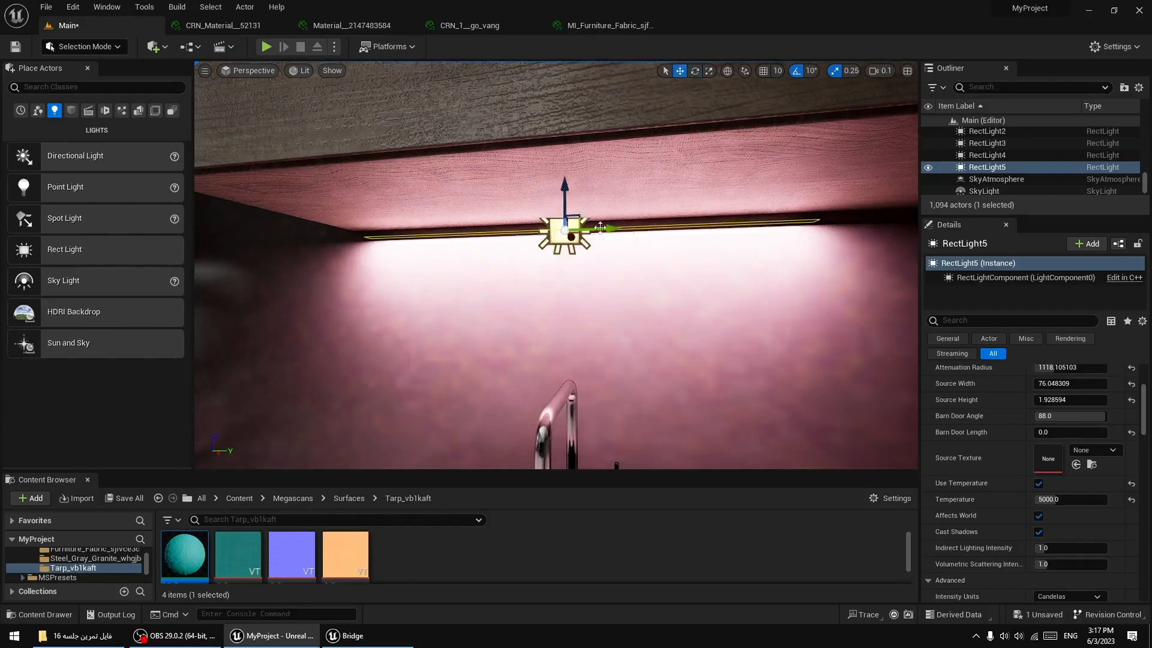
left_click_drag(573, 239, 575, 241)
right_click_drag(576, 242, 461, 225)
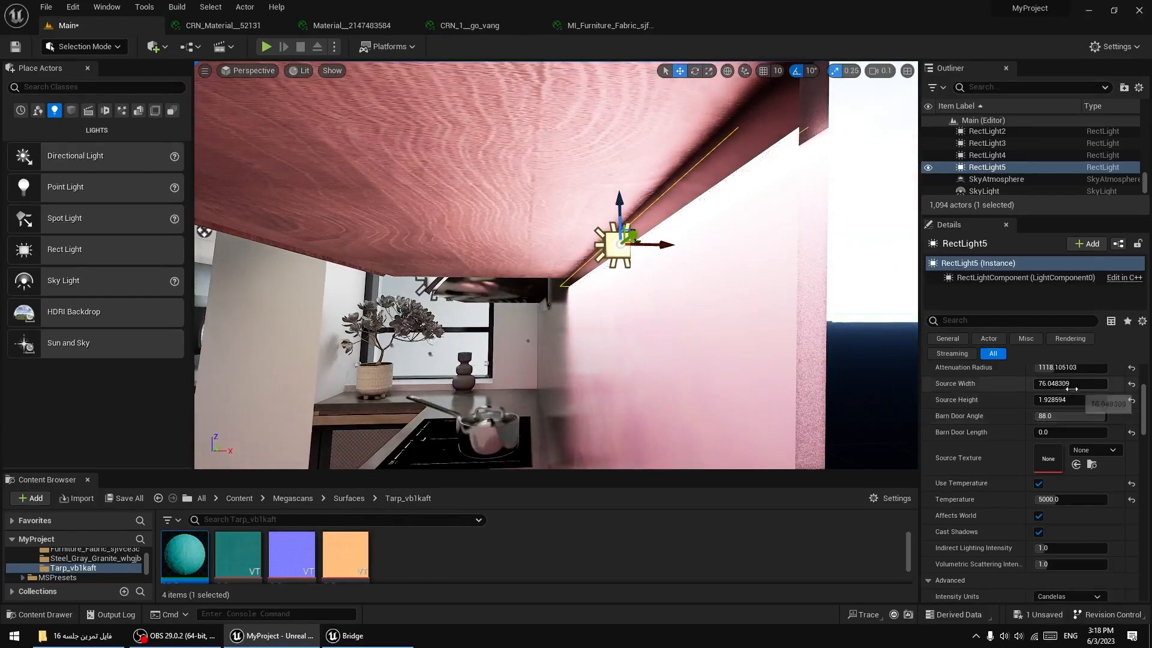
Set the light's attenuation radius to about 2151, source width to about 76.4 and source height to 1, and push it closer to the backsplash.
scroll(1070, 419, "up", 2)
mouse_move(1071, 423)
left_mouse_down()
mouse_move(1083, 424)
mouse_move(1074, 407)
mouse_move(1056, 407)
mouse_move(1098, 407)
mouse_move(1061, 437)
left_mouse_up()
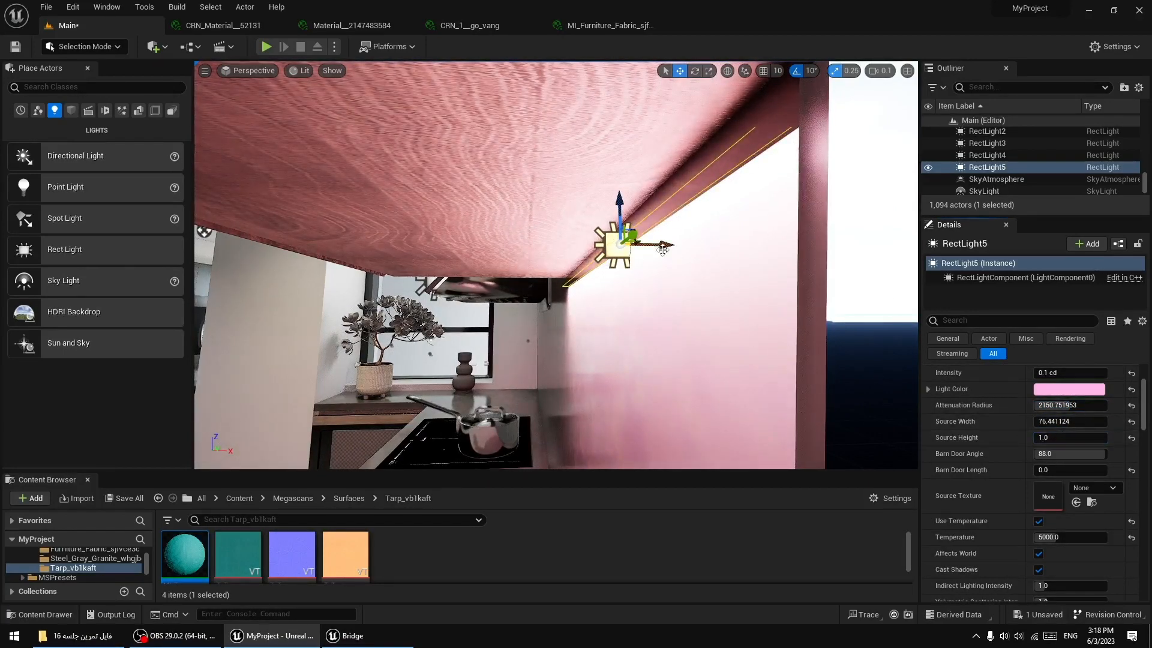
left_click_drag(664, 246, 677, 248)
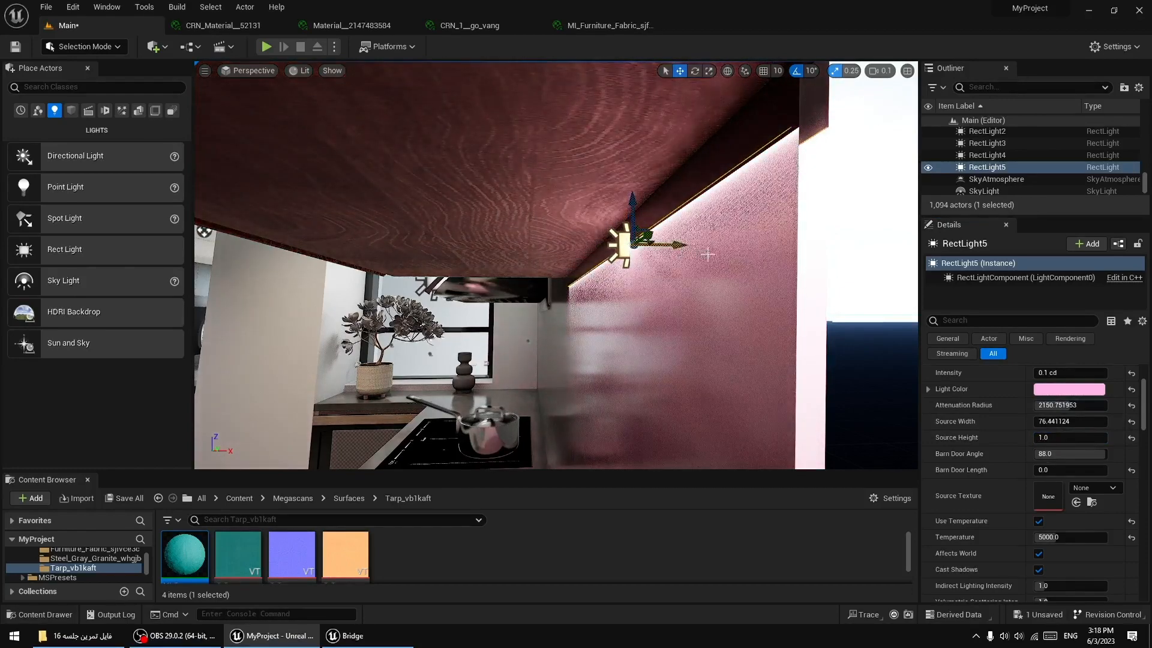
right_click_drag(708, 254, 811, 278)
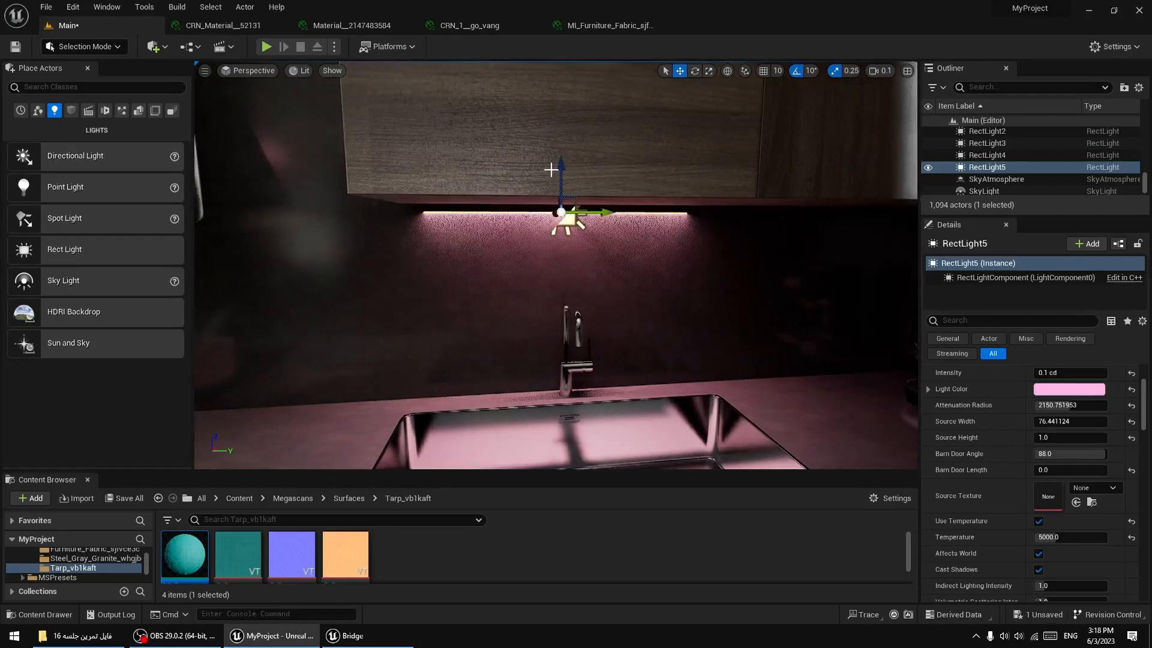
Raise the rect light flush with the upper cabinet's underside and set its attenuation radius to about 2750 and source width to about 149.2.
left_click_drag(562, 168, 562, 162)
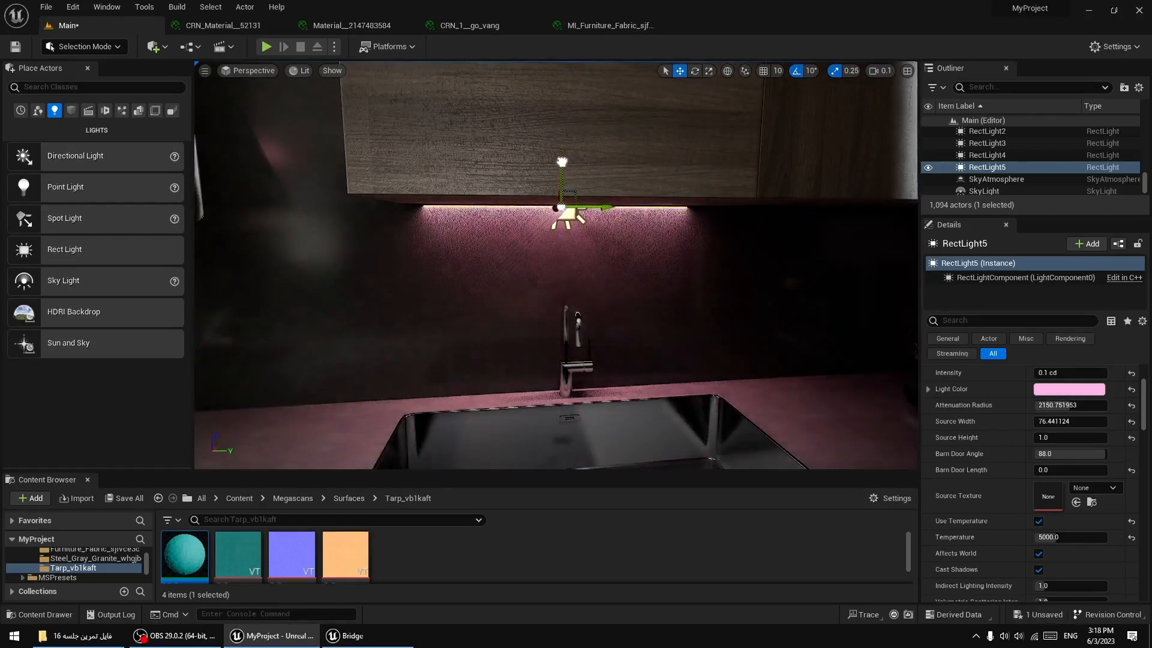
mouse_move(1070, 404)
left_mouse_down()
mouse_move(1092, 405)
mouse_move(1075, 404)
left_mouse_up()
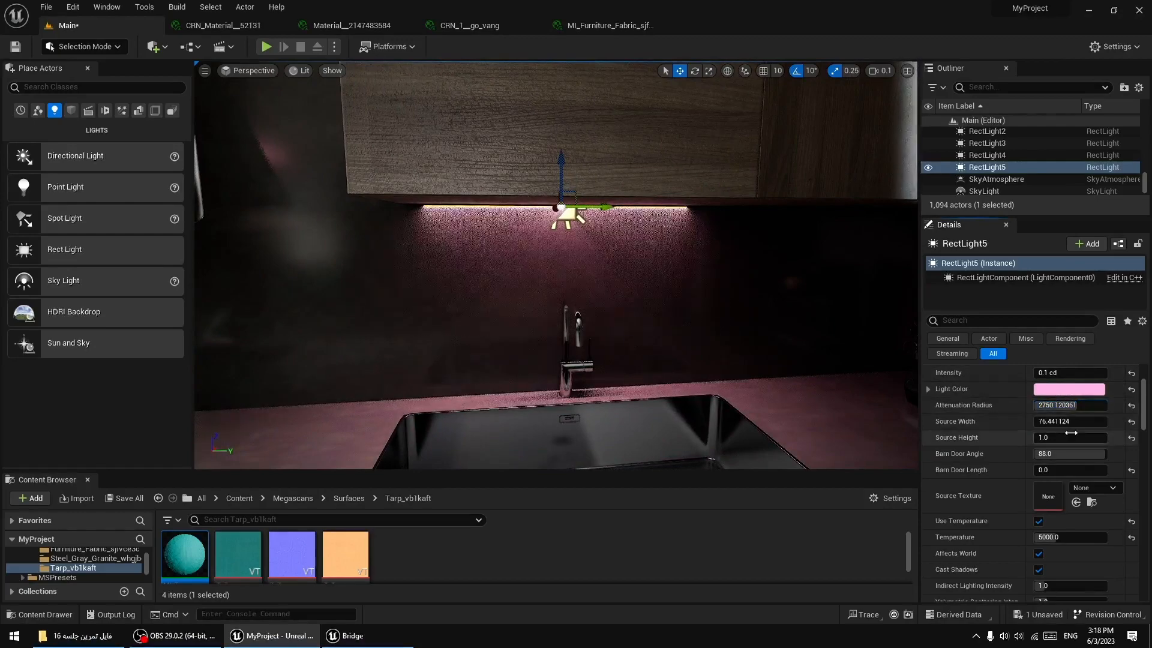
scroll(1072, 443, "up", 2)
left_click_drag(1051, 459, 1083, 460)
Shift the rect light along the upper cabinet toward the coffee machine and widen its source to about 184.9.
right_click_drag(720, 312, 750, 312)
key("s")
right_click_drag(687, 124, 667, 125)
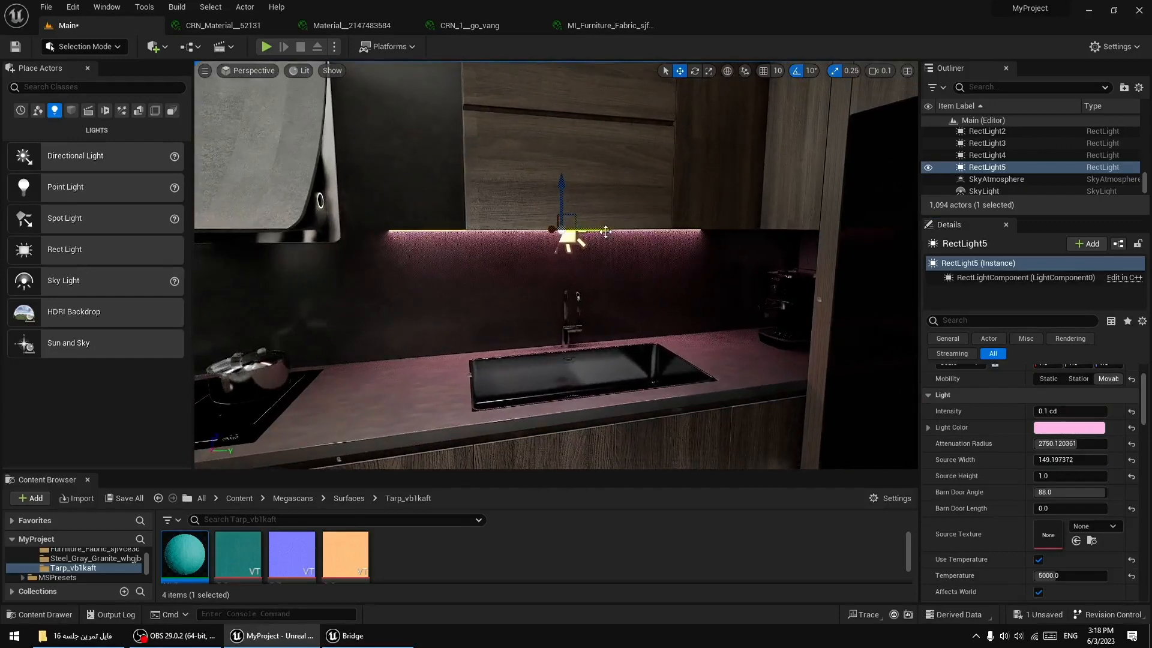
left_click_drag(639, 233, 690, 239)
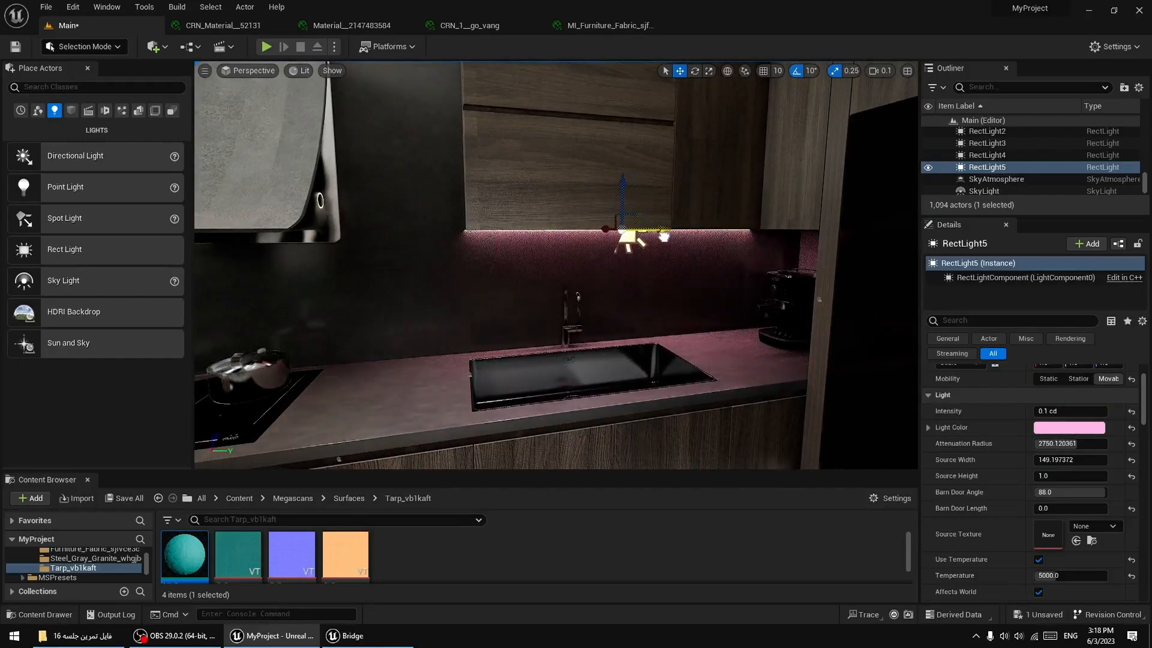
left_click_drag(1071, 460, 1086, 459)
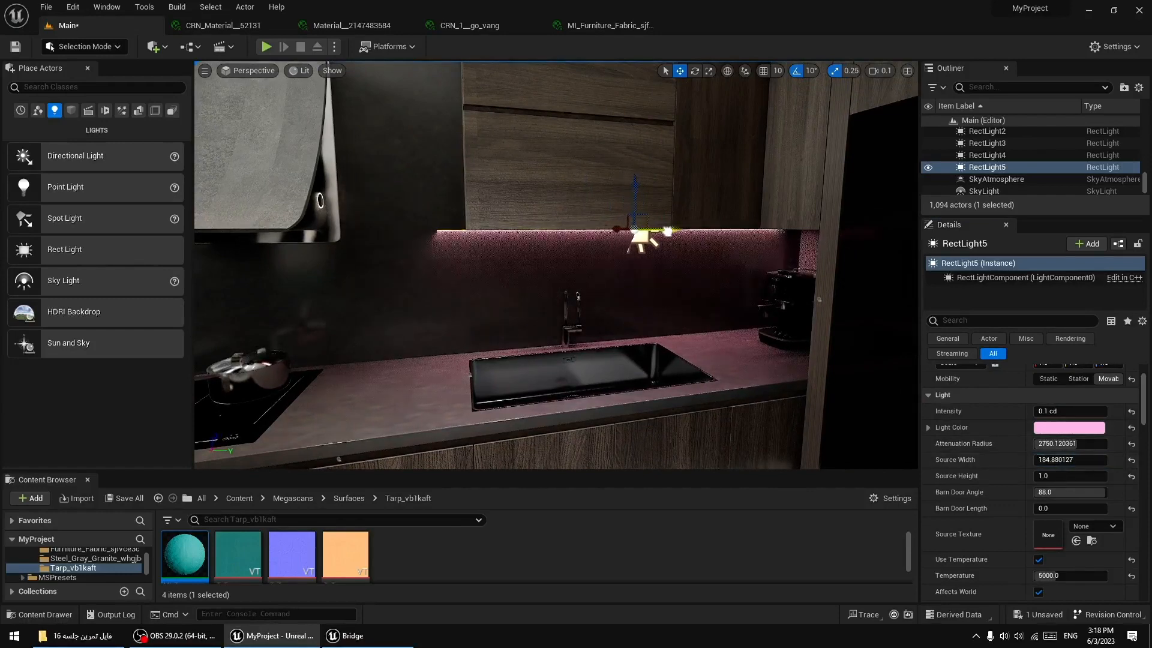
Inspect the under-cabinet light's effect on the backsplash and countertop from farther back in the kitchen.
key("s")
right_click_drag(692, 232, 654, 241)
key("s")
key("a")
right_click_drag(661, 202, 635, 206)
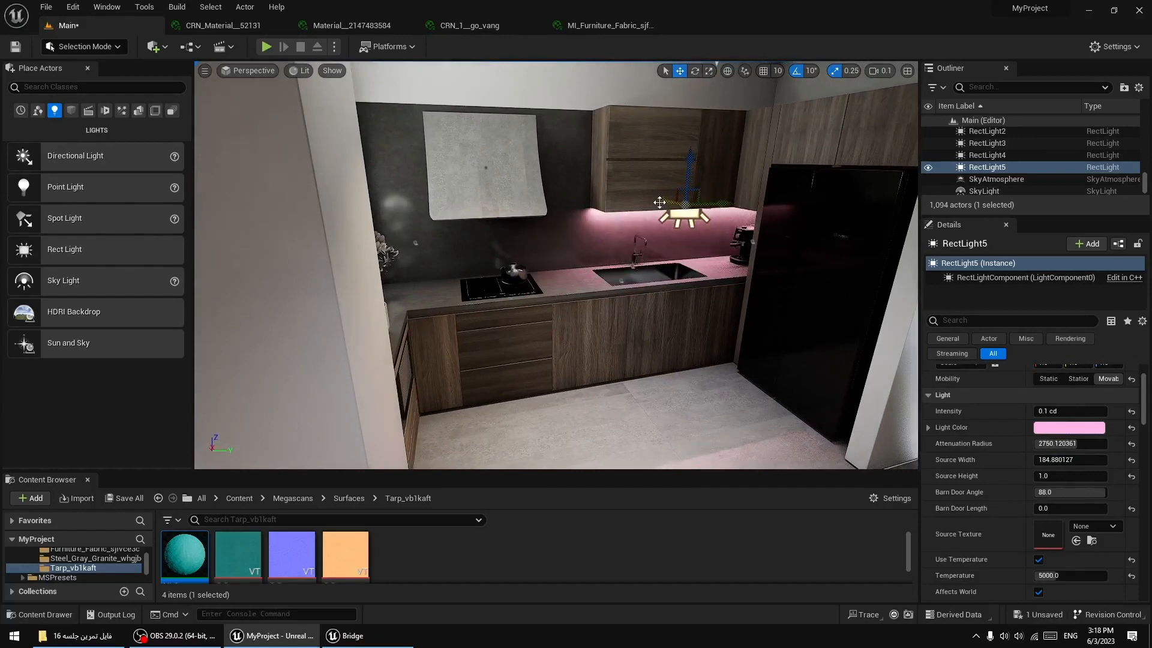
key("ctrl+z")
right_click_drag(659, 202, 691, 199)
key("w")
key("s")
Change the rect light's color from pink to a pale peach, hex sRGB FFD1C4FF.
left_click(1064, 428)
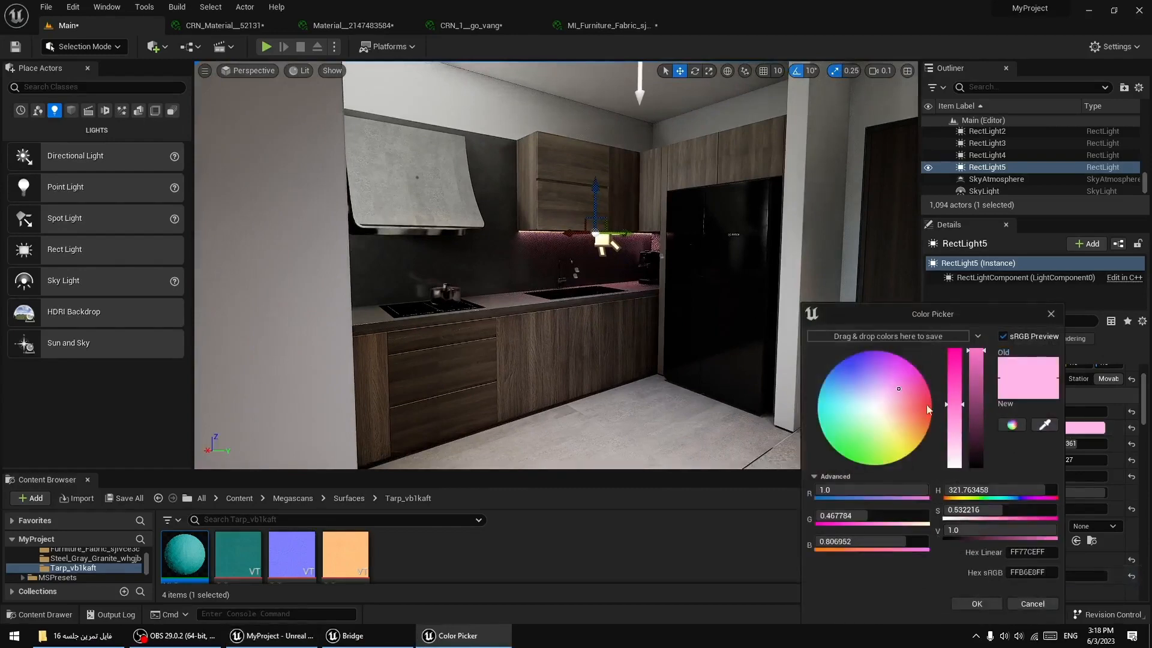
left_click(920, 414)
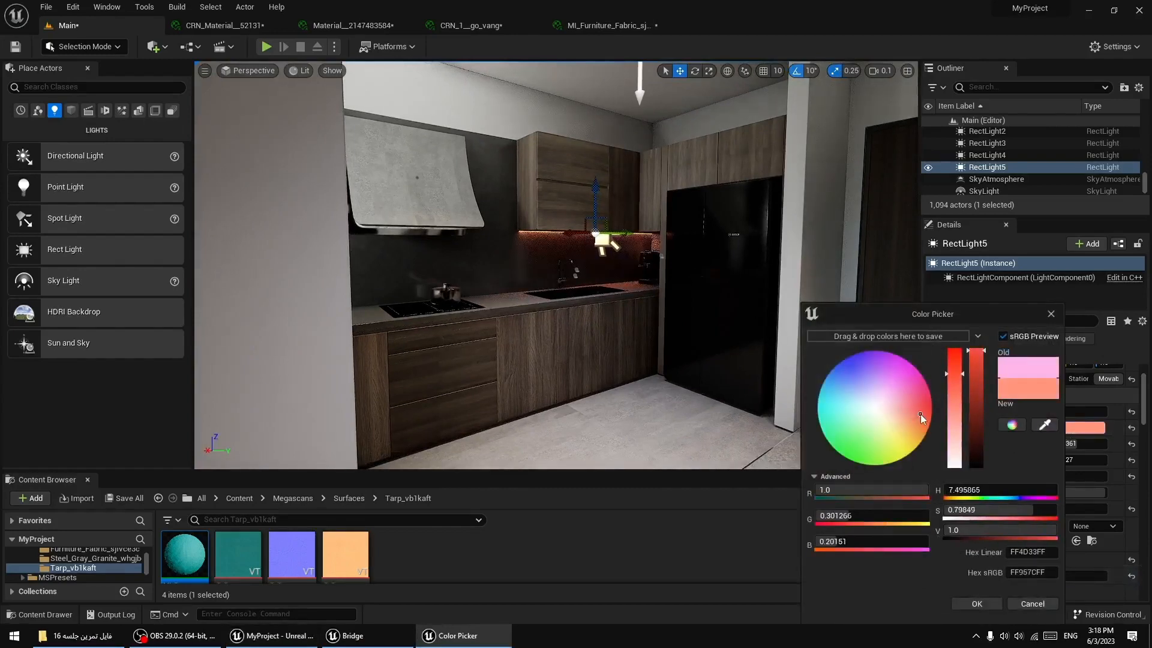
left_click_drag(922, 411, 900, 413)
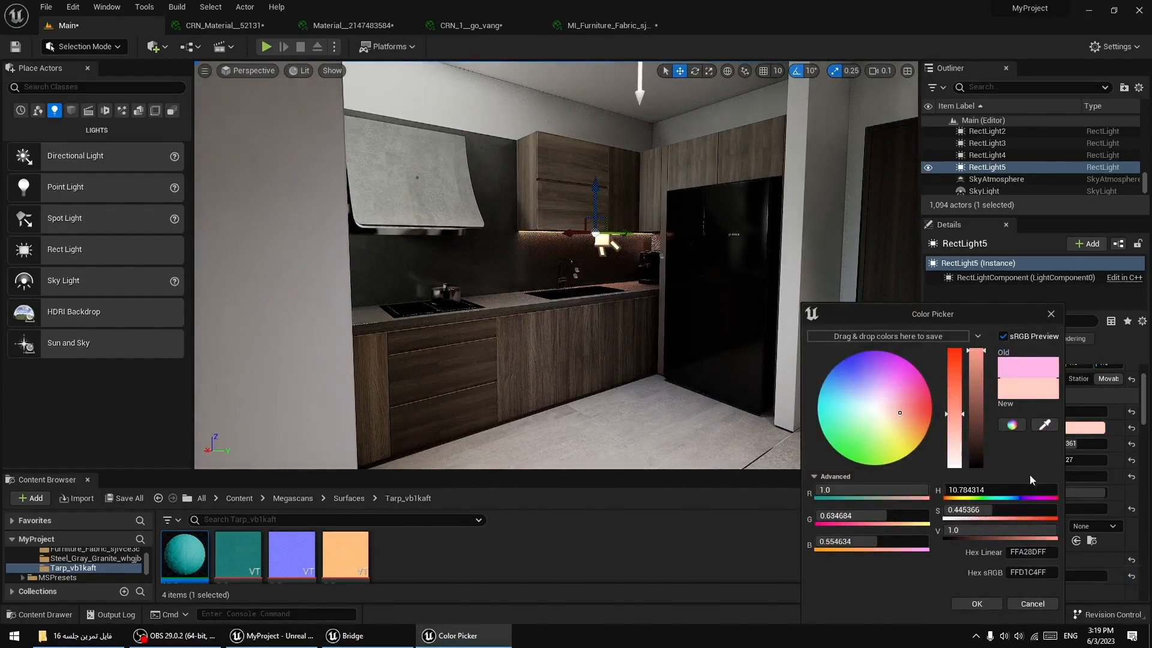
left_click(984, 602)
Show the dining and living area in the Lighting Only view mode.
right_click_drag(691, 342, 486, 362)
key("s")
key("w")
key("w")
key("w")
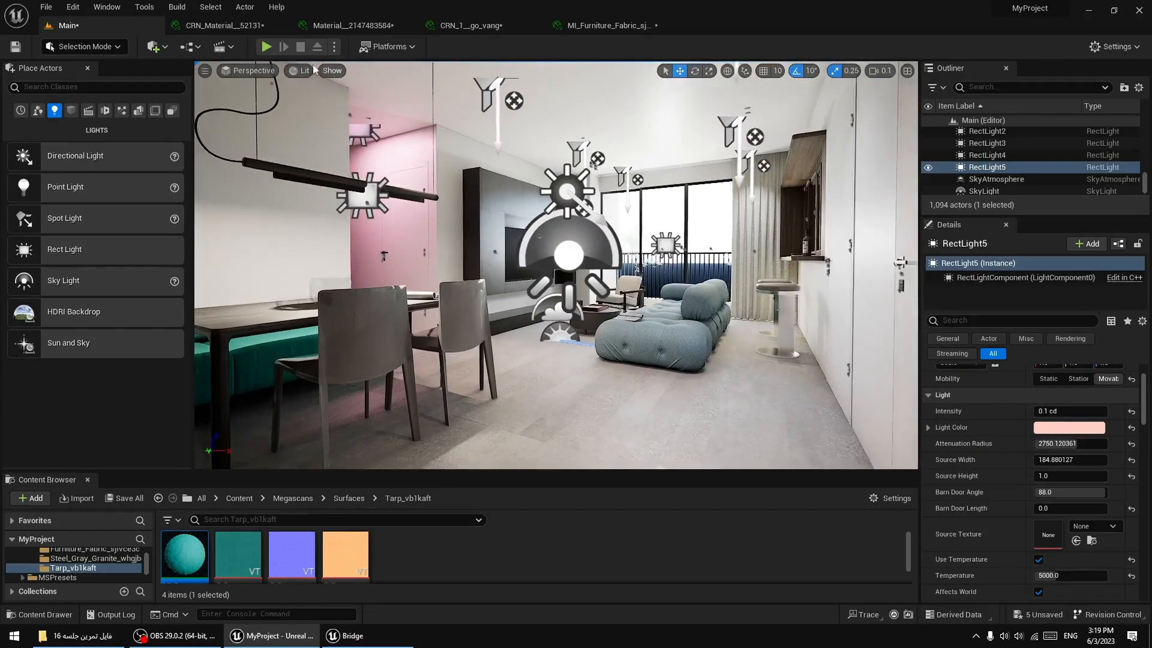
left_click(294, 72)
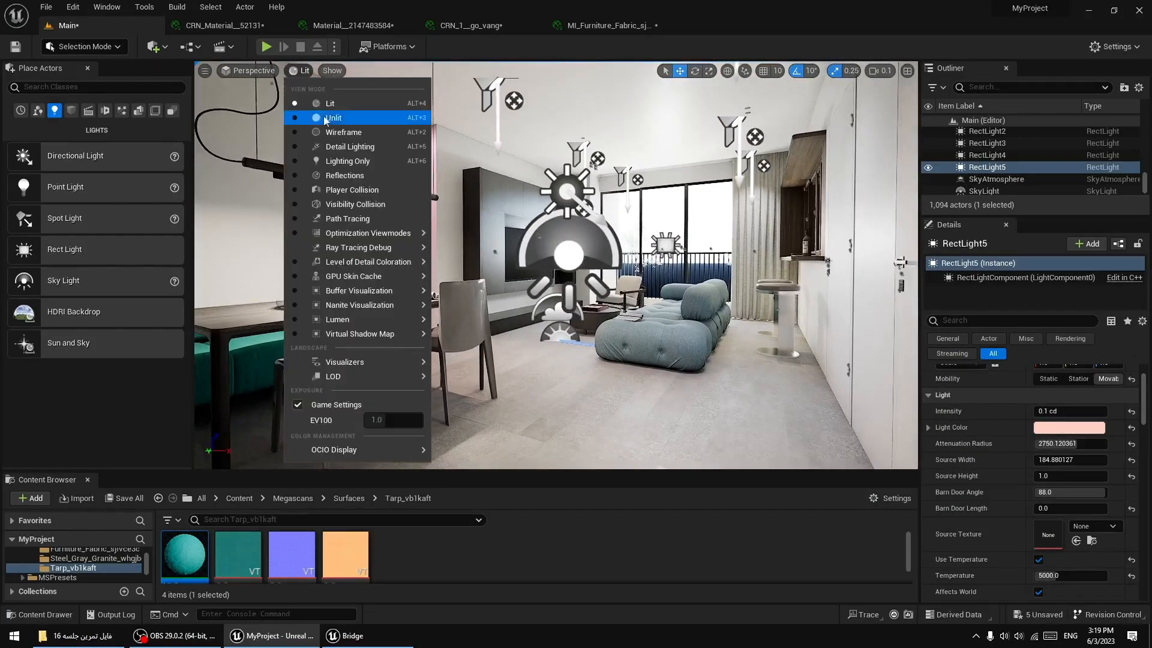
left_click(344, 164)
Clear the selection, hide the light icons with Game View and enlarge the viewport to Immersive Mode.
right_click_drag(671, 318, 659, 289)
key("Escape")
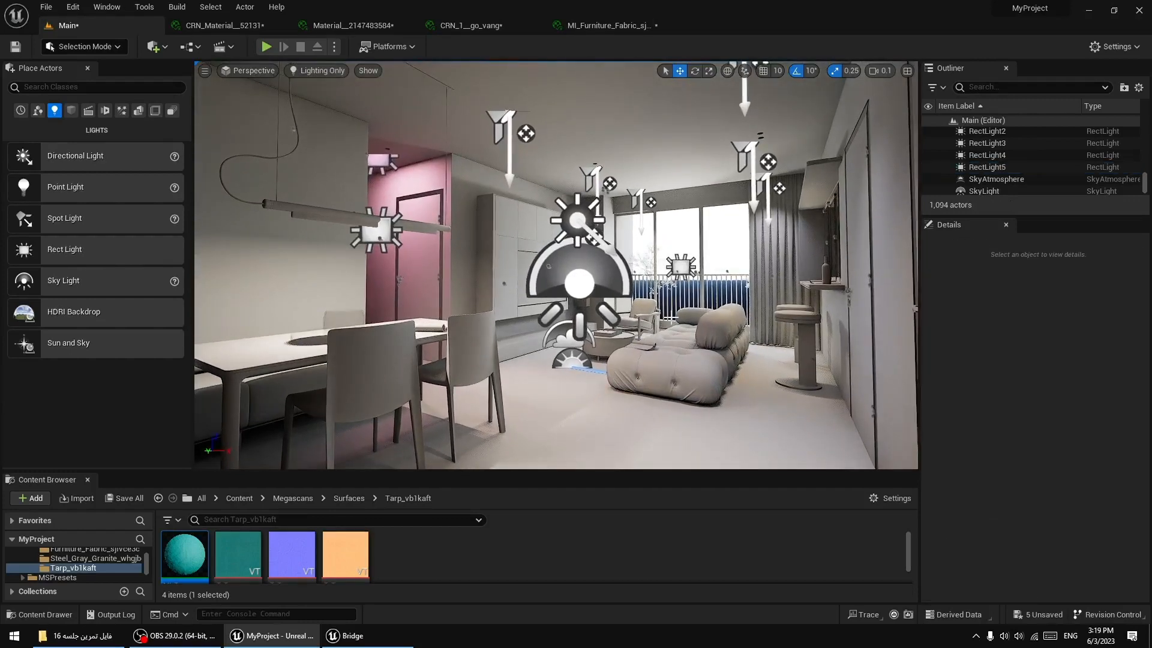
key("g")
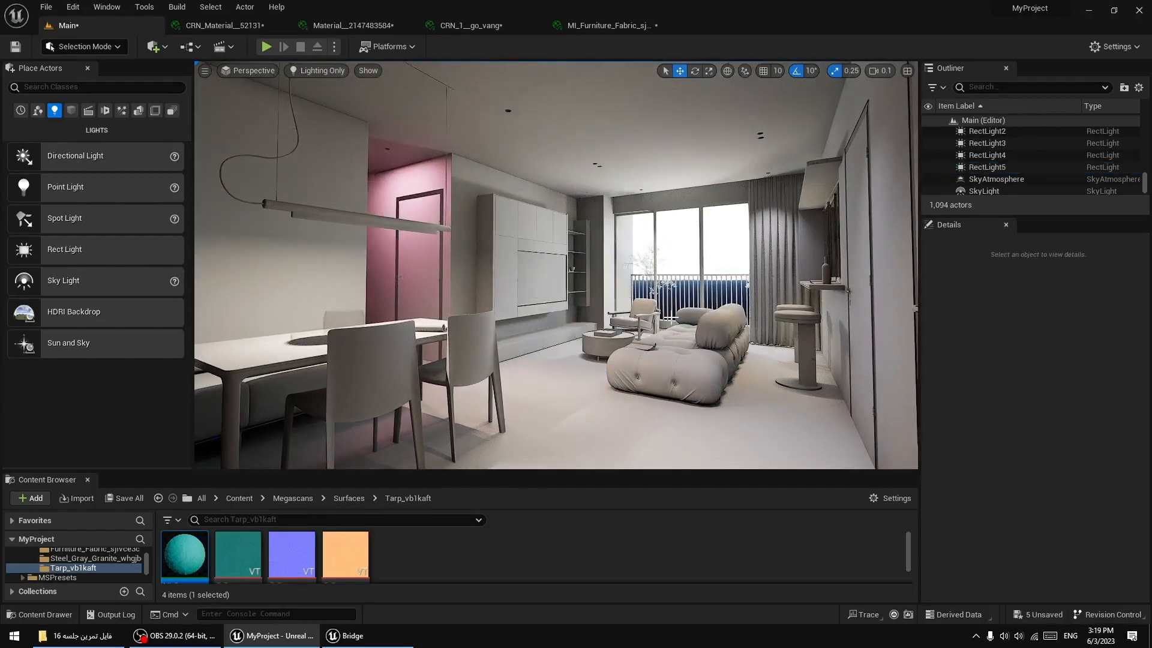
key("F11")
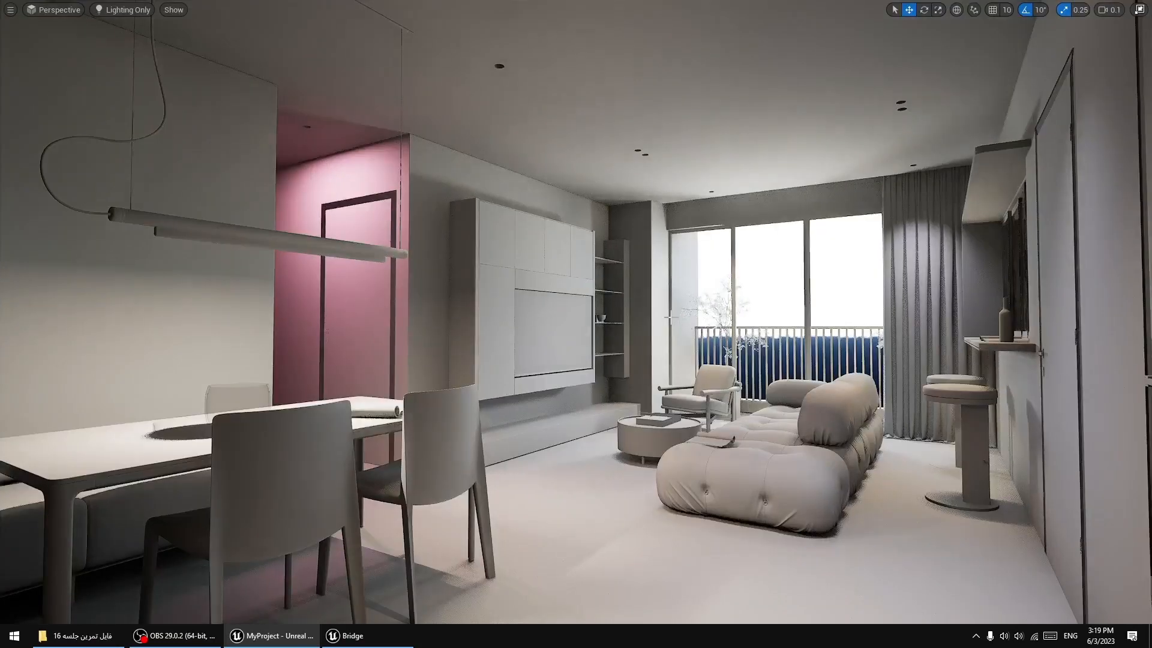
Set the viewport's screen percentage to 150.
left_click(10, 9)
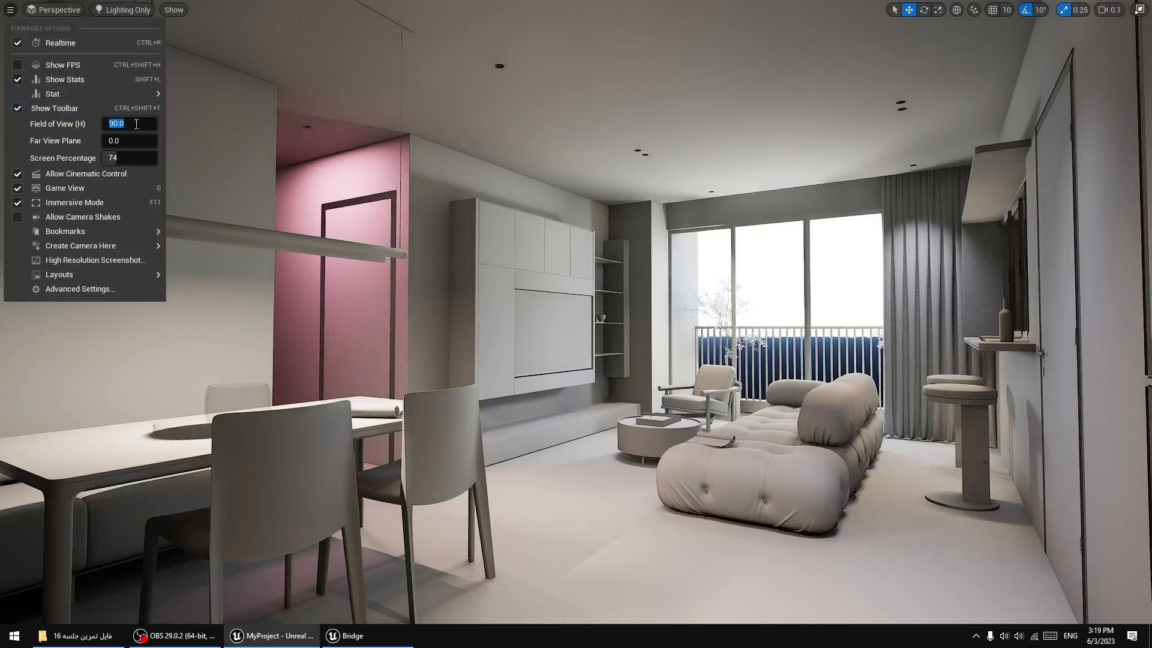
left_click(132, 157)
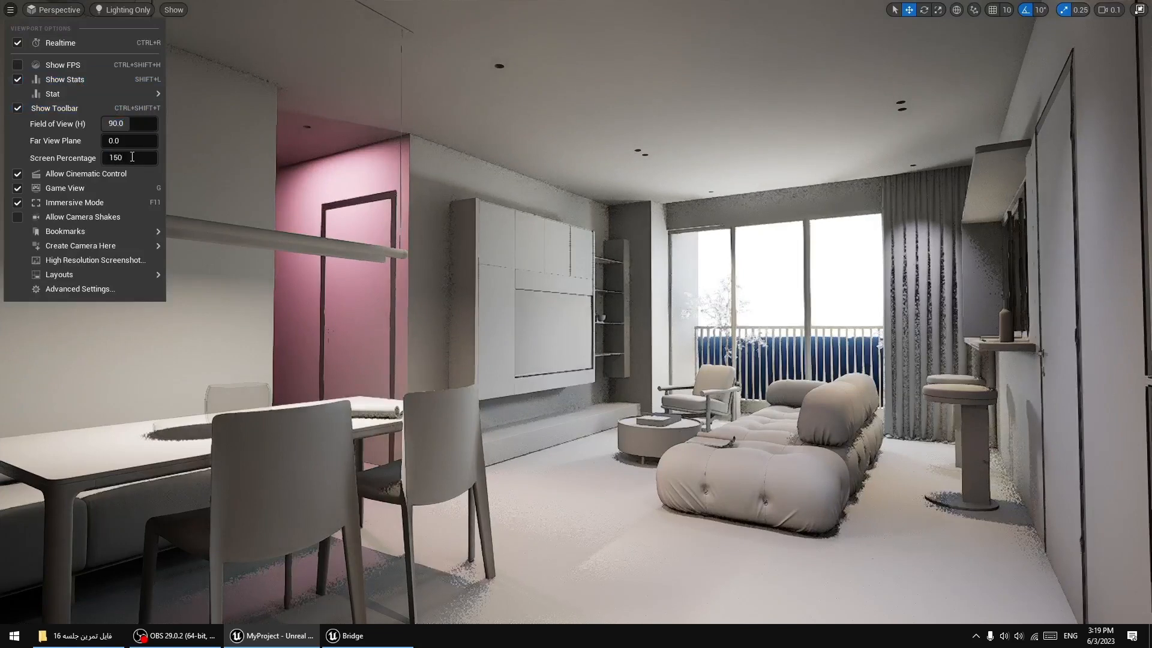
key("Return")
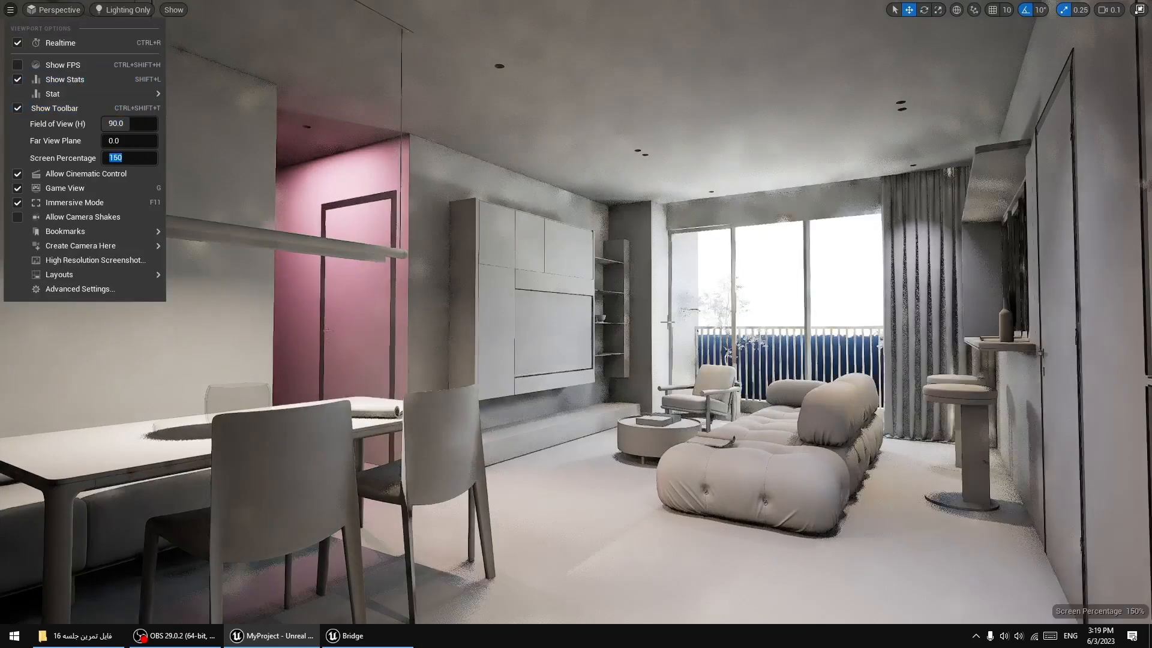
Tour the living room in Lighting Only mode and turn on the FPS display for the viewport.
right_click_drag(667, 322, 681, 328)
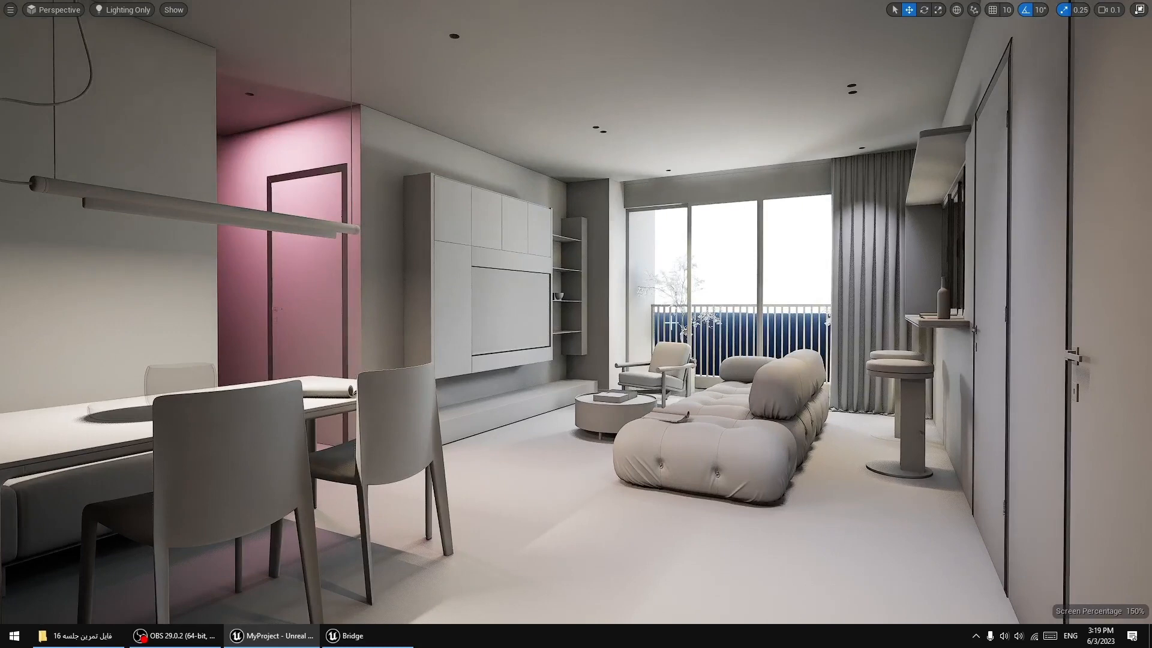
key("w")
right_click_drag(672, 322, 602, 322)
key("w")
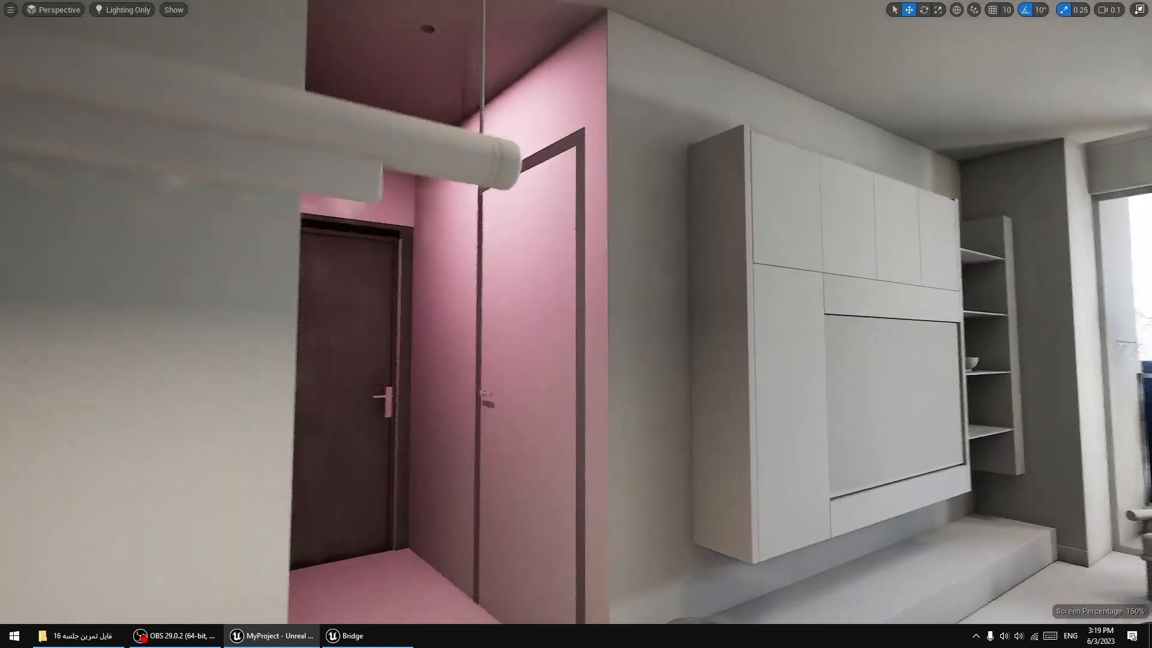
right_click_drag(576, 324, 780, 348)
right_click_drag(160, 96, 177, 99)
left_click(10, 10)
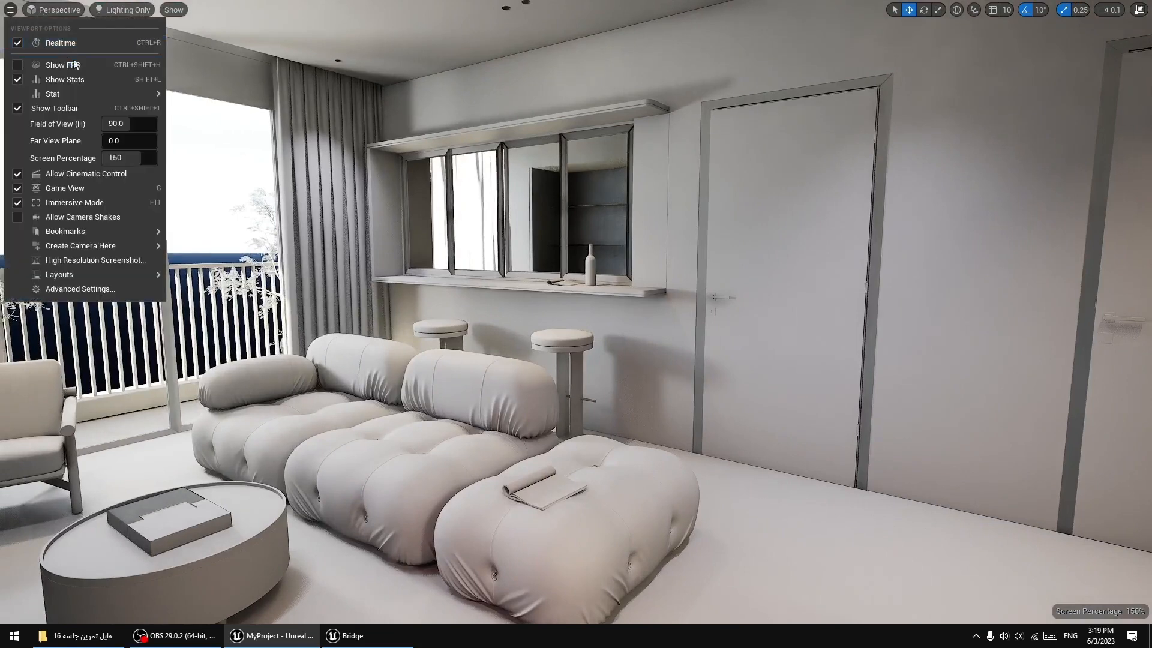
left_click(18, 67)
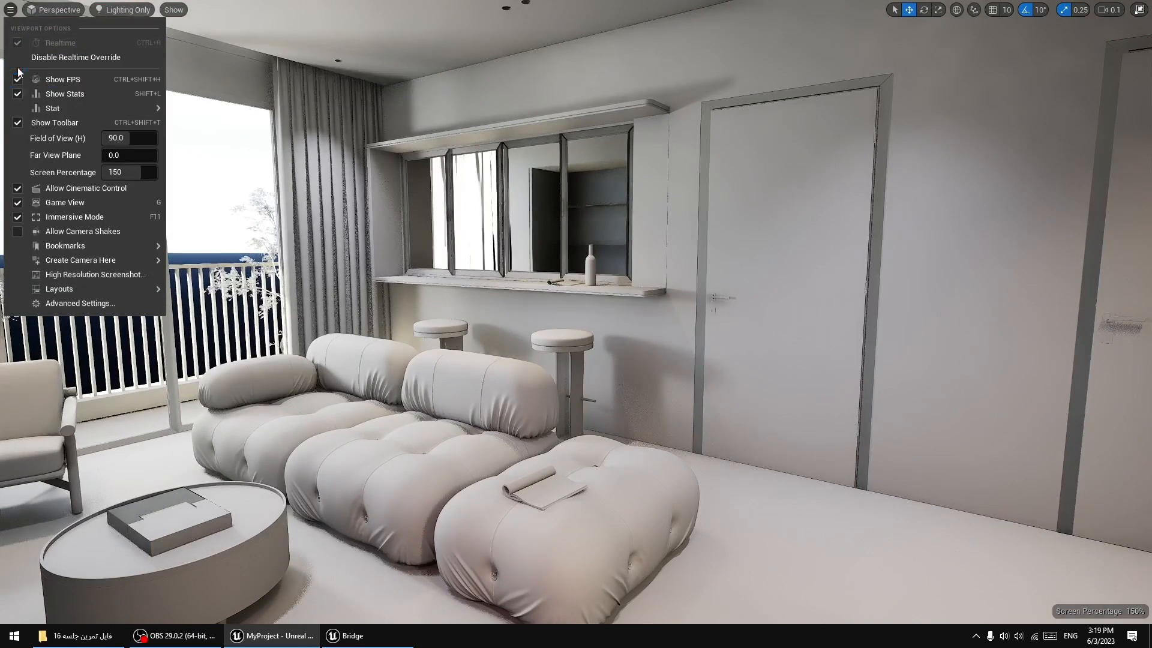
Reduce the viewport's screen percentage to 100, then clear the entered value and confirm.
right_click_drag(232, 141, 258, 147)
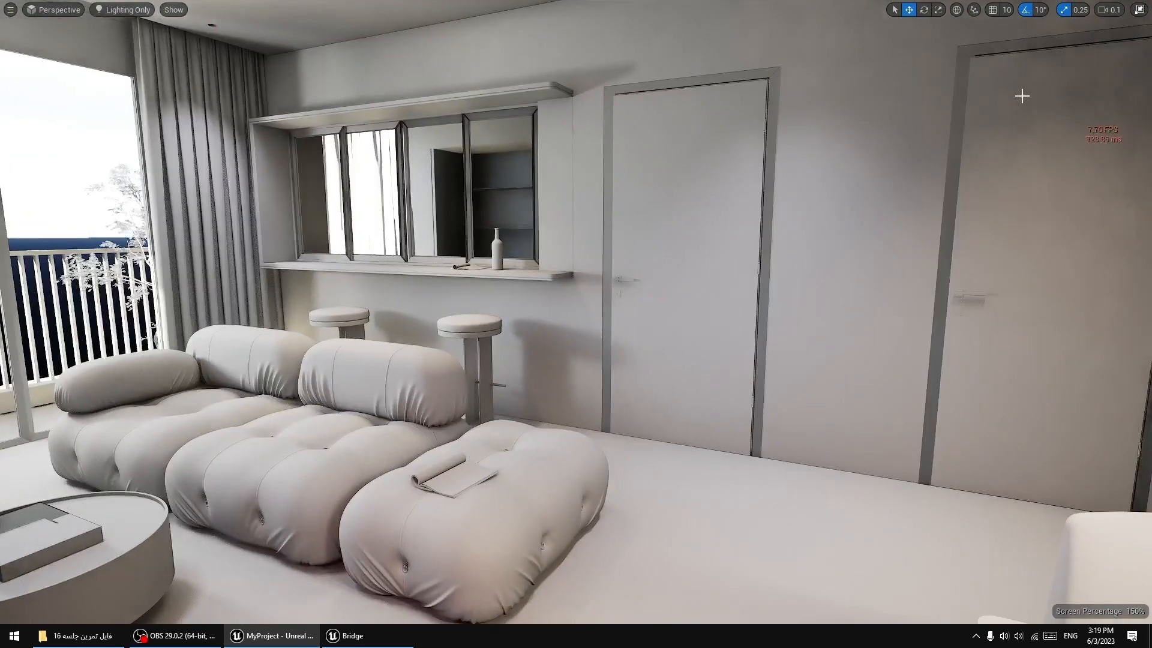
right_click_drag(687, 292, 811, 268)
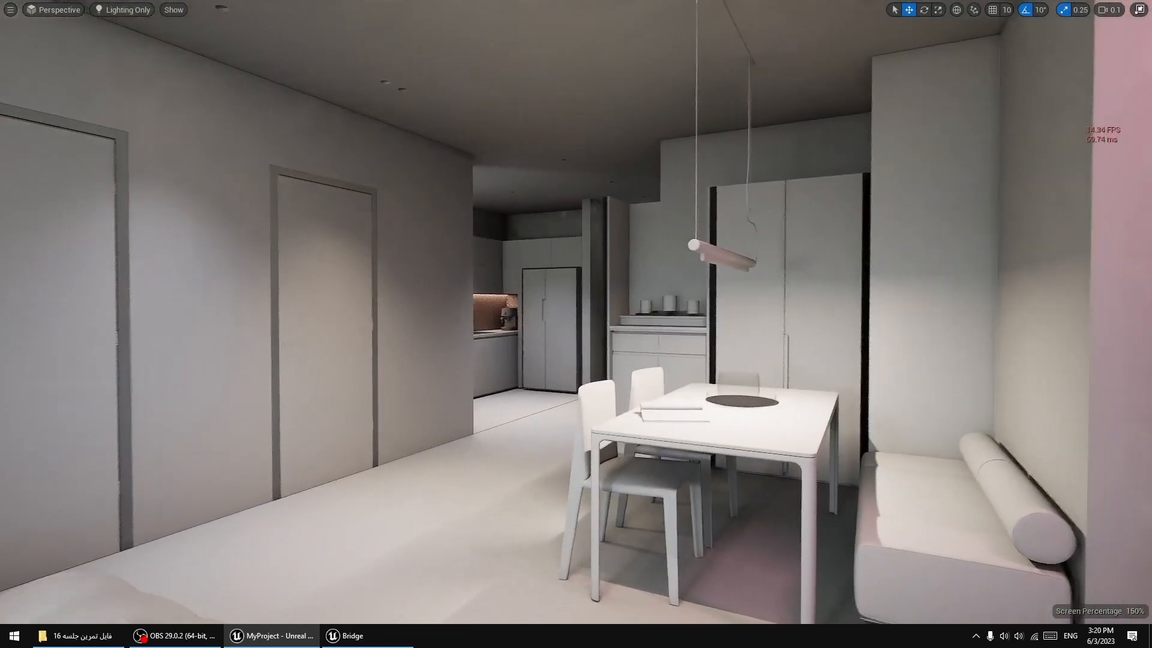
left_click(18, 10)
left_click(10, 10)
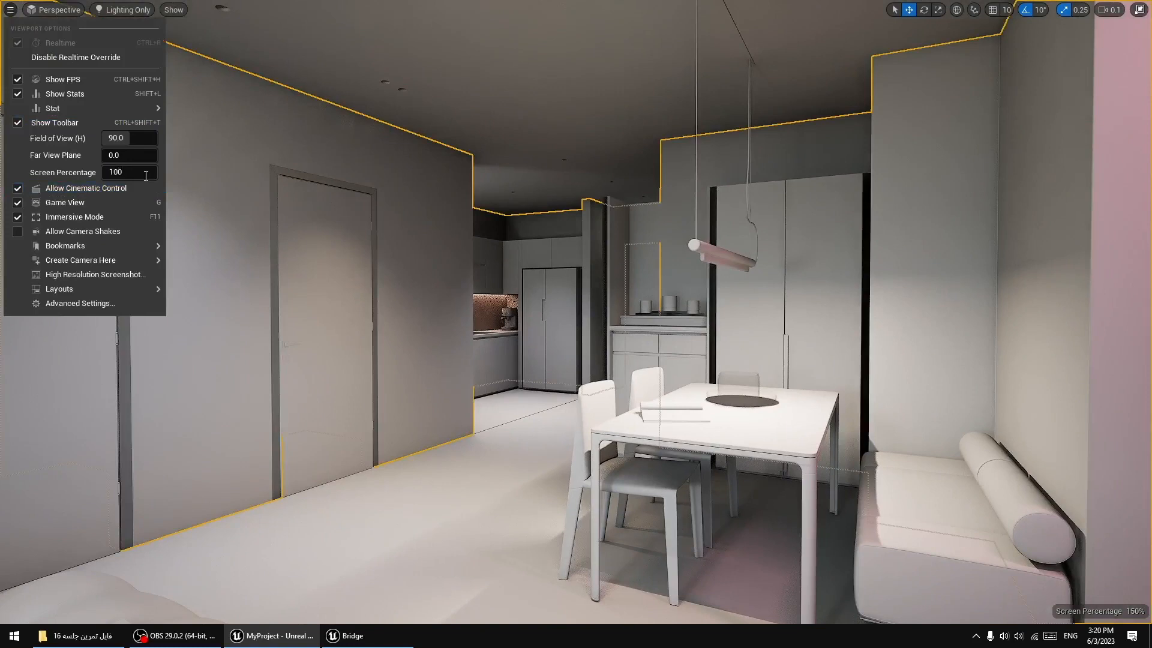
left_click(146, 172)
key("BackSpace")
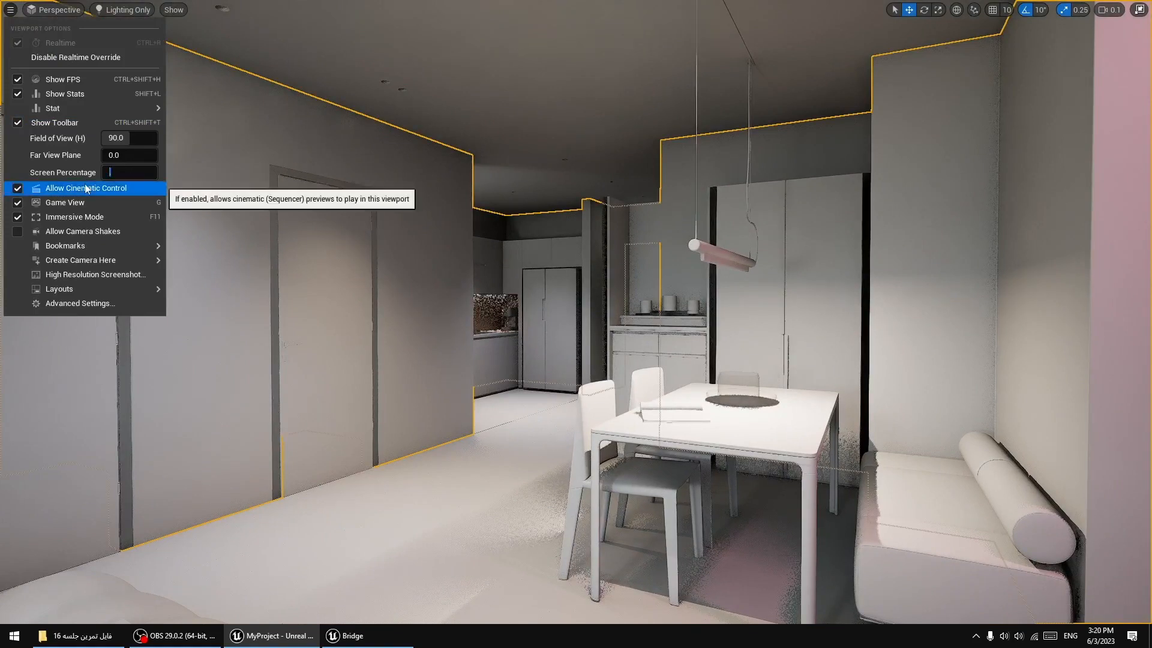
key("Return")
Bring the kitchen counter into view and switch the viewport back to the Lit view mode.
right_click_drag(360, 252, 497, 315)
key("w")
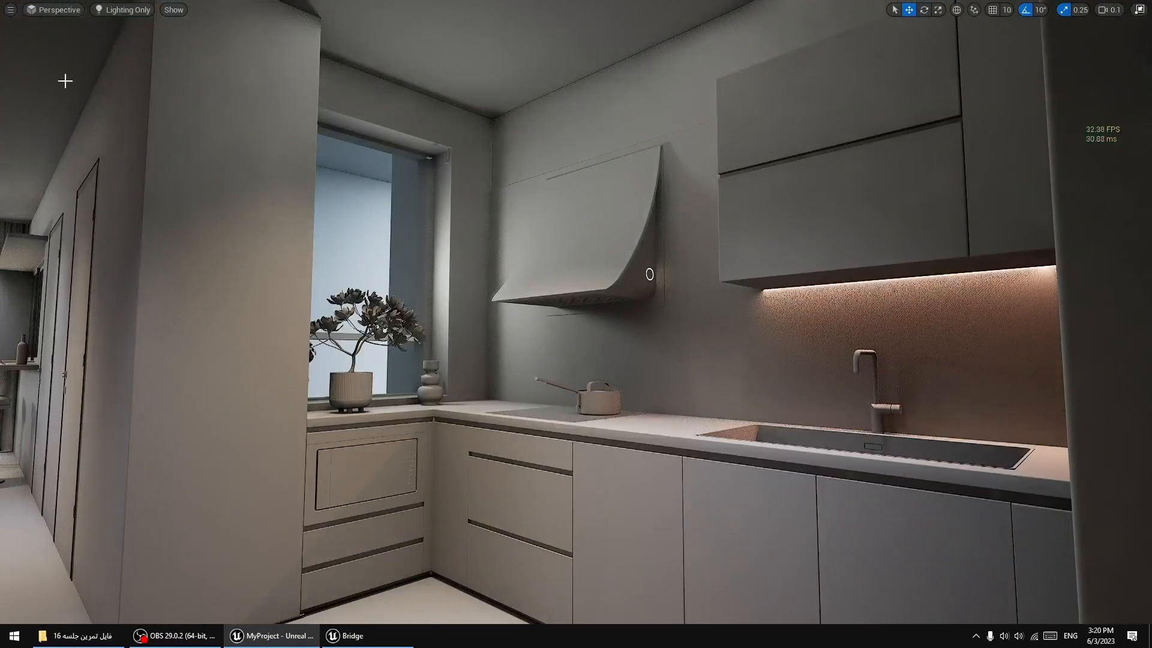
left_click(123, 10)
left_click(157, 43)
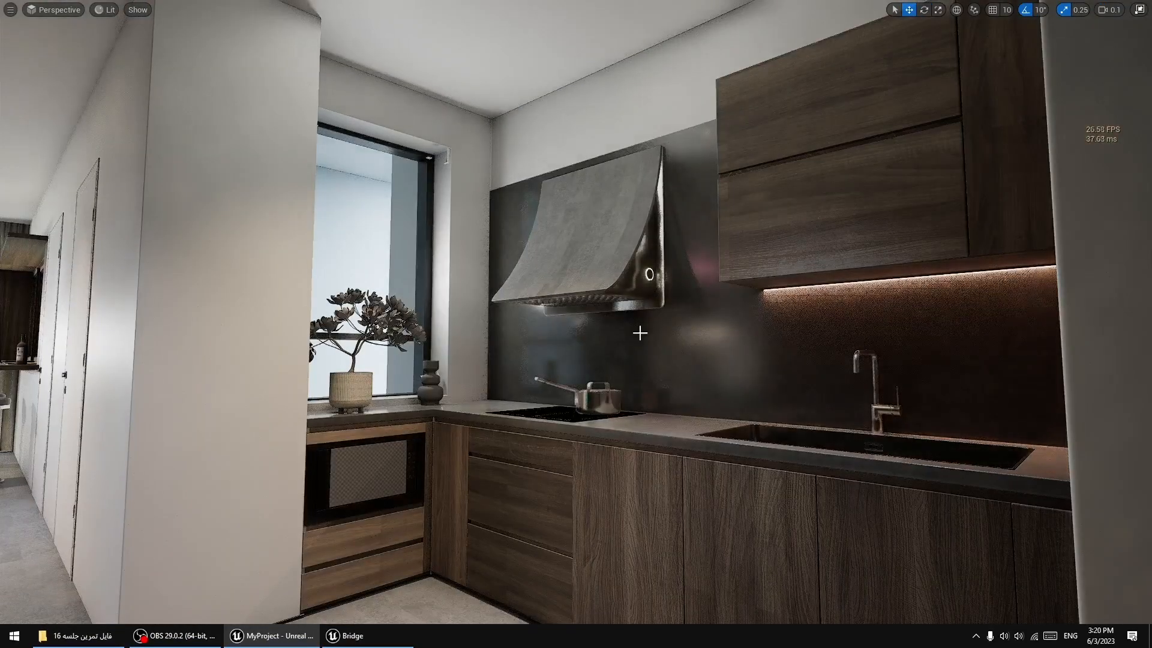
Select the black end panel of the entryway cabinet, try moving it, and undo the moves.
right_click_drag(640, 326, 450, 301)
left_click(472, 320)
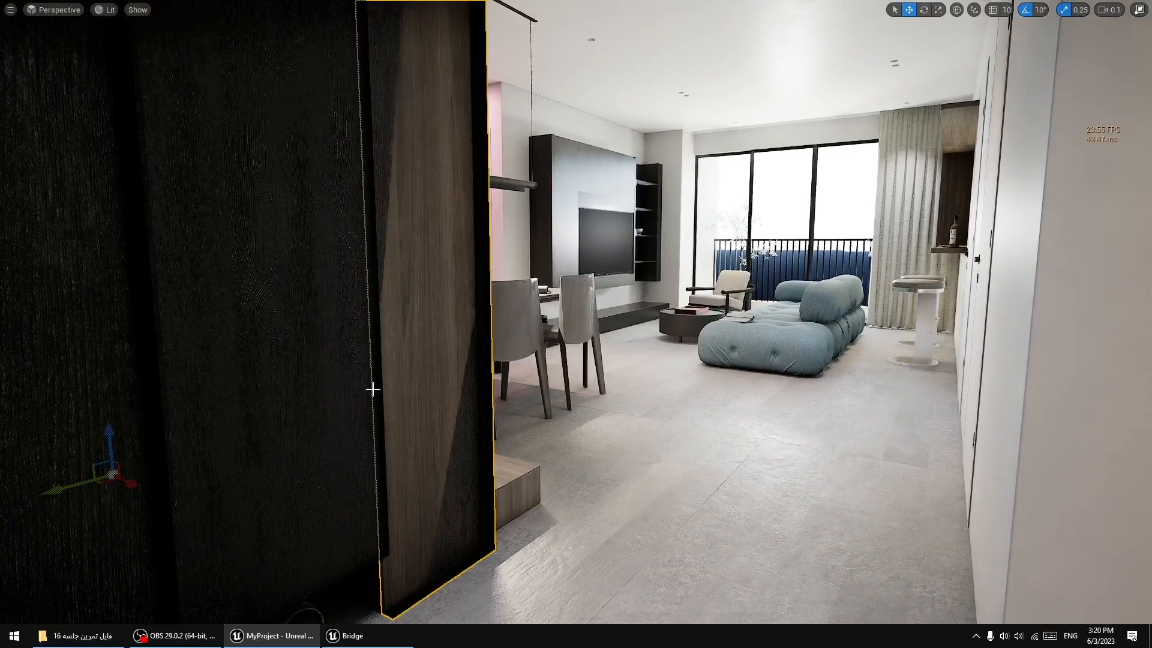
left_click_drag(126, 482, 114, 478)
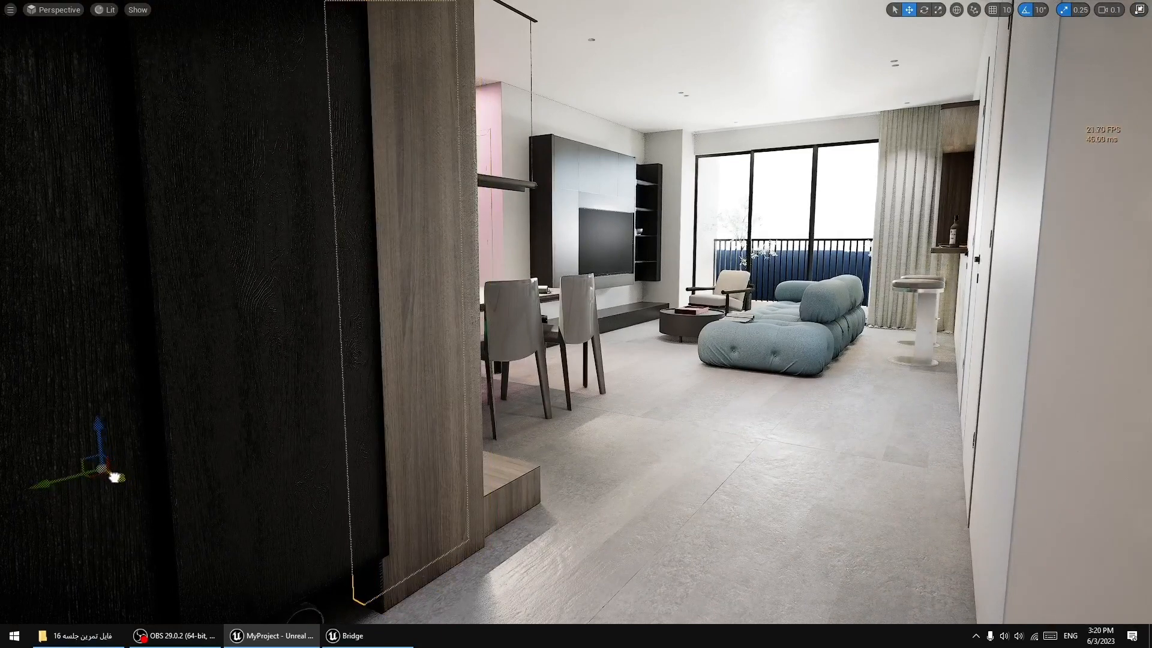
key("ctrl+z")
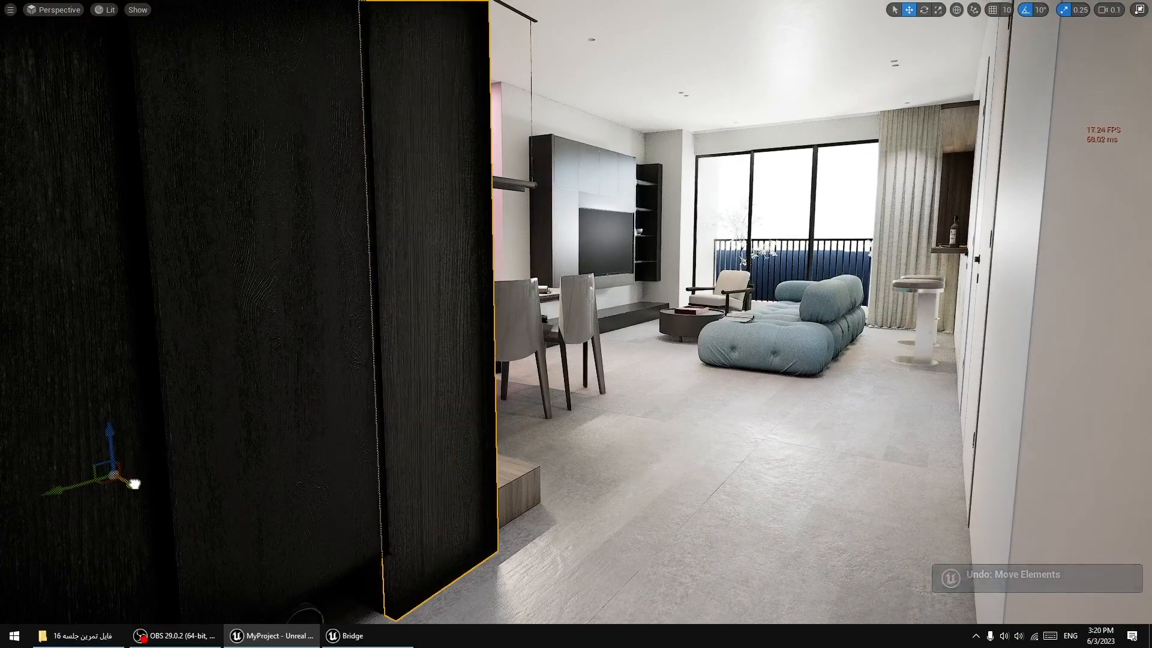
left_click(135, 483)
right_click_drag(135, 484, 568, 489)
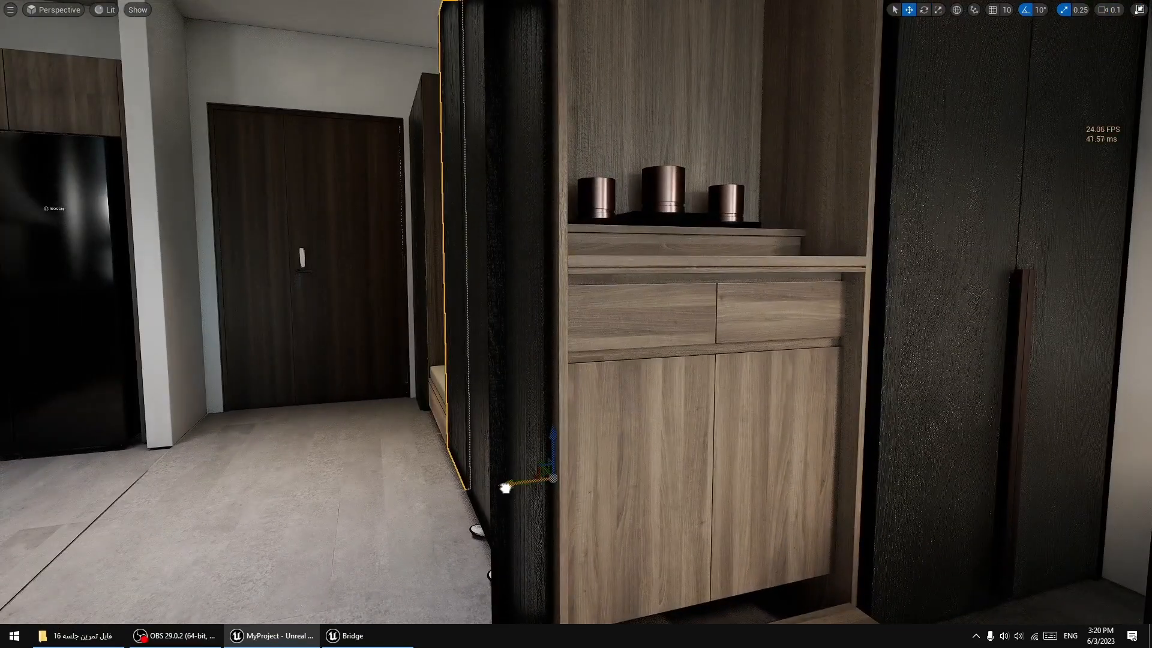
key("ctrl+z")
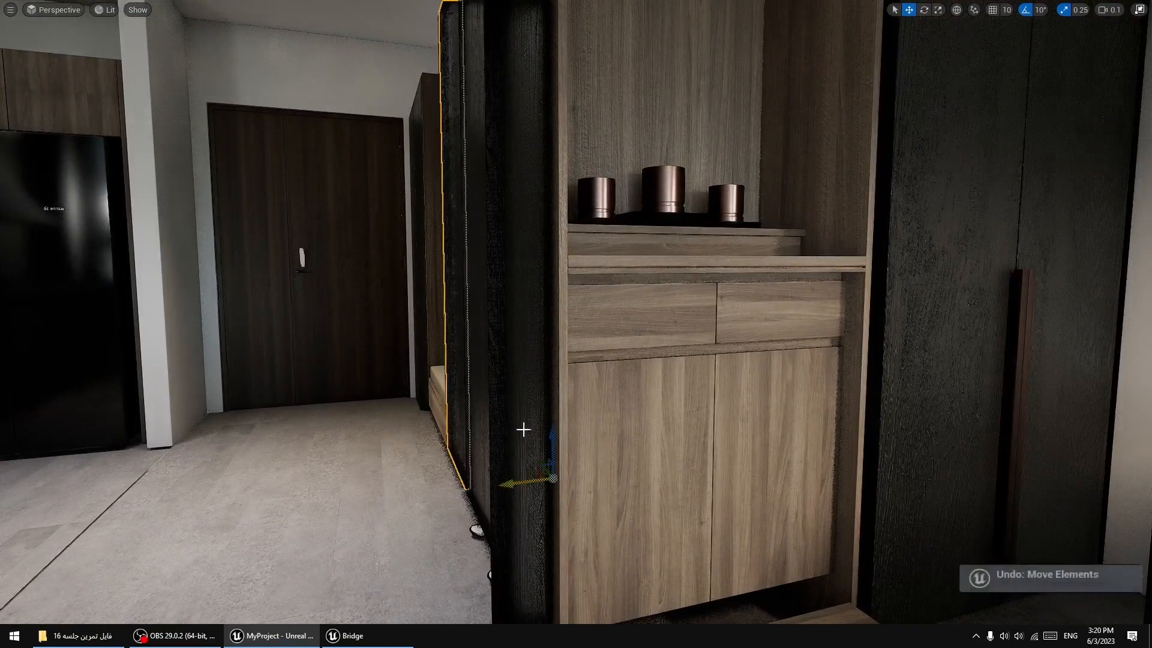
Leave Immersive Mode, locate the black panel's material among the project assets and open go_den_noi_tom for editing.
right_click_drag(529, 420, 552, 465)
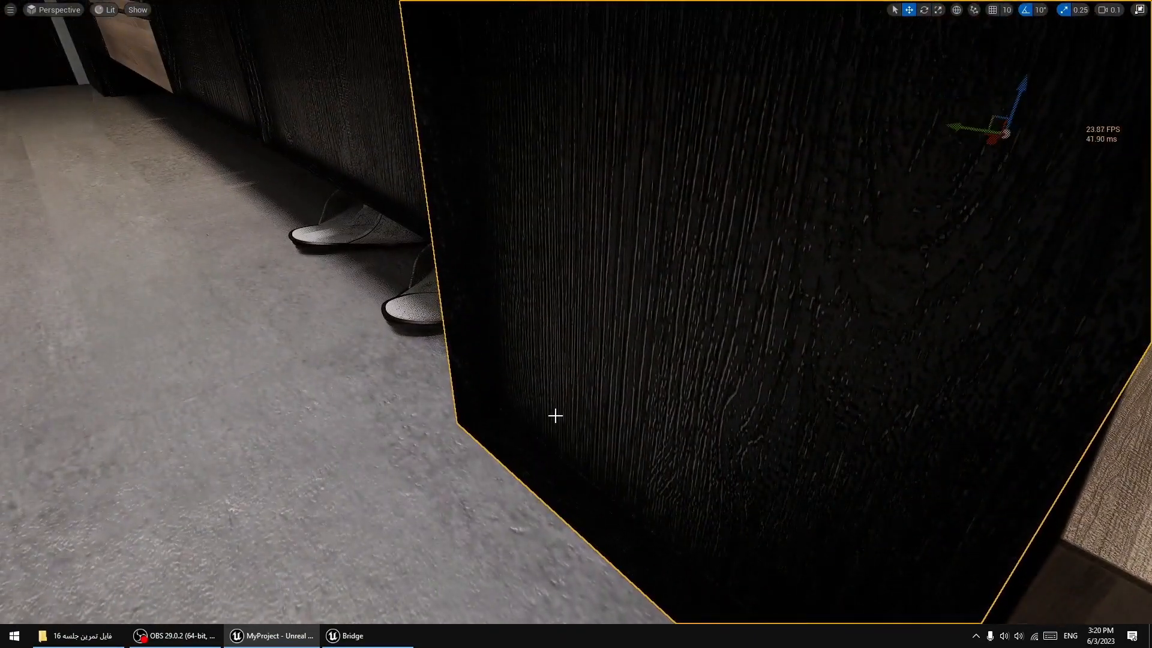
key("F11")
right_click_drag(585, 354, 605, 300)
left_click(1091, 494)
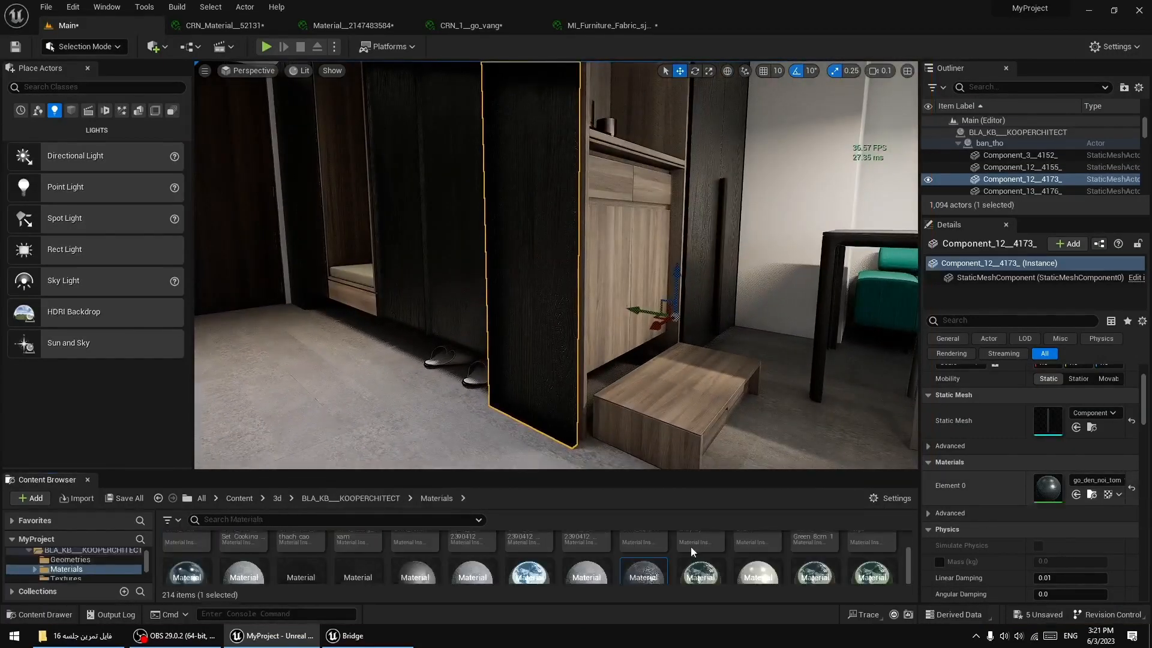
double_click(639, 571)
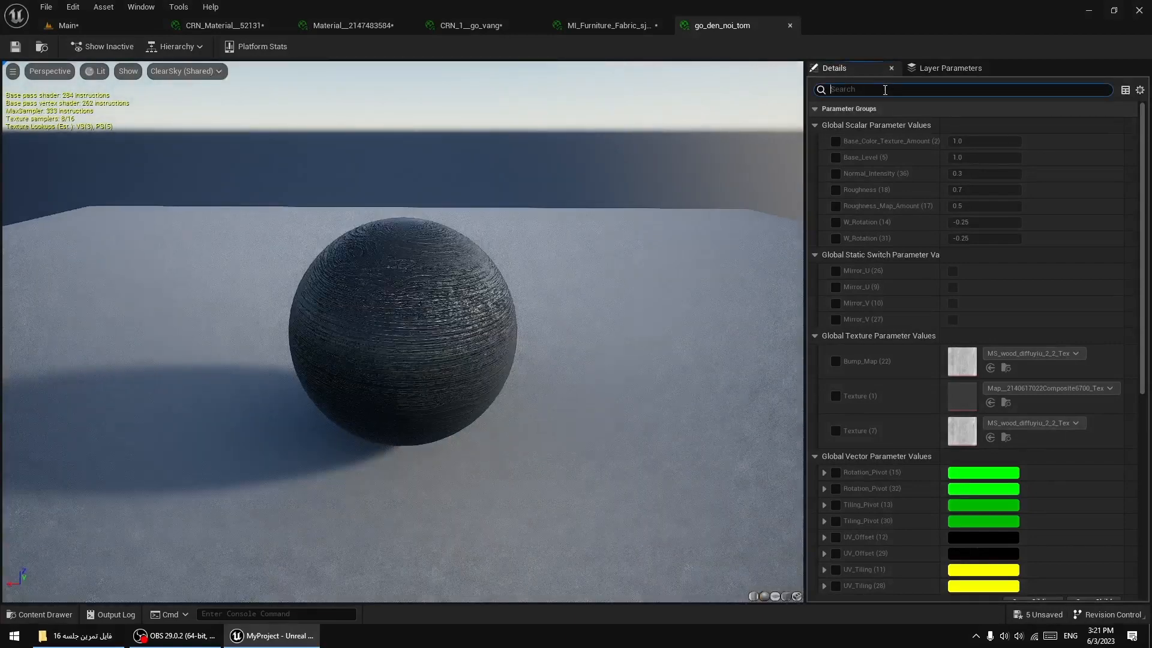
Override the Two Sided property of go_den_noi_tom, enable it, and save the material.
left_click(884, 90)
type("two")
left_click(835, 141)
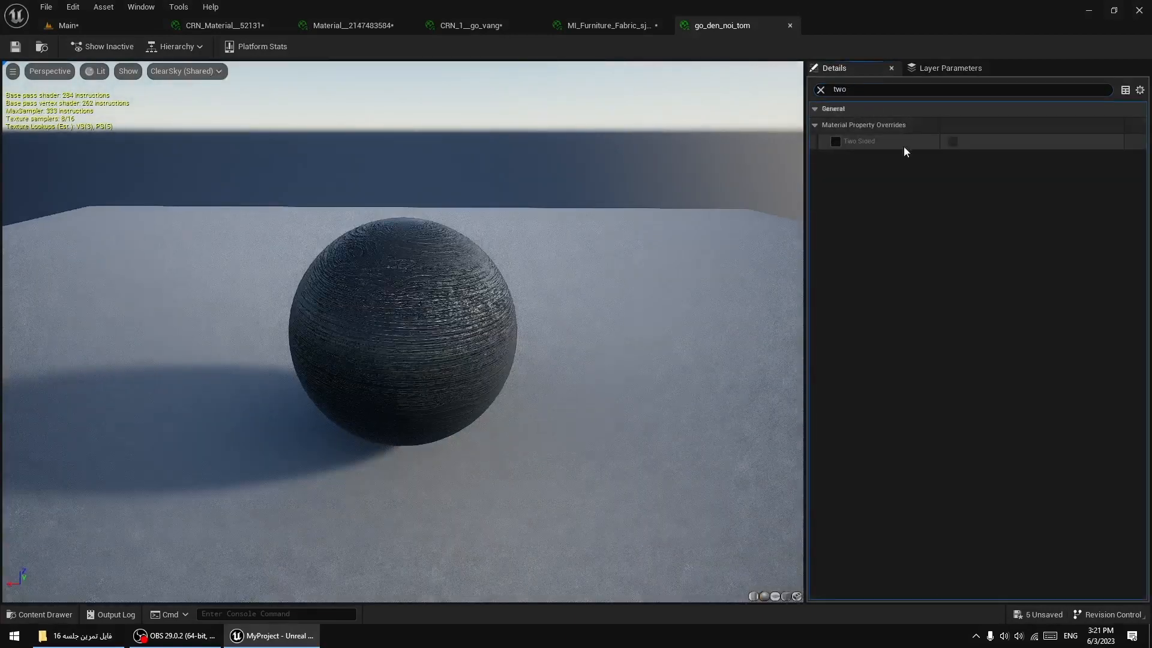
left_click(952, 142)
left_click(16, 47)
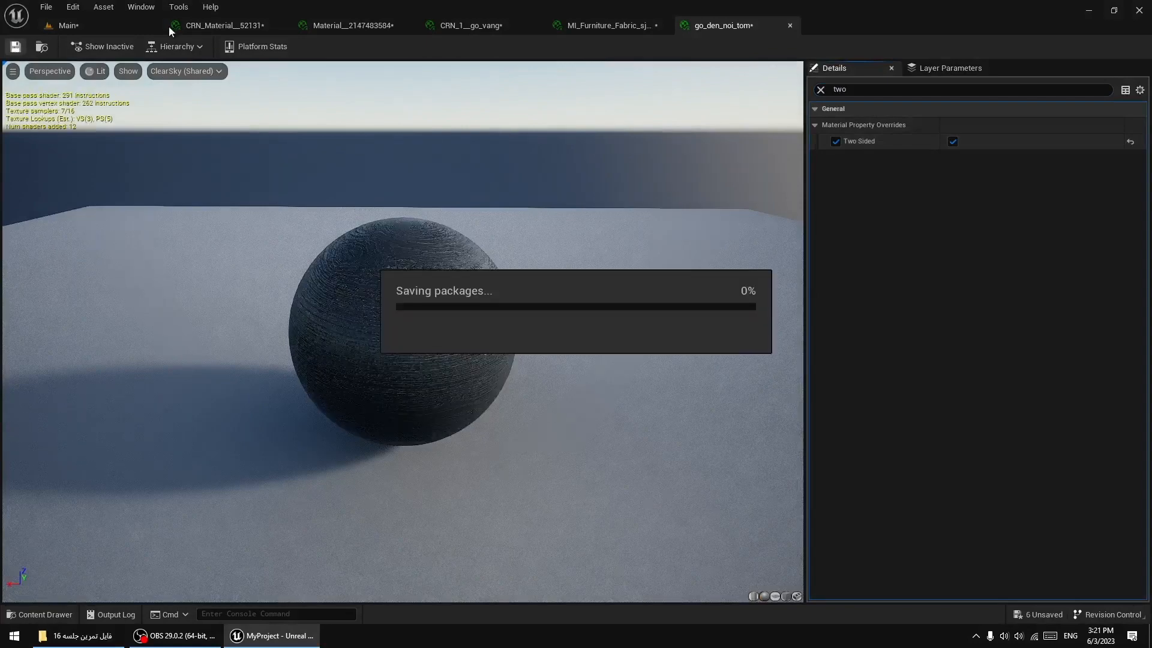
Close all the open material editors and return to the Main level.
left_click(252, 25)
left_click(281, 26)
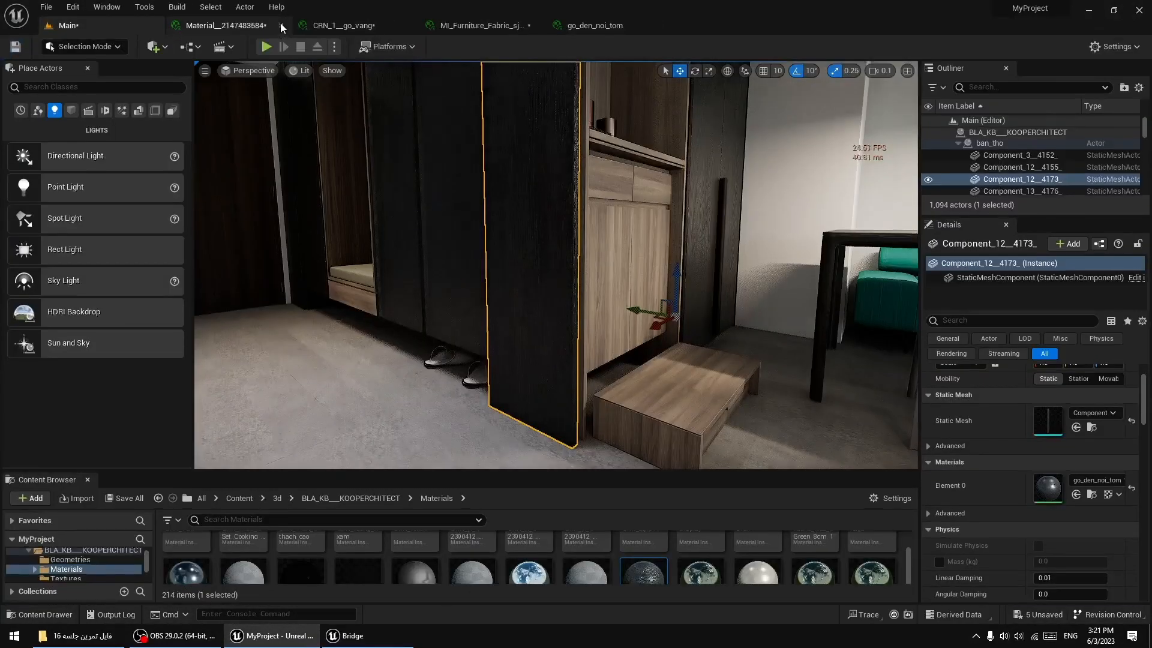
left_click(281, 26)
left_click(281, 26)
left_click(280, 27)
left_click(281, 25)
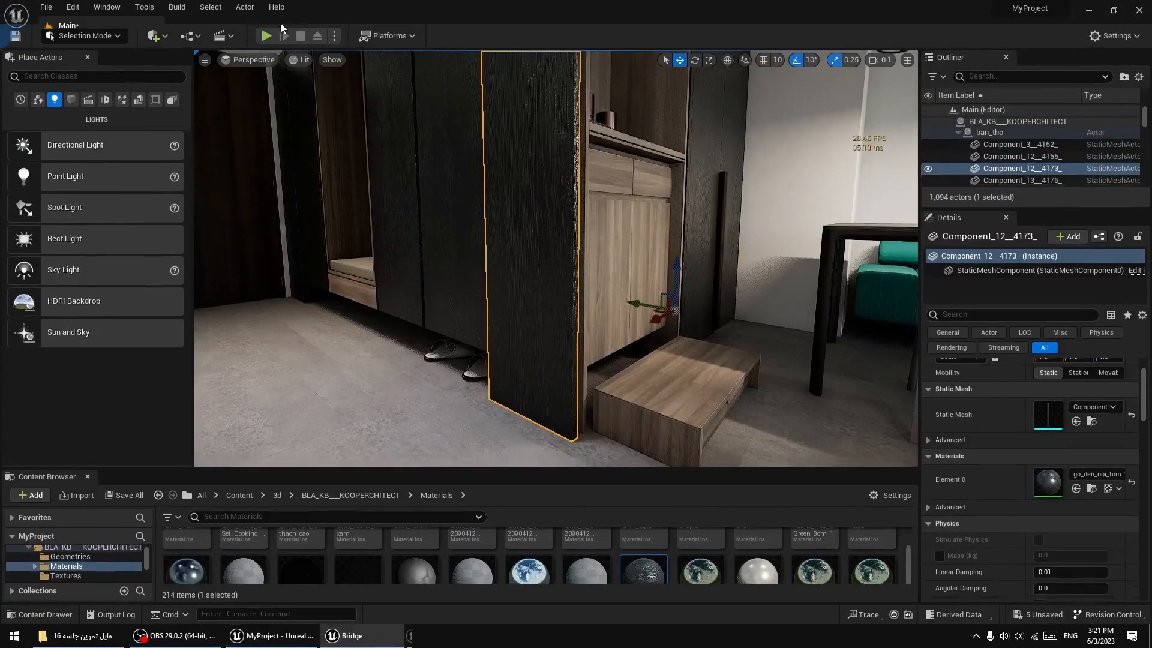
Check the black cabinet panel, deselect it, then bring the living room into view and enlarge the Content Browser.
right_click_drag(488, 244, 421, 244)
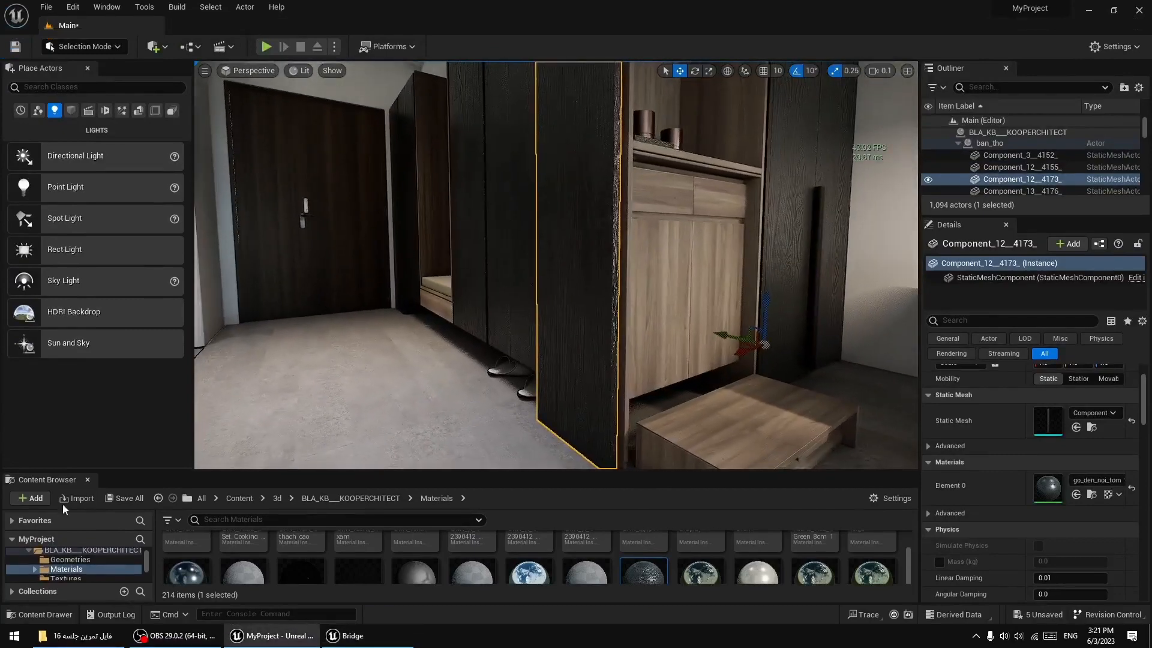
right_click_drag(540, 270, 490, 312)
key("Escape")
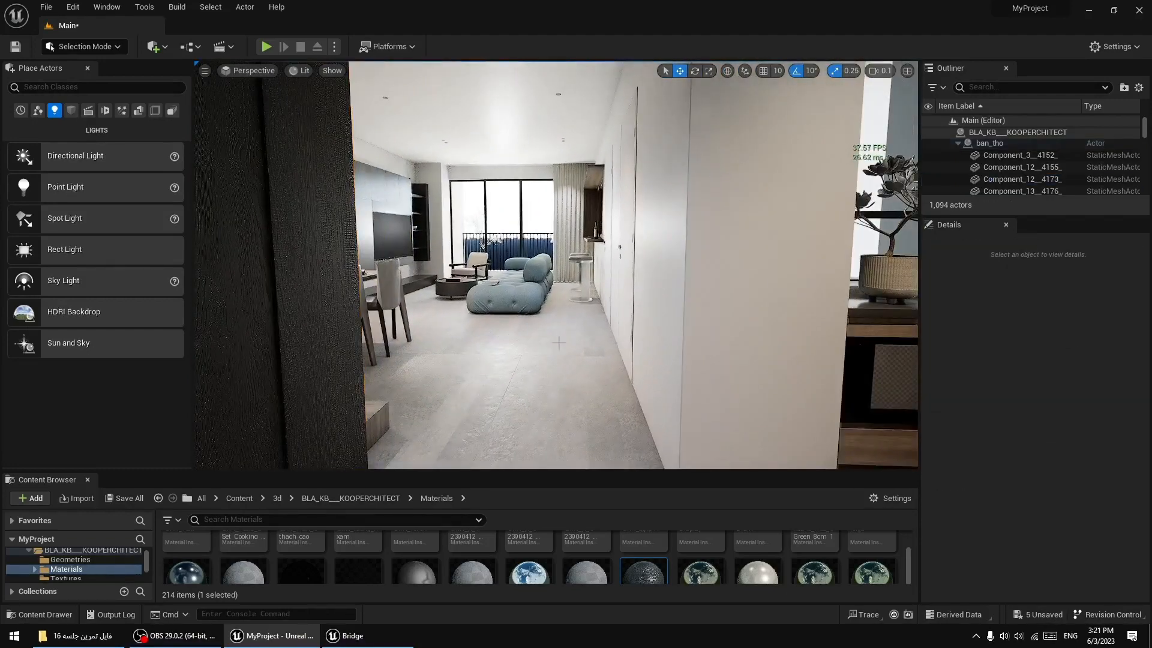
key("w")
right_click_drag(491, 312, 620, 387)
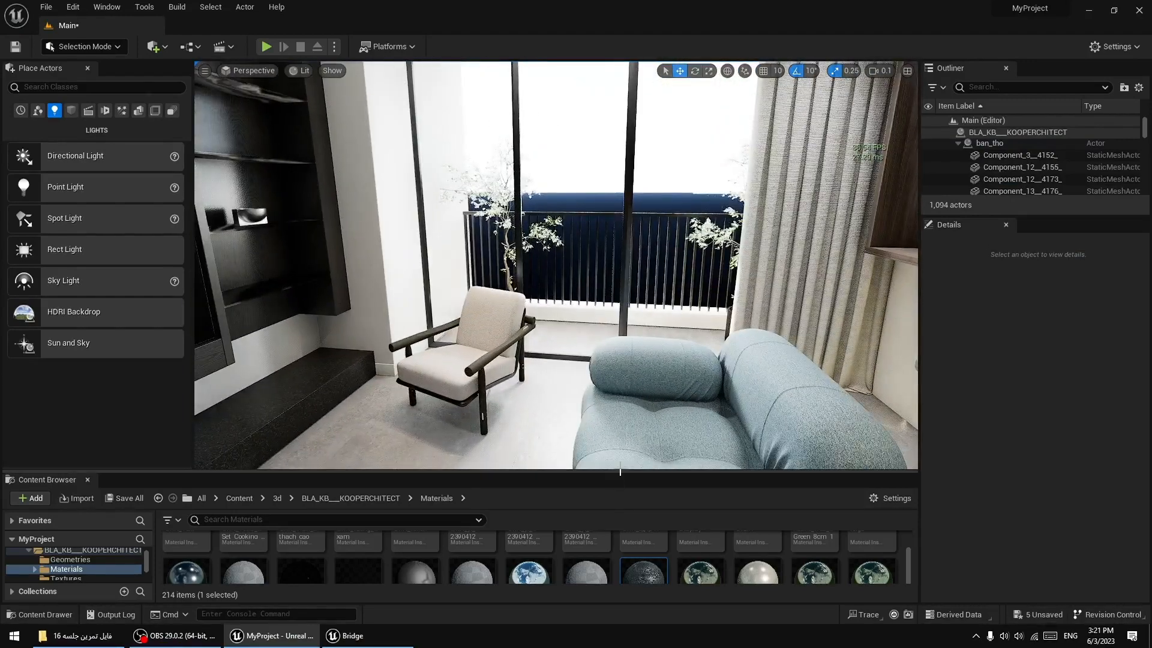
left_click_drag(623, 472, 622, 423)
Locate the sofa's fabric material among the project assets, try it on the balcony curtain, and undo the assignment.
left_click(672, 366)
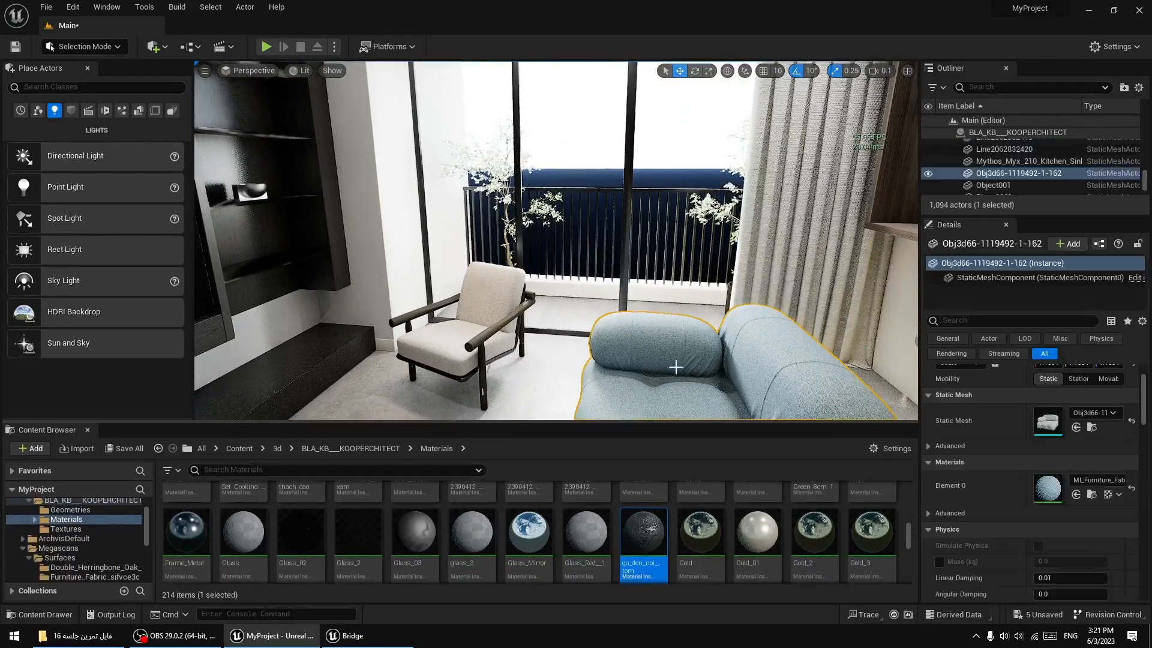
left_click(1093, 494)
right_click_drag(690, 288, 773, 336)
left_click_drag(186, 496, 591, 165)
right_click_drag(591, 165, 573, 111)
key("s")
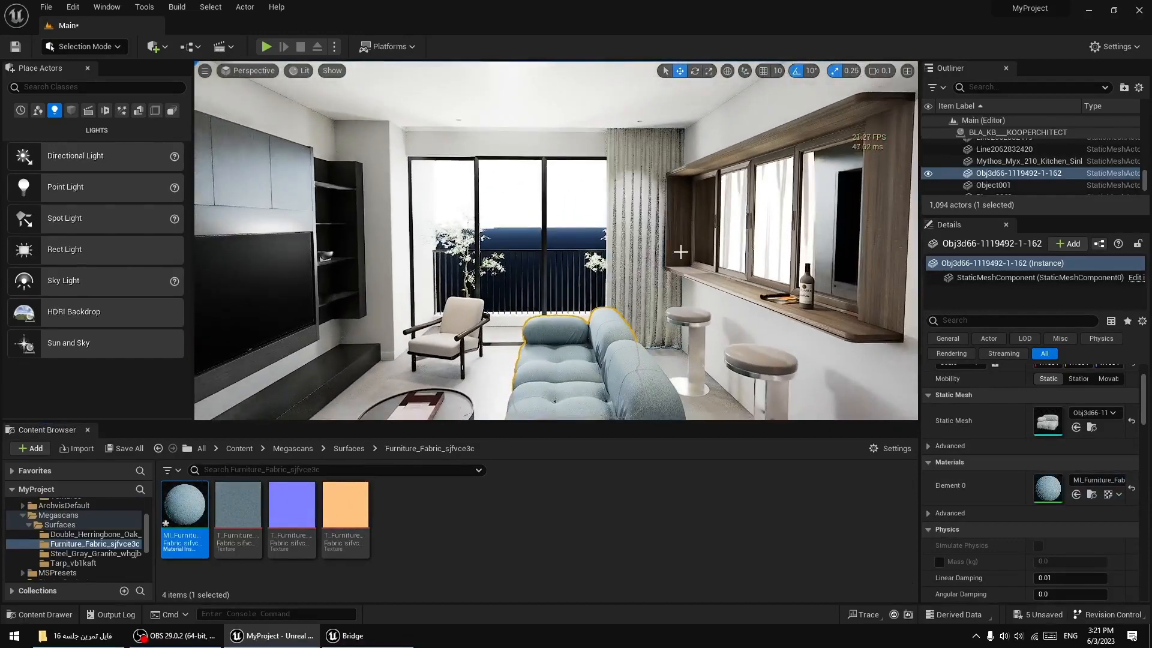
key("ctrl+z")
Locate the armchair seat's Taru_Armchair material among the project assets and apply it to the balcony curtain.
right_click_drag(680, 252, 606, 295)
left_click(514, 299)
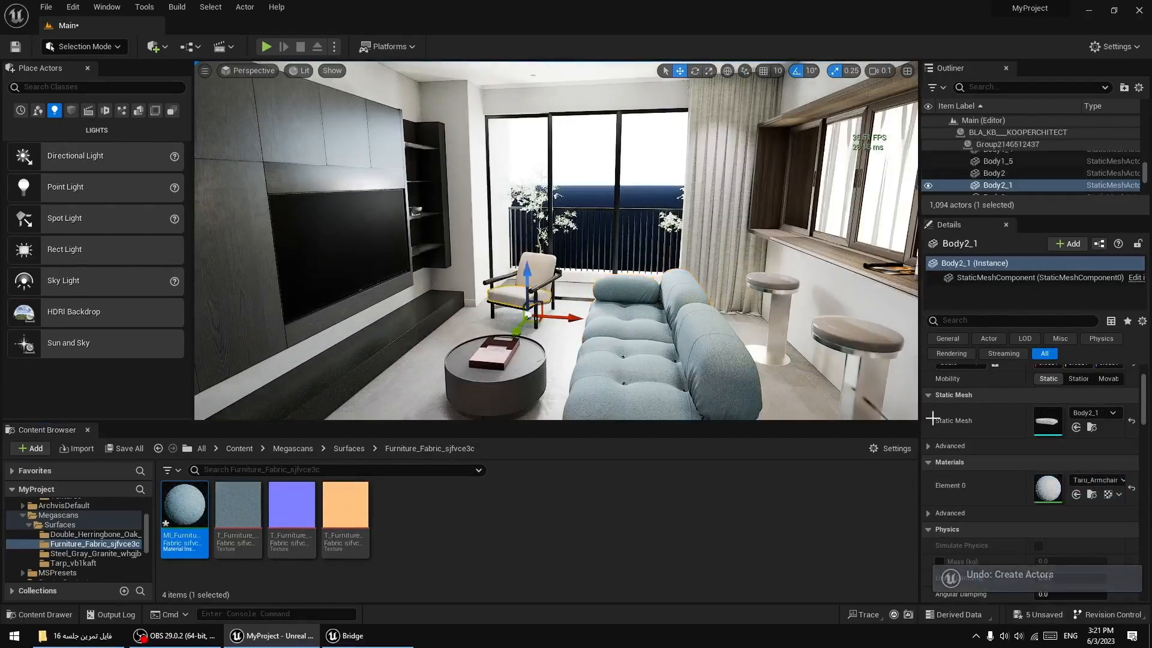
left_click(1092, 494)
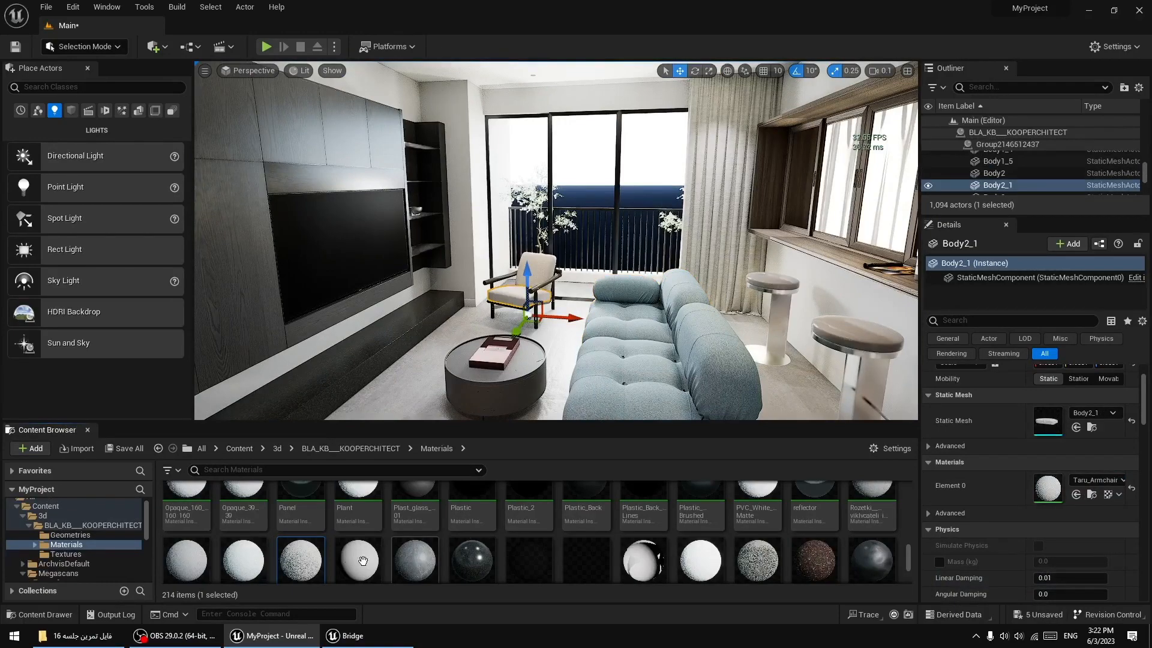
left_click_drag(301, 561, 719, 186)
Inspect the kitchen and bar counter, and apply the black checkered material to the Bacardi bottle.
right_click_drag(713, 191, 264, 135)
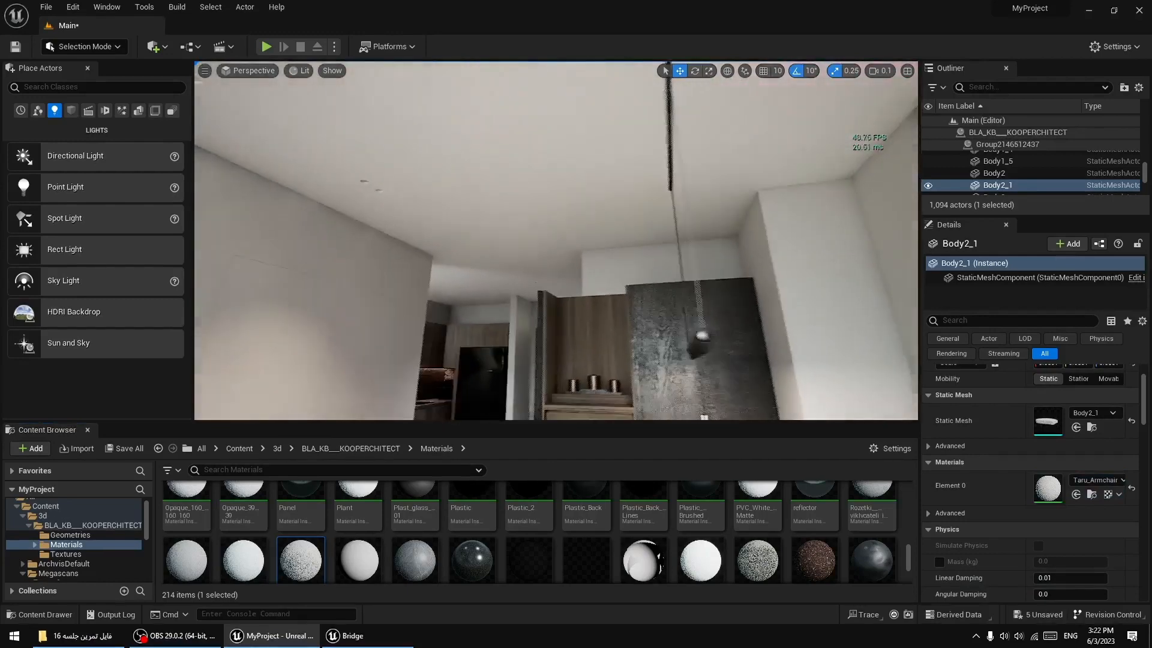
right_click_drag(359, 192, 471, 174)
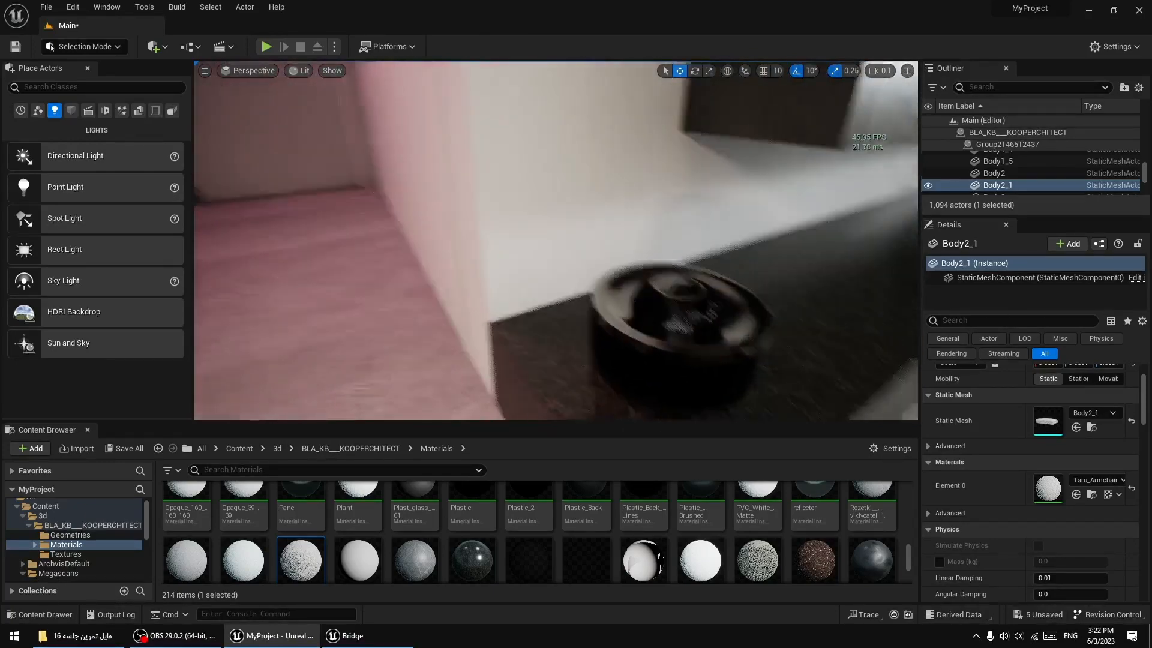
left_click(645, 336)
right_click_drag(645, 336, 660, 336)
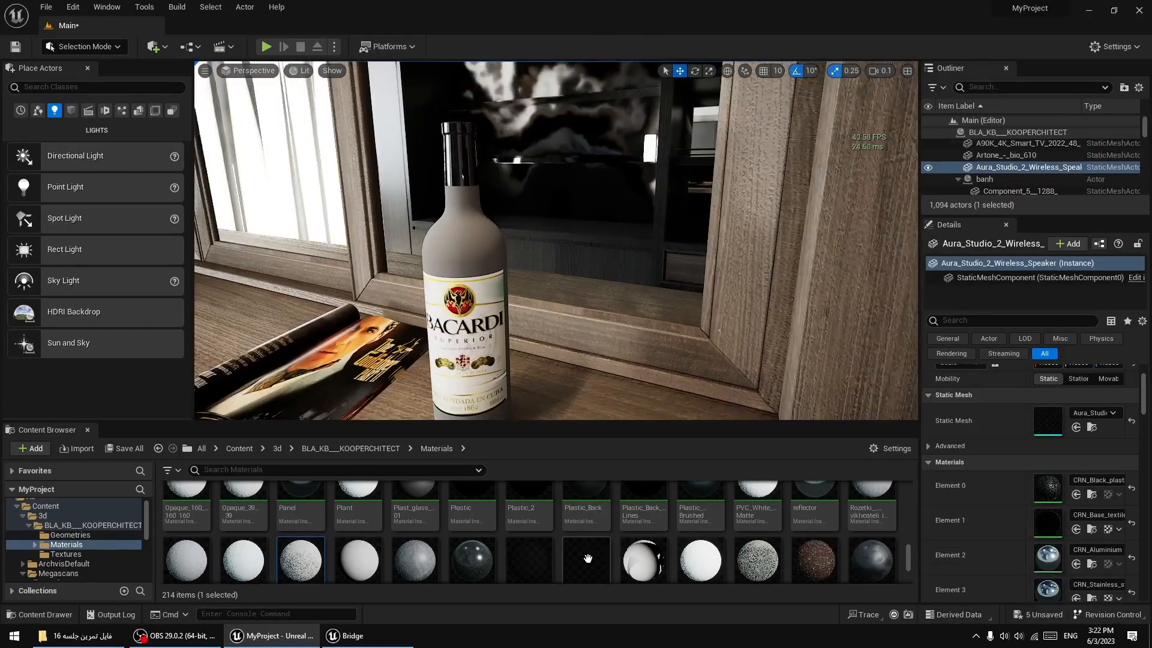
left_click_drag(588, 559, 489, 288)
key("s")
right_click_drag(593, 321, 504, 300)
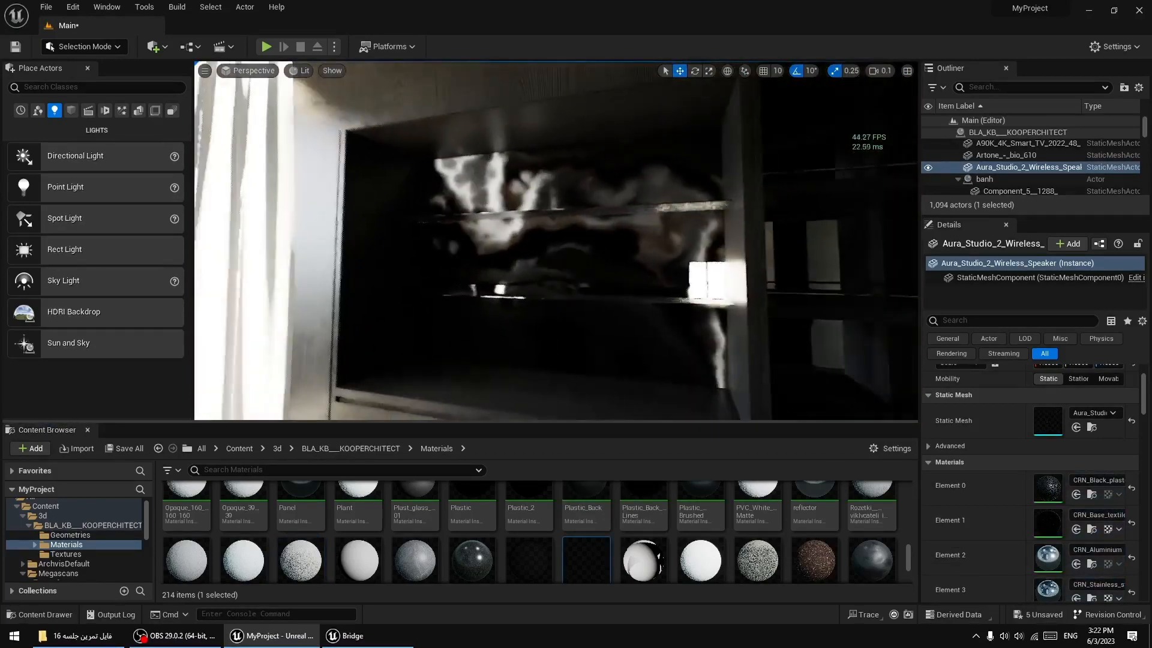
Try the dark glossy material on the back panel of the black shelf cabinet behind the bar window.
left_click_drag(471, 559, 577, 166)
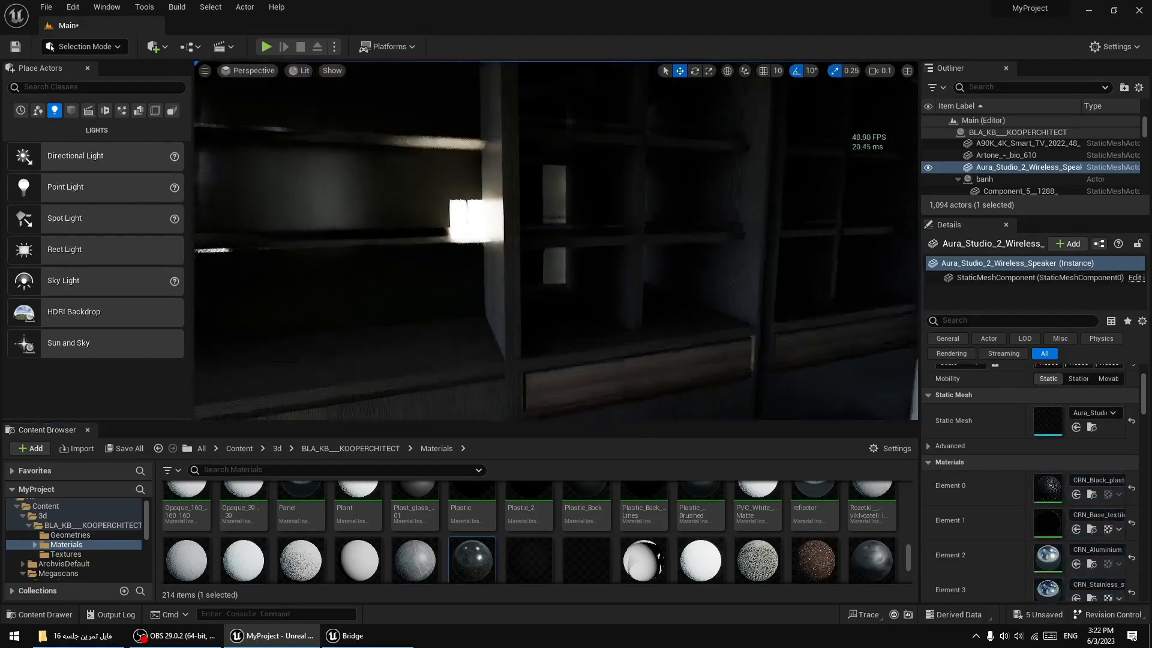
key("s")
mouse_move(576, 240)
right_mouse_down()
mouse_move(555, 243)
mouse_move(581, 236)
right_mouse_up()
key("w")
Apply the plain white material to the black cabinet's back panel and its two shelves.
left_click_drag(700, 557, 584, 175)
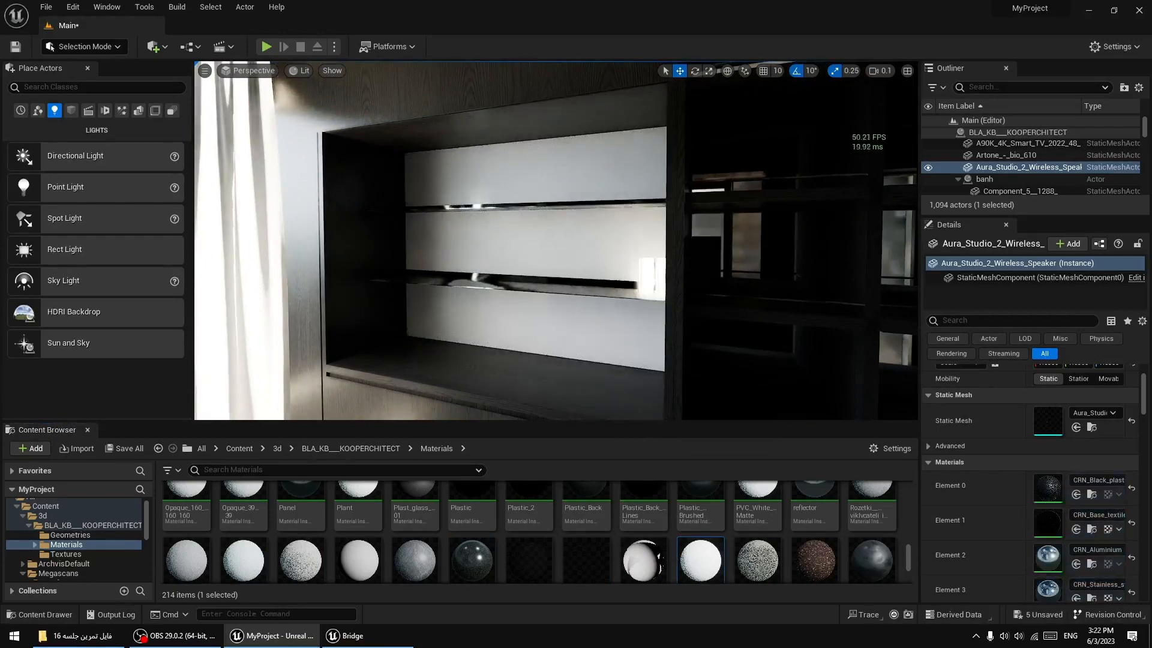
left_click_drag(662, 525, 502, 255)
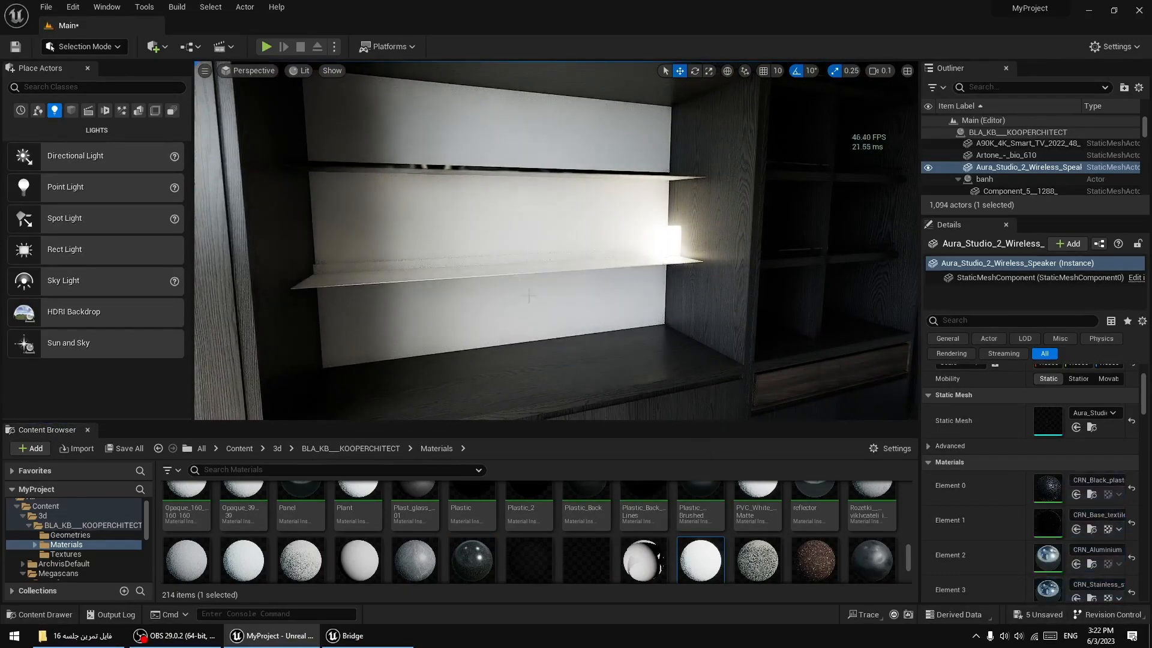
left_click_drag(727, 556, 540, 205)
left_click_drag(522, 167, 521, 170)
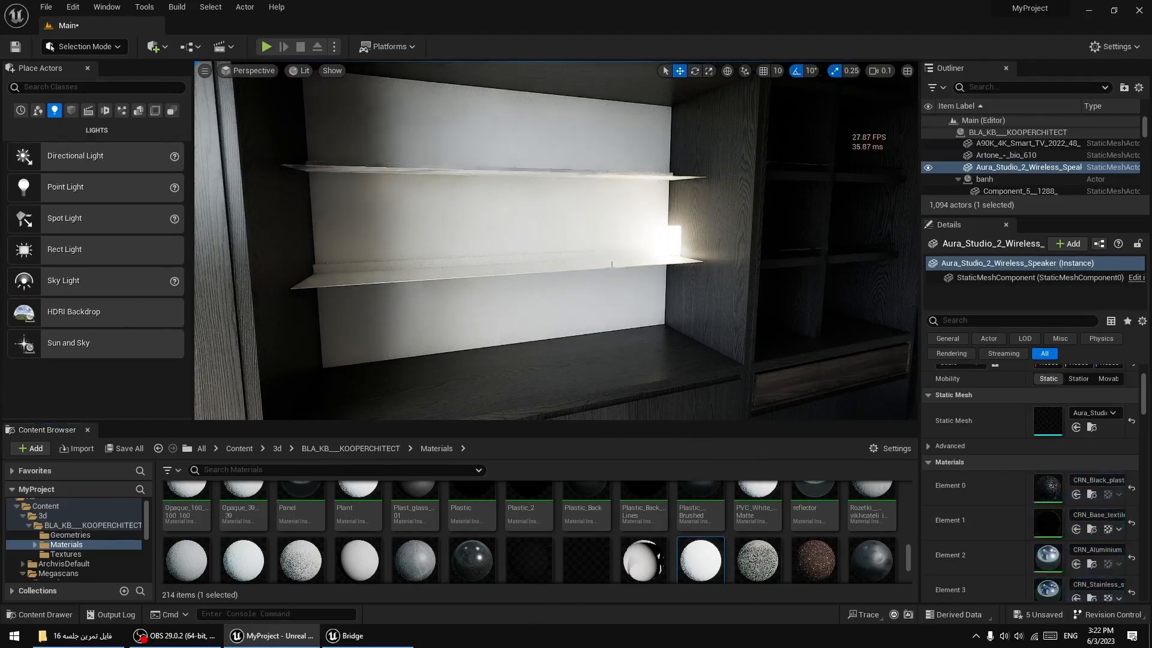
Clear the selection and review the living room from above, including the sofa, armchair and coffee table.
key("s")
mouse_move(520, 170)
right_mouse_down()
mouse_move(606, 173)
mouse_move(528, 180)
right_mouse_up()
key("s")
right_click_drag(714, 282, 474, 303)
key("w")
right_click_drag(618, 295, 777, 344)
key("Escape")
key("w")
key("s")
key("w")
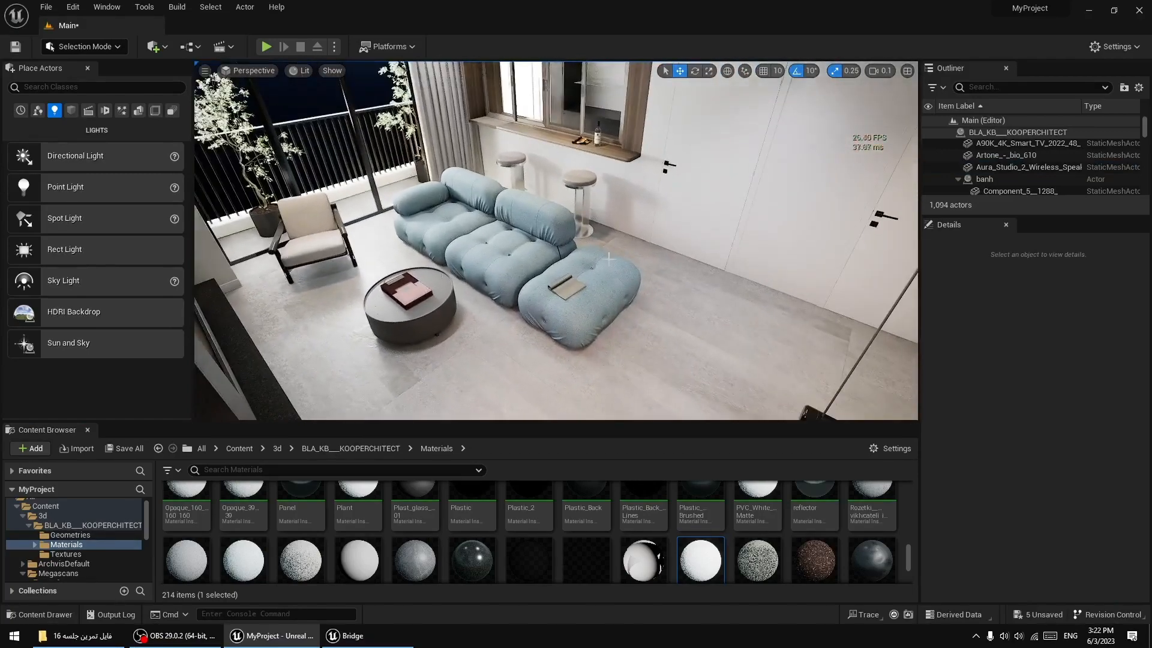
mouse_move(611, 235)
right_mouse_down()
mouse_move(607, 245)
mouse_move(602, 224)
right_mouse_up()
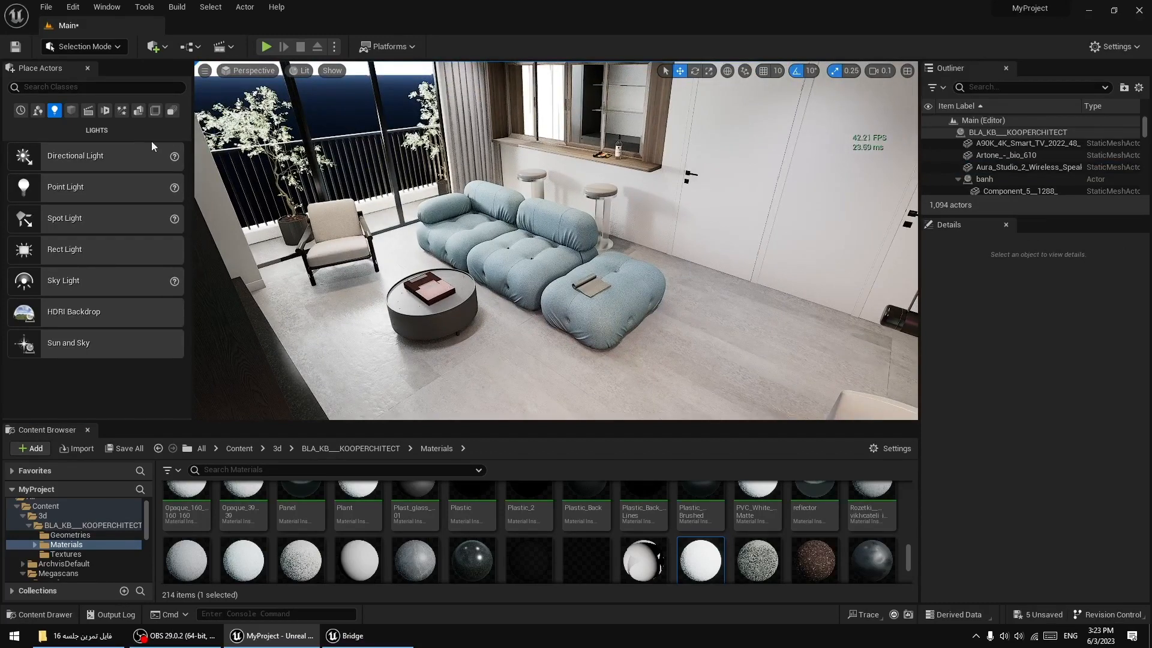
Place an Exponential Height Fog actor in the living room and lower its Fog Density to 0.0152.
left_click(122, 111)
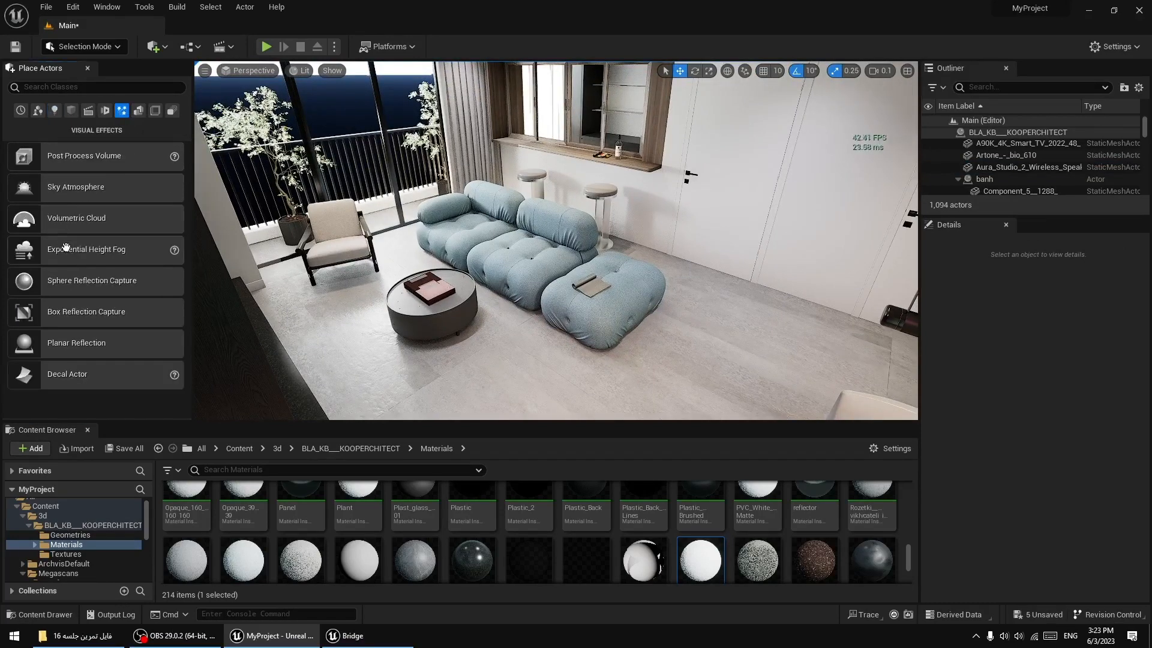
left_click_drag(66, 247, 304, 312)
left_click_drag(215, 274, 332, 293)
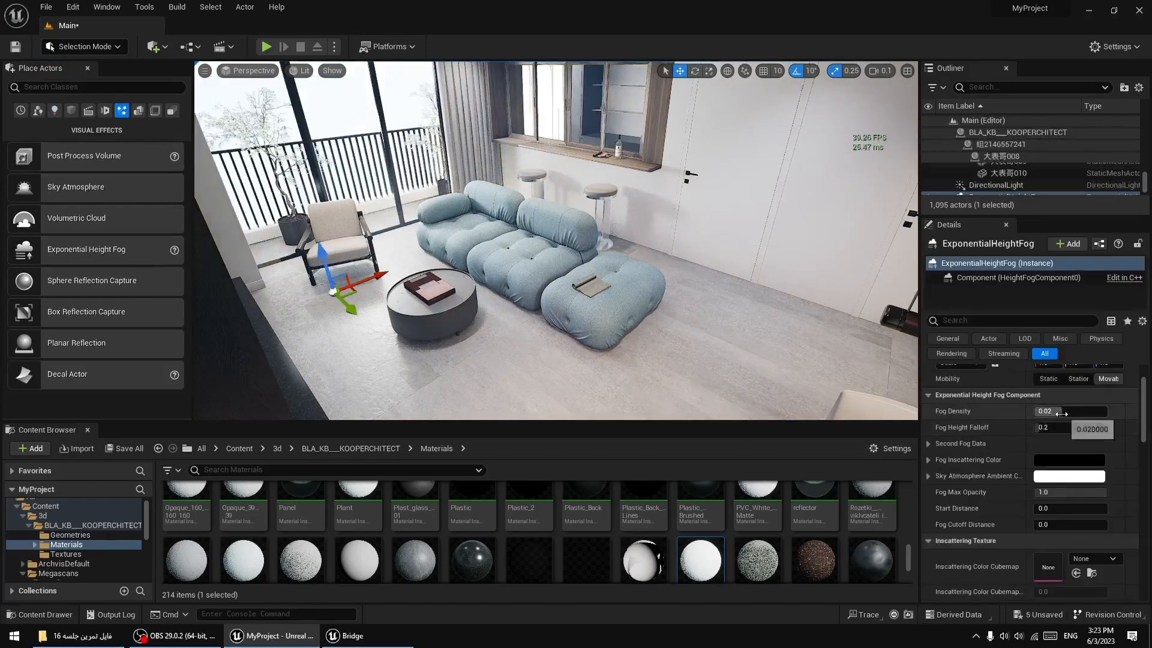
mouse_move(1062, 414)
left_mouse_down()
mouse_move(1035, 413)
mouse_move(1056, 413)
left_mouse_up()
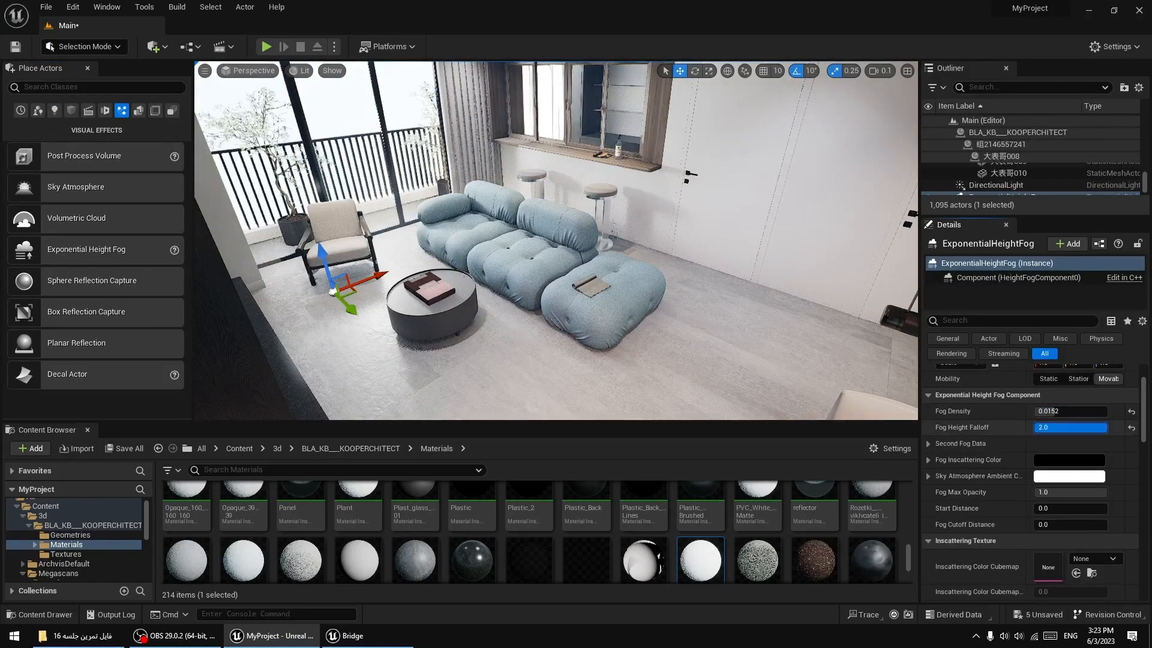
Reset the Fog Height Falloff to its default, try a lower Fog Max Opacity, and reset that too.
left_click(1130, 466)
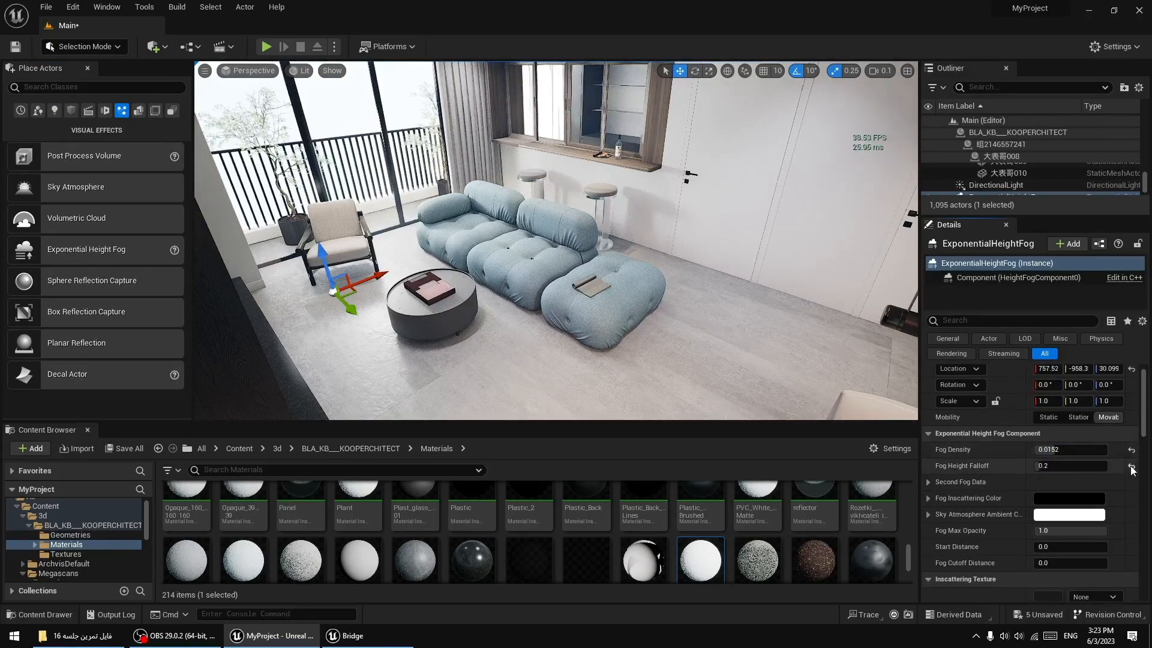
left_click_drag(1060, 532, 983, 532)
left_click(1131, 531)
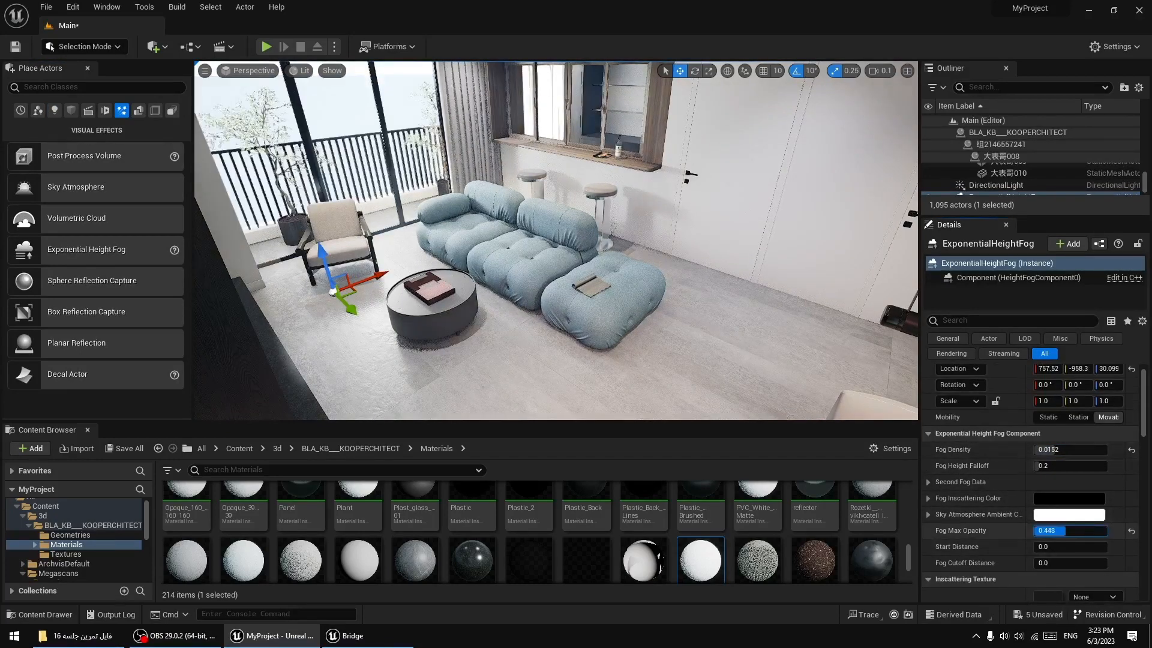
scroll(1083, 535, "down", 2)
scroll(1073, 537, "down", 6)
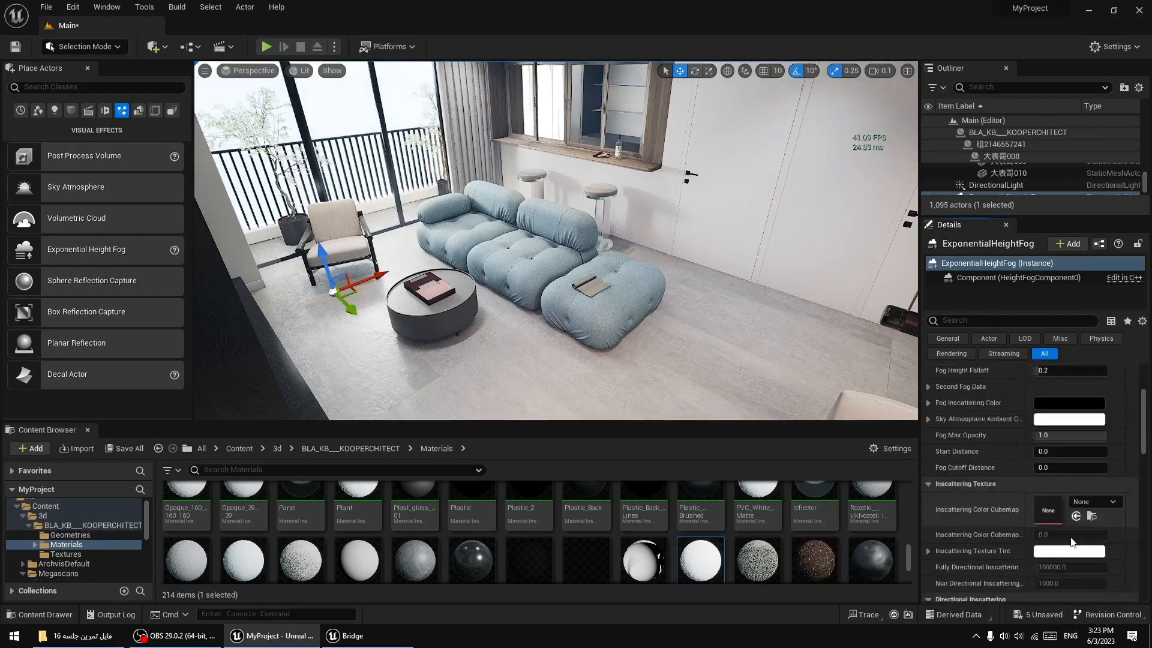
scroll(1073, 527, "up", 10)
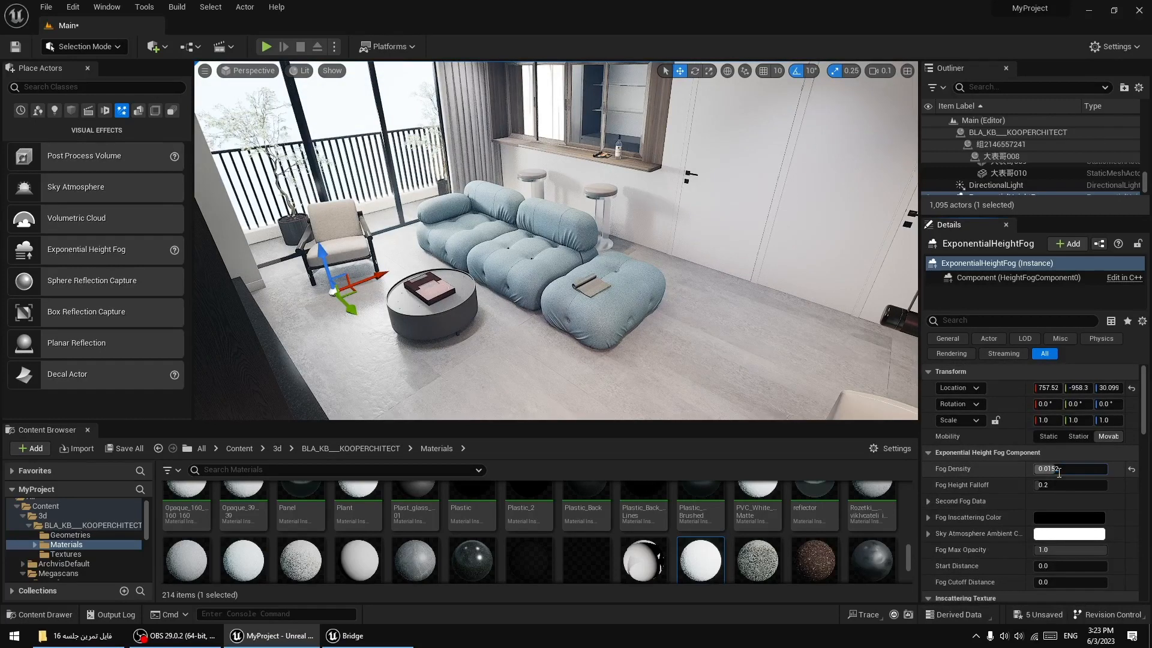
Compare Fog Density values of 0 and 0.1, then set the density to 0.02.
left_click(1060, 473)
type("0")
key("Return")
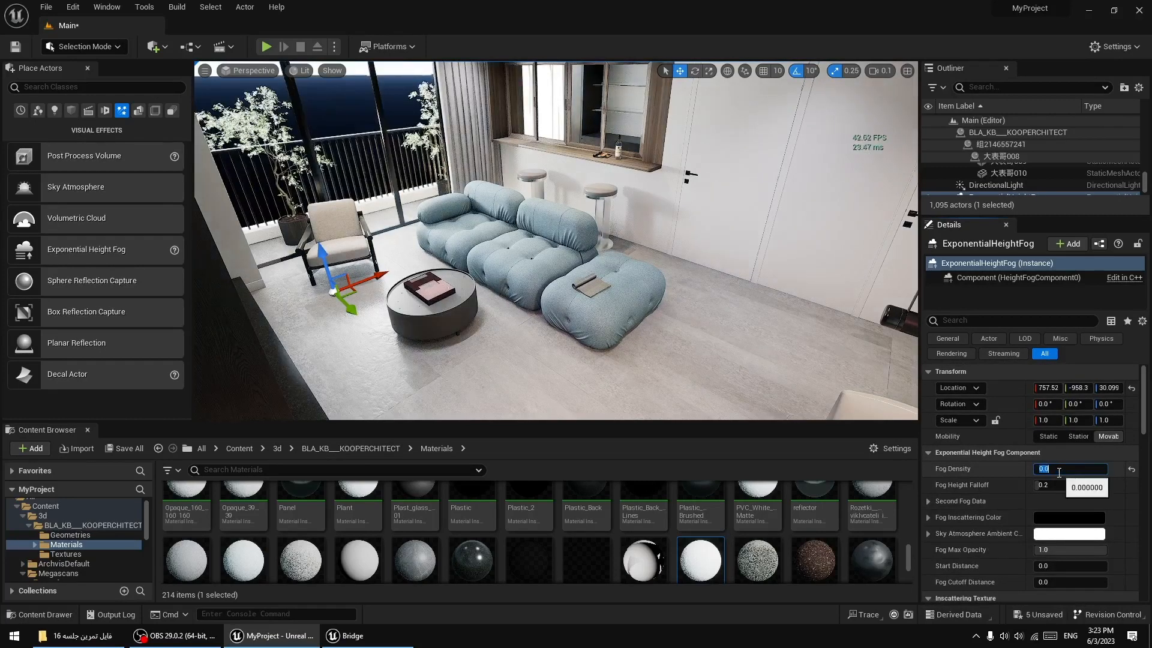
key("Return")
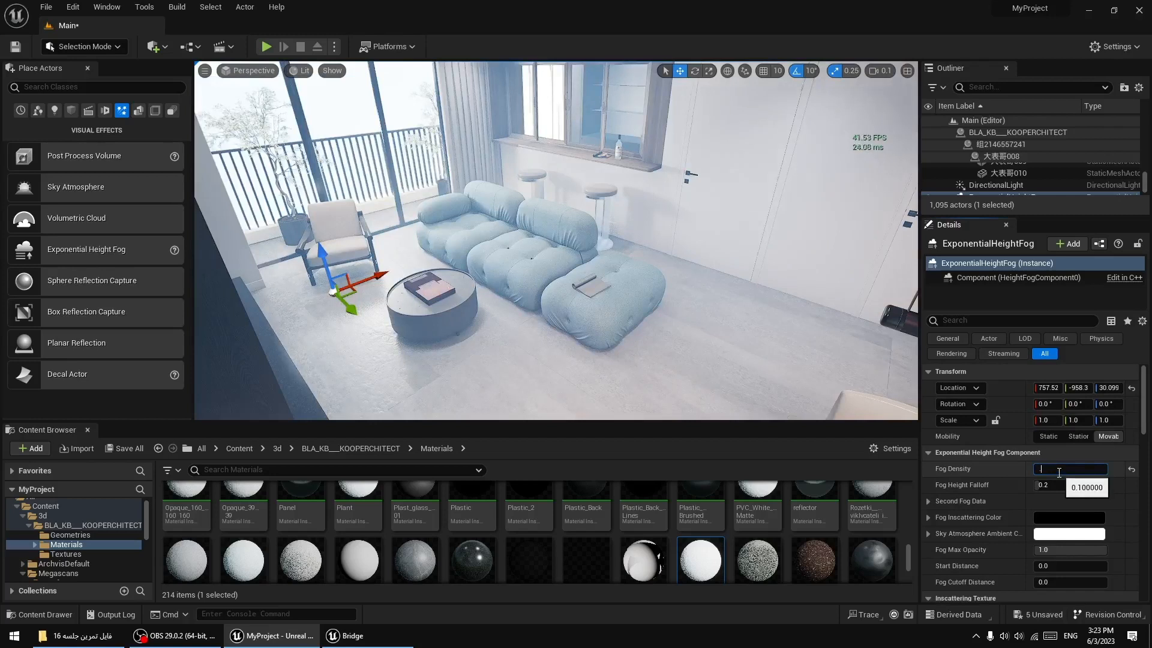
type("0.02")
key("Return")
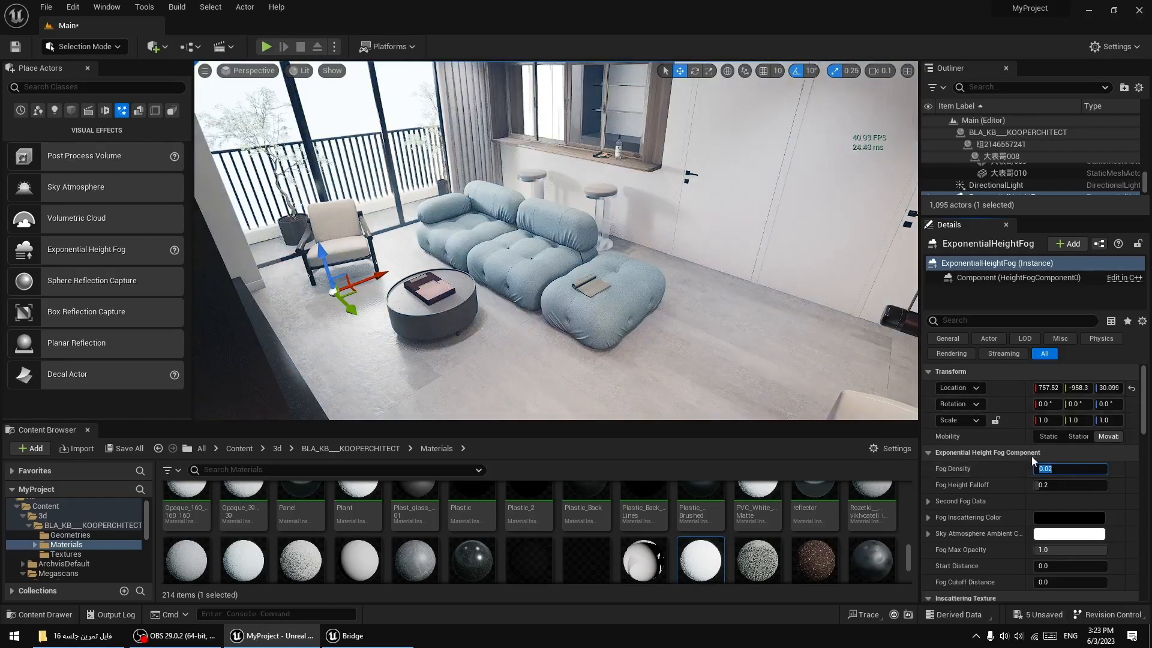
Try a Fog Height Falloff of 0, set it back to 0.2, and delete the Exponential Height Fog.
left_click(1055, 484)
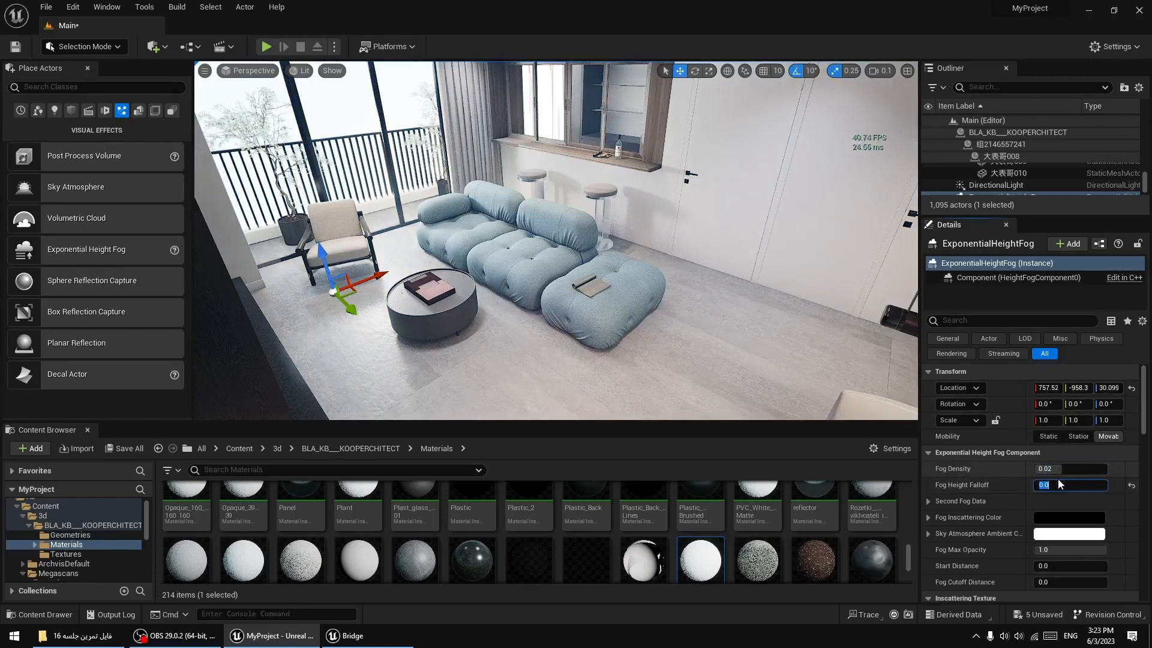
type("0.2")
key("Return")
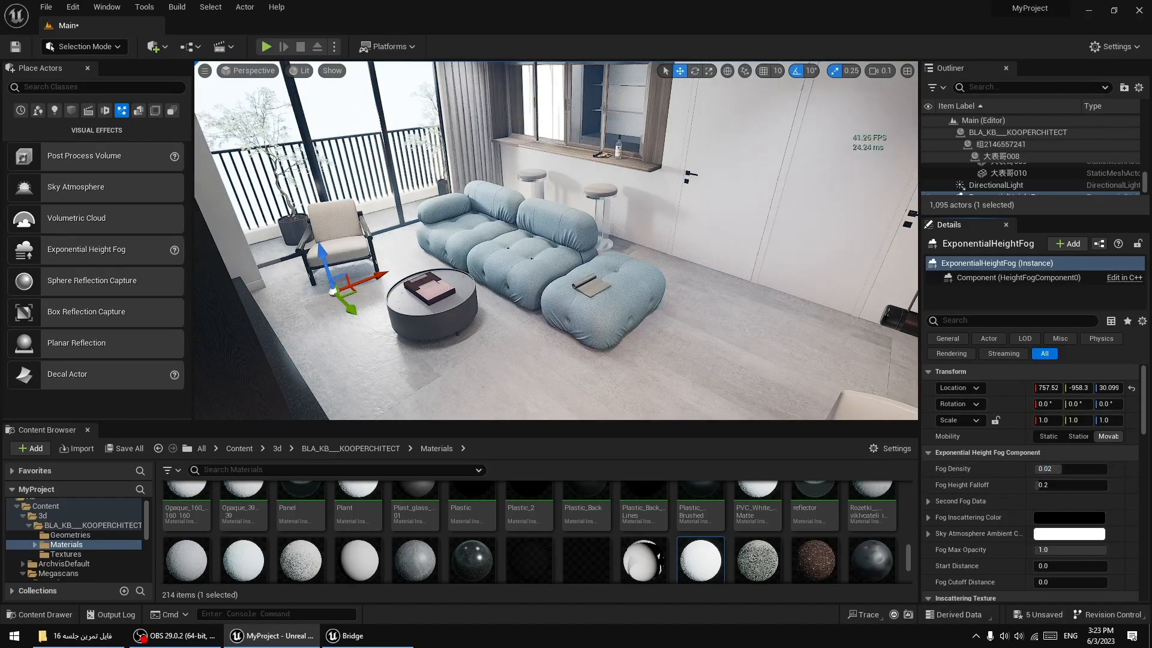
key("Delete")
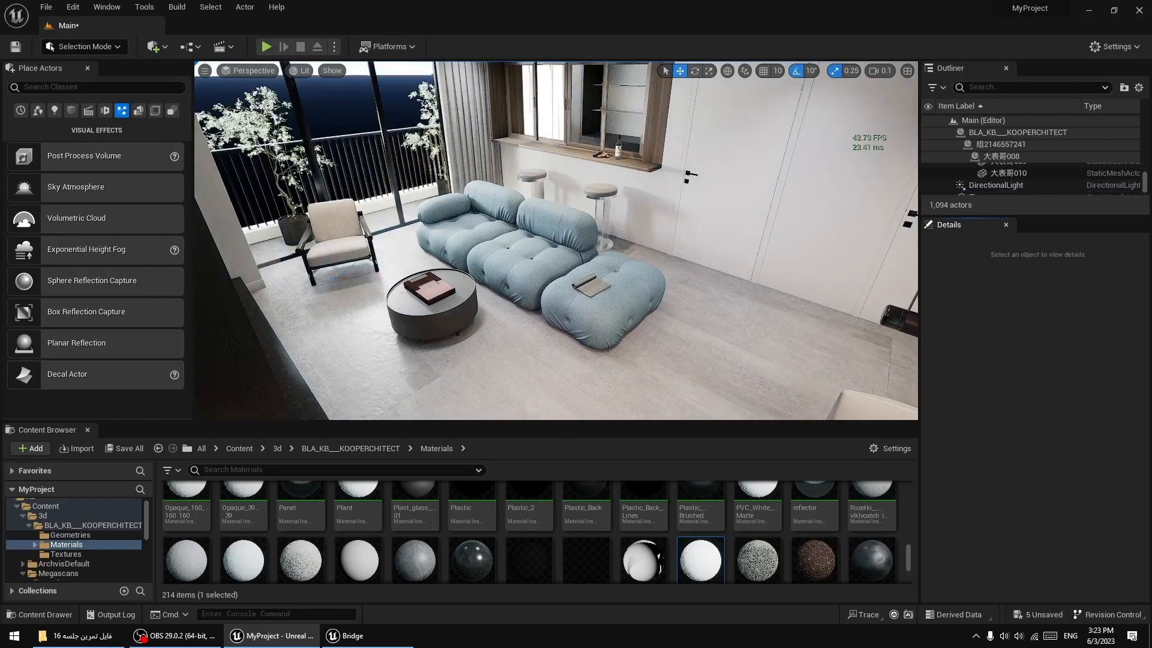
Turn off Game View to show the light and sky actor icons in the viewport.
key("g")
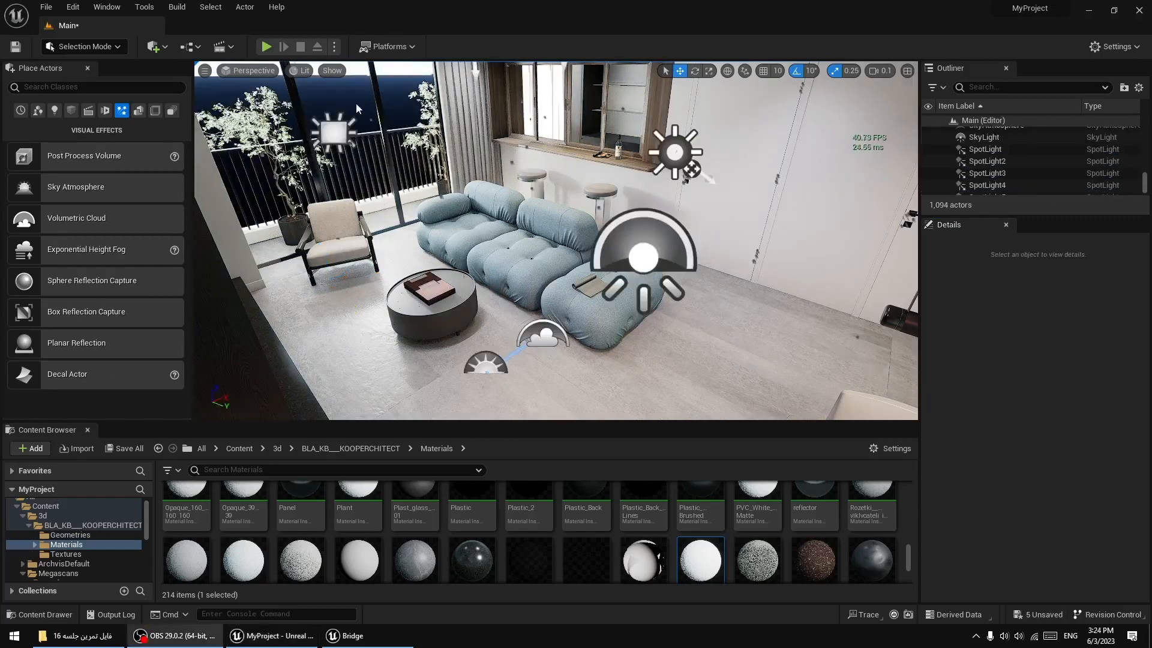
Select the grey curtain beside the balcony window and locate its material in the Content Browser.
right_click_drag(445, 208, 384, 165)
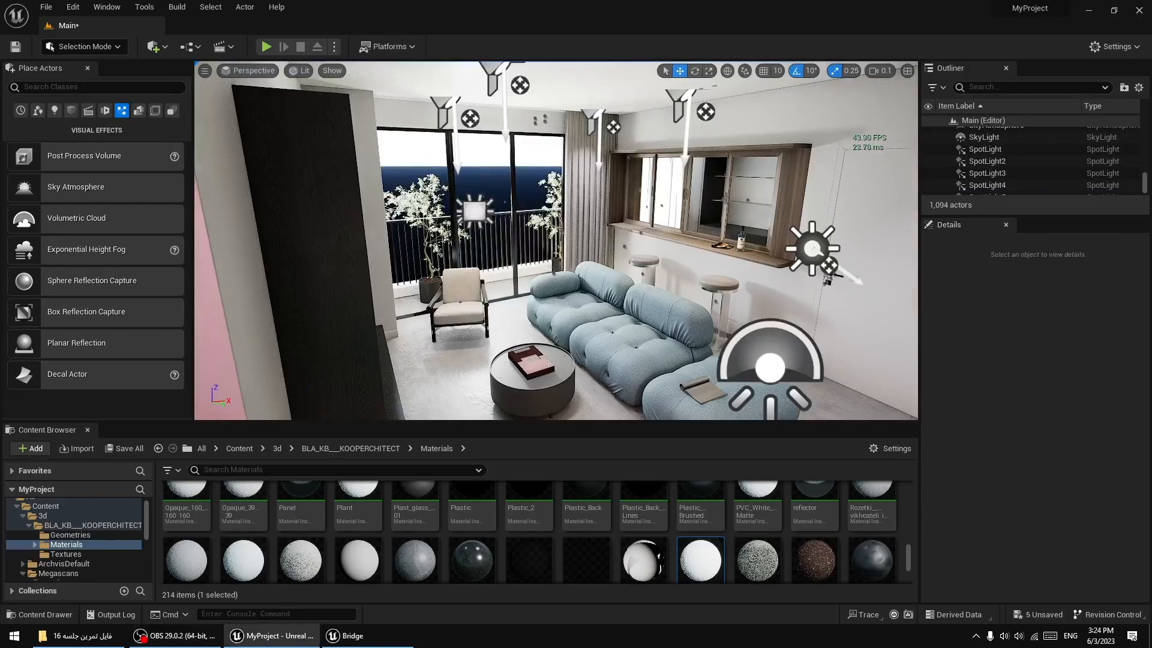
right_click_drag(430, 264, 493, 243)
left_click(428, 265)
left_click(398, 275)
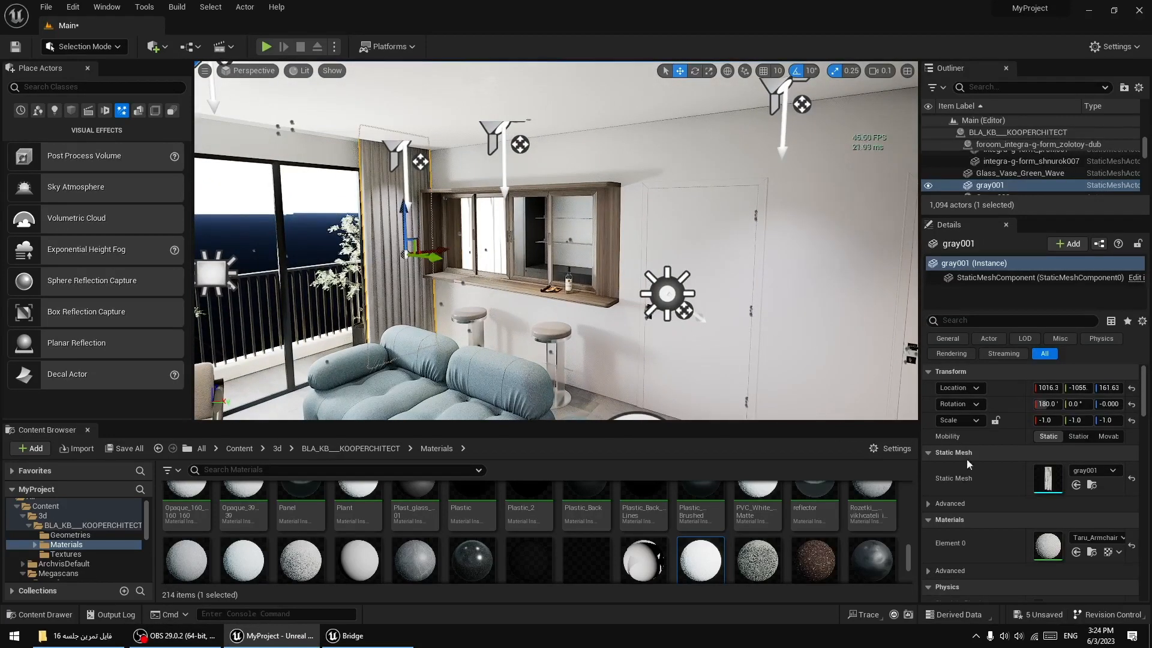
left_click(1091, 552)
Try the grey curtain's fabric material and its neighbouring material on the sheer curtain in the kitchen window, and undo the changes.
right_click_drag(636, 308, 473, 318)
key("w")
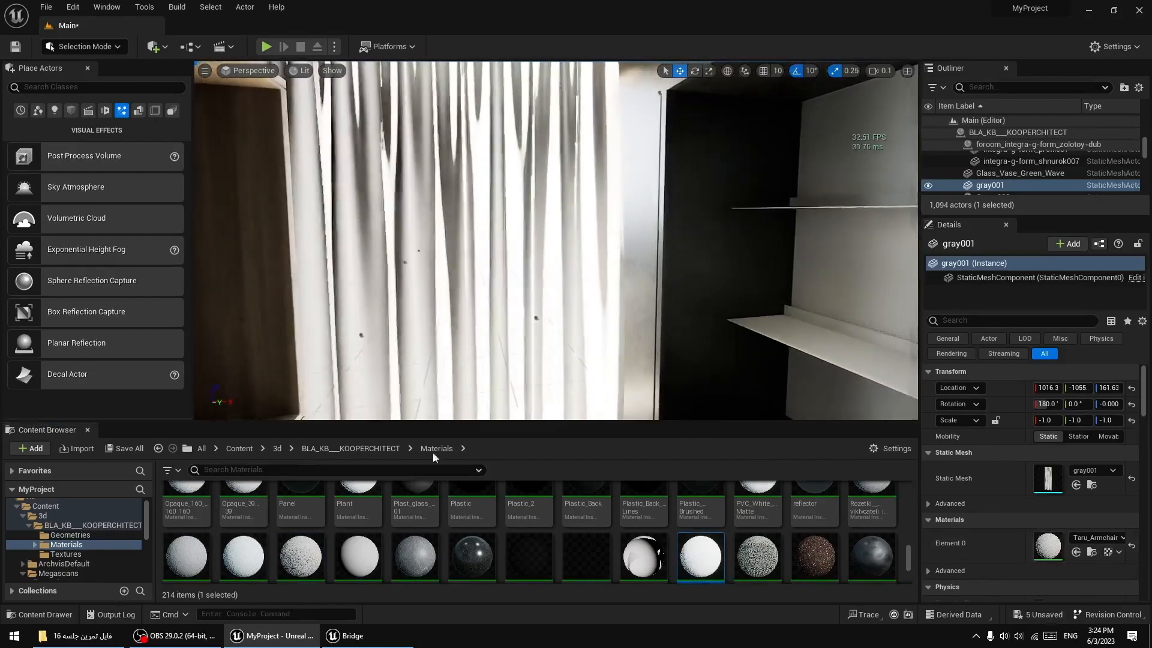
left_click_drag(303, 563, 444, 312)
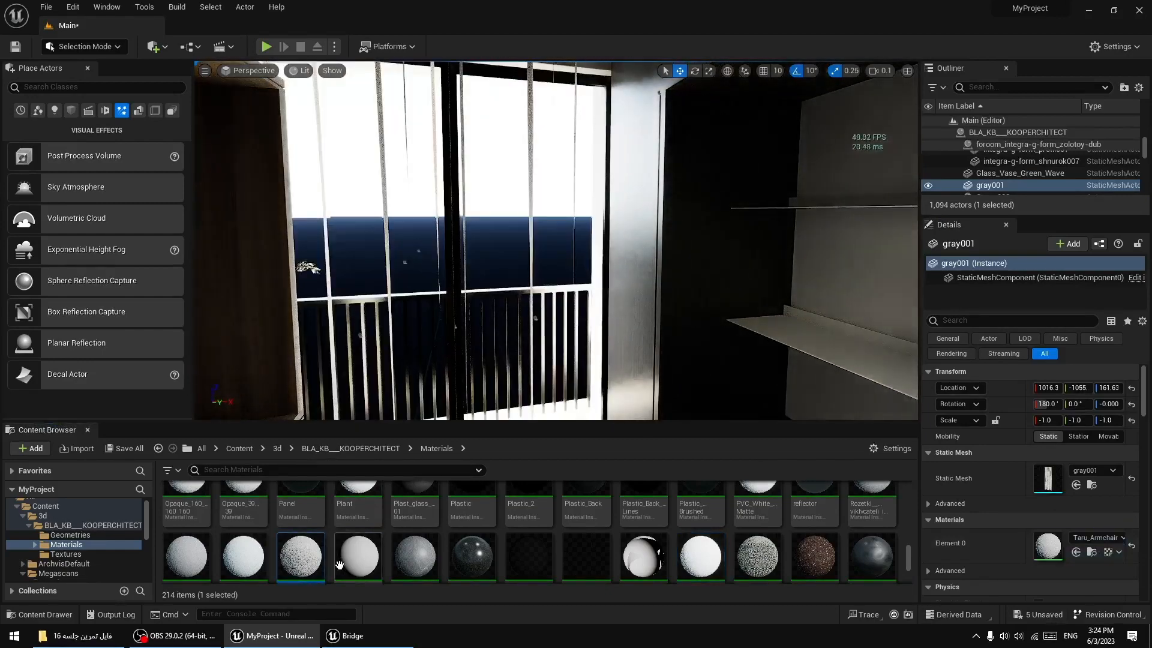
left_click_drag(339, 565, 438, 310)
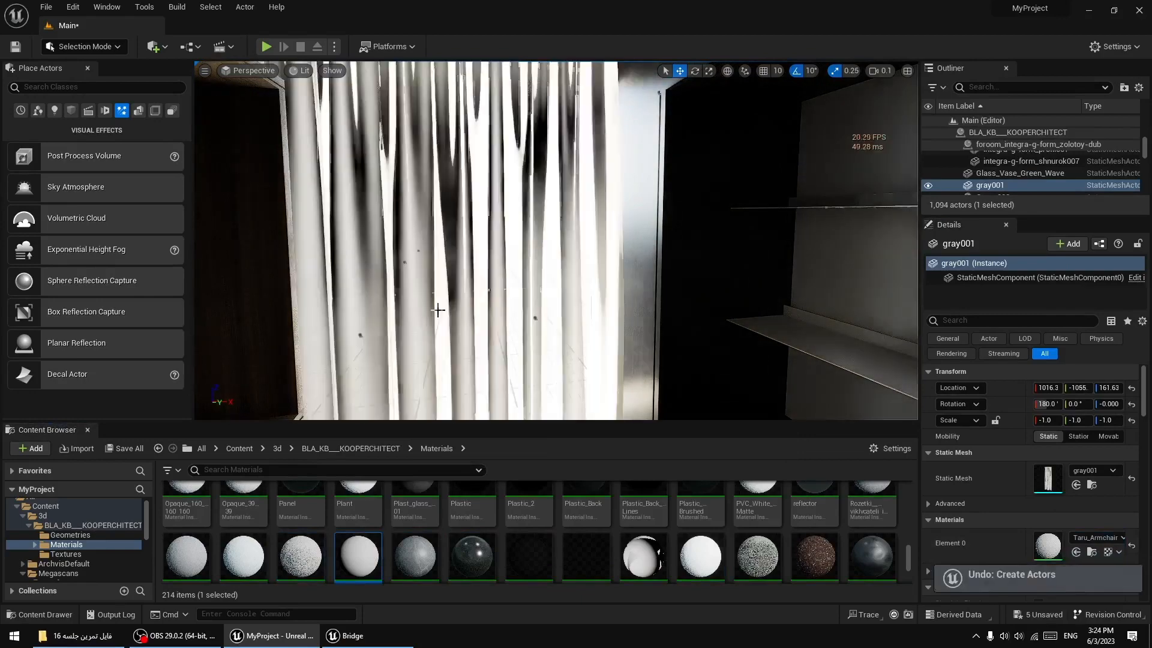
Locate the grey curtain's Taru_Armchair material again, apply it to the sheer curtain in the kitchen window, and select that curtain.
key("s")
right_click_drag(508, 258, 414, 258)
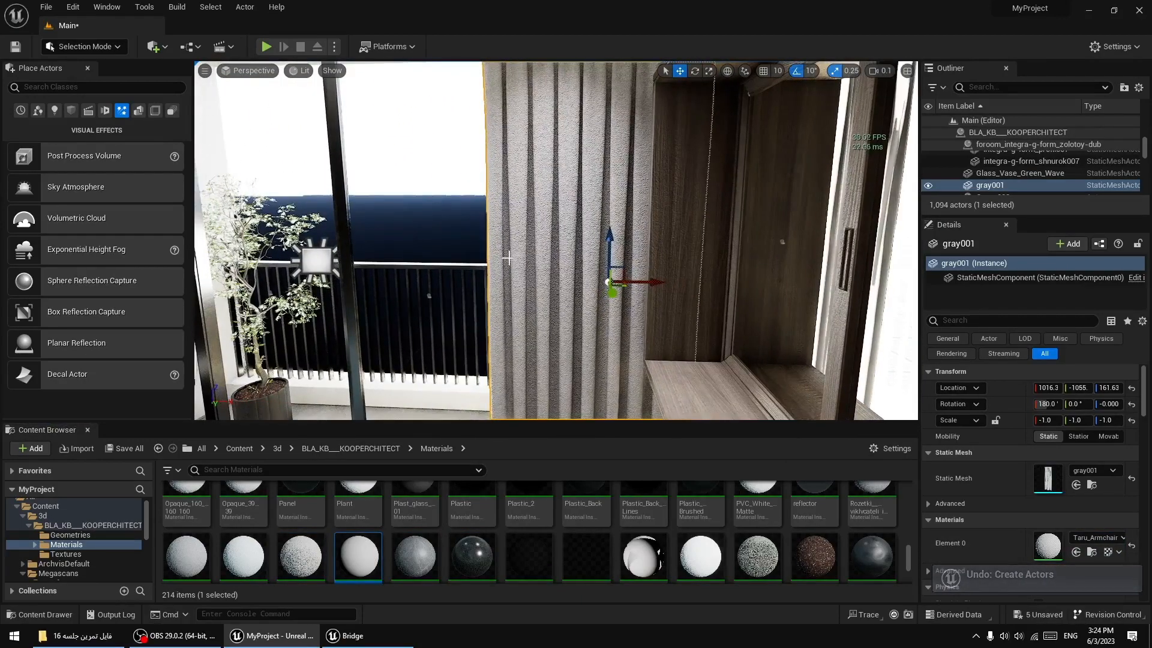
left_click(1091, 552)
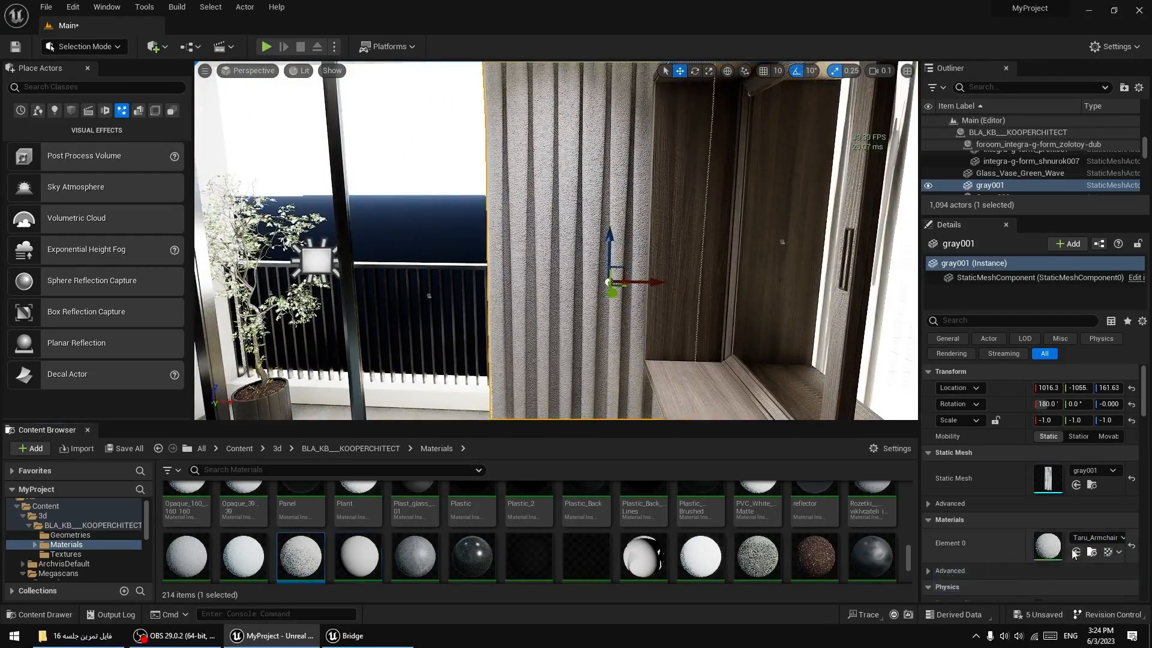
right_click_drag(479, 312, 671, 309)
key("w")
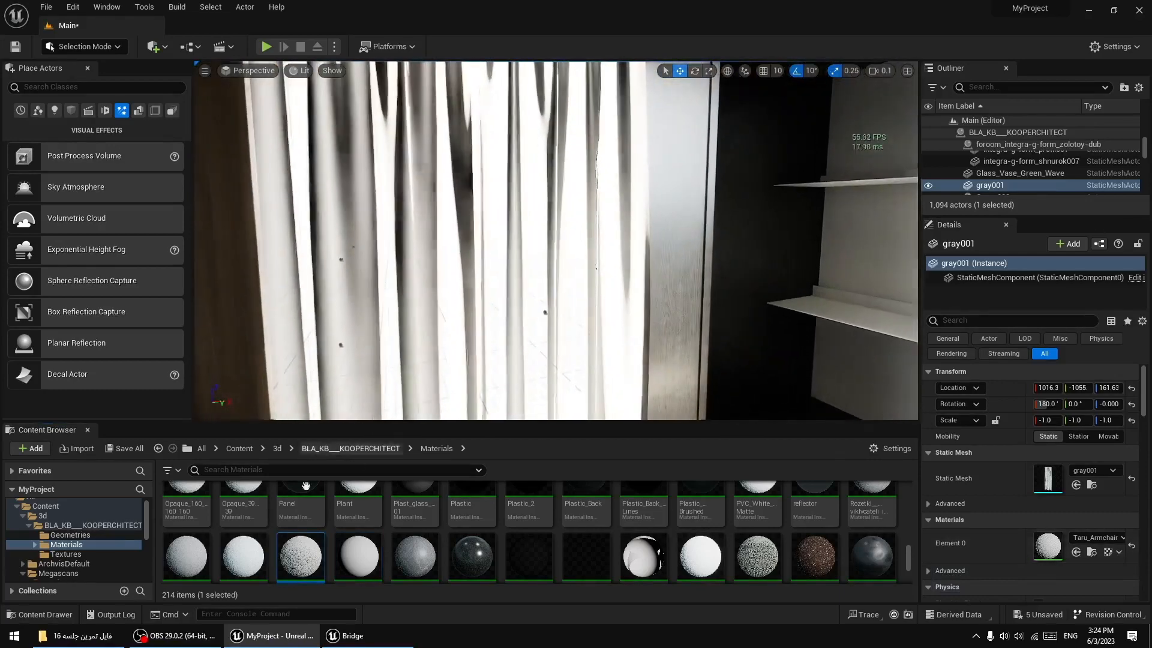
left_click_drag(306, 486, 558, 328)
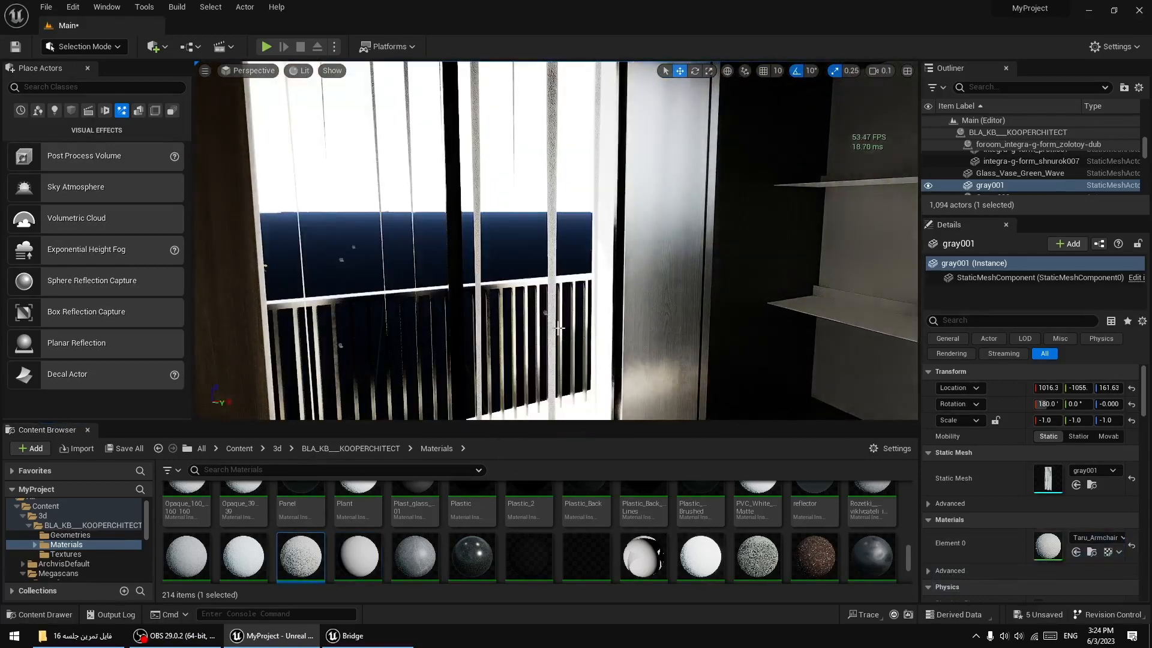
left_click(558, 328)
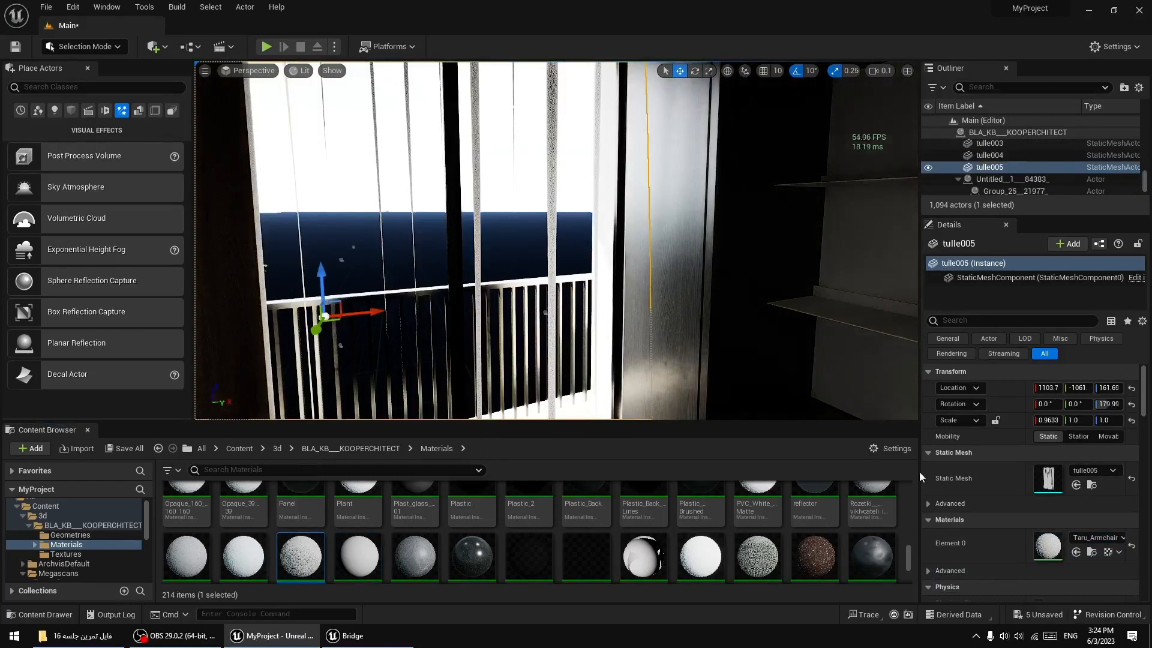
Override the Taru_Armchair material instance to be Two Sided, save it, and close its editor.
double_click(298, 575)
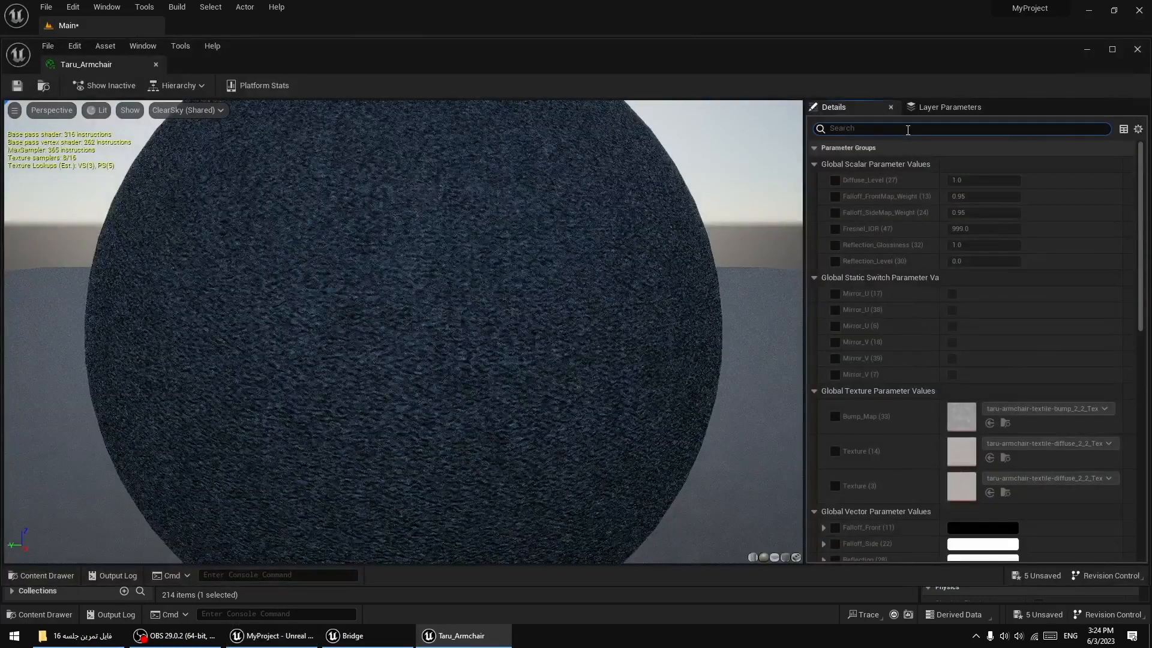
type("two")
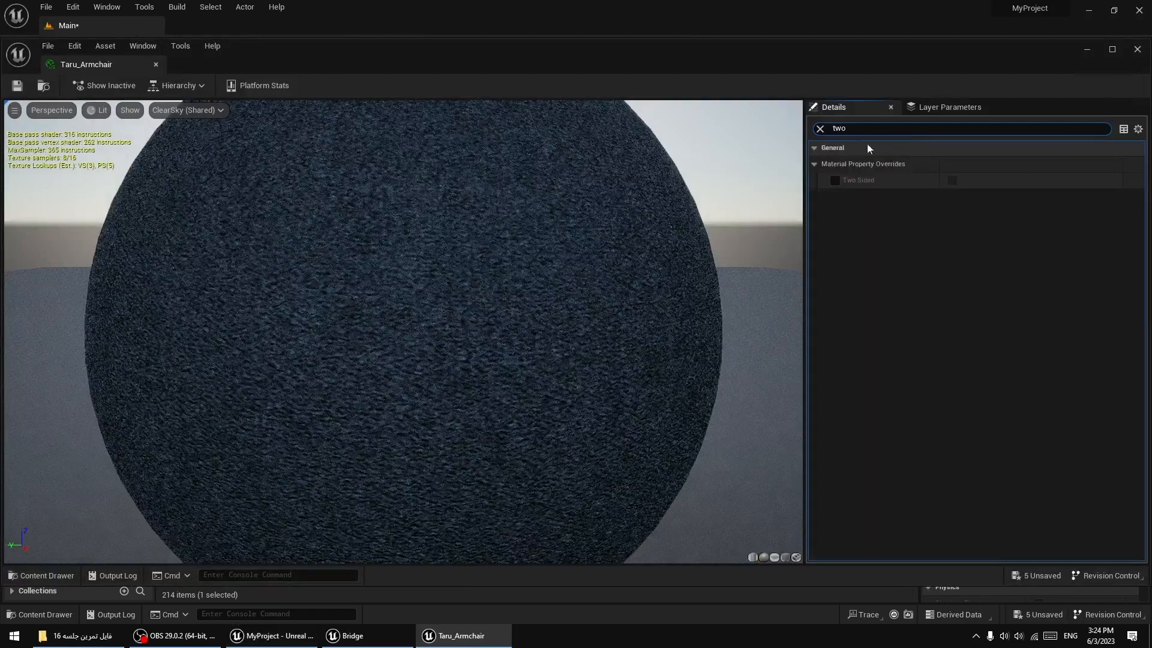
left_click(835, 180)
left_click(952, 180)
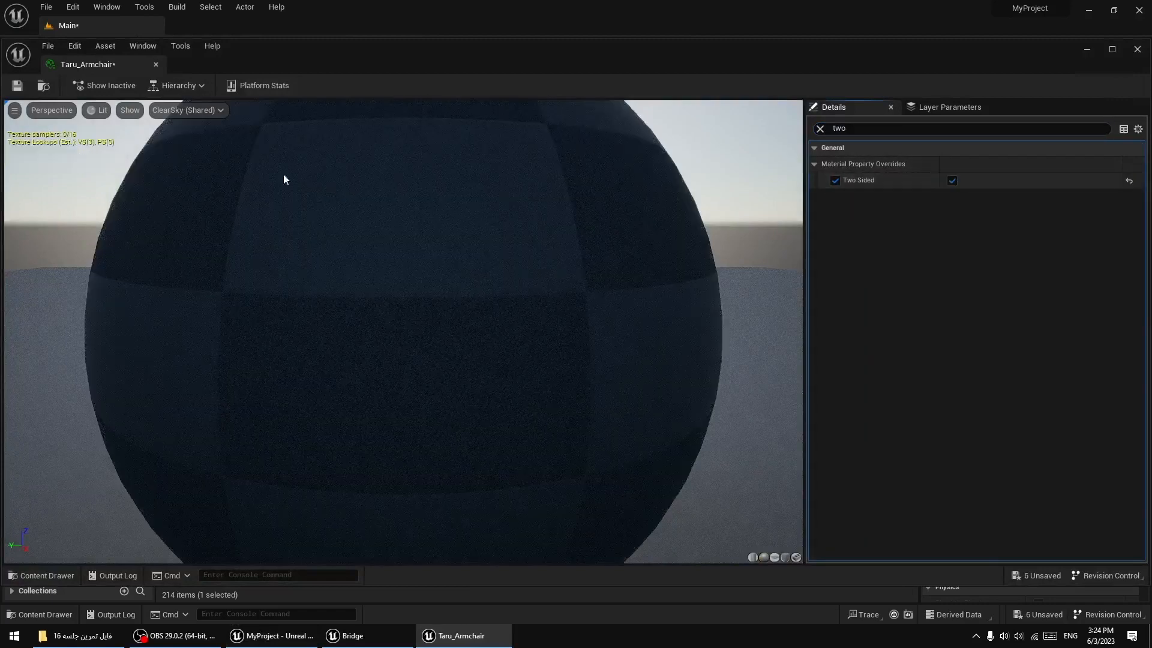
left_click(20, 89)
left_click(156, 65)
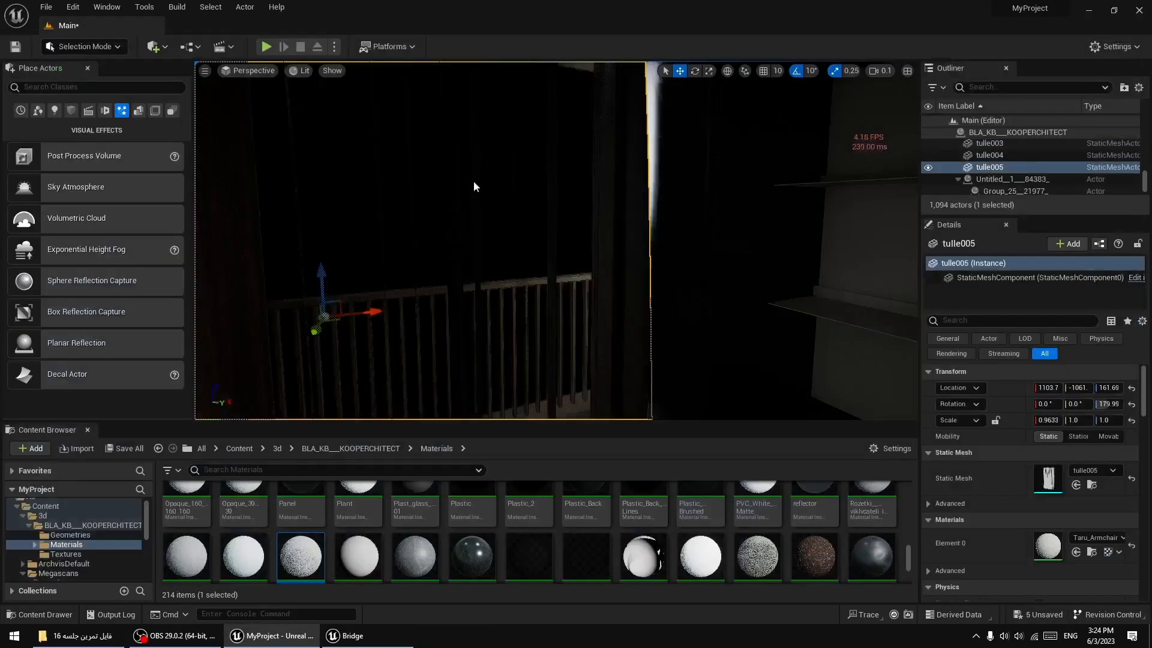
Lower the tulle005 curtain below the floor, to a Z location of about -150, to clear the kitchen window.
key("s")
right_click_drag(556, 240, 492, 258)
key("w")
left_click_drag(352, 229, 358, 384)
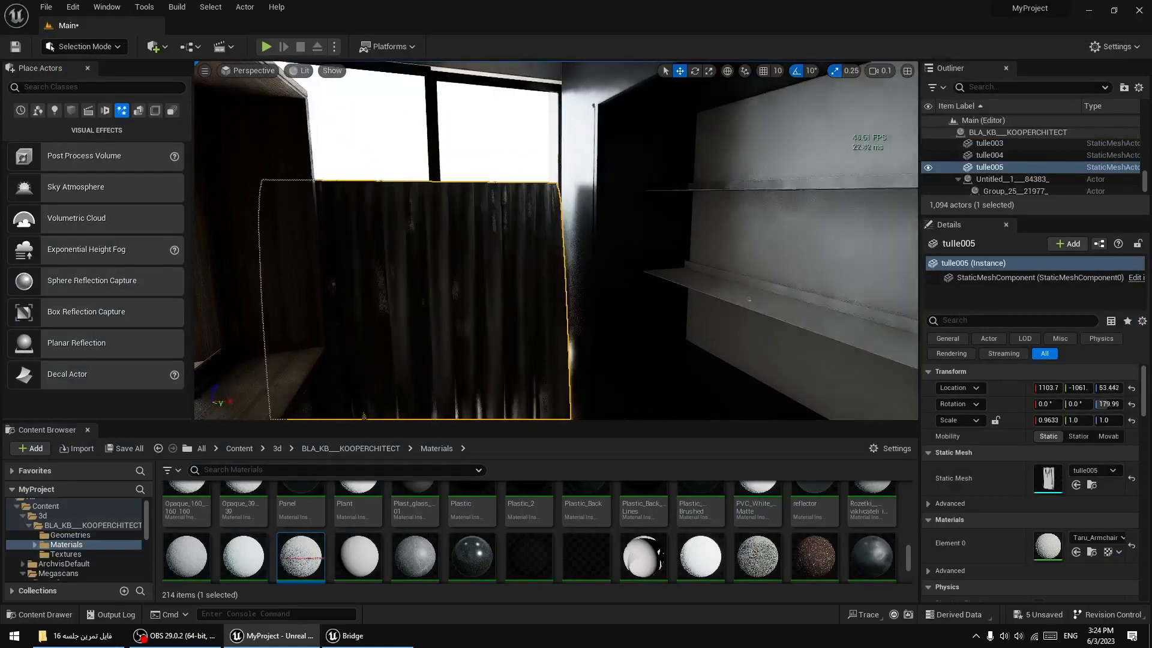
key("s")
right_click_drag(437, 329, 384, 330)
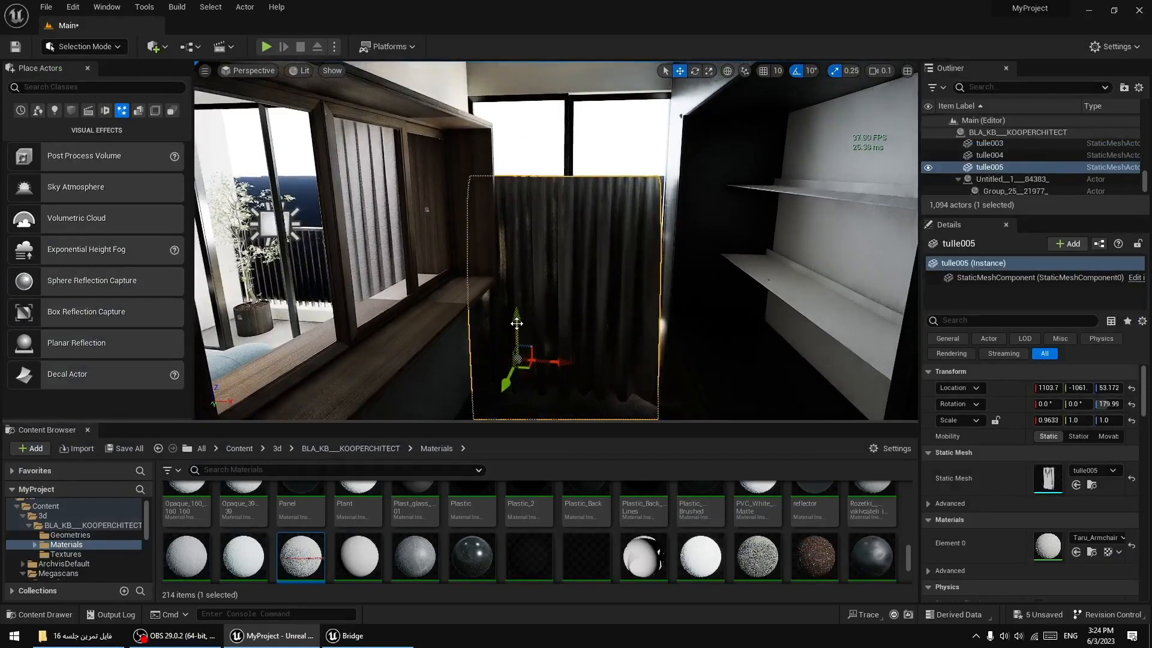
left_click_drag(514, 343, 519, 410)
right_click_drag(552, 344, 537, 352)
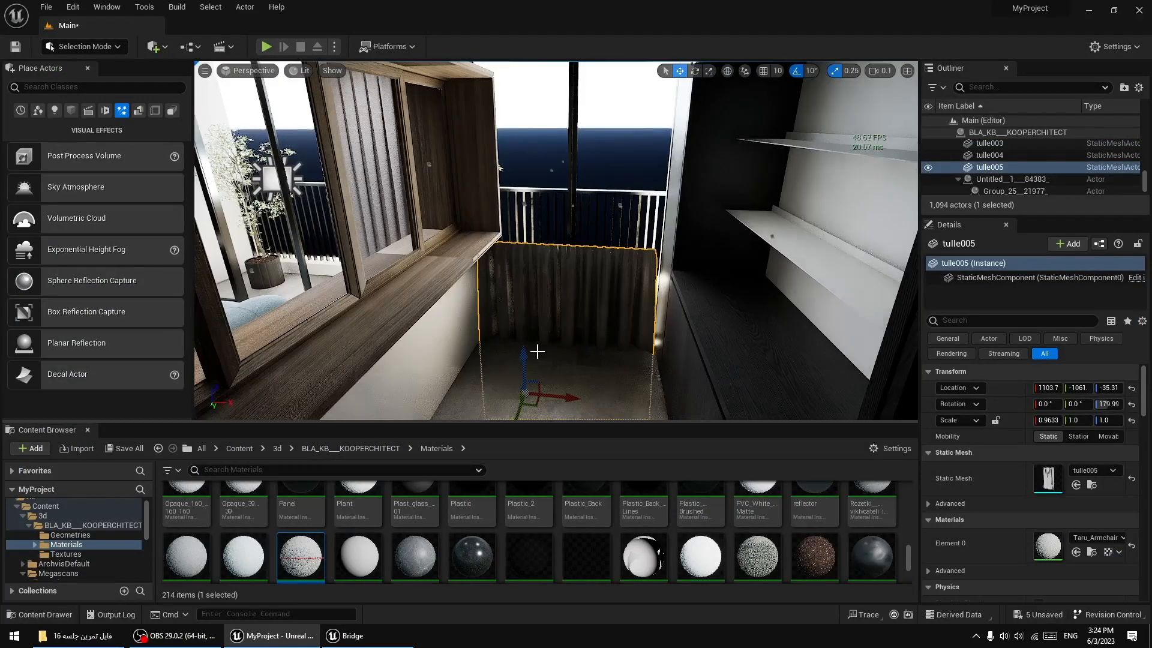
left_click_drag(526, 352, 526, 412)
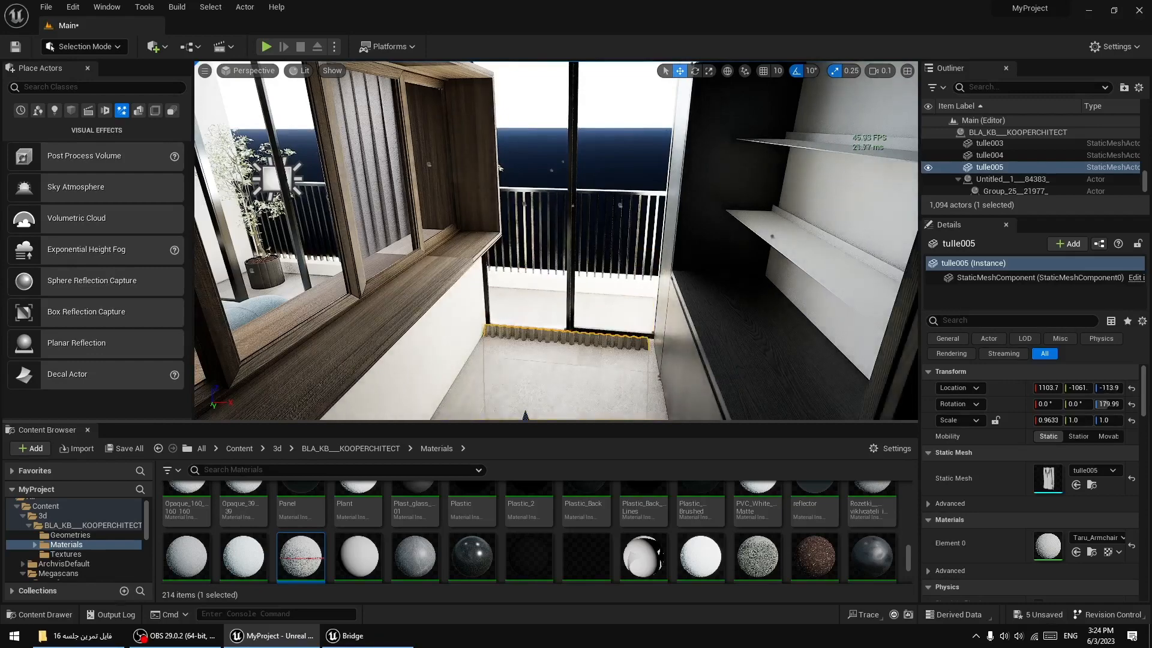
right_click_drag(531, 373, 523, 397)
left_click_drag(531, 373, 535, 385)
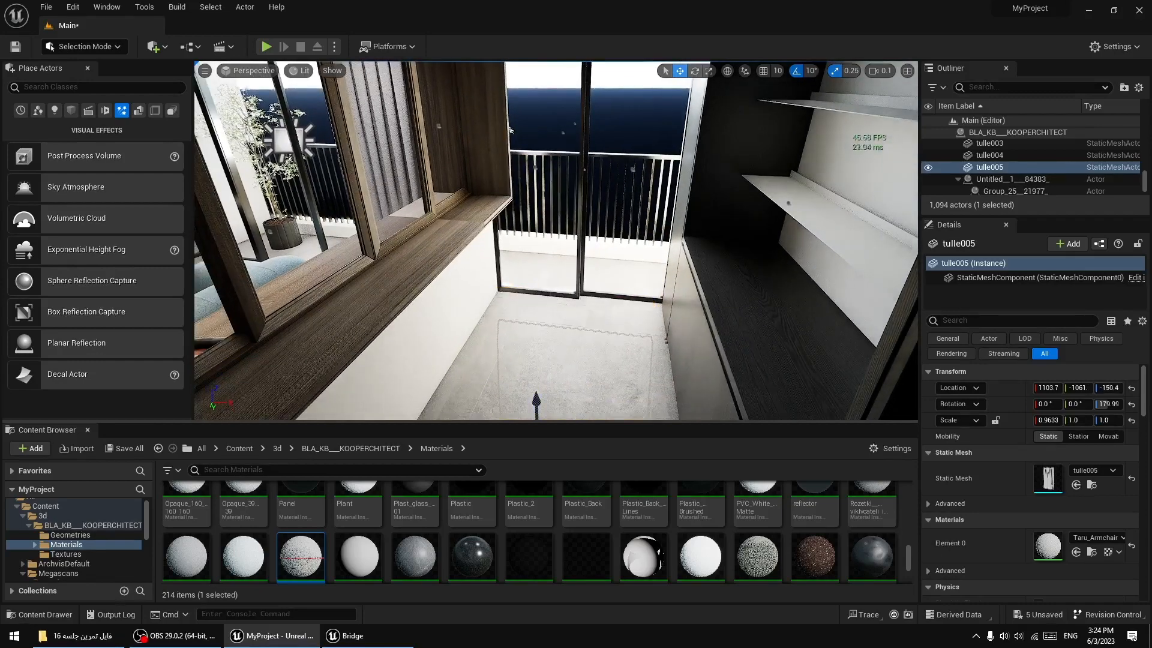
Deselect the curtain and walk through the living room, entrance and kitchen to examine the curtains, furniture and lighting.
key("a")
right_click_drag(534, 384, 483, 336)
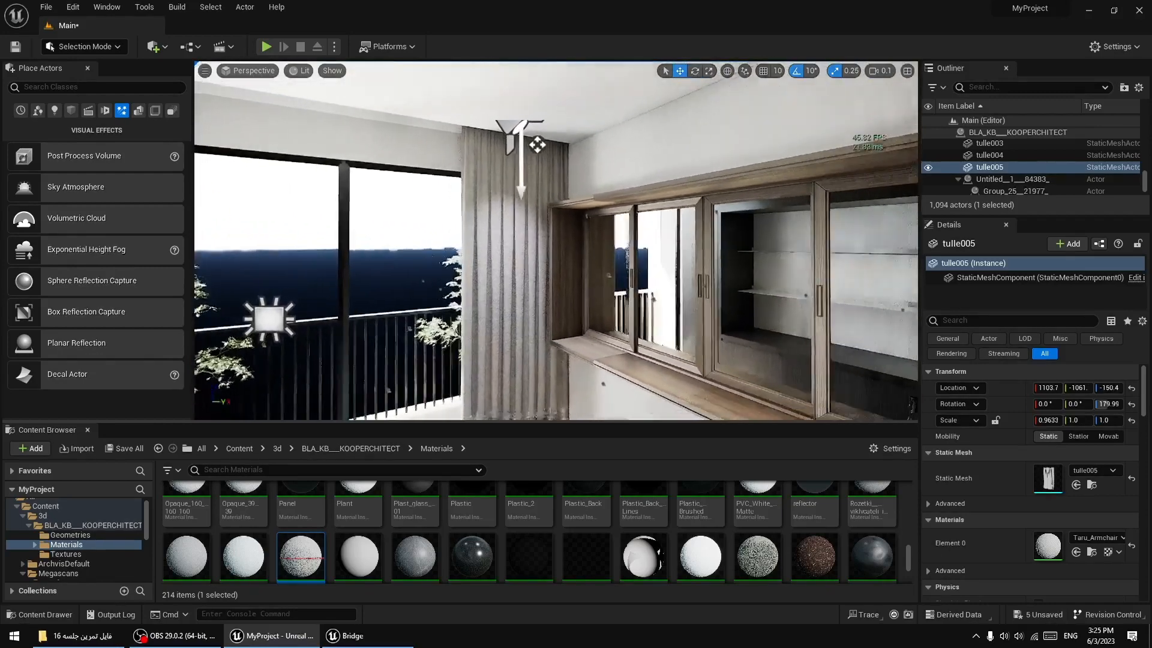
key("s")
right_click_drag(521, 270, 550, 297)
key("Escape")
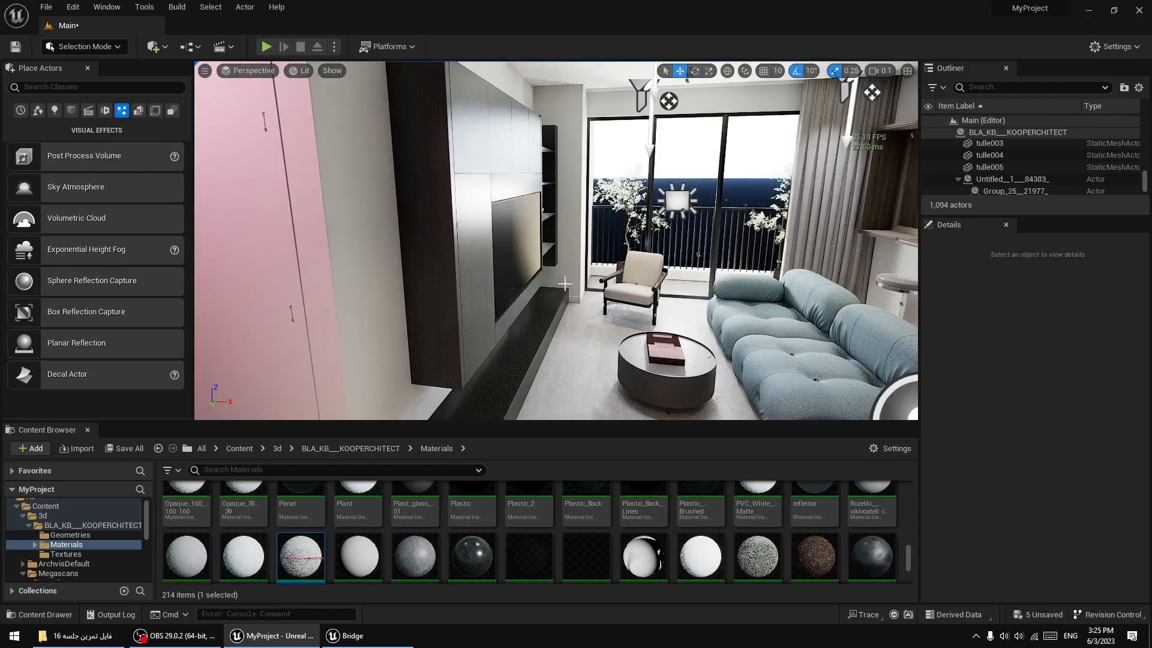
key("s")
right_click_drag(589, 265, 570, 243)
key("w")
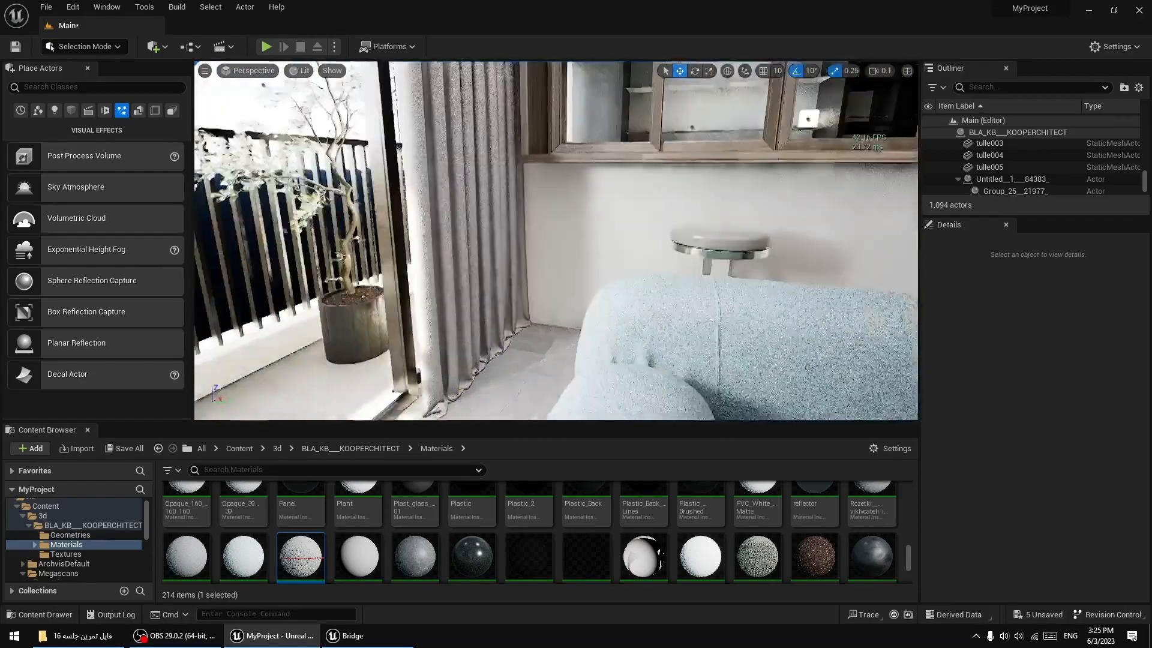
right_click_drag(557, 240, 698, 217)
key("s")
key("a")
key("w")
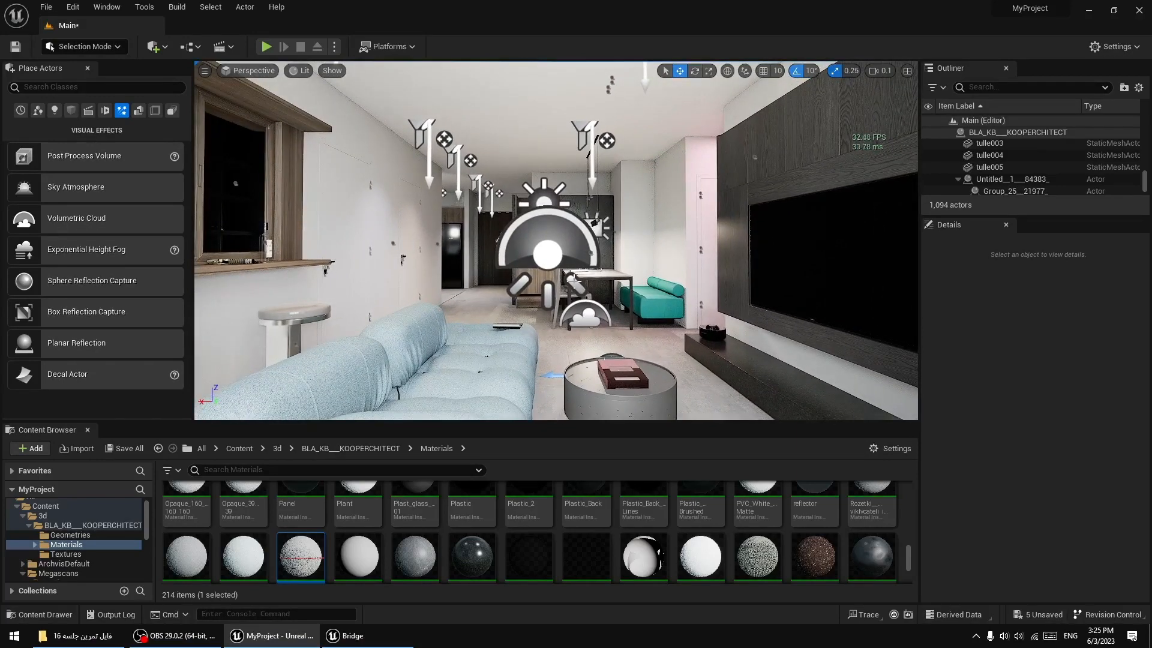
right_click_drag(697, 217, 669, 215)
scroll(564, 286, "up", 6)
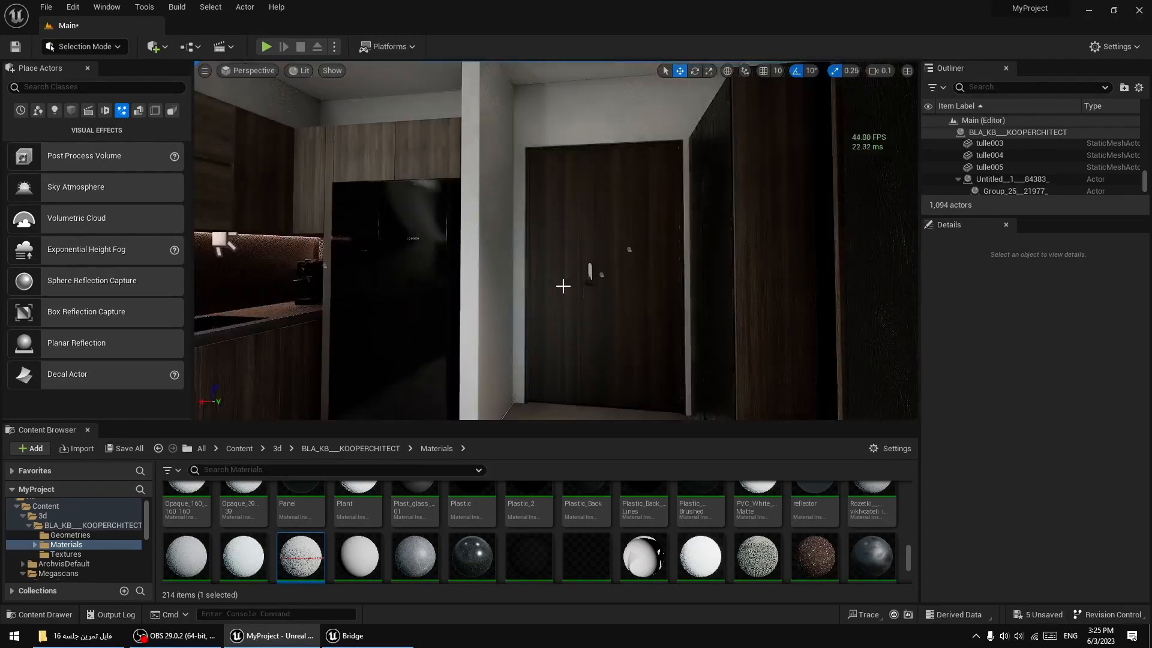
right_click_drag(564, 286, 454, 286)
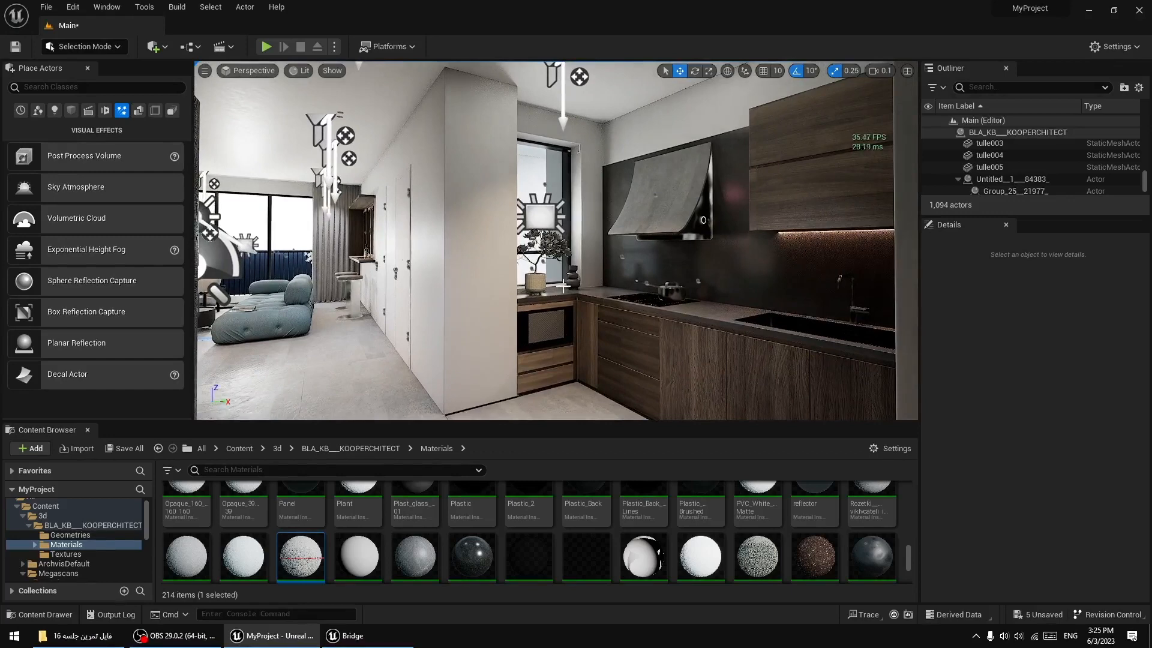
Recall viewport bookmarks 1, 2 and 3 in turn to compare the saved views, ending on the kitchen view.
key("1")
key("2")
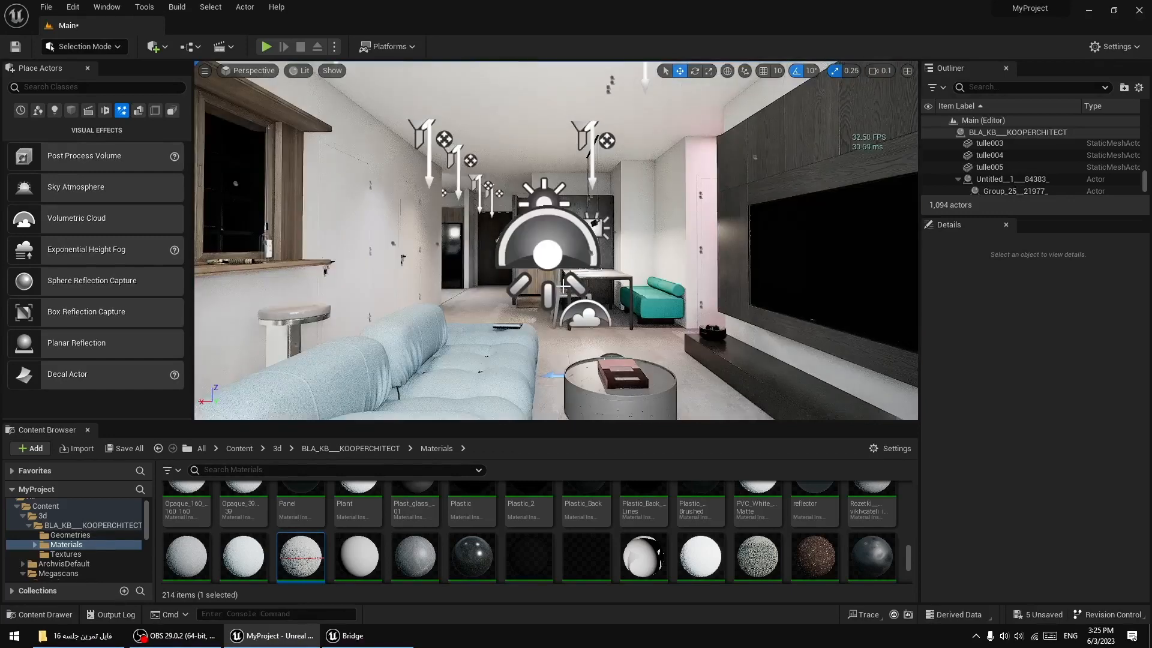
key("3")
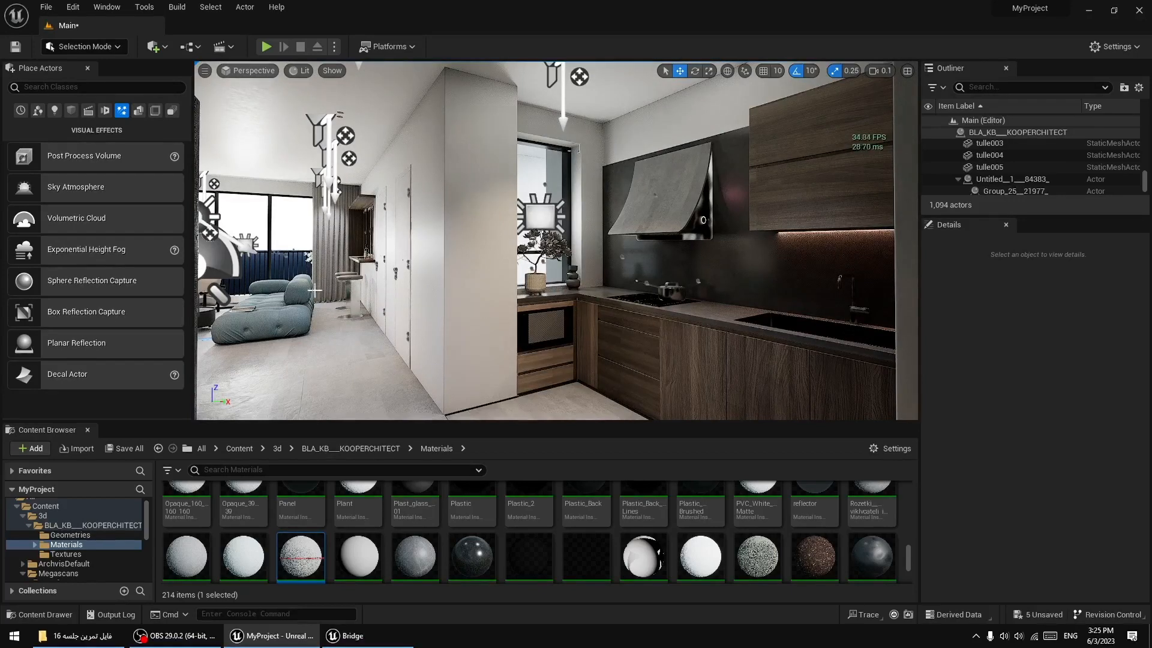
Create a Cine Camera Actor from the current kitchen view.
left_click(205, 71)
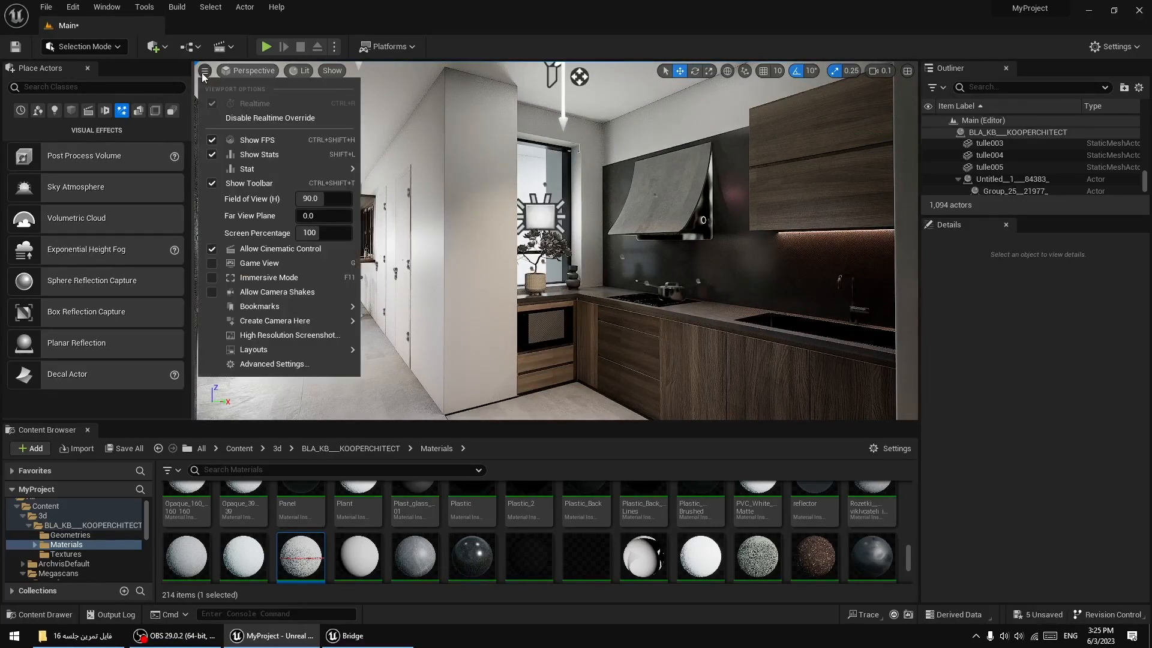
mouse_move(273, 322)
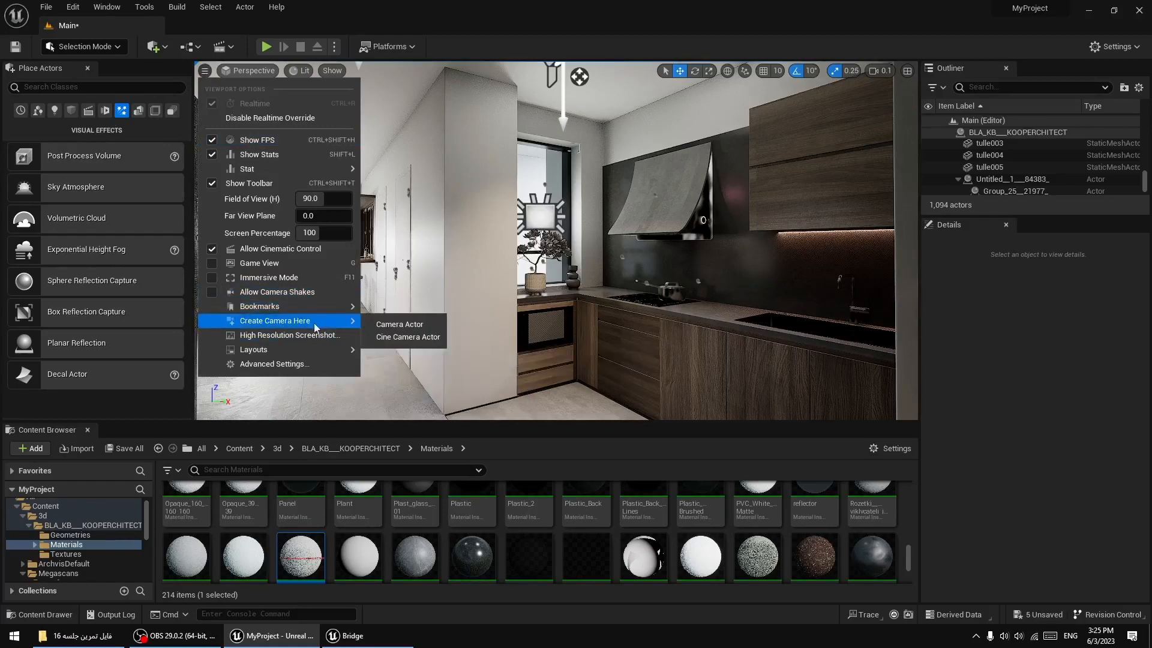
left_click(406, 338)
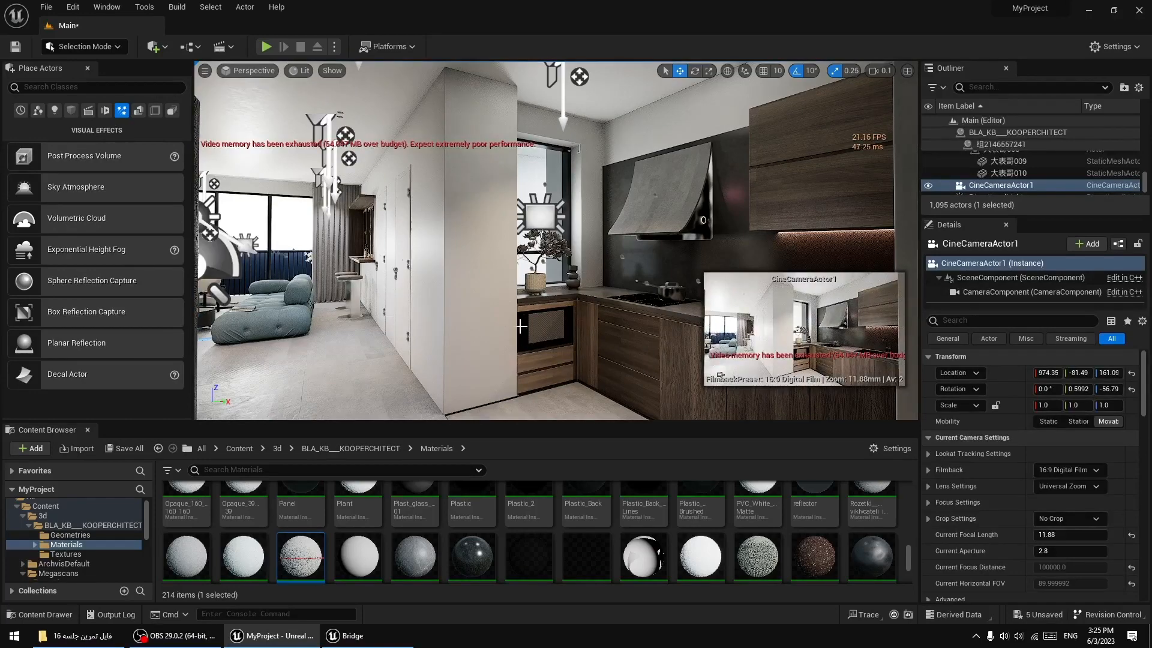
Examine the new cine camera from the front and set its Crop Settings to 1.77 (16:9).
right_click_drag(532, 281, 225, 291)
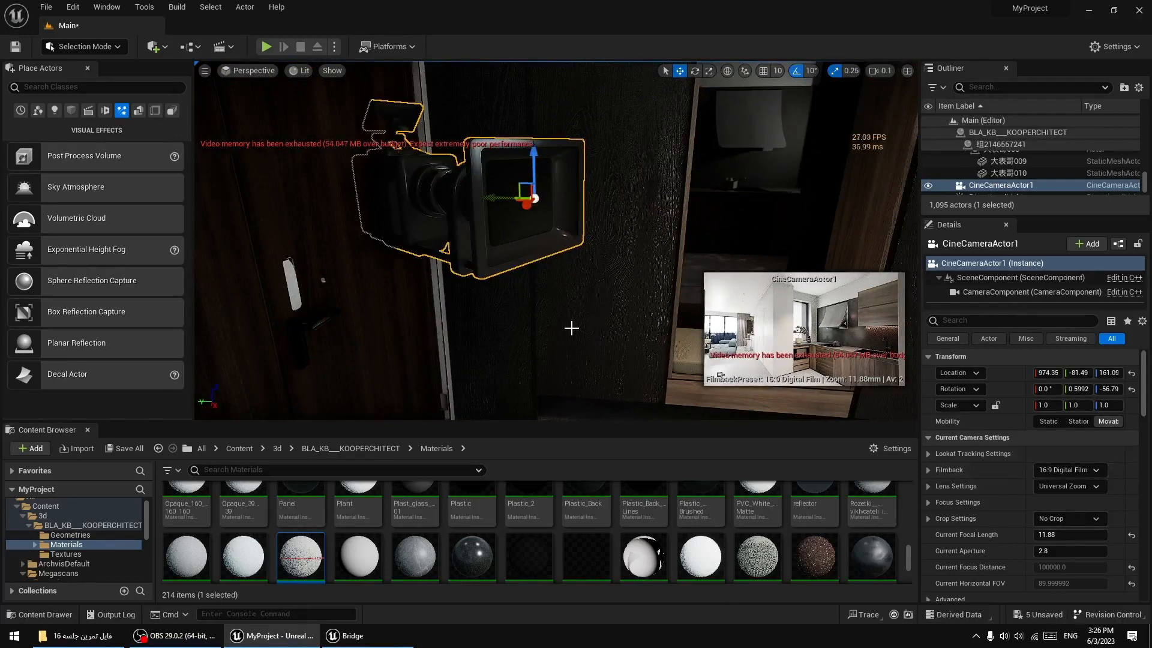
left_click(1096, 520)
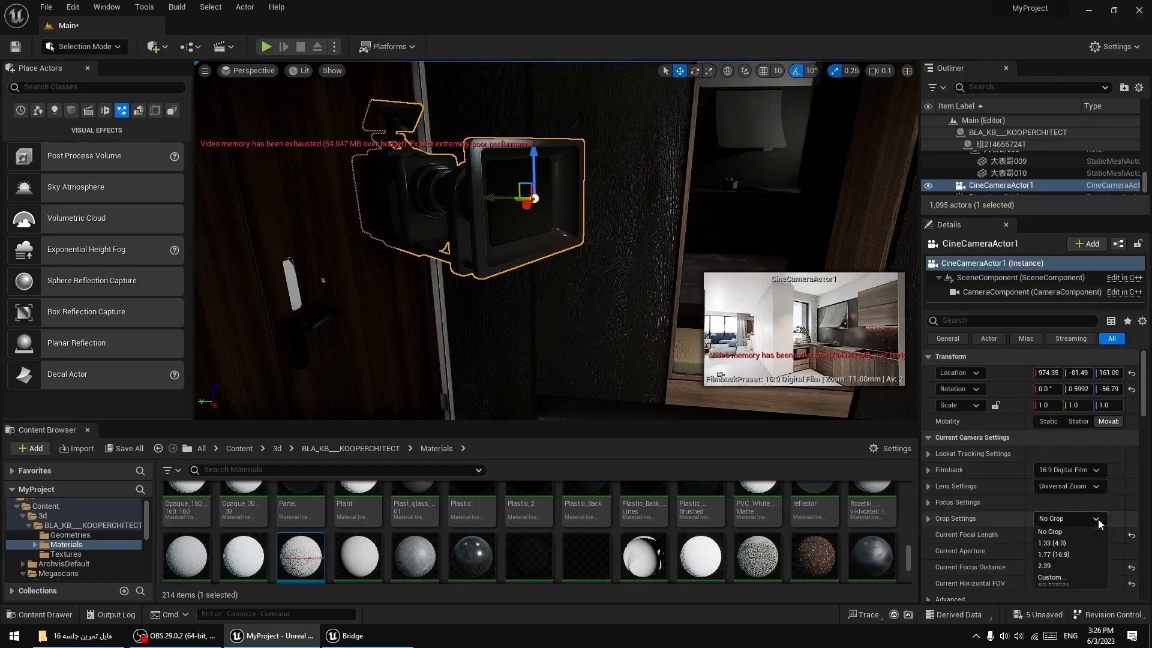
left_click(1097, 520)
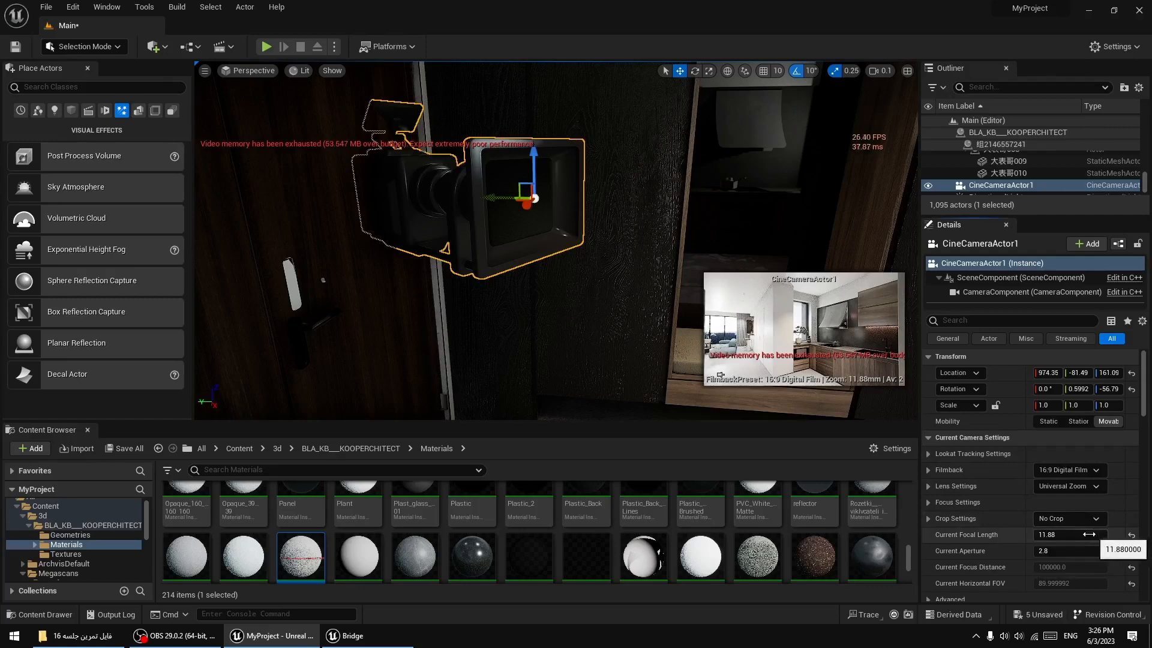
left_click(1098, 521)
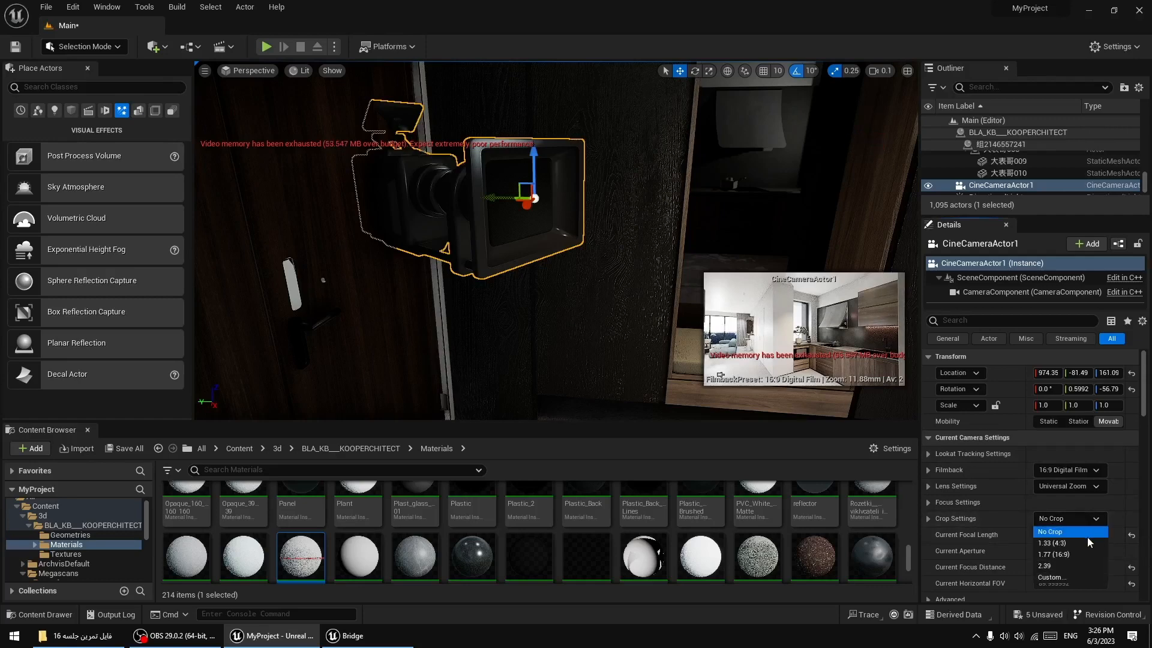
left_click(1069, 555)
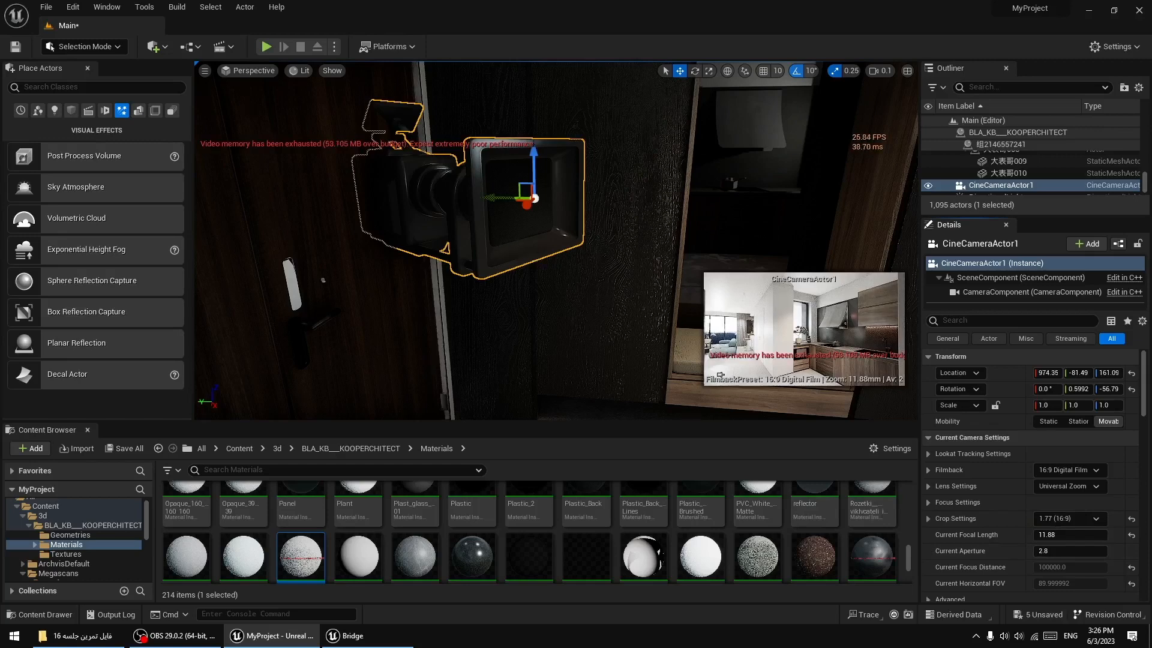
Set the cine camera's Current Focal Length to about 10.73 and its Current Aperture to about 2.25.
right_click_drag(556, 240, 581, 235)
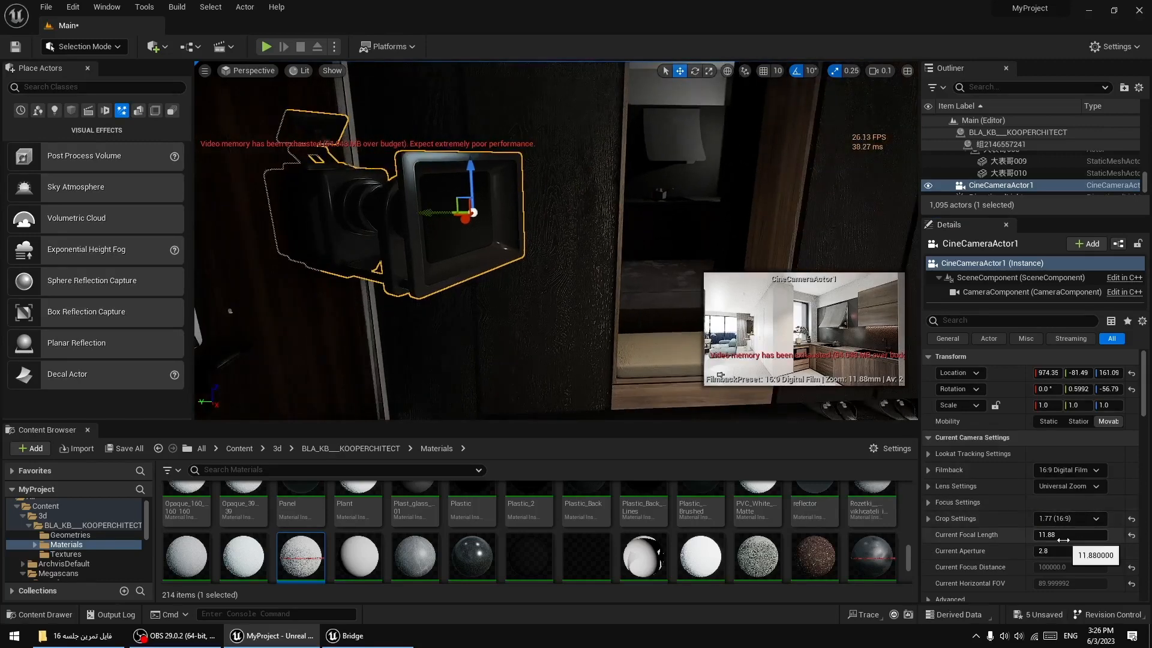
mouse_move(1056, 535)
left_mouse_down()
mouse_move(1067, 535)
mouse_move(1056, 550)
left_mouse_up()
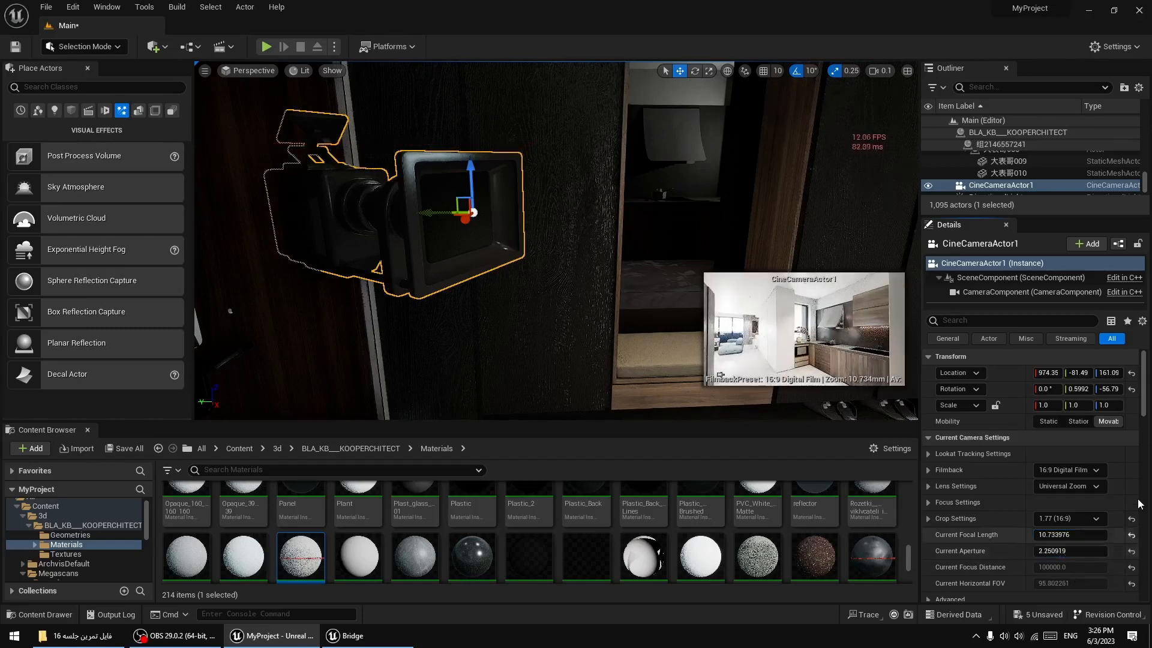
Try the 30mm Prime f/1.4 lens preset on the cine camera, undo it, and review the crop and lens options.
left_click(1085, 489)
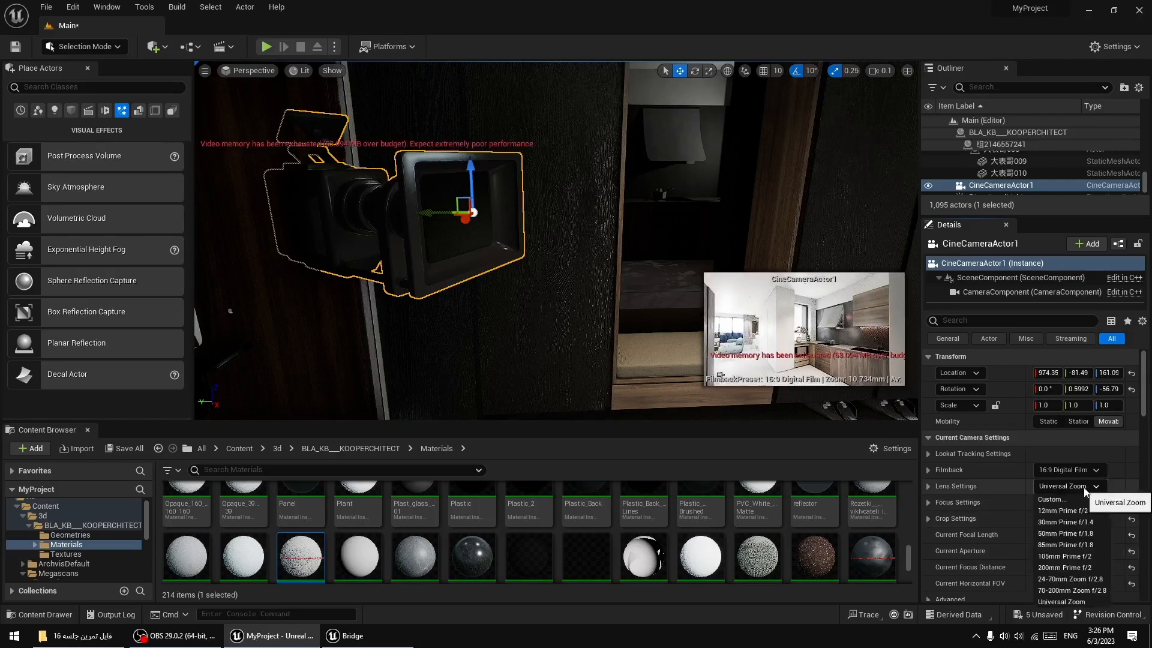
left_click(1087, 522)
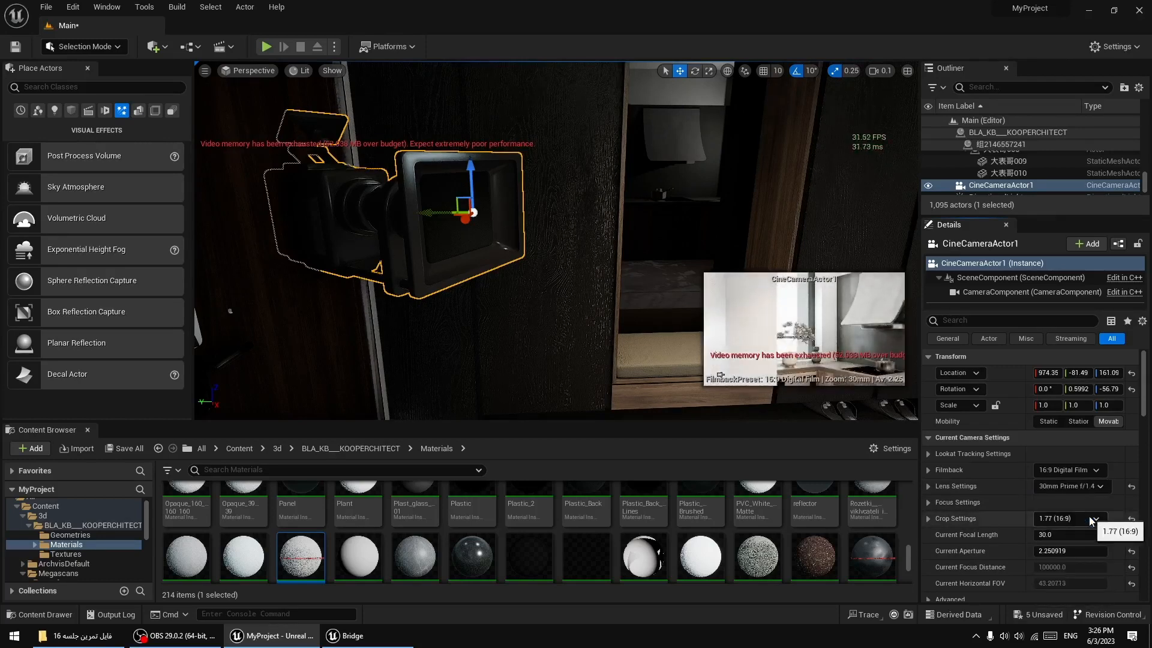
key("ctrl+z")
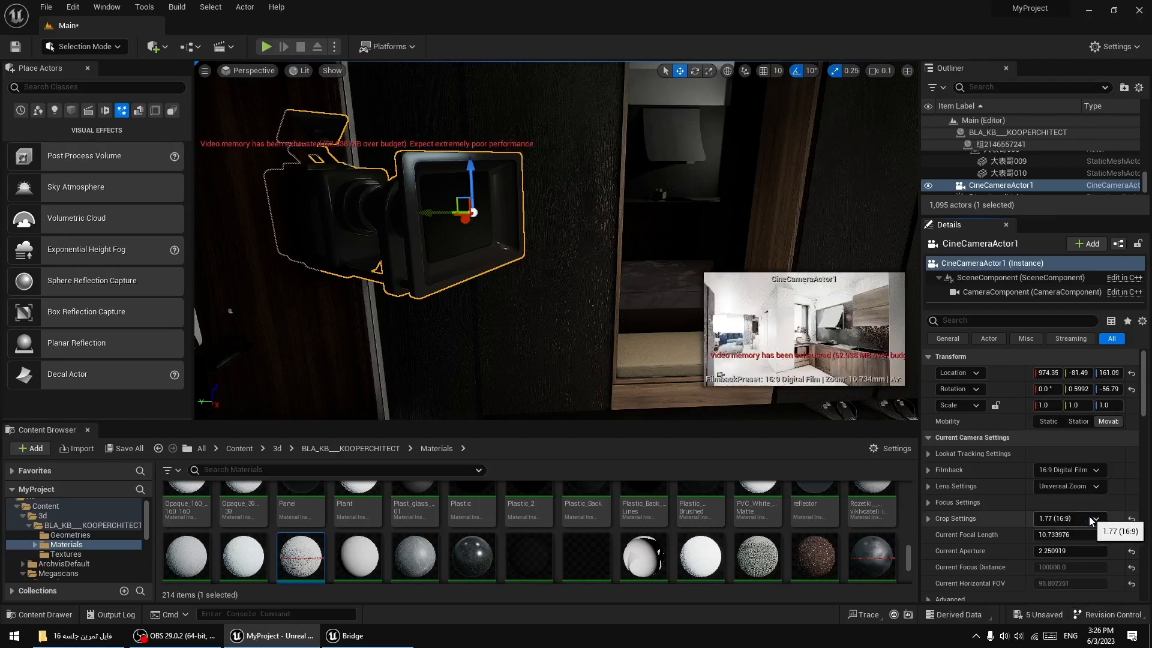
left_click(1078, 517)
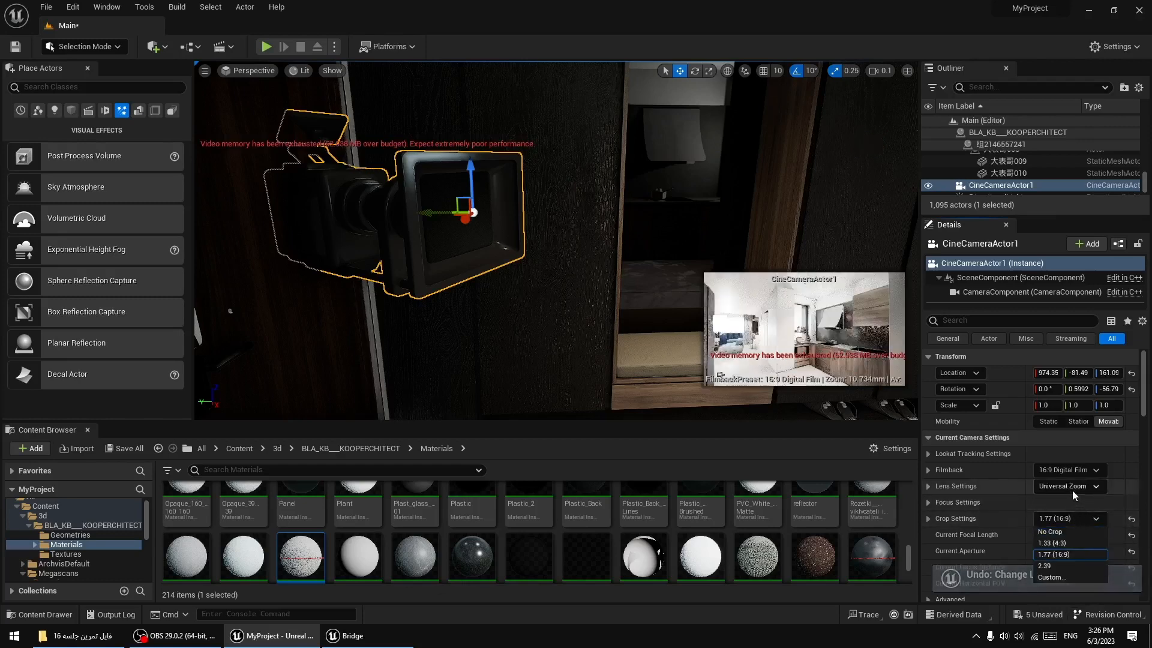
left_click(1072, 491)
left_click(1070, 488)
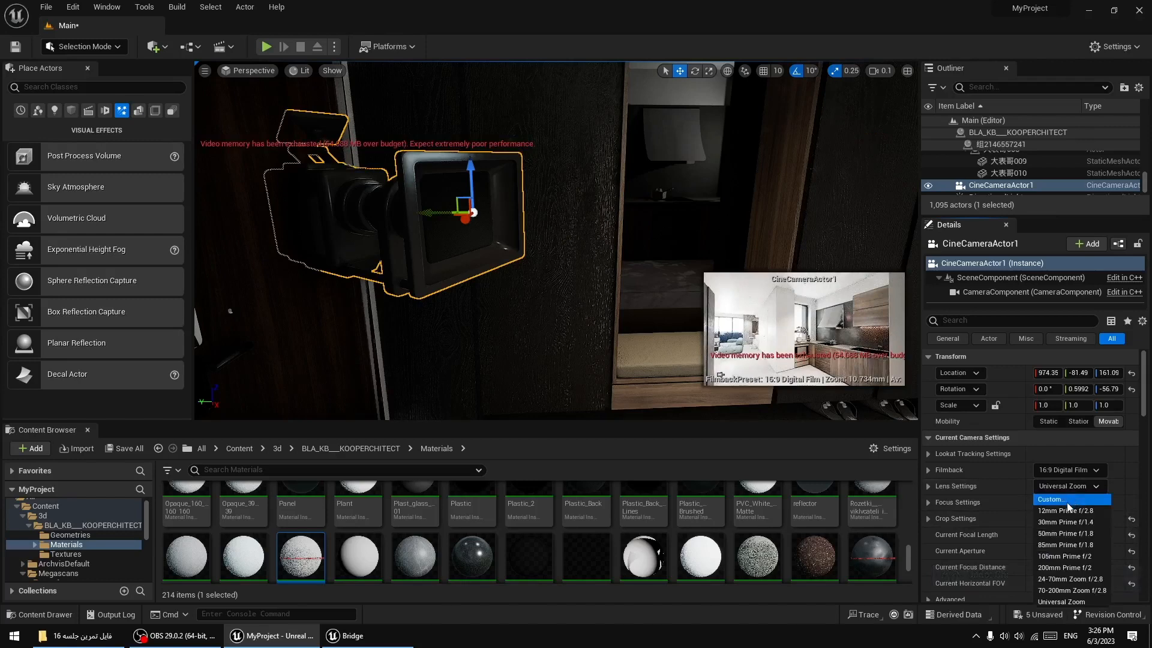
left_click(1061, 503)
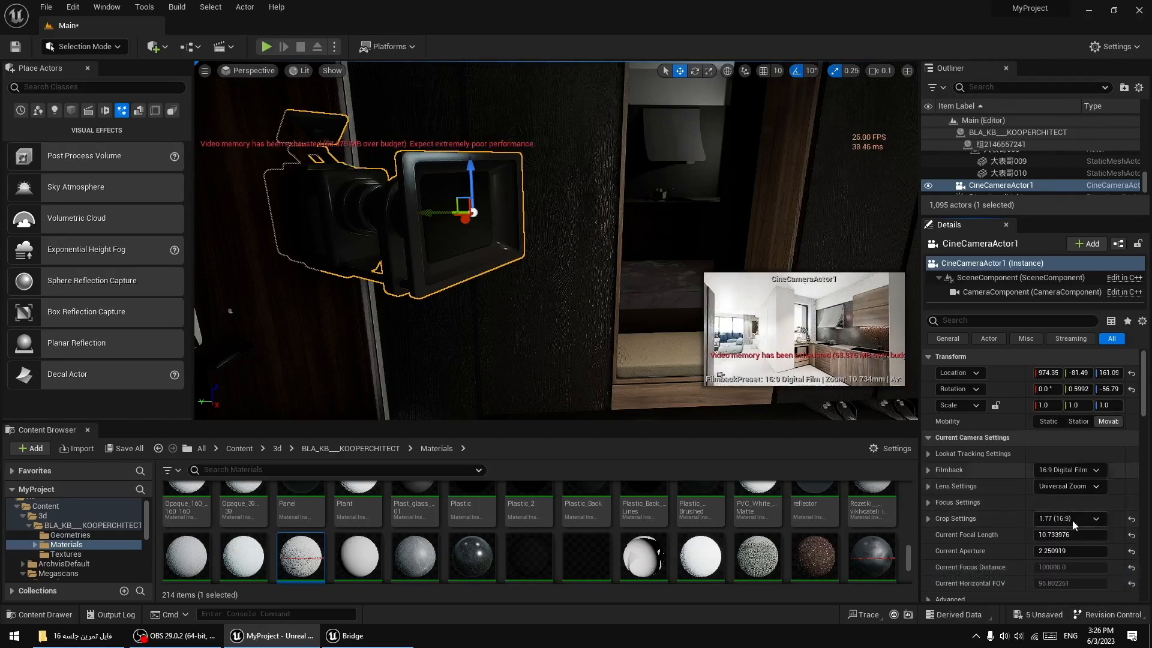
Set the cine camera's Focus Method to Do Not Override and view the scene through CineCameraActor1.
scroll(1131, 490, "down", 3)
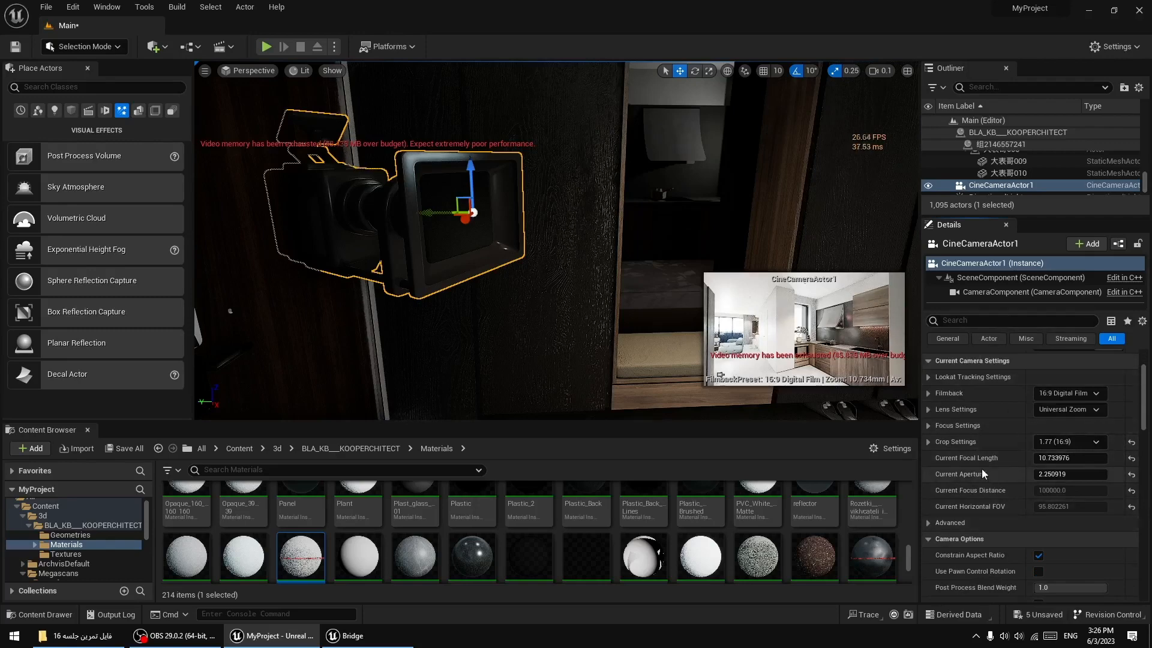
left_click(931, 426)
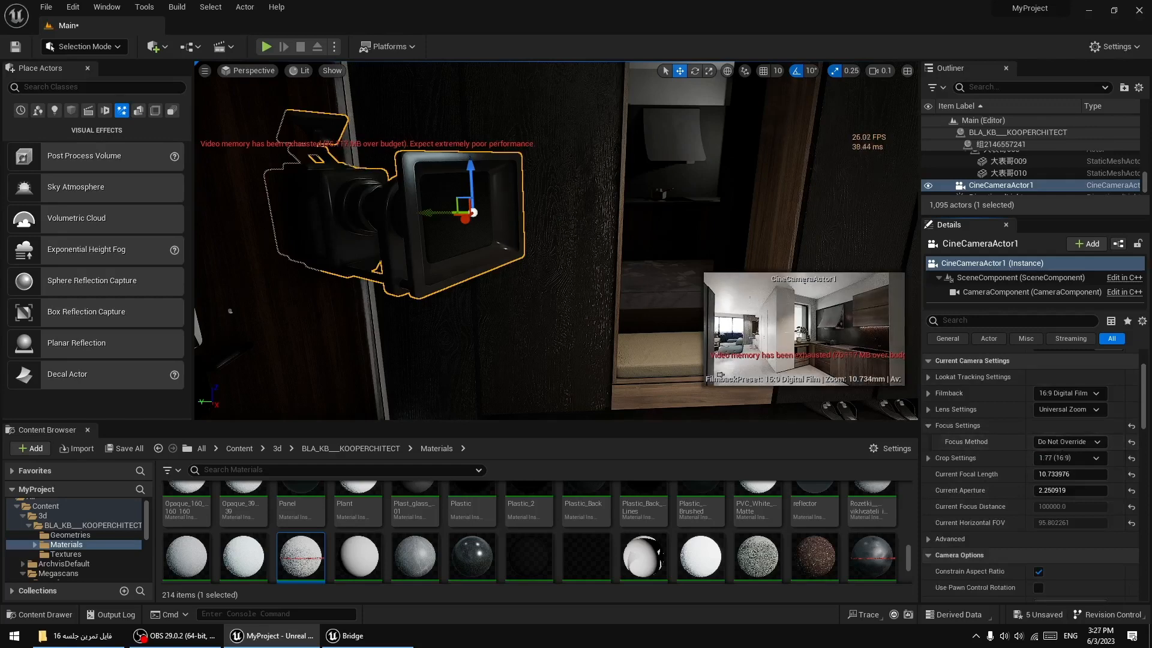
left_click(205, 71)
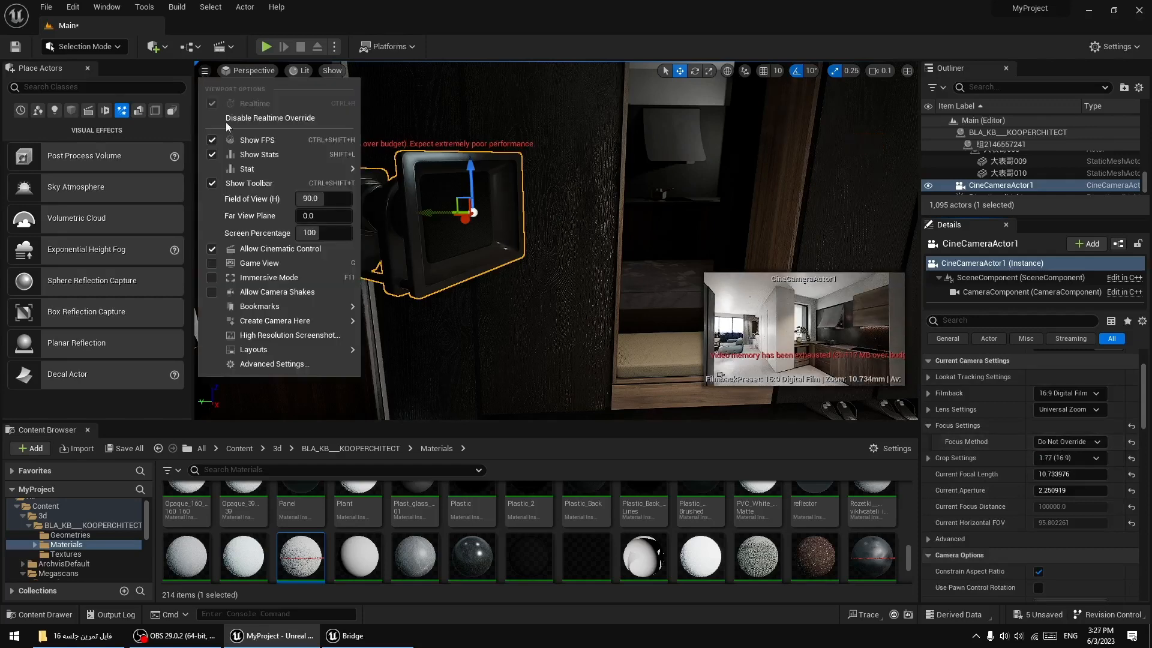
left_click(204, 71)
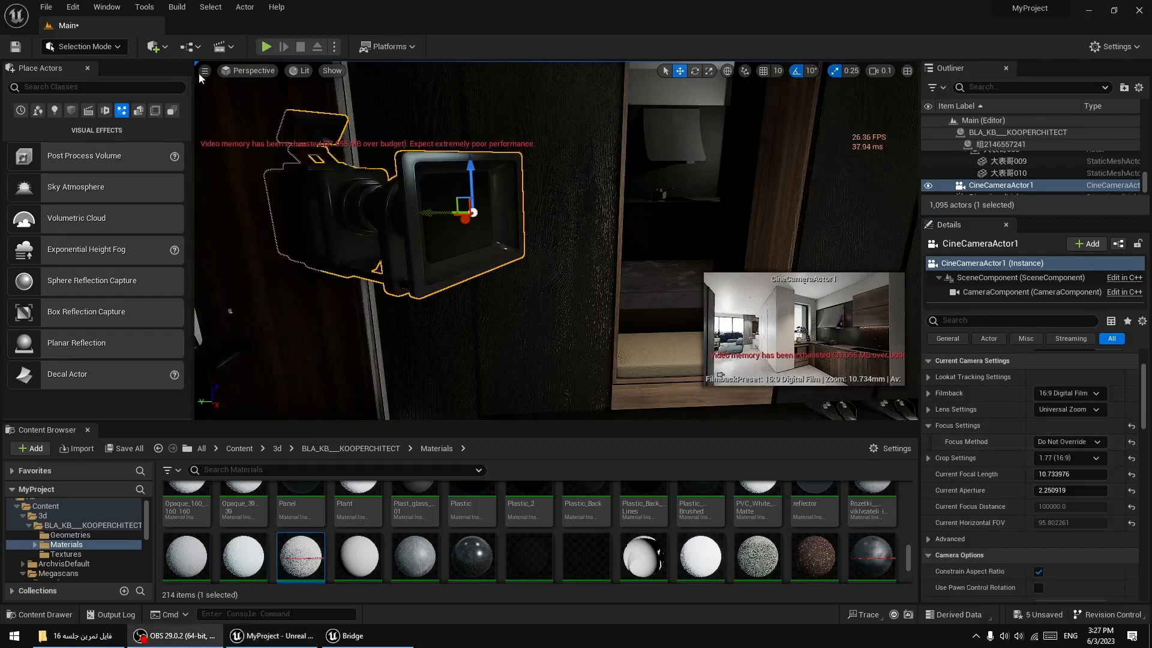
left_click(248, 70)
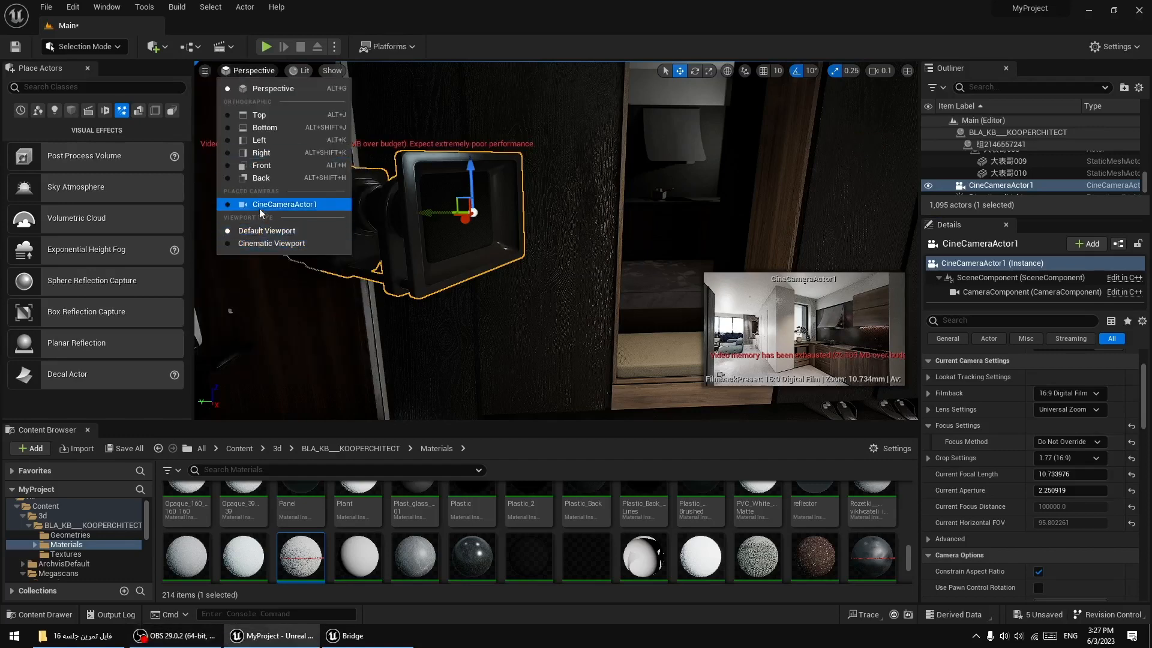
left_click(260, 207)
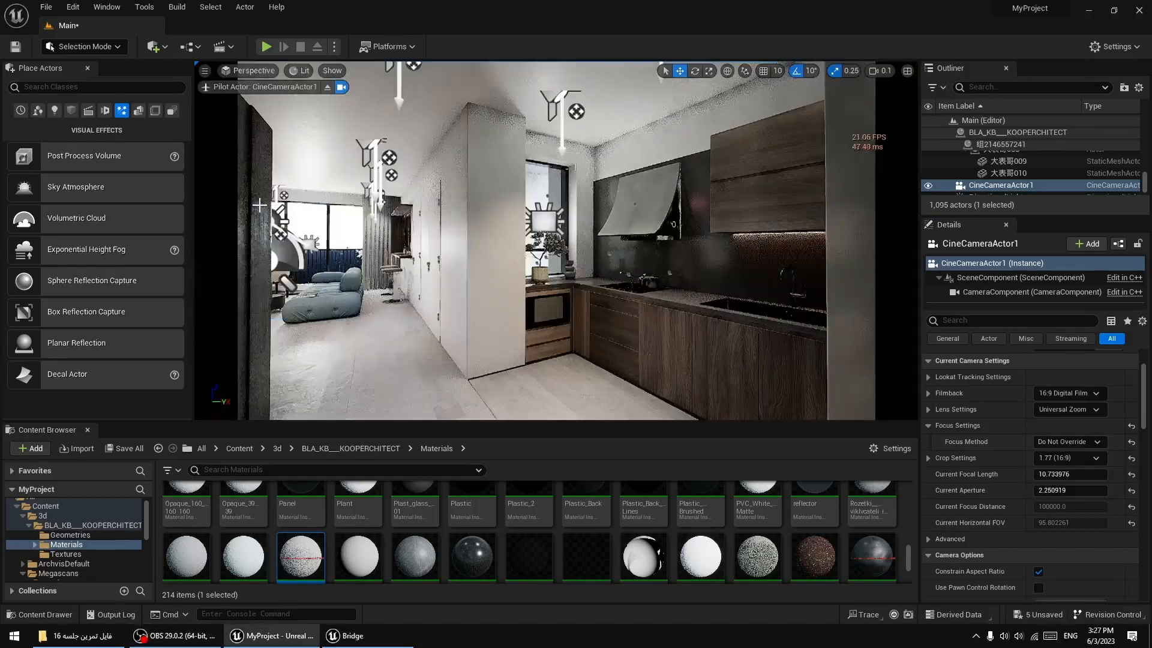
Try the Manual and Disable focus methods on the cine camera and return to Do Not Override.
left_click(1060, 458)
left_click(1059, 471)
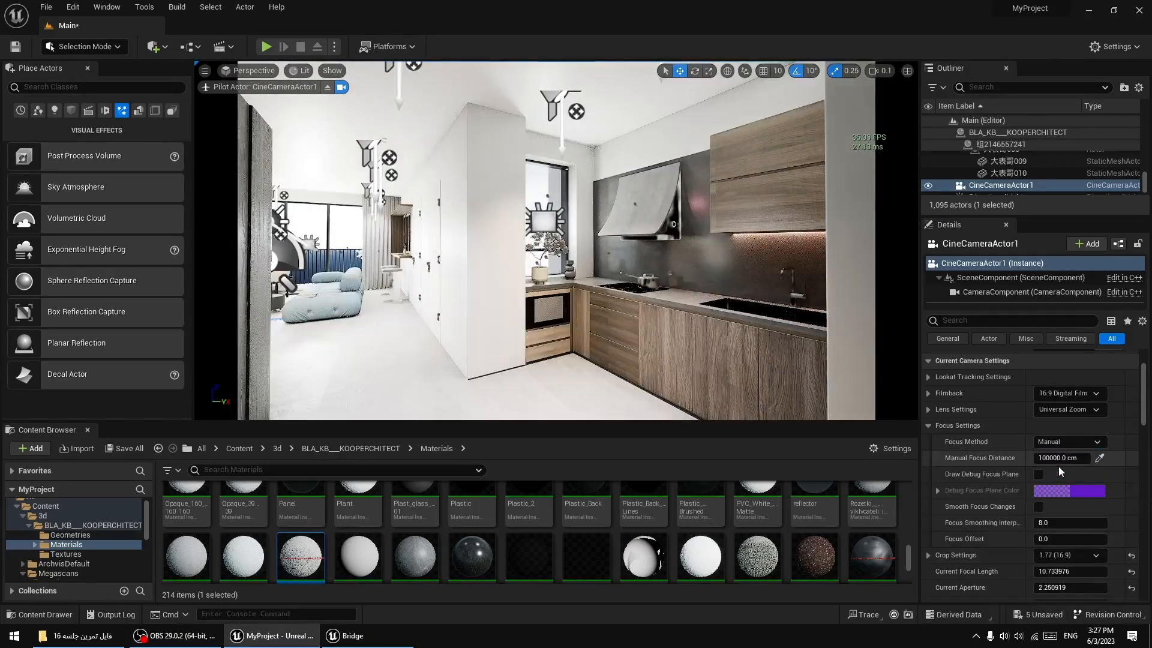
left_click(1061, 445)
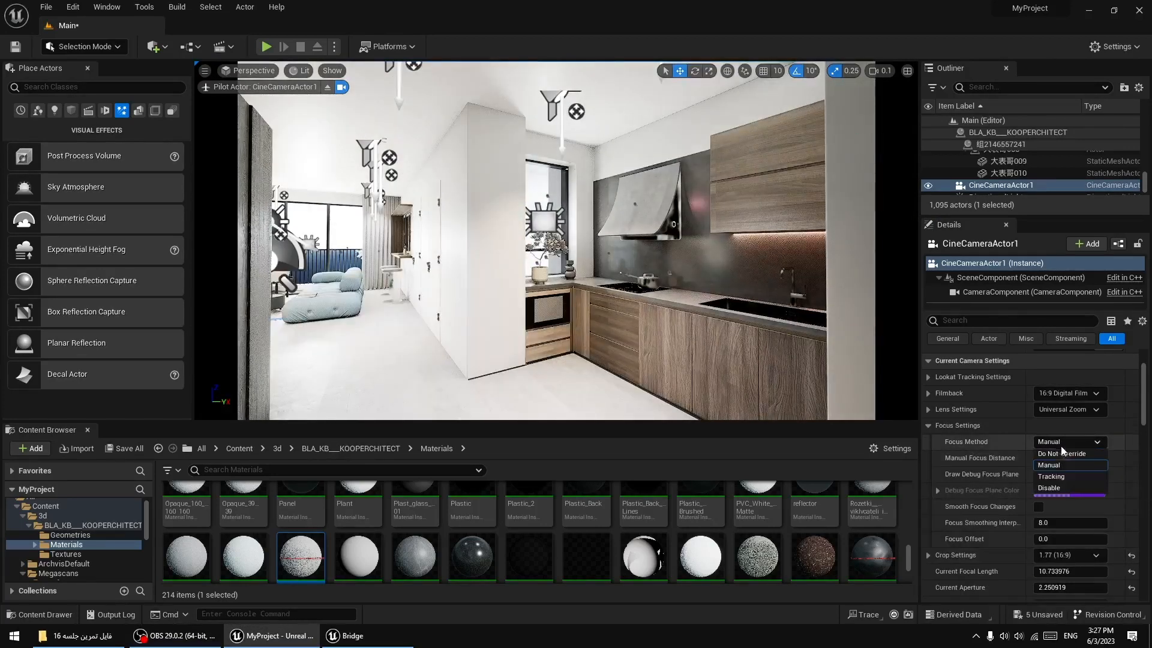
left_click(1057, 489)
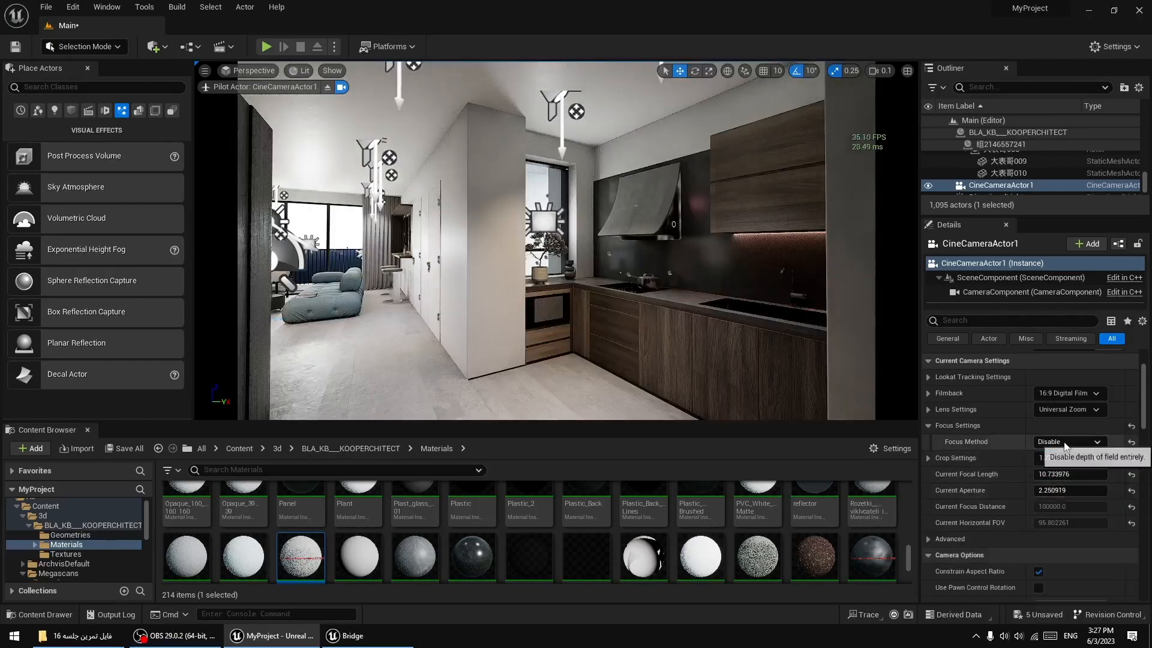
left_click(1066, 443)
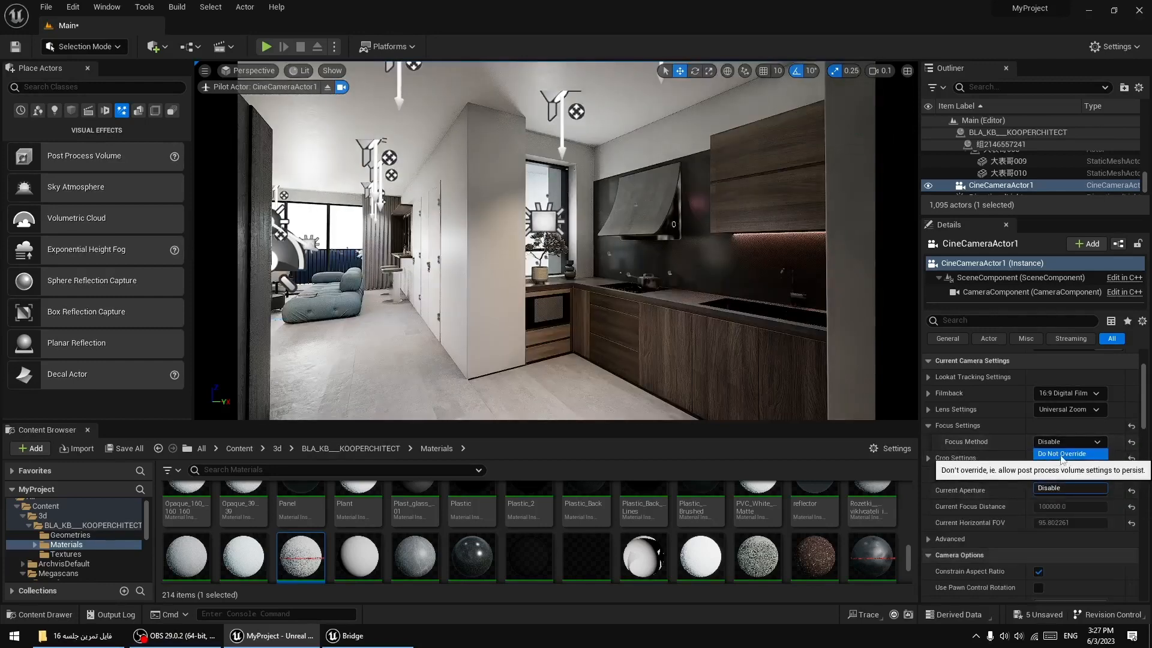
left_click(953, 477)
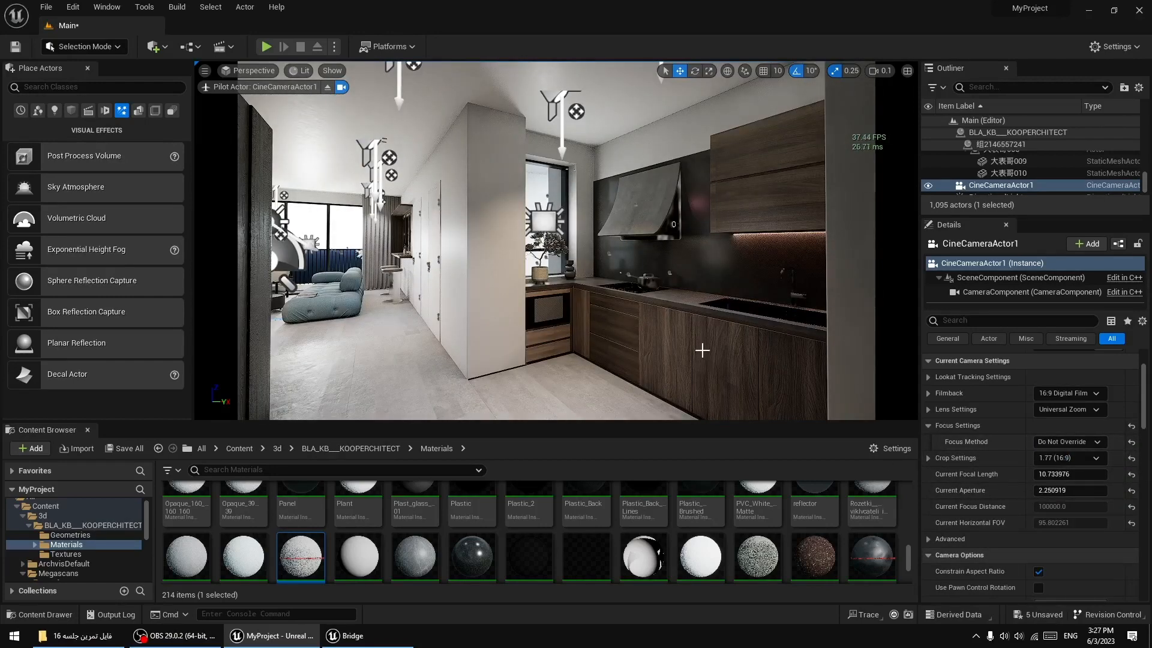
Shift the piloted cine camera slightly to the left and save the level.
key("a")
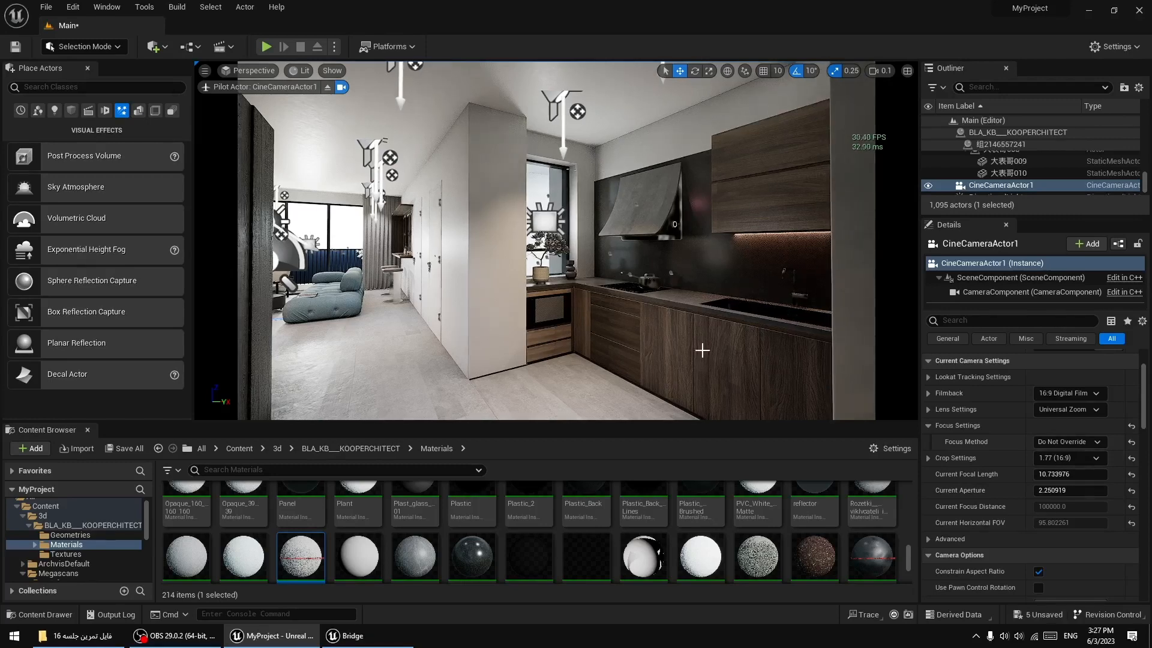
key("ctrl+s")
Switch the viewport to immersive mode and set its Screen Percentage to 150.
key("F11")
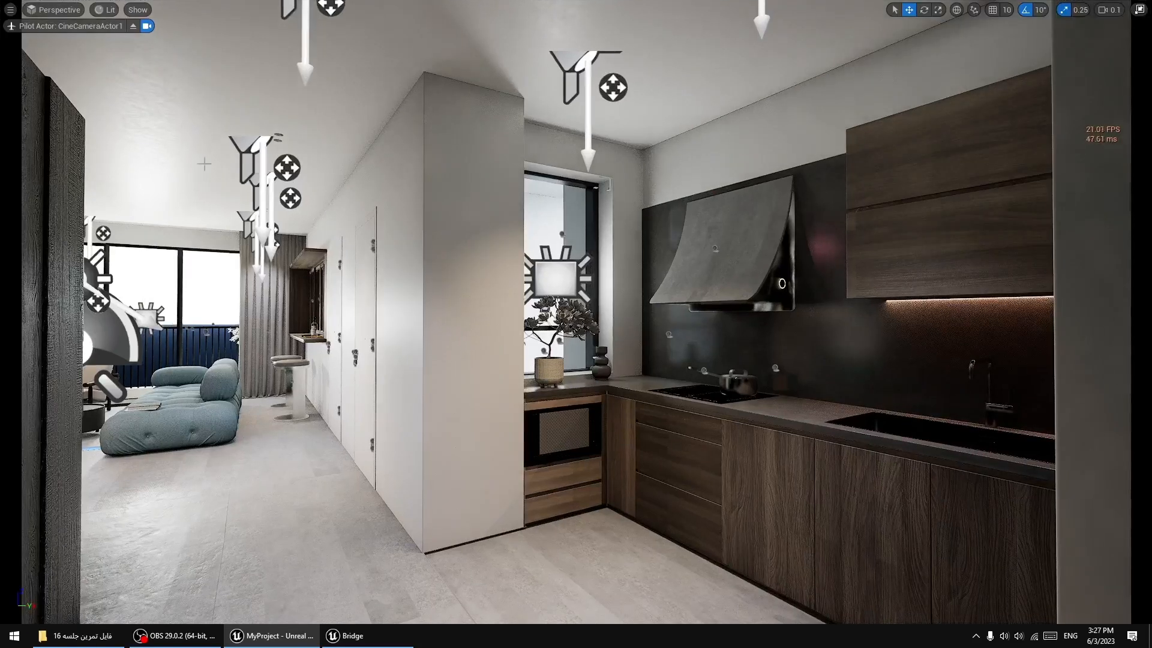
left_click(10, 10)
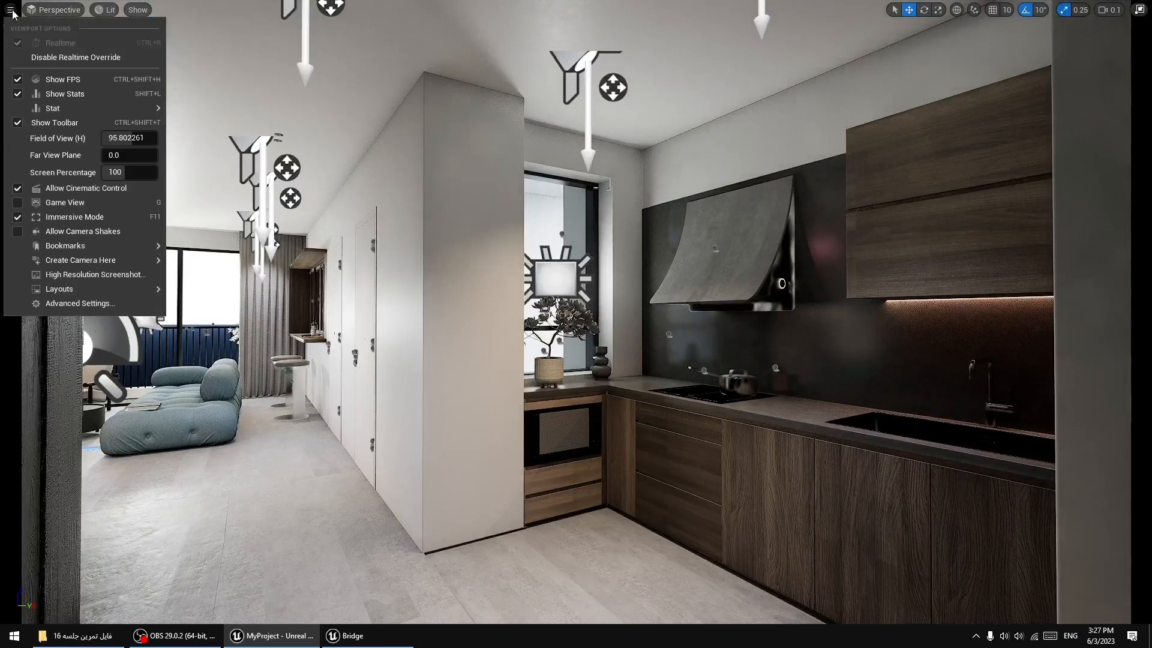
left_click(139, 172)
key("Return")
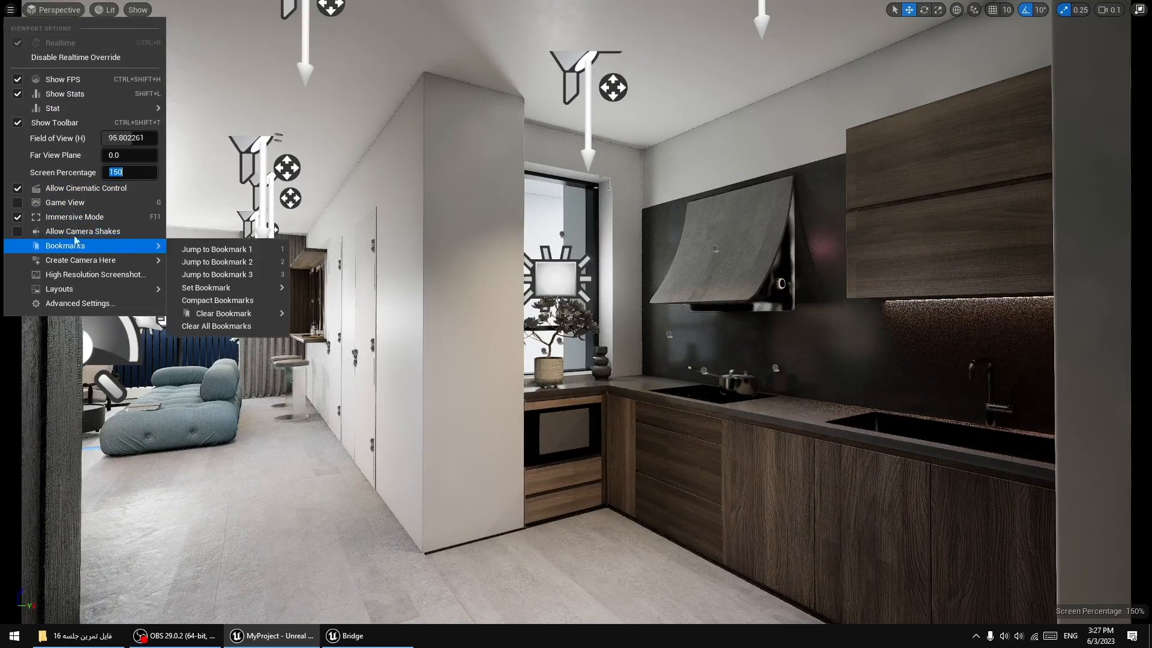
Capture a high resolution screenshot of the kitchen camera view with a size multiplier of 1.0.
left_click(71, 274)
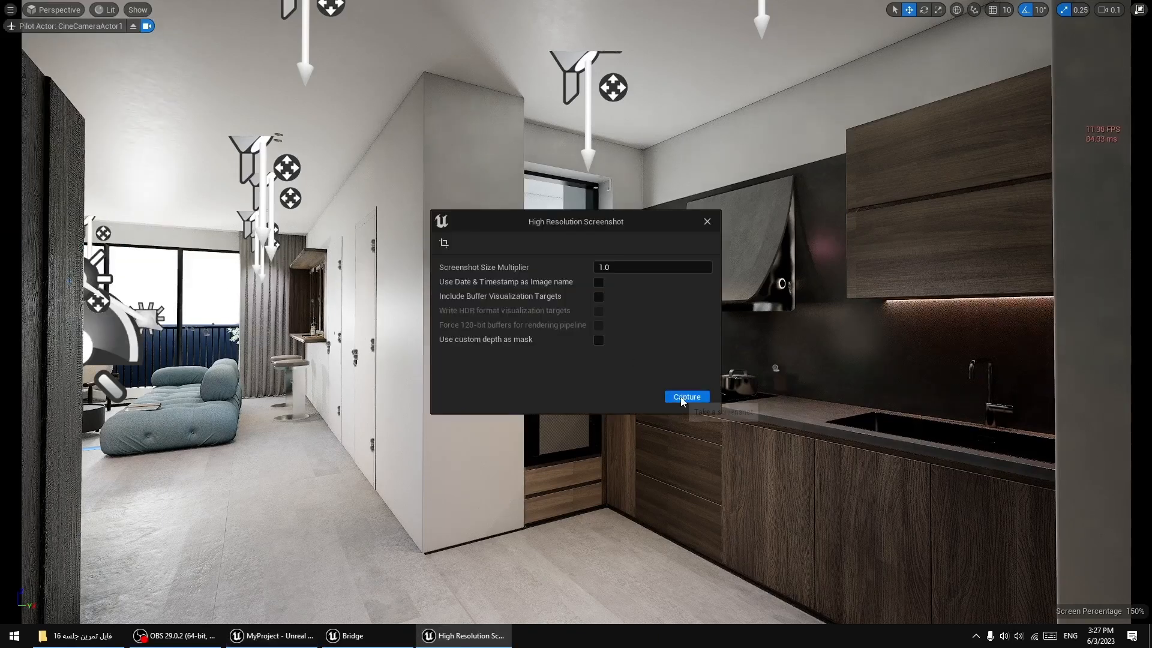
left_click(682, 400)
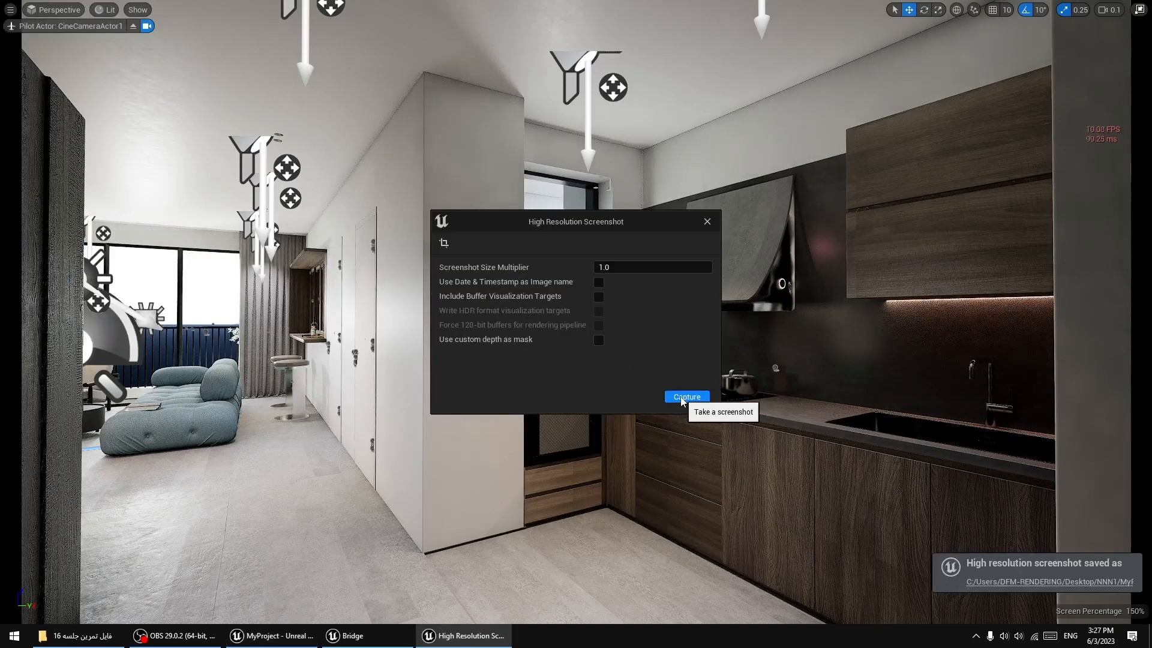
Open HighresScreenshot00000.png from its saved folder, examine the image up close, and close it along with the screenshot dialog.
left_click(1008, 582)
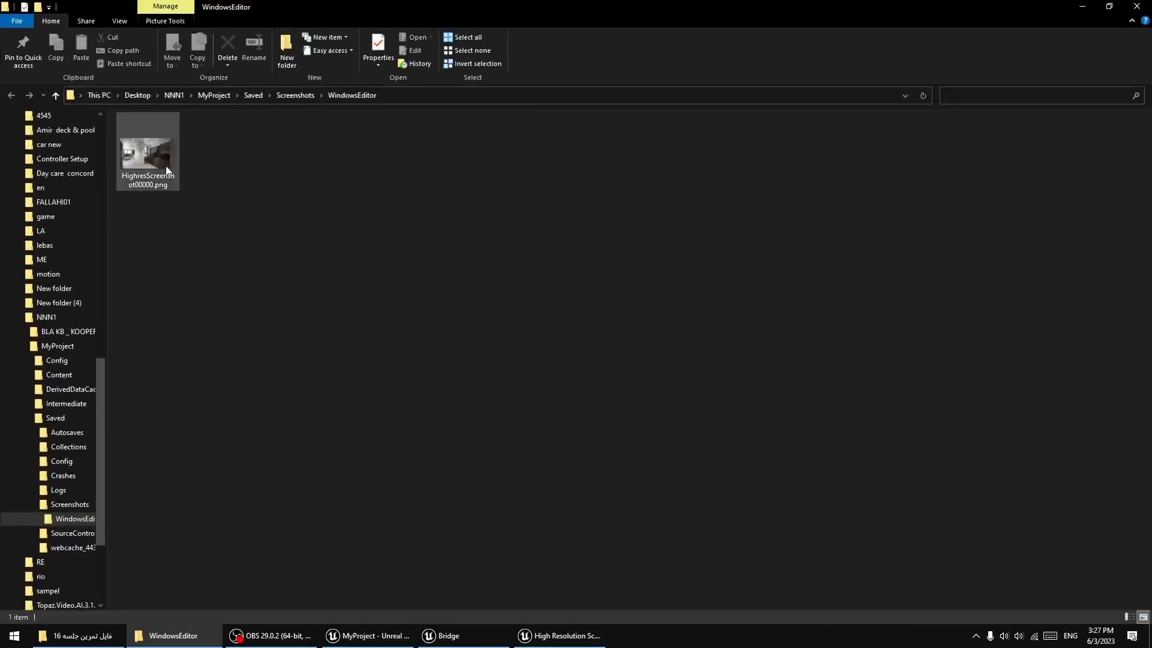
double_click(147, 159)
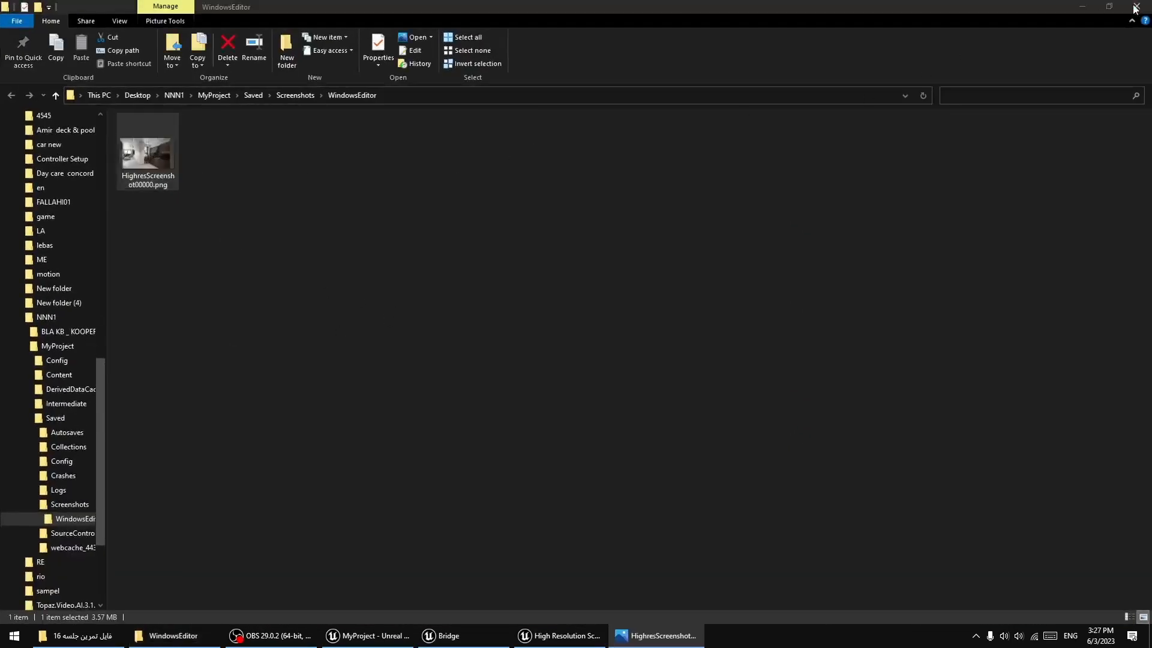
left_click(1136, 8)
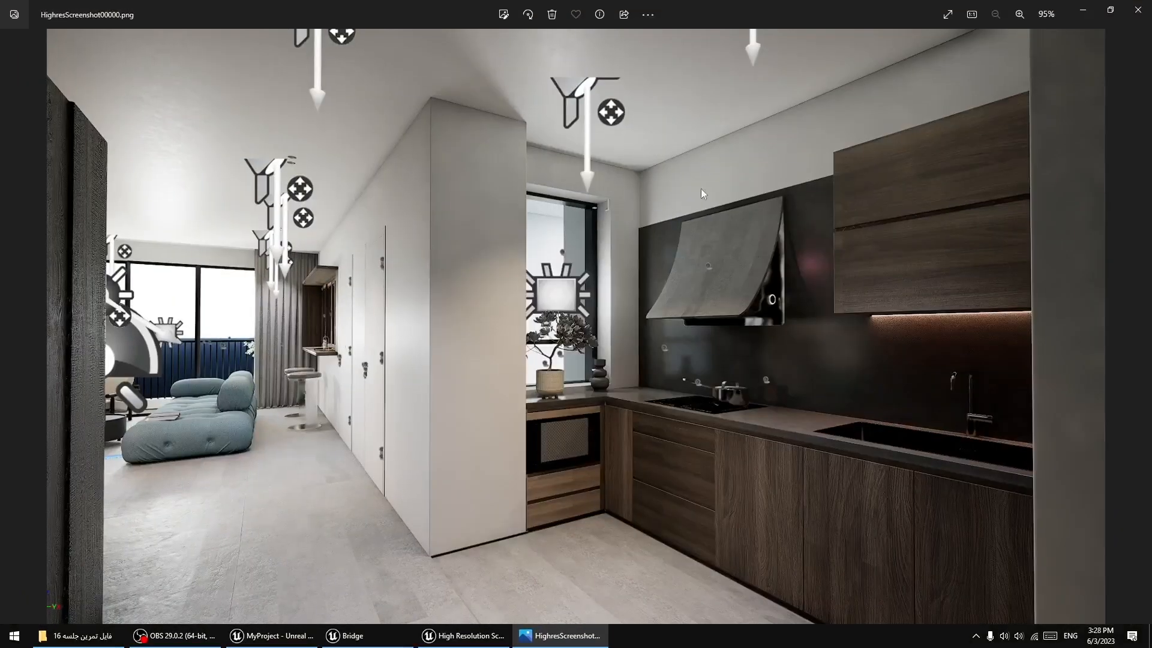
scroll(578, 128, "up", 5)
scroll(578, 128, "down", 5)
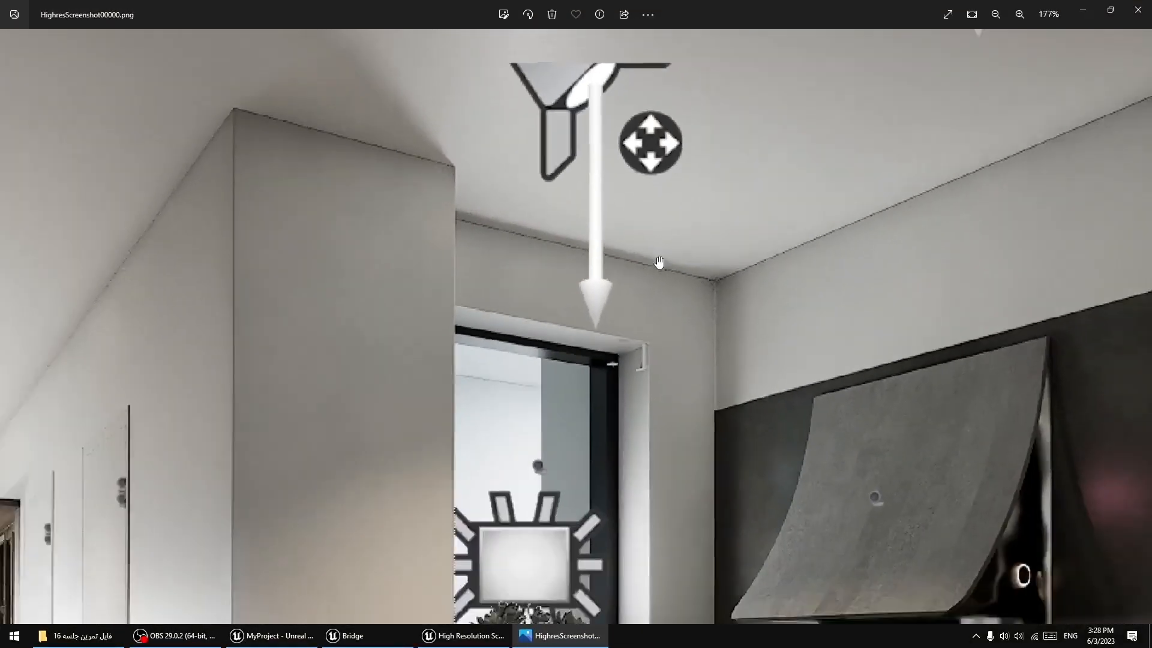
left_click(1138, 9)
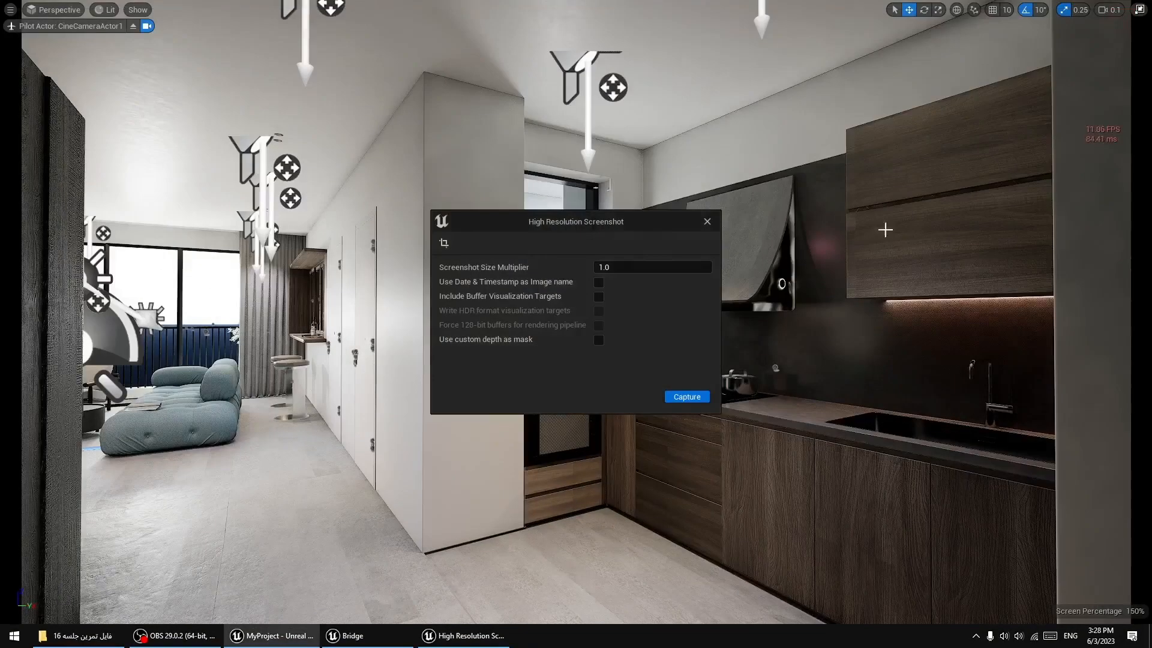
left_click(708, 222)
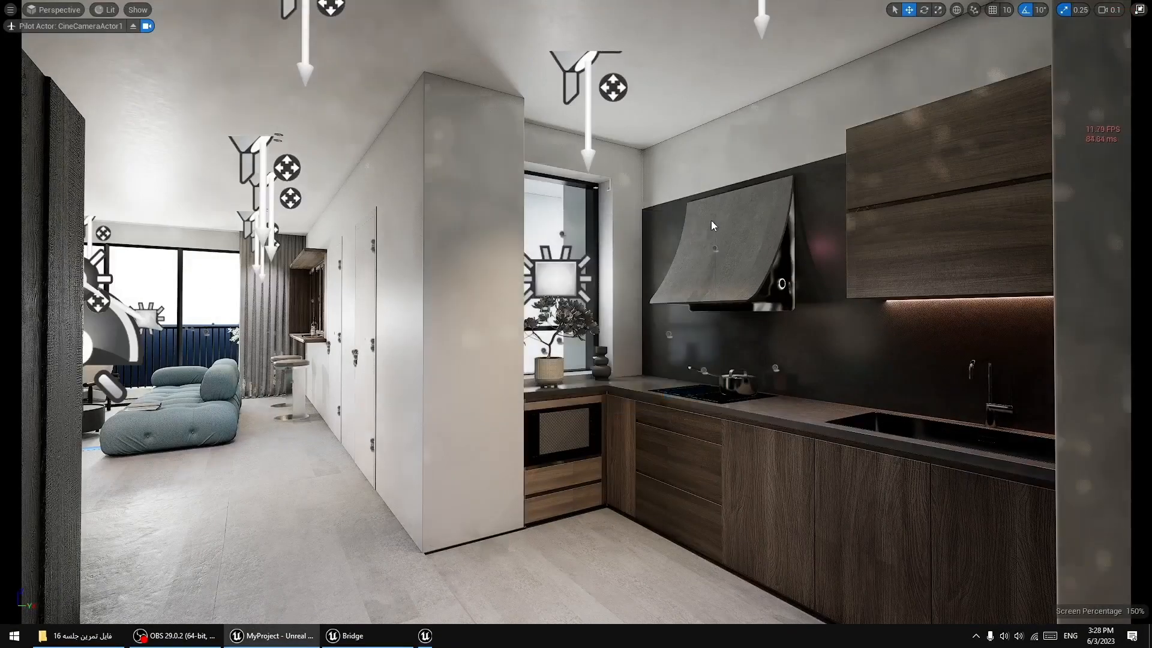
Turn on Game View to hide the light icons and capture another high resolution screenshot at size multiplier 1.0.
key("g")
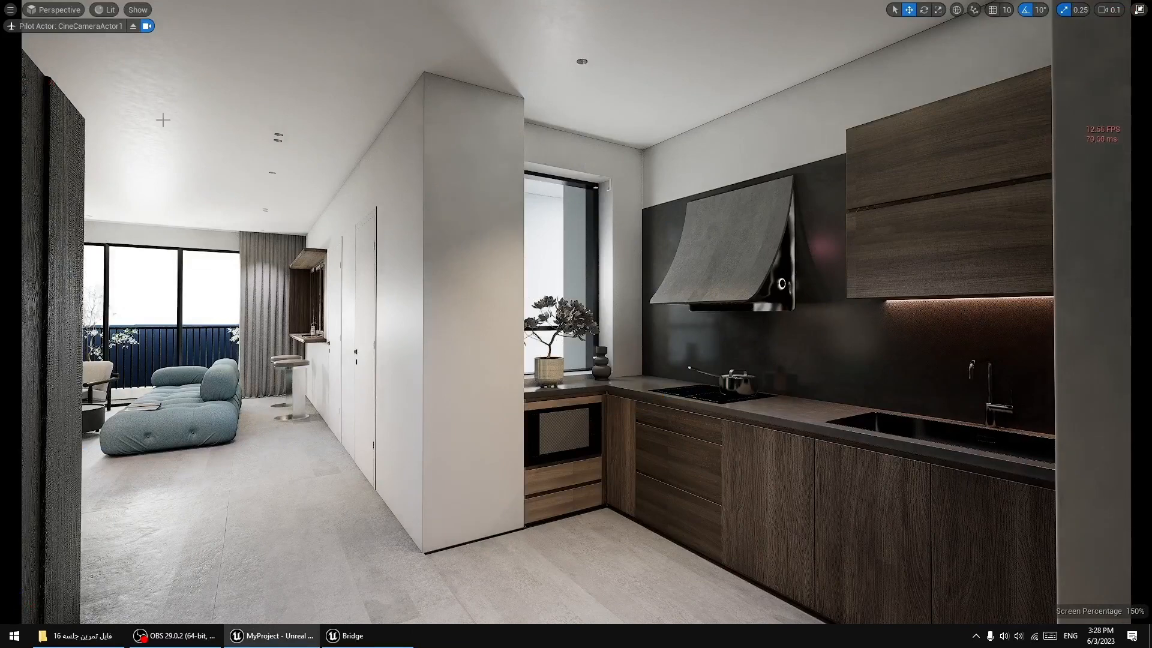
left_click(11, 10)
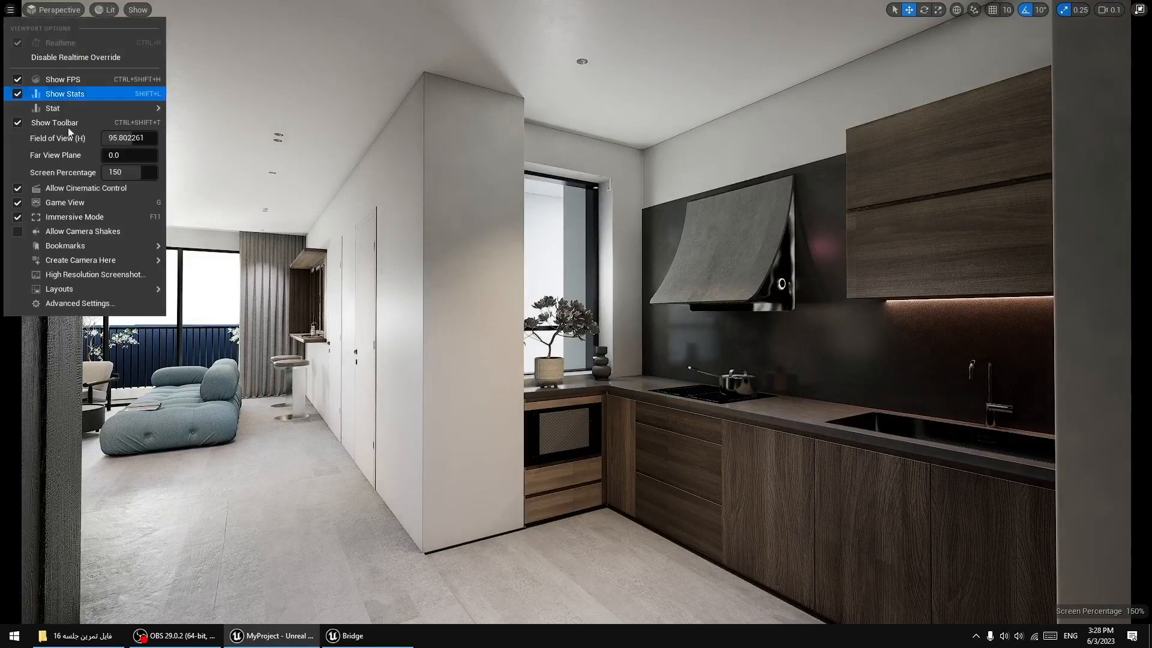
left_click(80, 273)
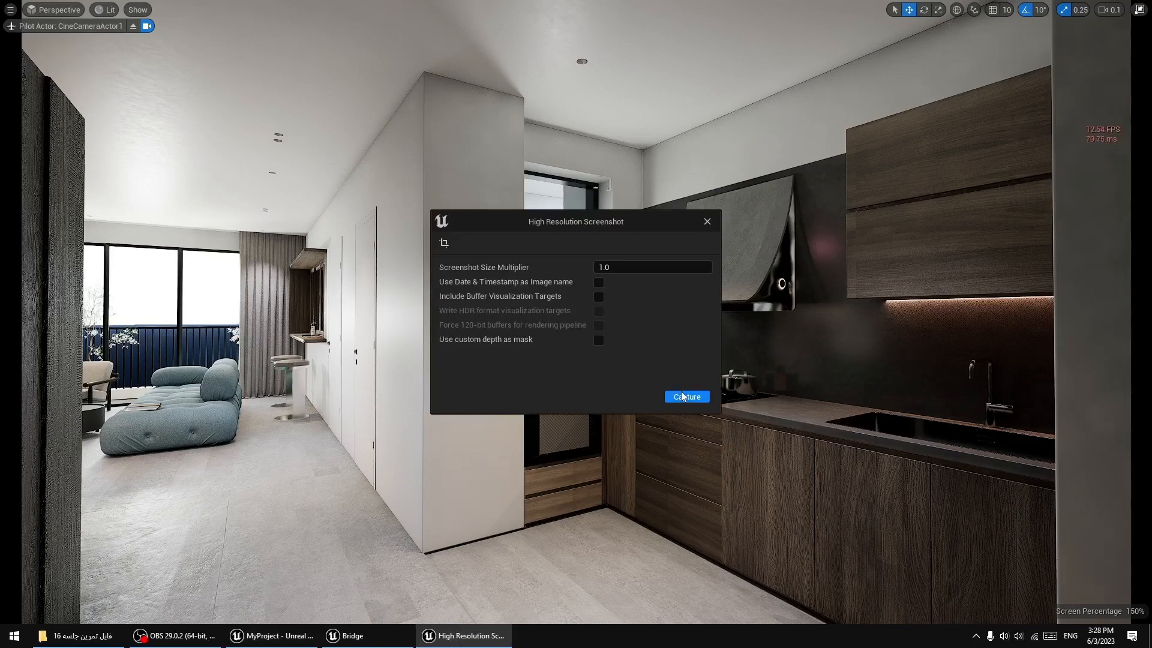
left_click(683, 396)
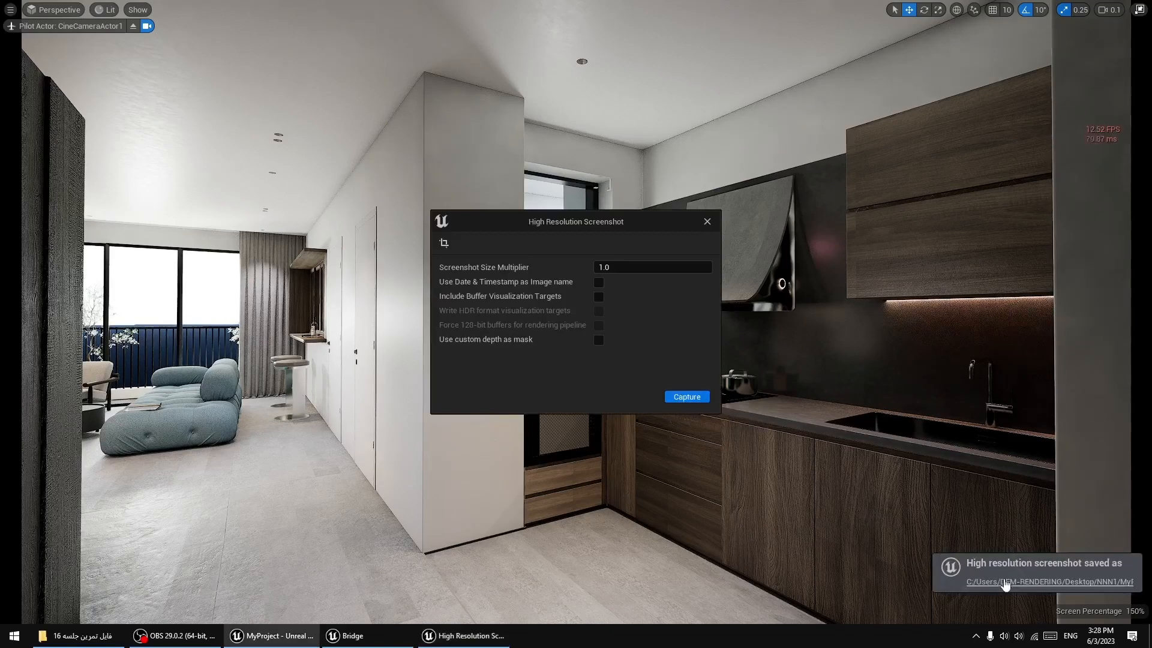
Open HighresScreenshot00001.png from its saved folder, examine the living area and kitchen up close, and close it along with the screenshot dialog.
left_click(1006, 585)
double_click(211, 170)
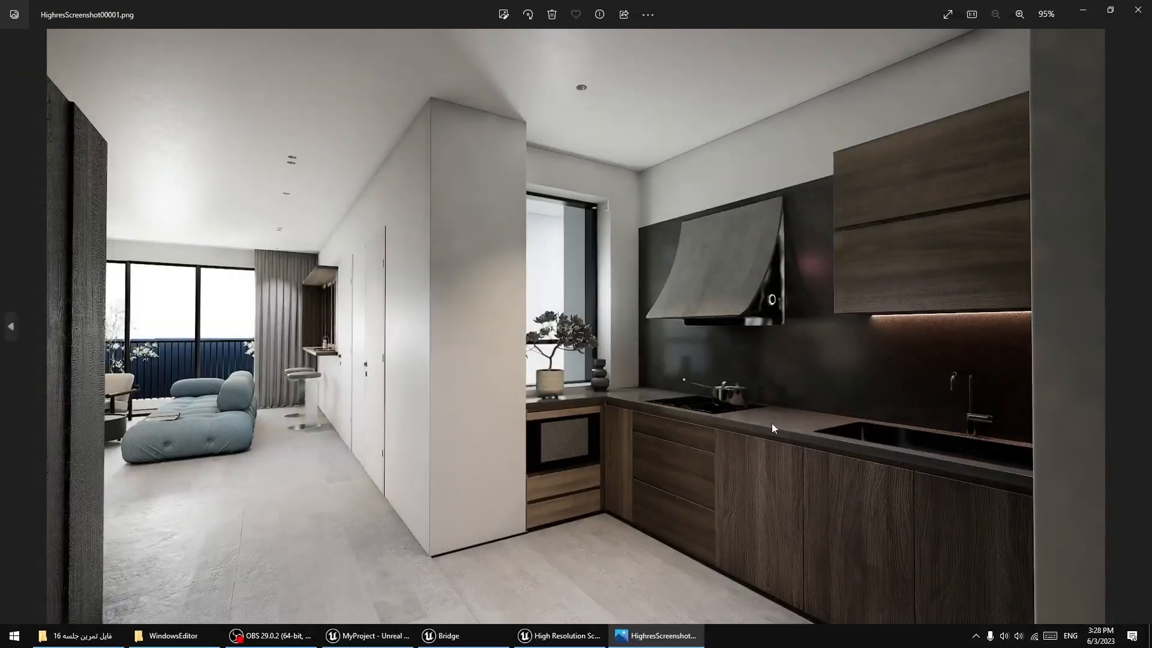
scroll(187, 420, "up", 7)
scroll(190, 420, "down", 6)
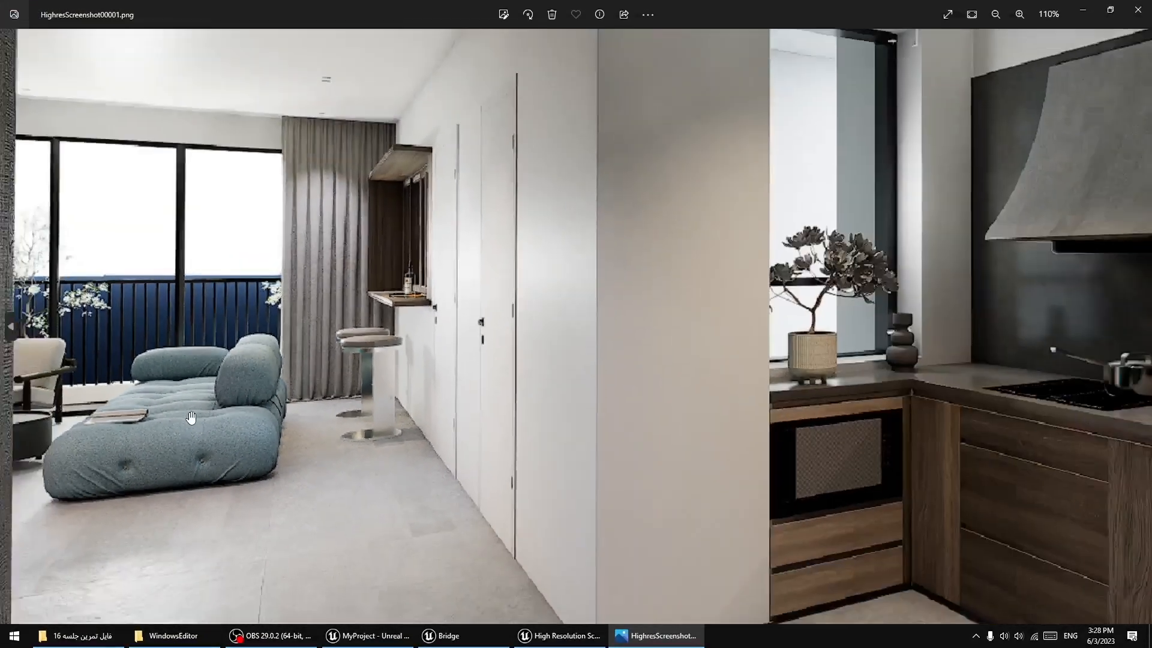
scroll(542, 454, "up", 4)
scroll(295, 393, "down", 5)
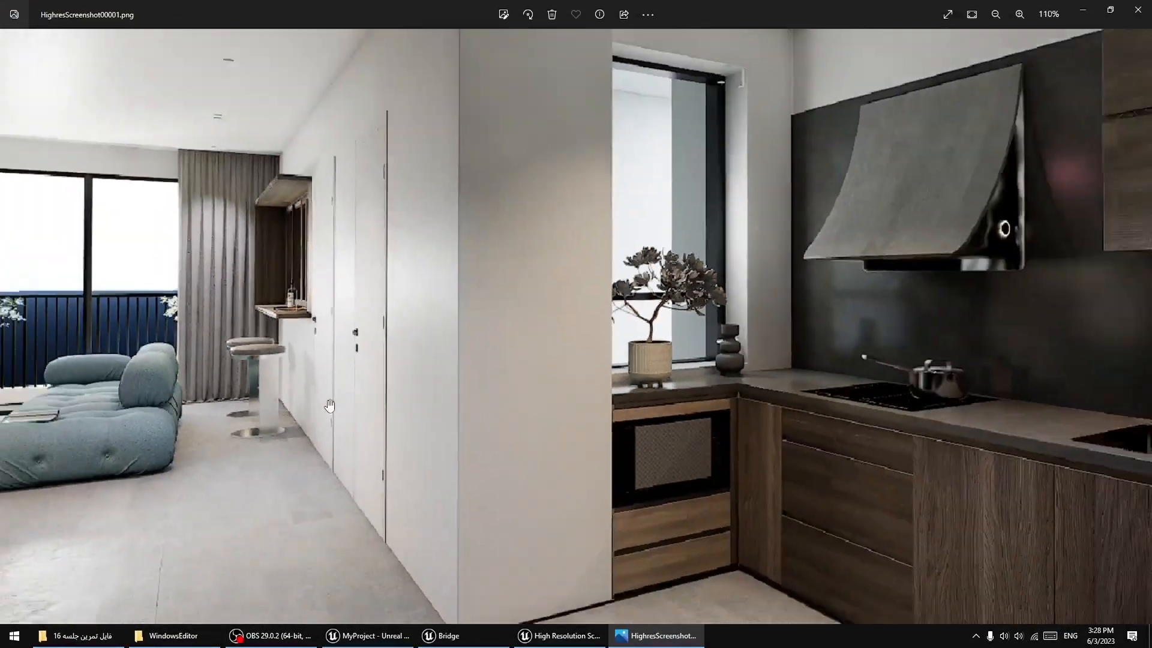
scroll(594, 384, "up", 9)
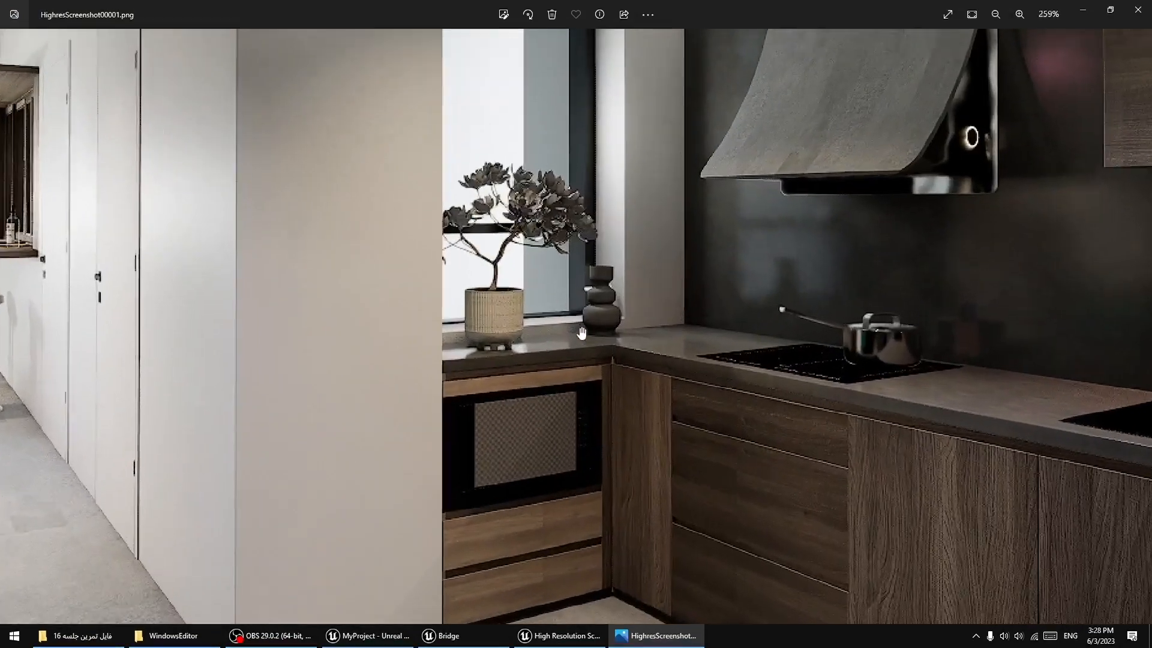
scroll(588, 329, "down", 9)
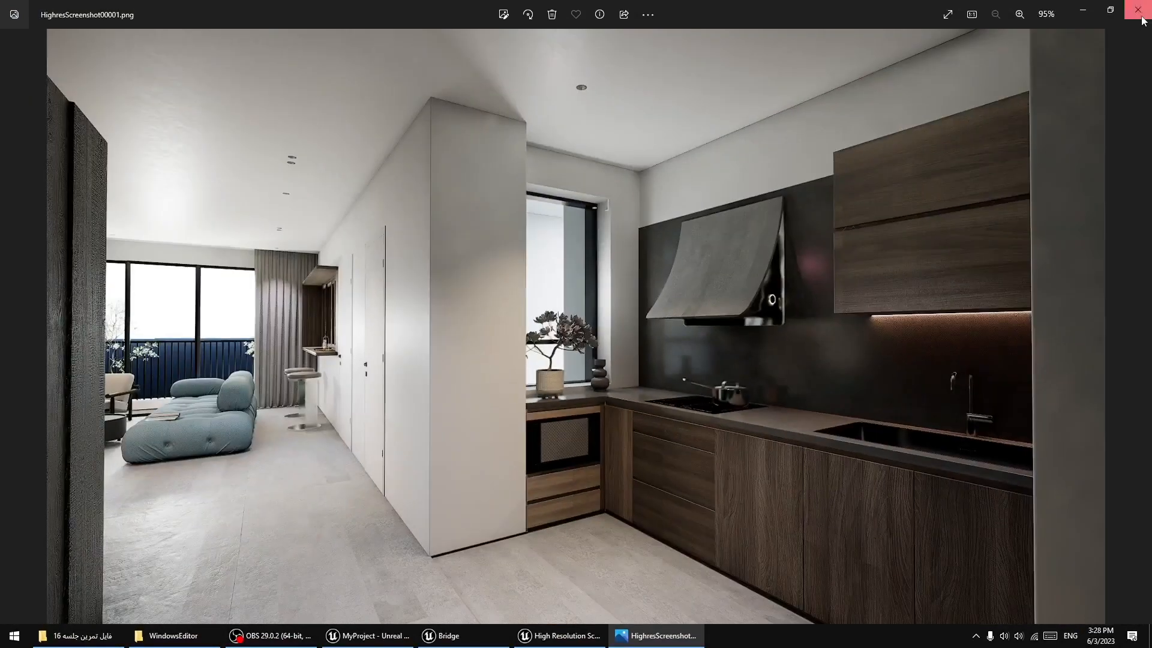
left_click(1138, 10)
left_click(1136, 7)
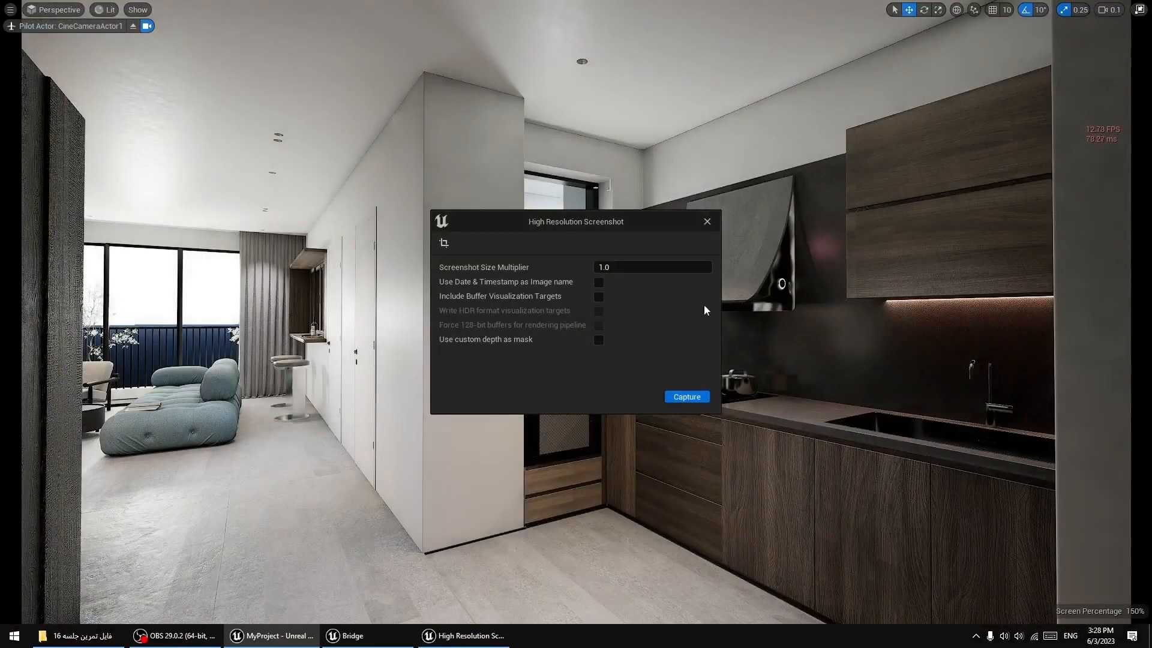
left_click(707, 221)
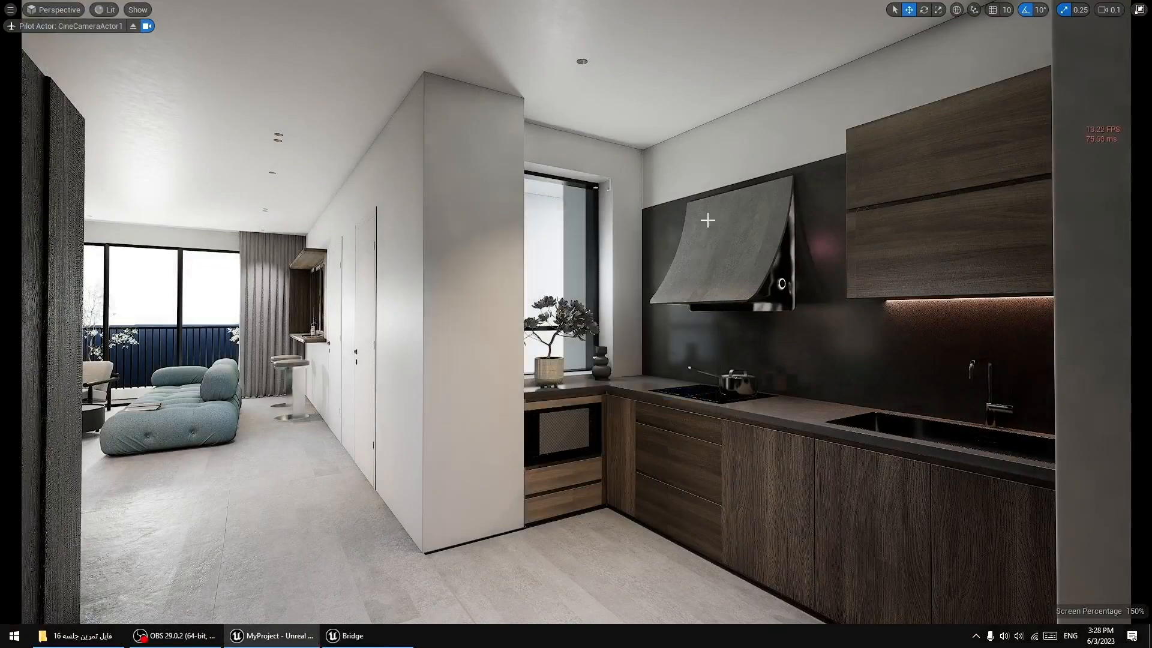
Take the viewport out of immersive mode, back to the standard editor layout.
key("F11")
left_click(206, 75)
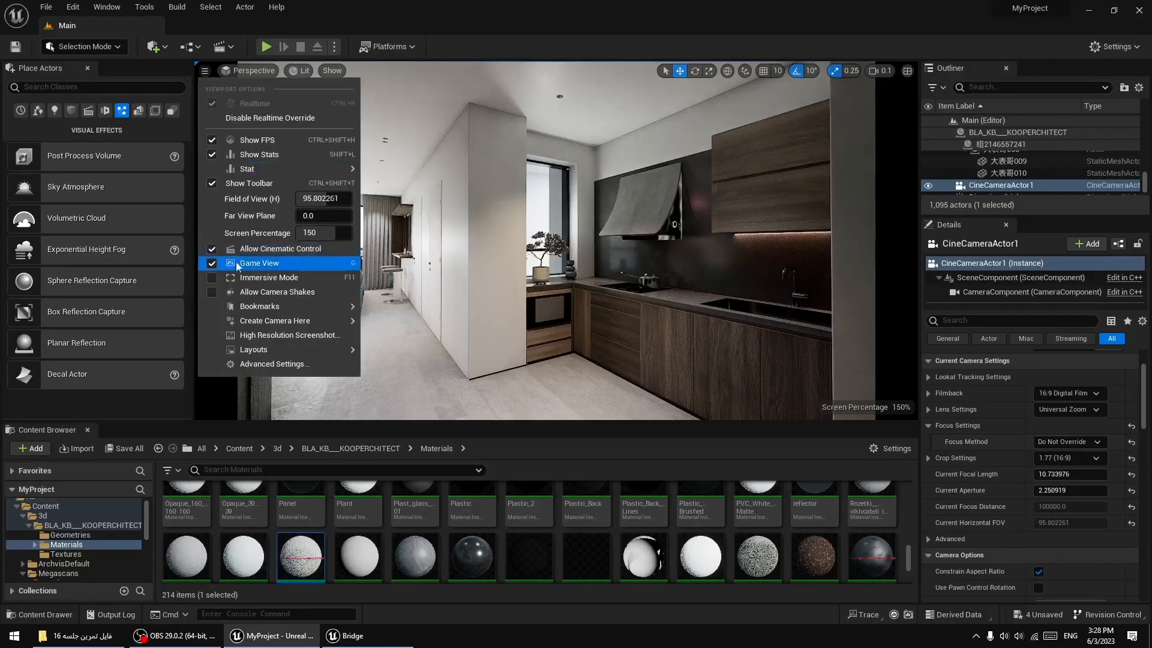
left_click(262, 278)
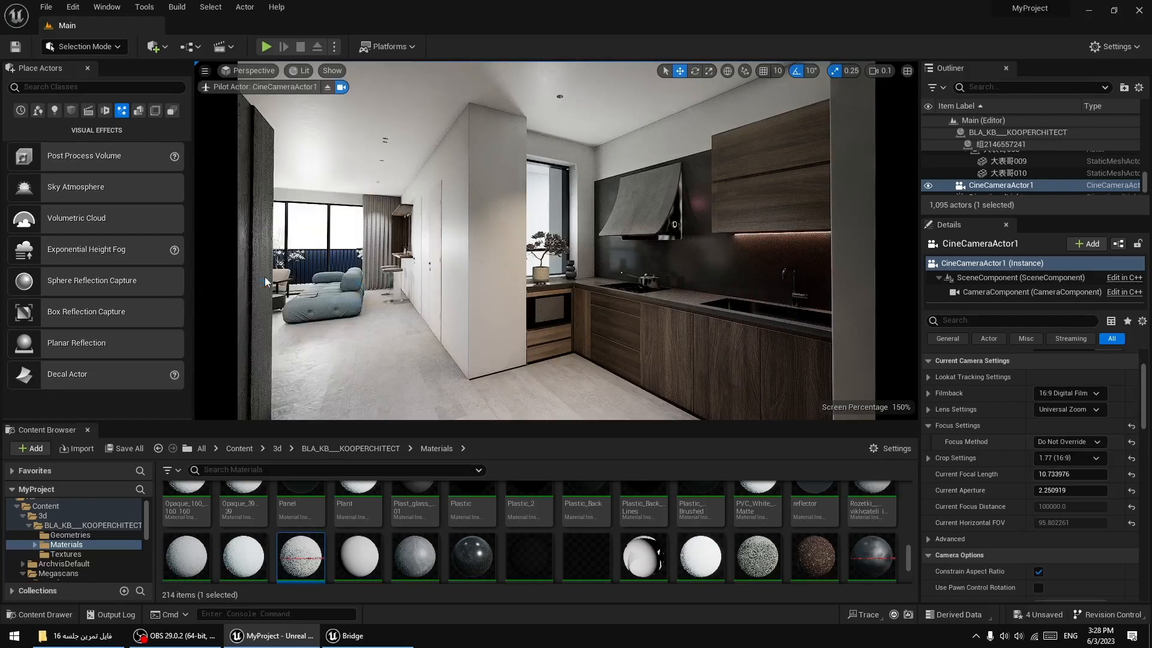
left_click(11, 11)
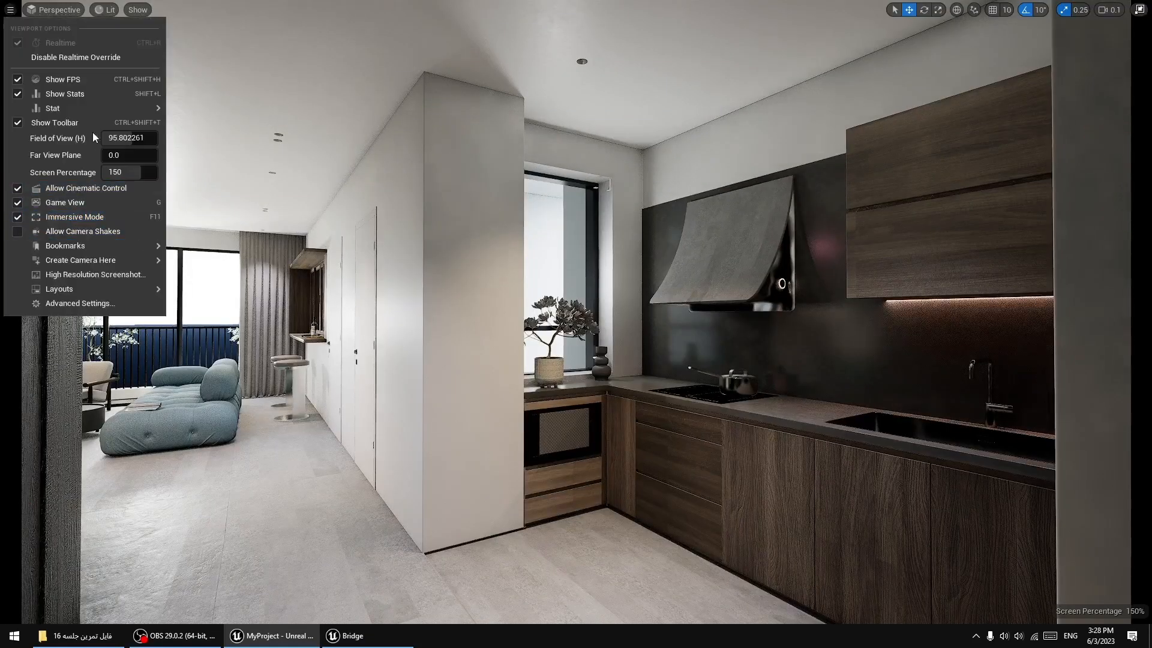
left_click(68, 220)
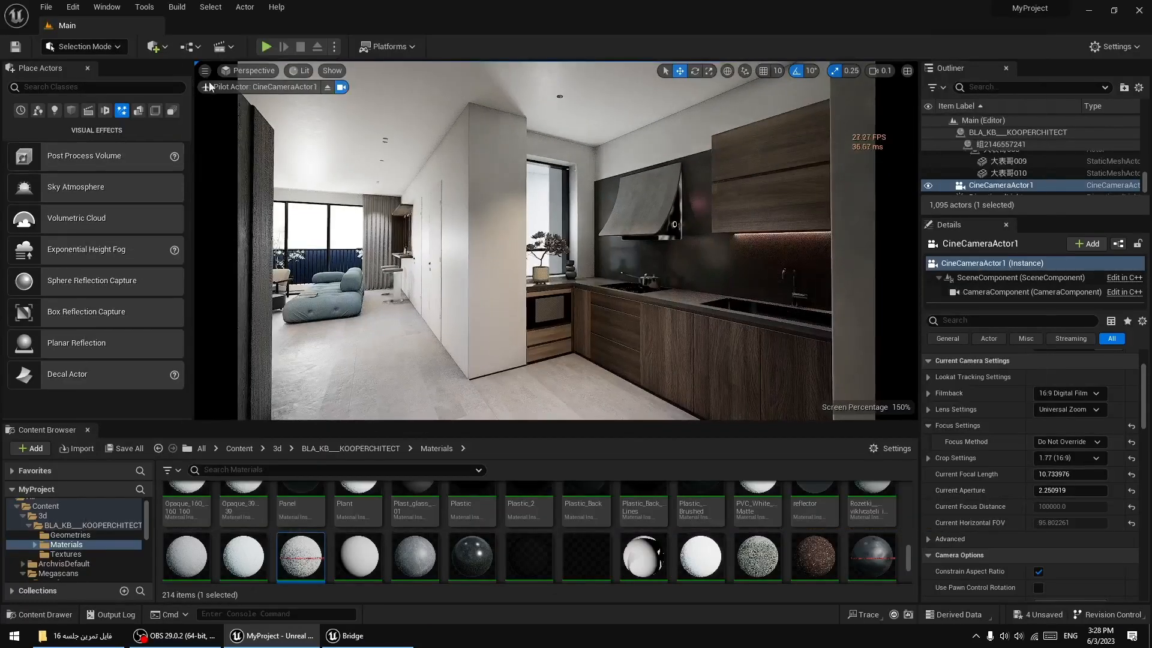
Set the viewport's Screen Percentage to 100.
left_click(204, 71)
left_click(323, 232)
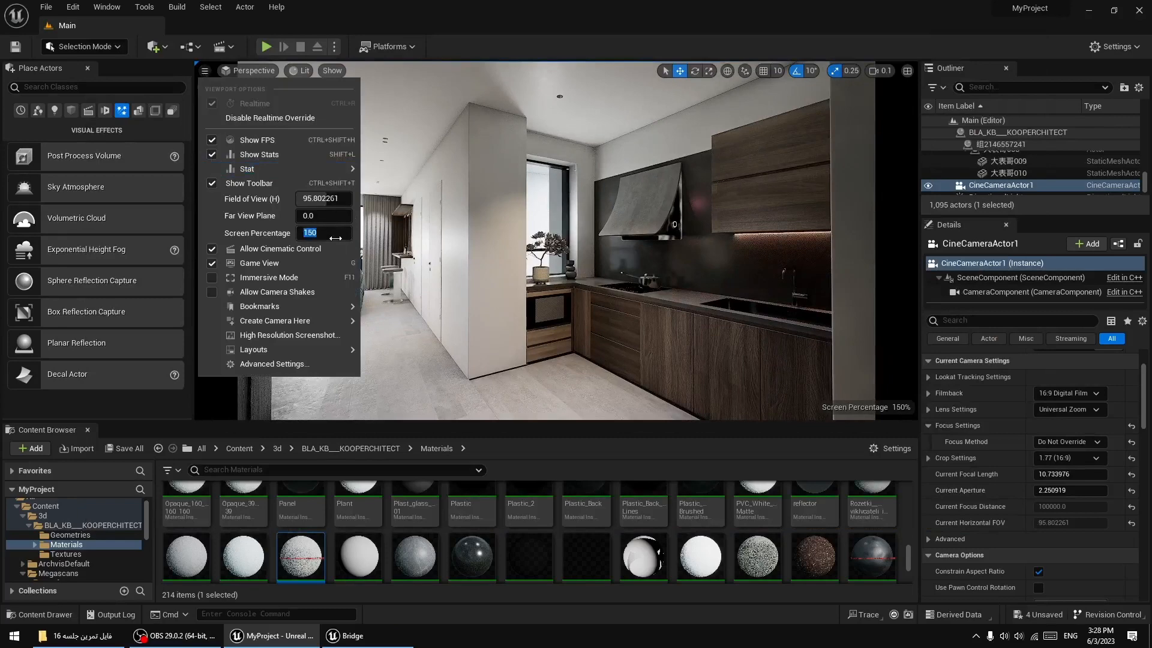
key("Return")
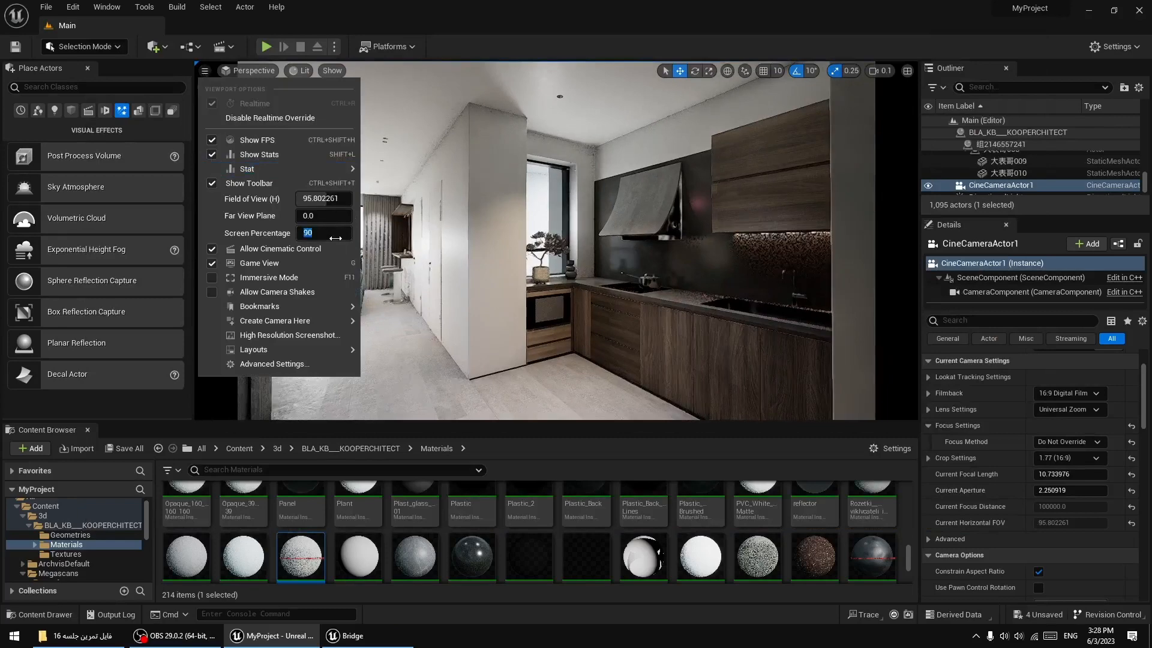
type("100")
key("Return")
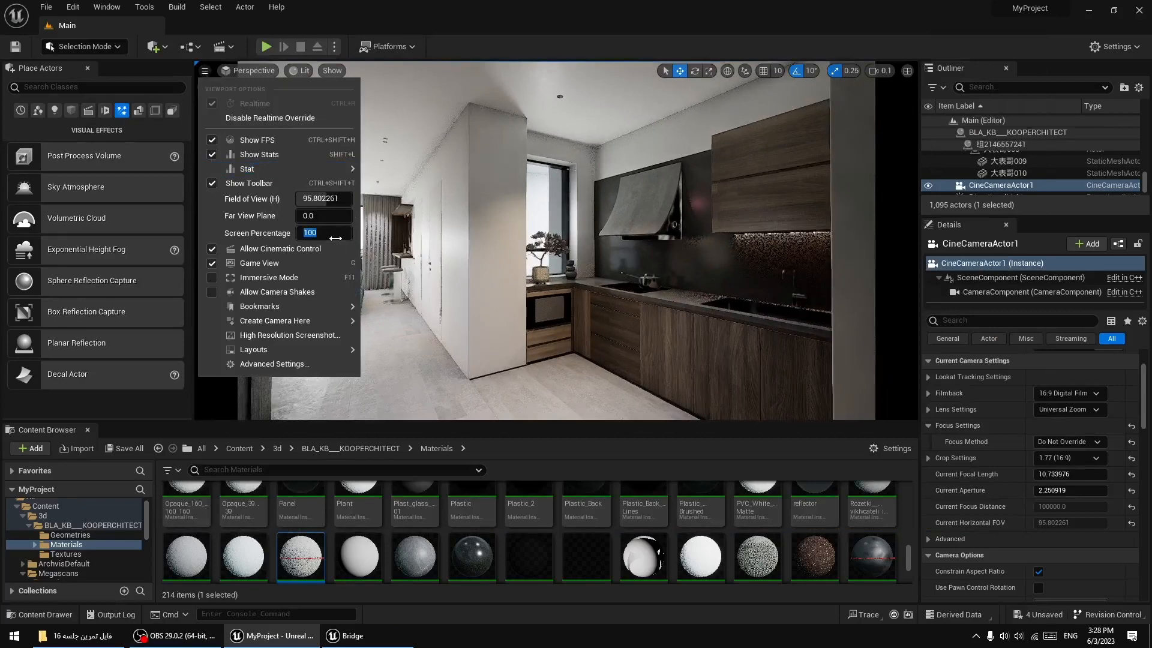
left_click(530, 245)
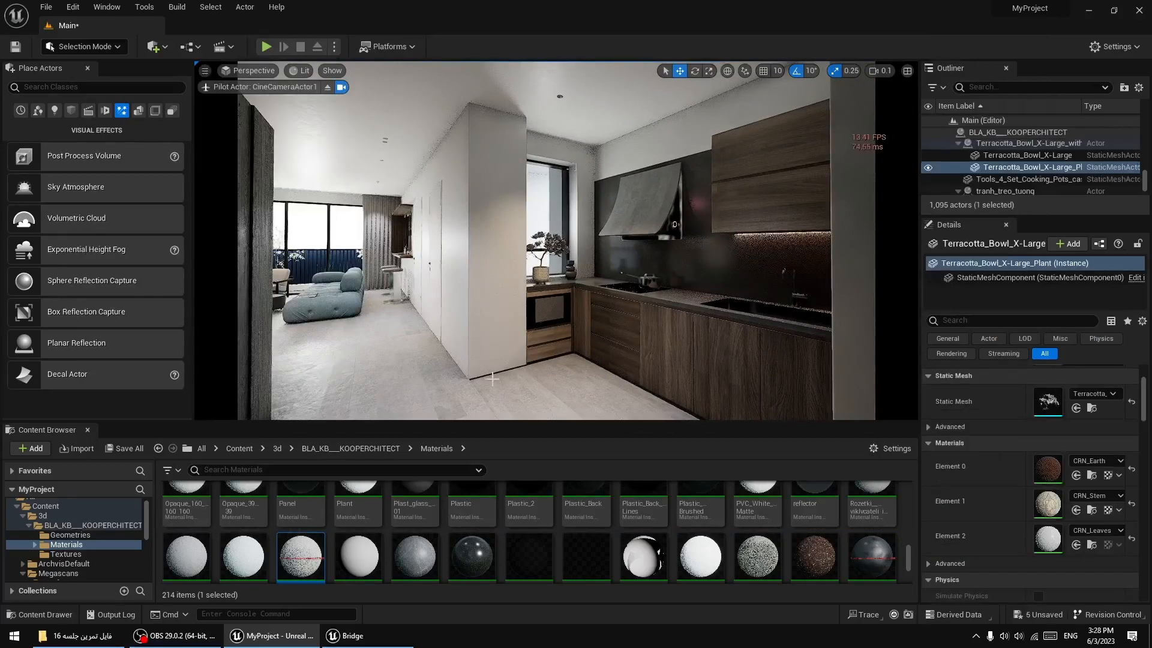
Create a Level Sequence in the 3d content folder and name it with the person's first name.
scroll(63, 531, "up", 1)
left_click(67, 525)
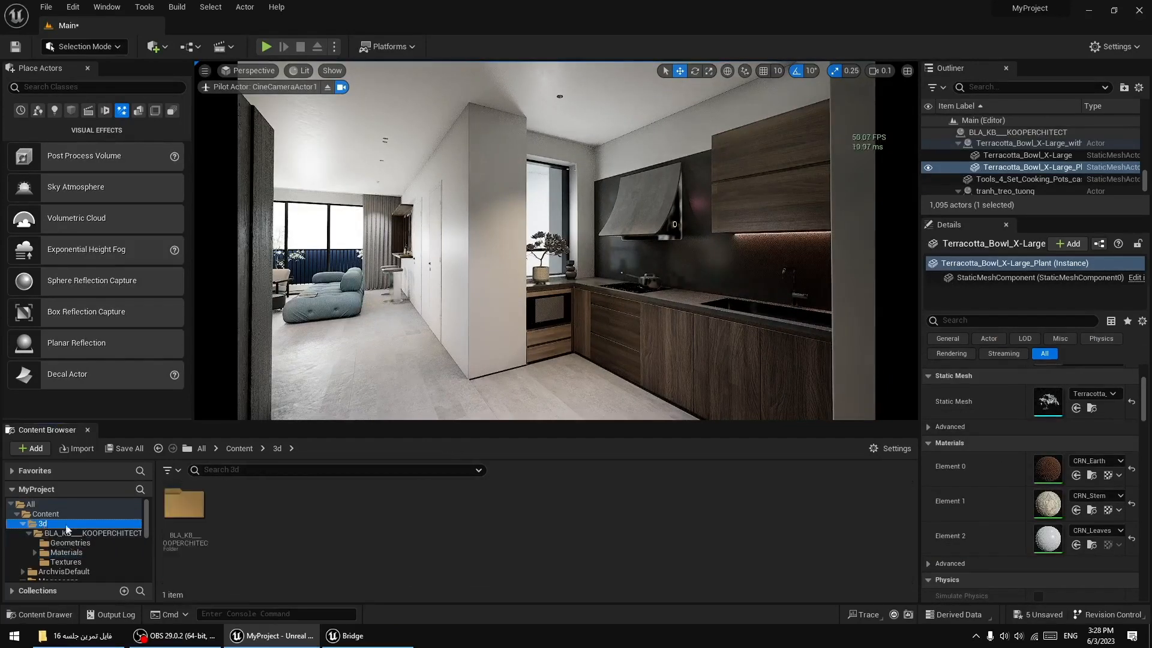
right_click(352, 530)
mouse_move(410, 281)
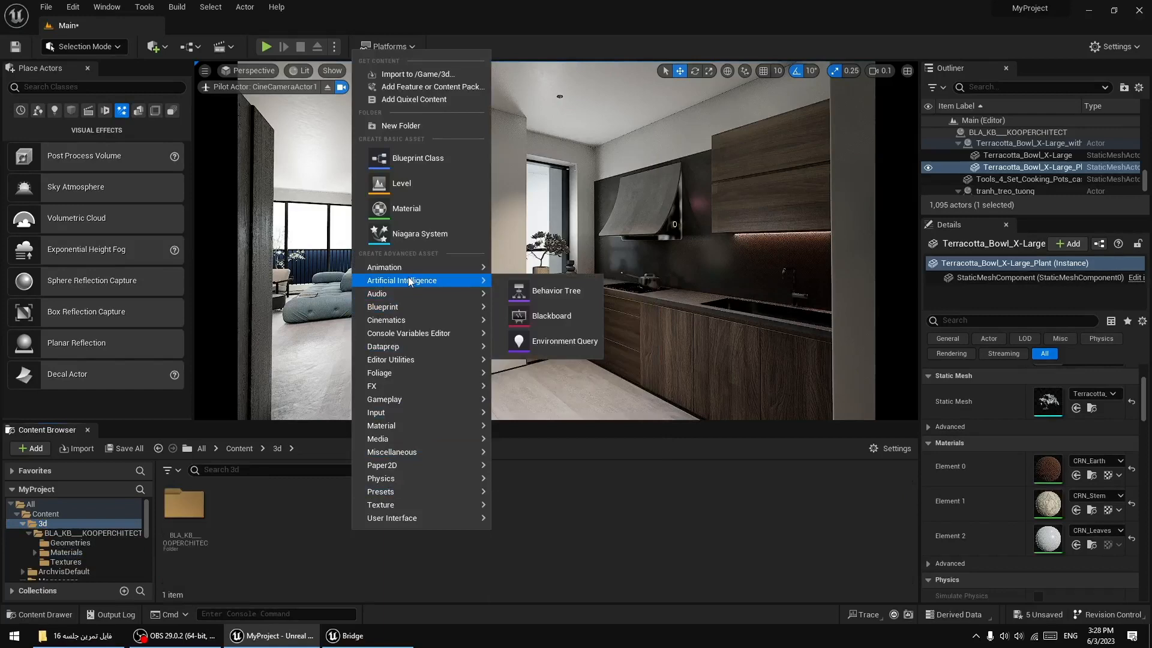
mouse_move(405, 320)
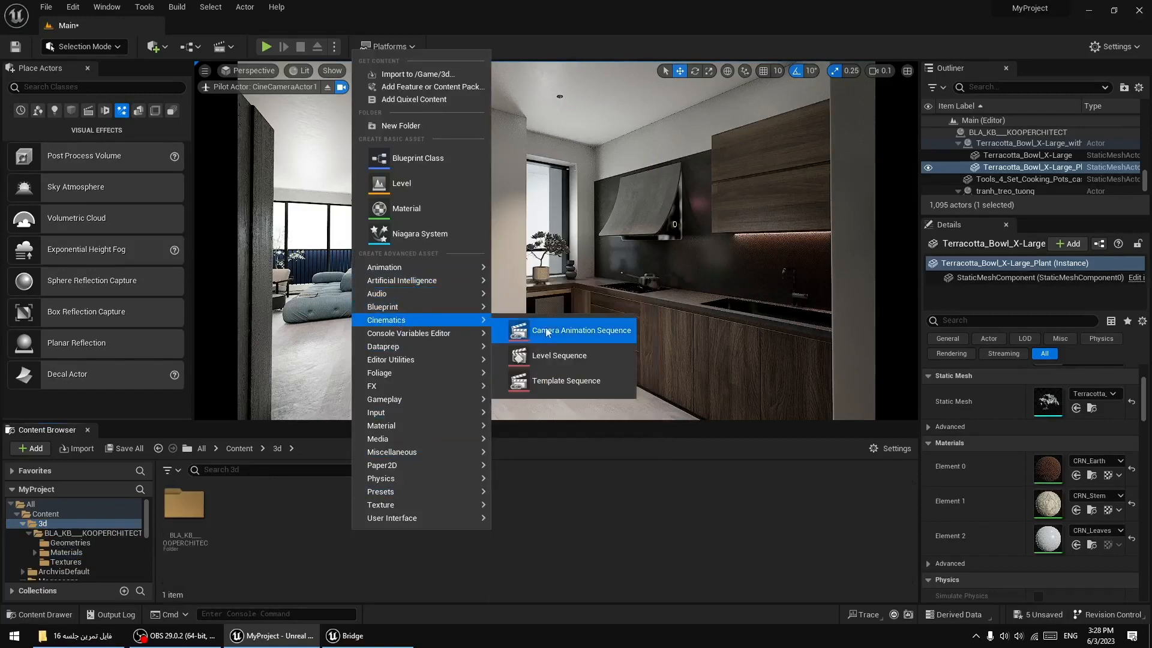
left_click(562, 357)
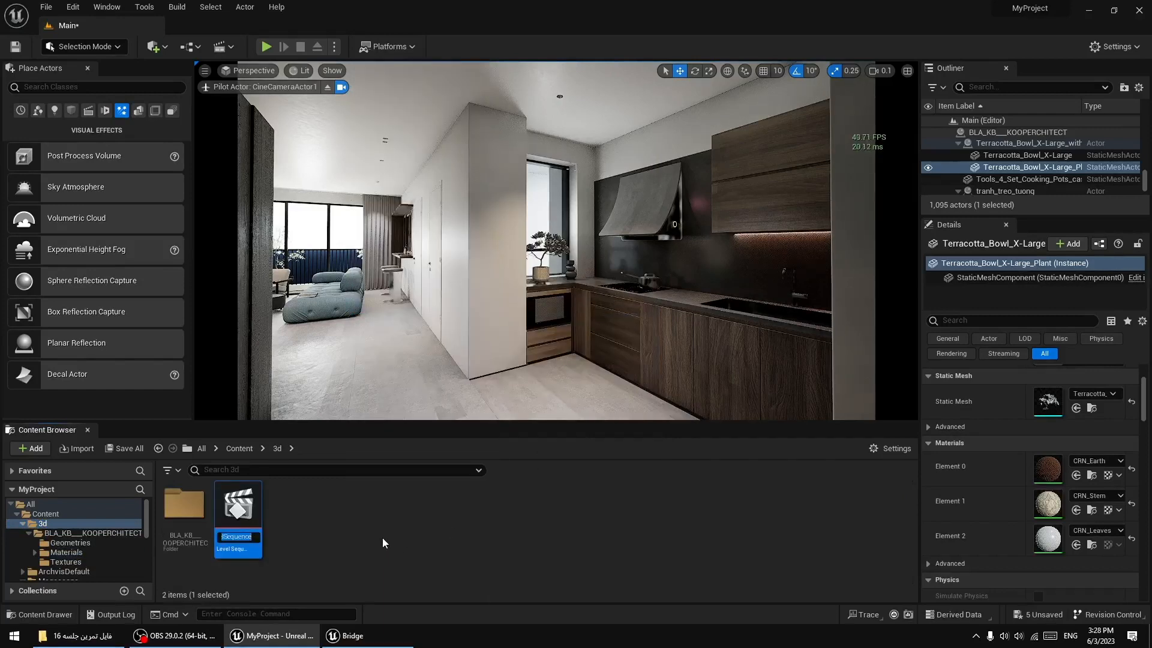
type("mohammad")
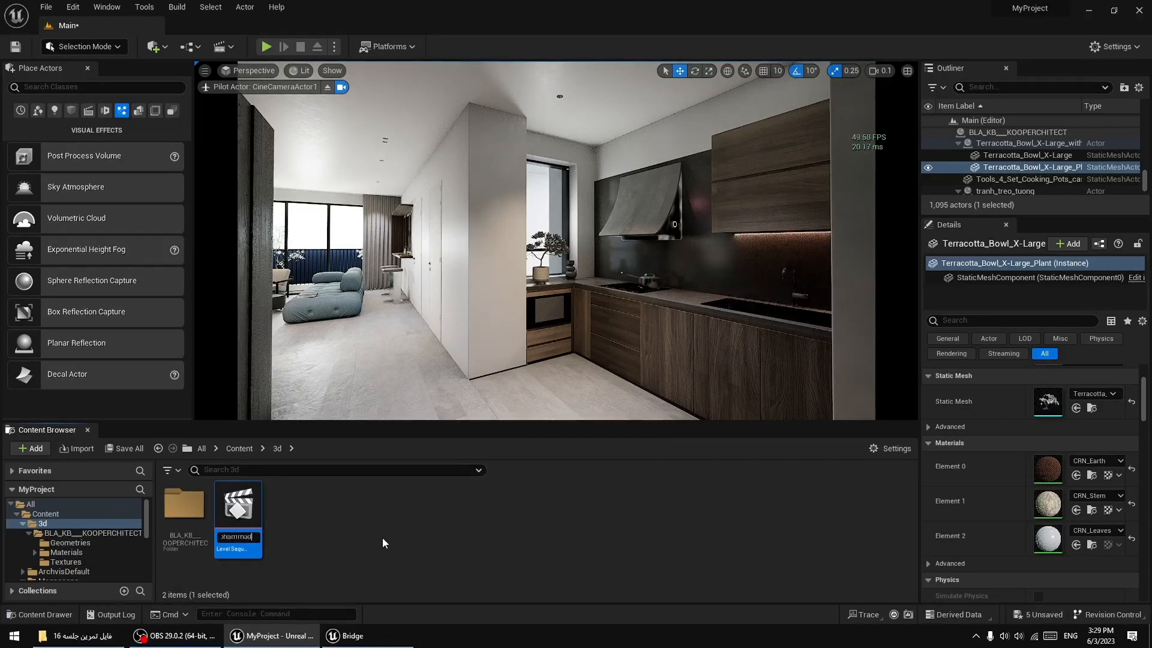
key("Return")
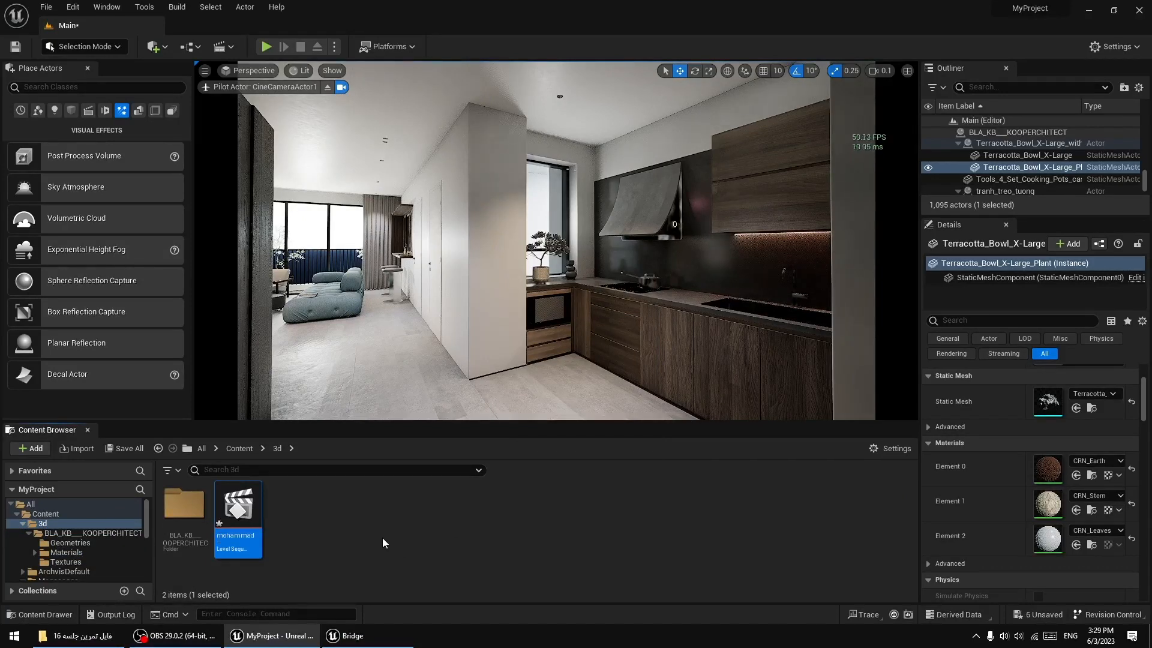
Open the new level sequence and dock Sequencer beside the Content Browser.
double_click(240, 503)
left_click_drag(331, 145, 137, 430)
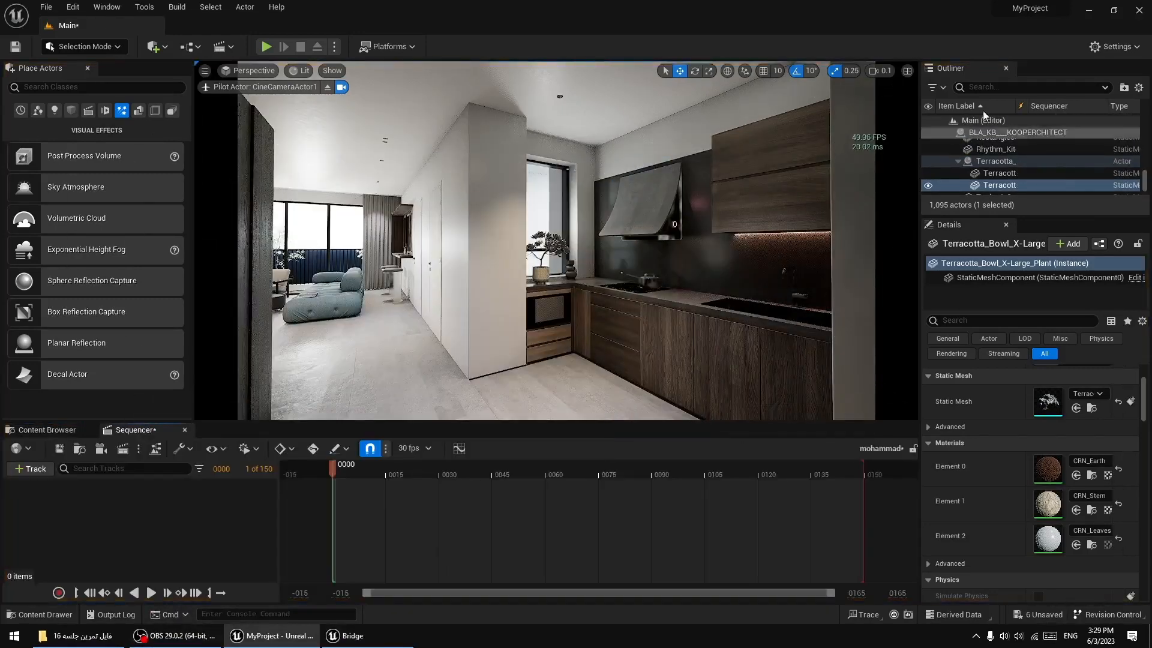
Filter the Outliner by "cam", eject from the piloted camera, and add CineCameraActor1 to the sequence's tracks.
left_click(987, 88)
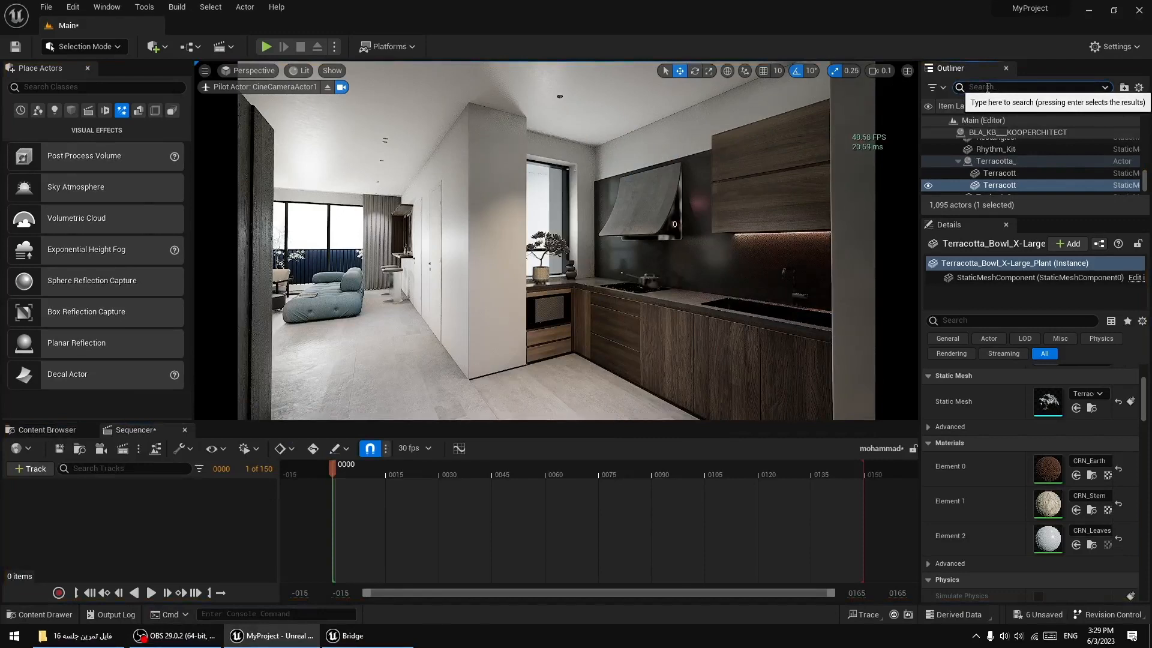
type("cam")
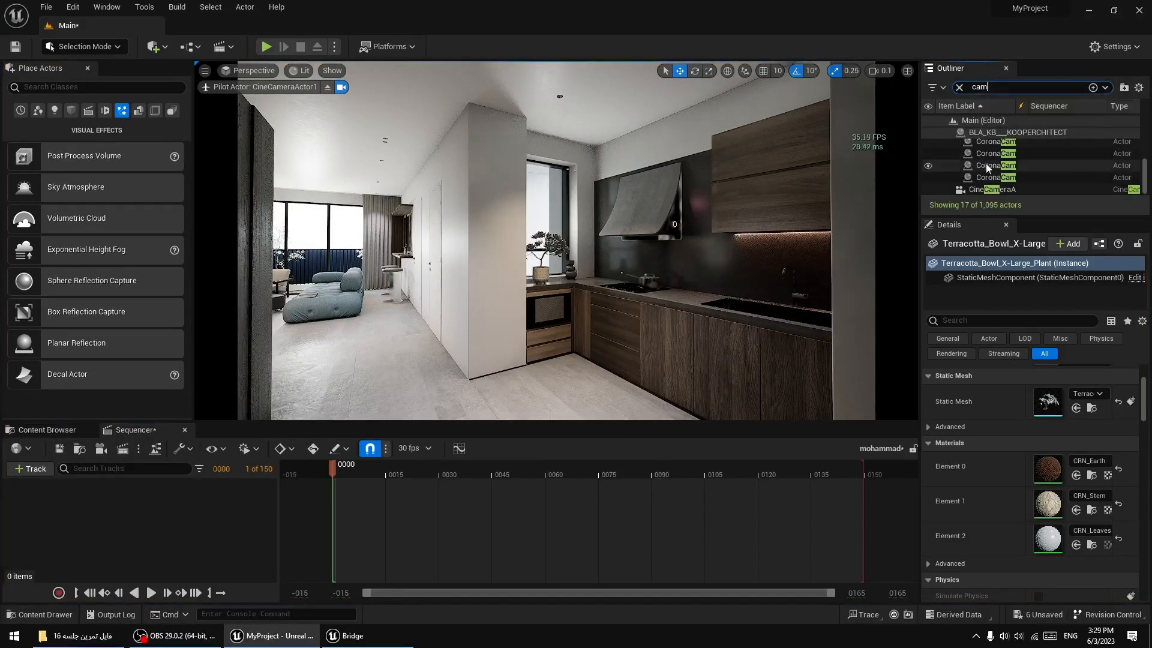
left_click(1008, 191)
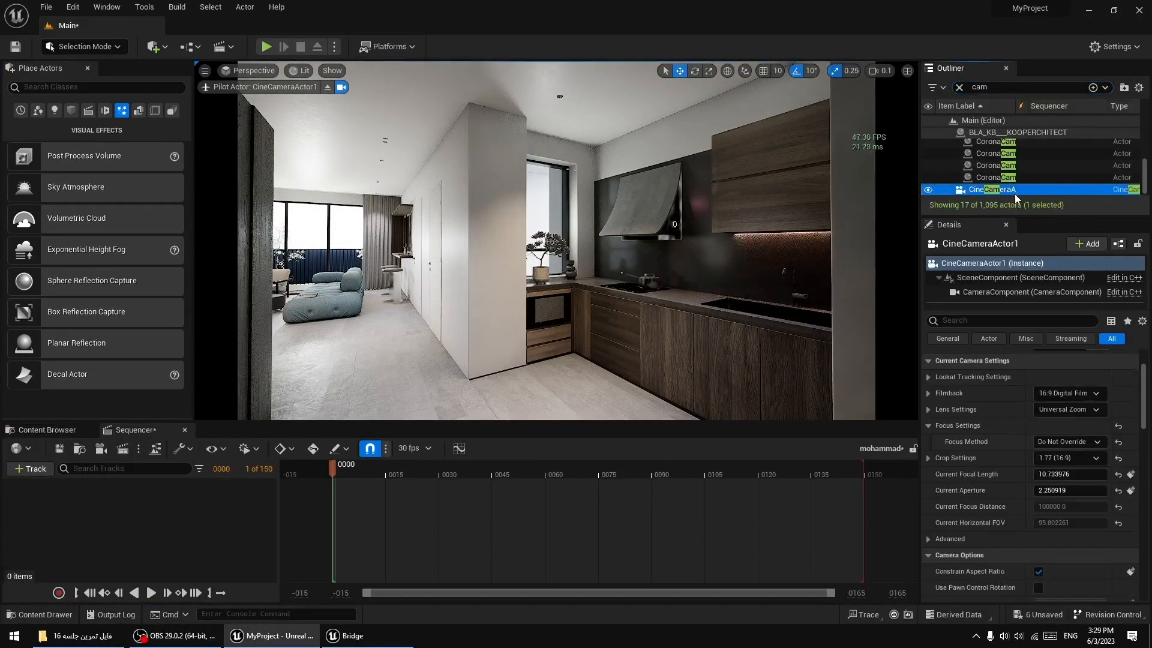
left_click(327, 88)
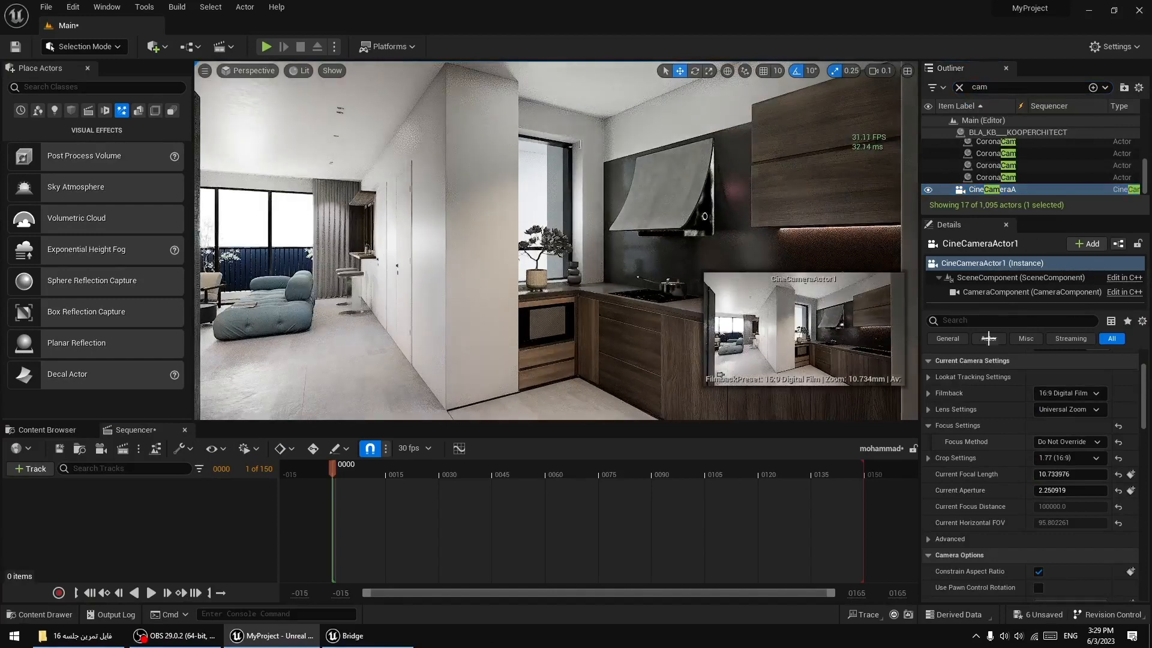
left_click(1018, 167)
left_click(1027, 188)
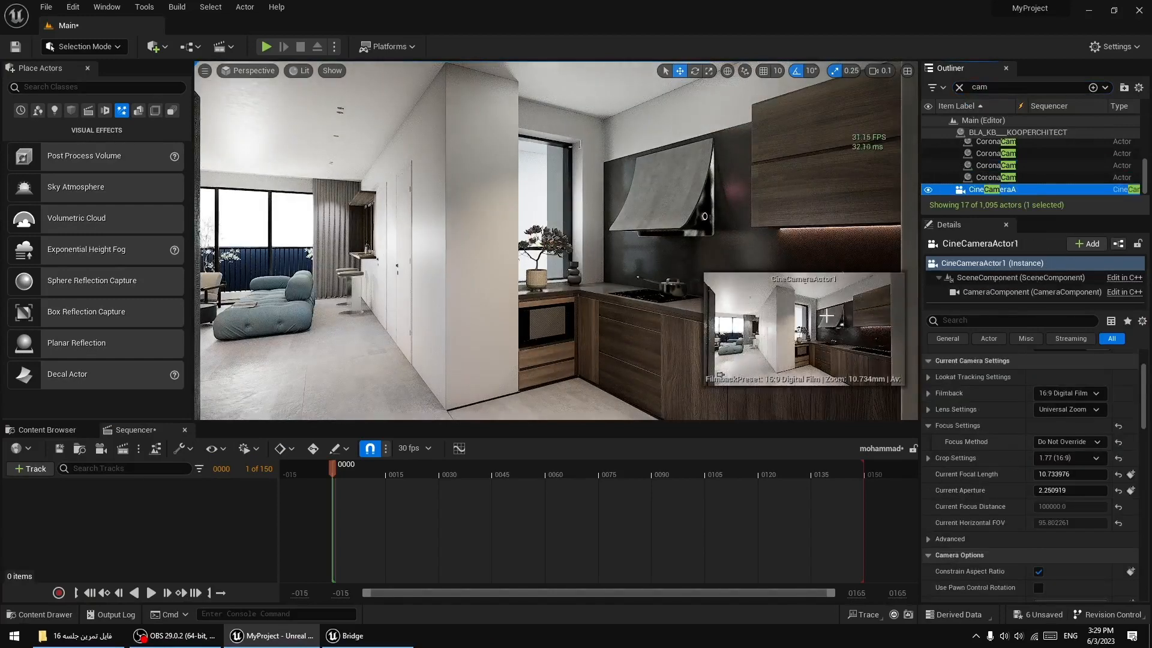
left_click_drag(1031, 185, 120, 516)
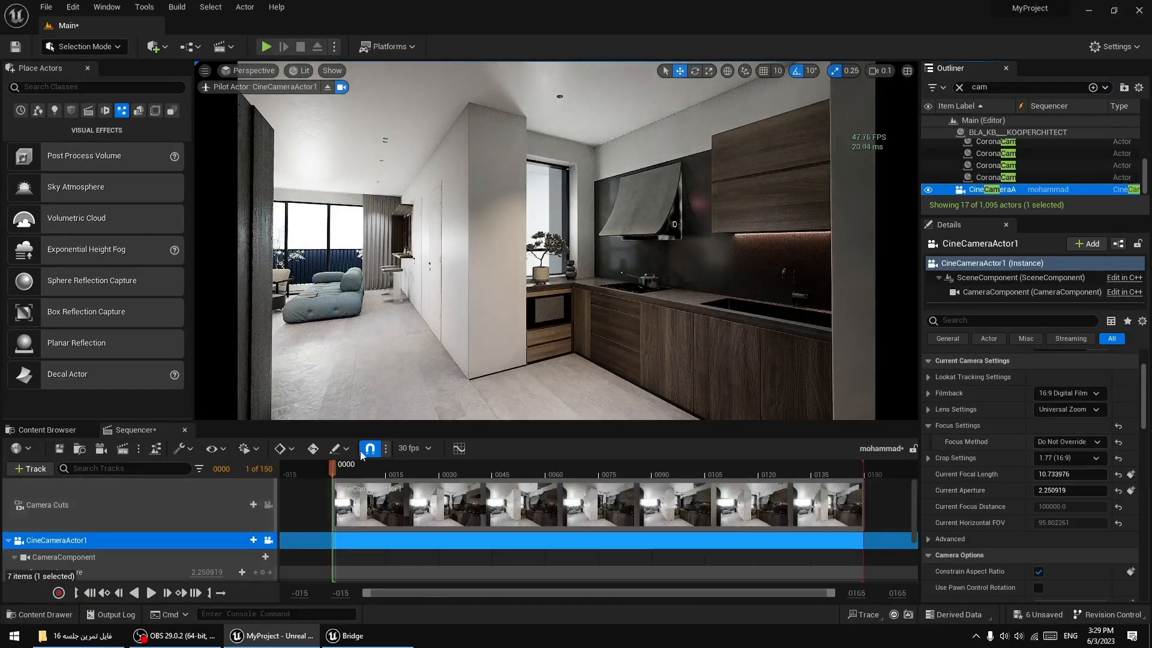
Make Sequencer show its time as Seconds.
left_click(385, 449)
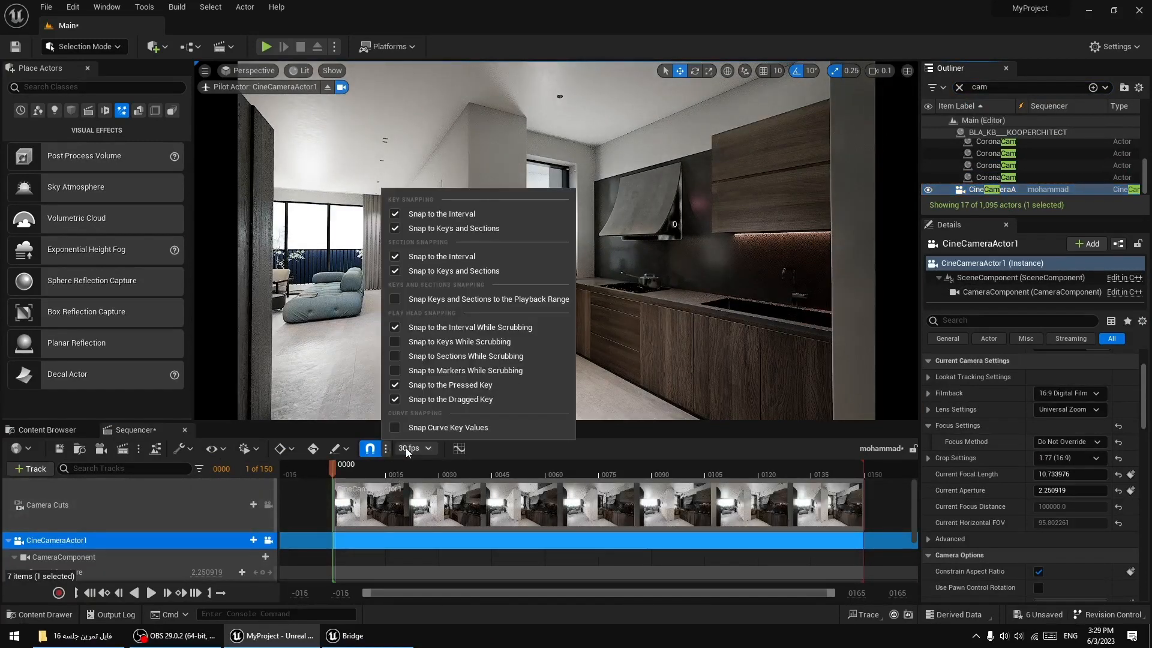
left_click(406, 448)
mouse_move(438, 390)
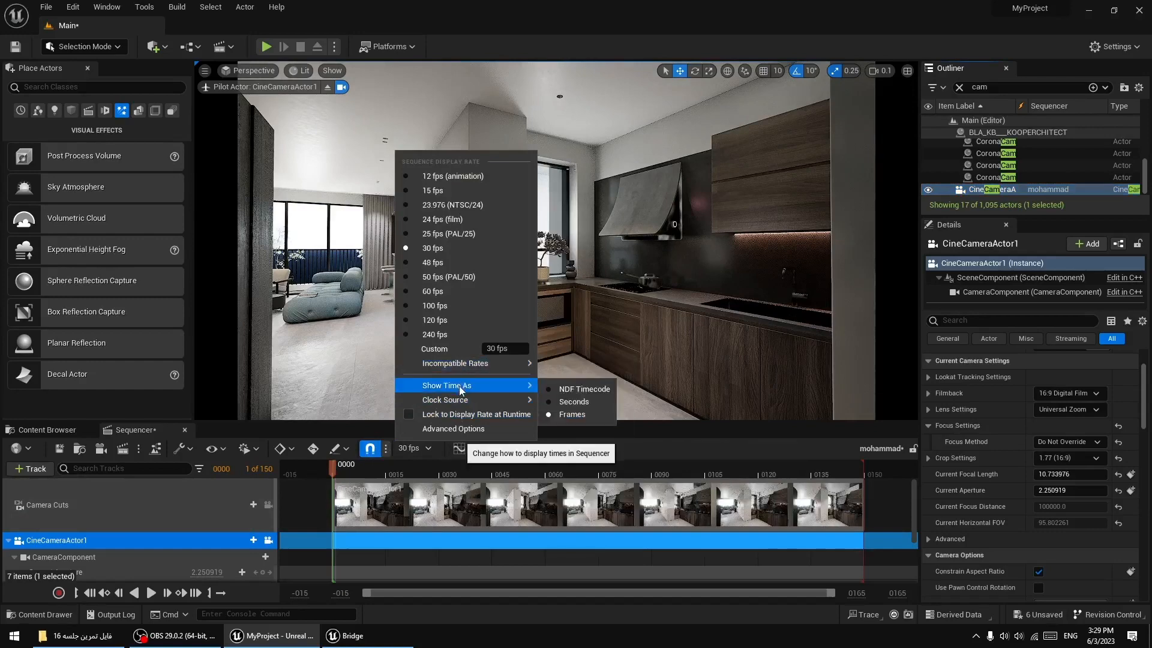
left_click(574, 402)
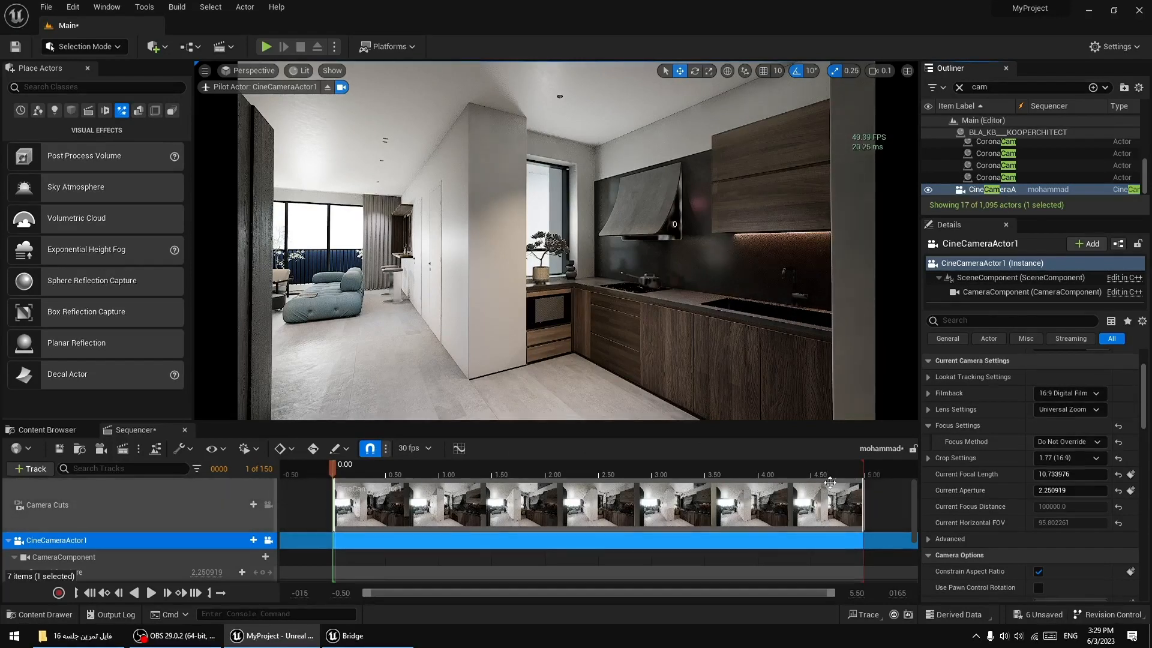
Send the level sequence to Movie Render Queue and review its job's Deferred Rendering and .jpg Sequence settings.
left_click(140, 451)
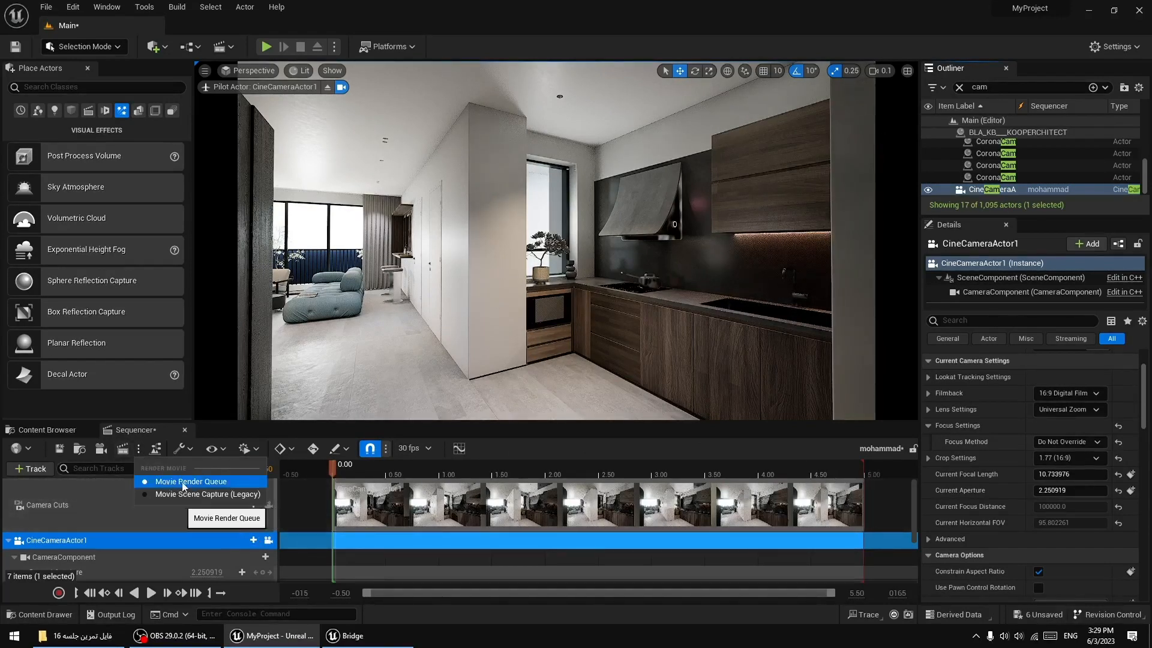
left_click(180, 482)
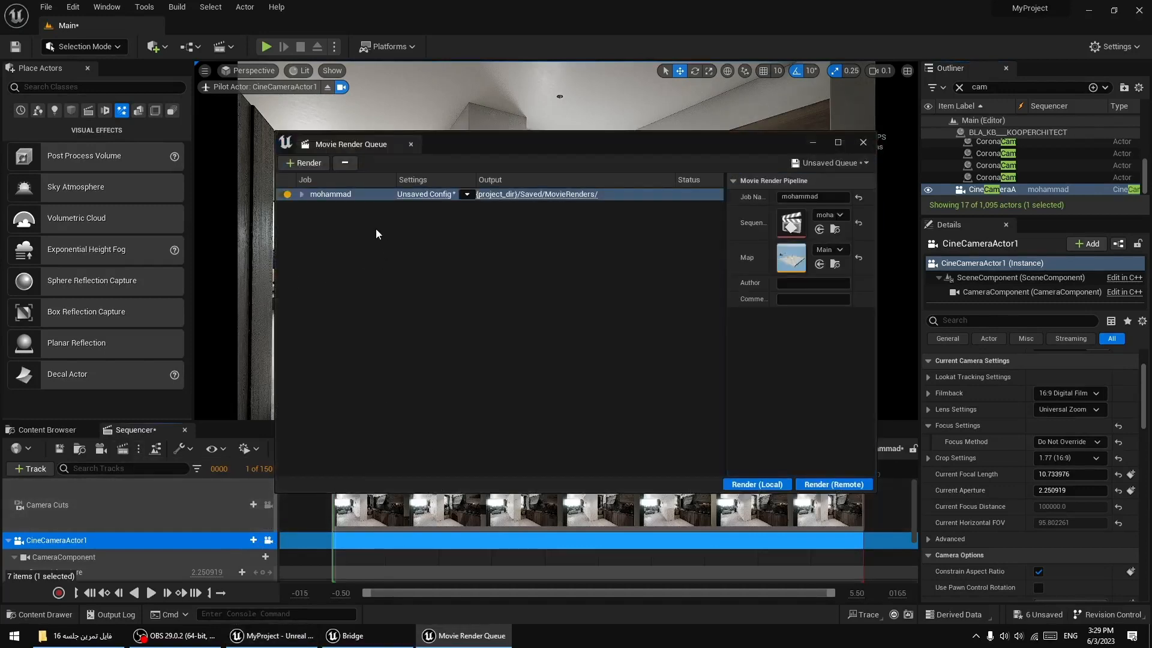
left_click(420, 194)
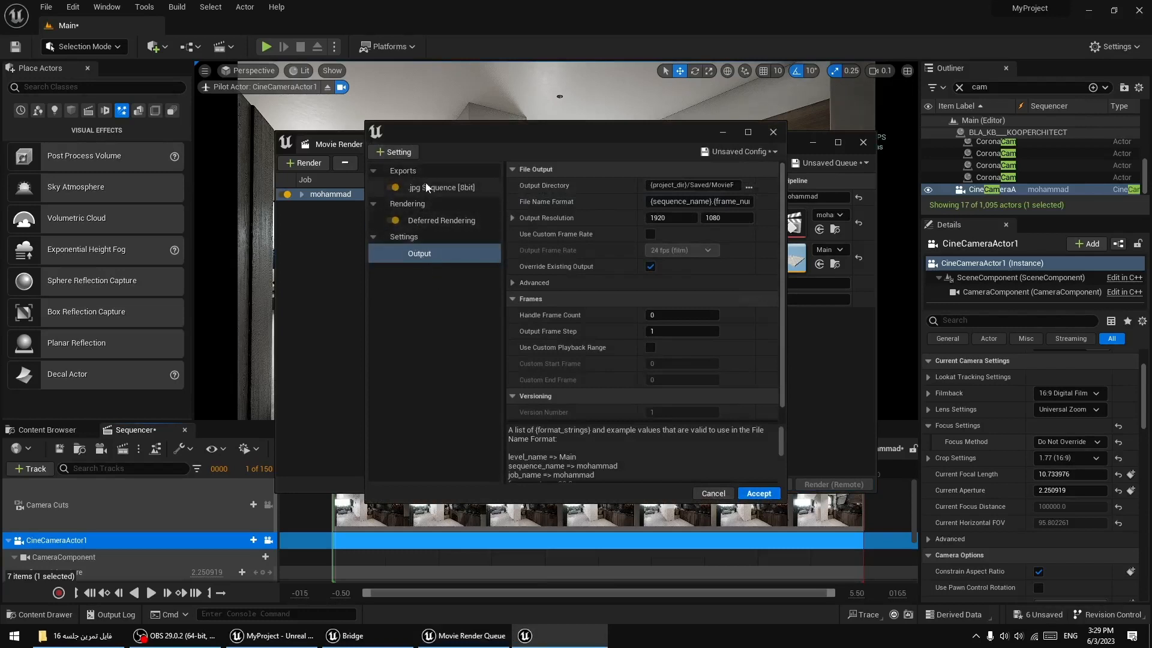
left_click(434, 221)
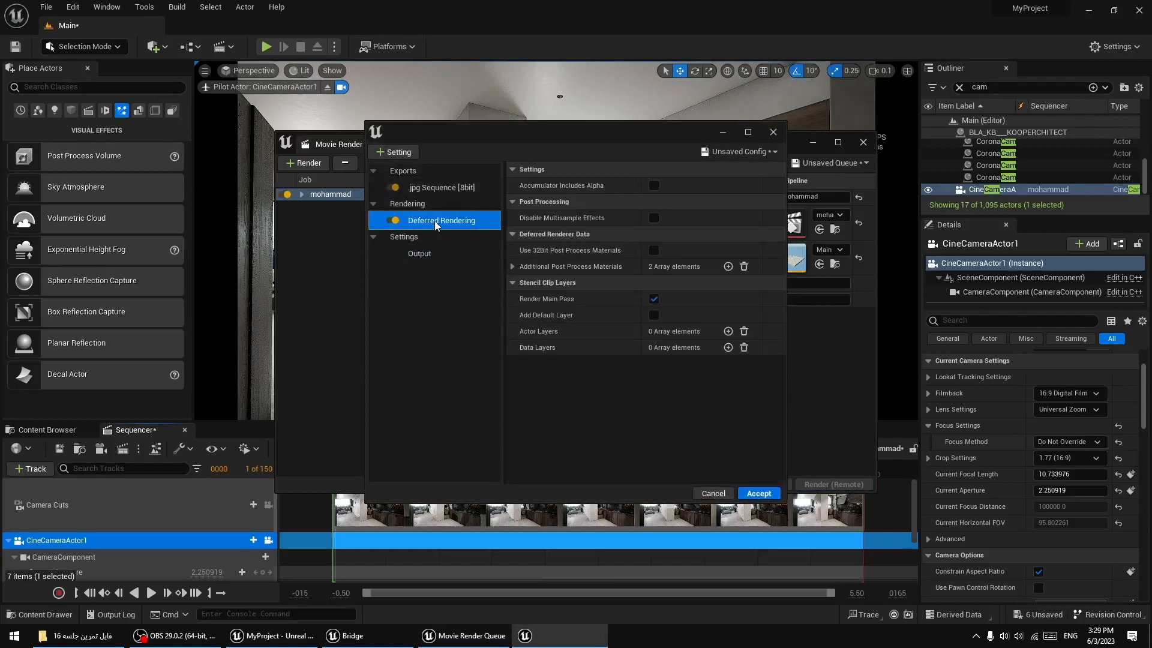
left_click(433, 186)
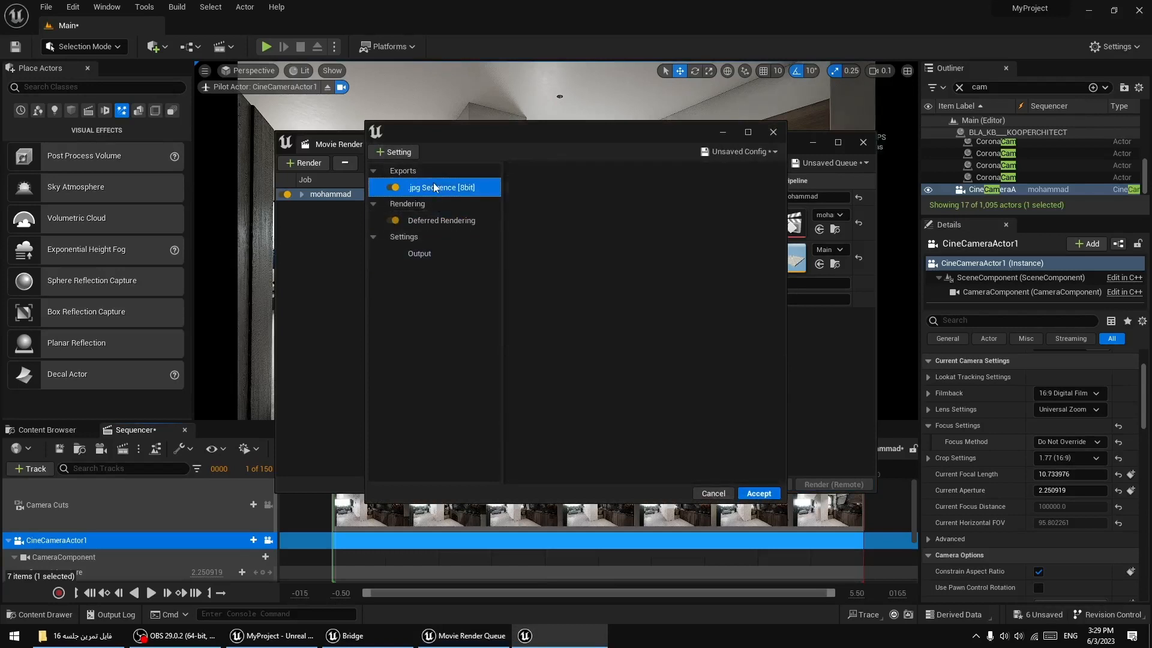
Create a folder named rr inside the Desktop's NNN1 folder and set it as the render job's output directory.
left_click(422, 253)
left_click(749, 188)
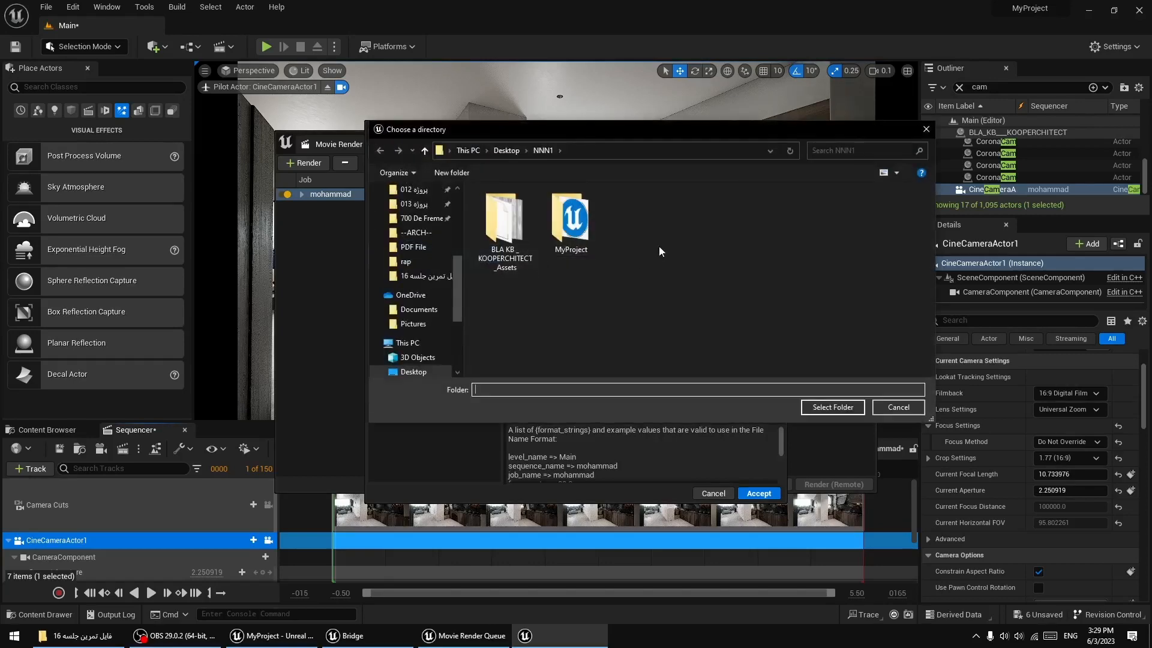
right_click(689, 247)
mouse_move(733, 389)
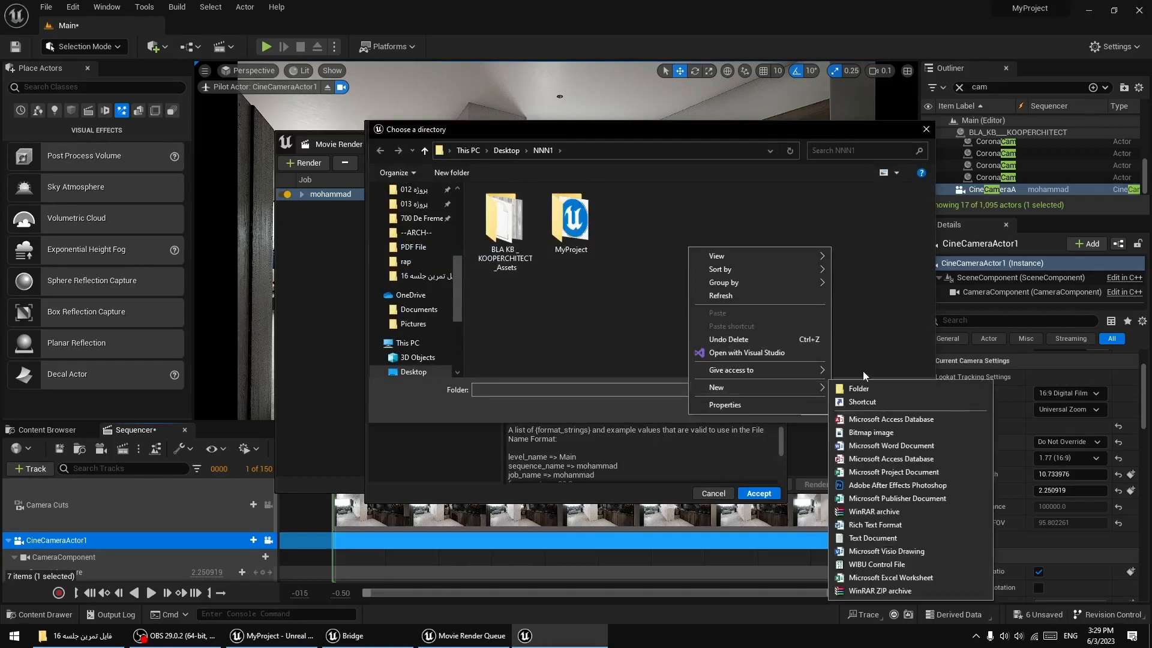
left_click(867, 385)
right_click(701, 303)
mouse_move(741, 317)
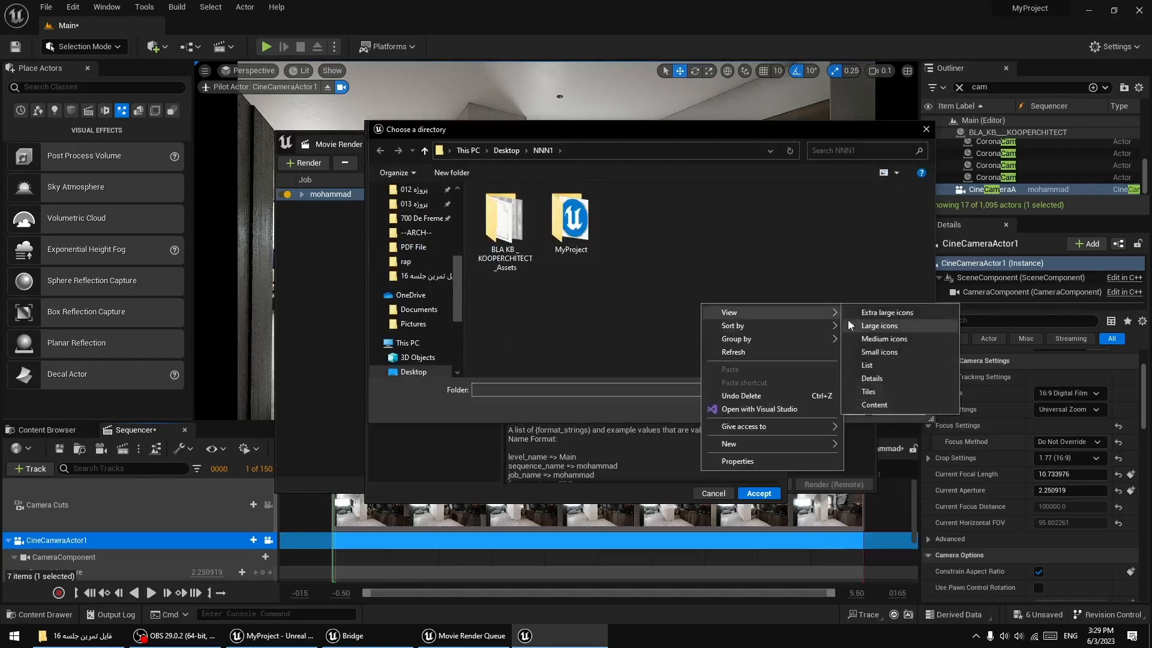
right_click(665, 259)
mouse_move(711, 392)
left_click(839, 394)
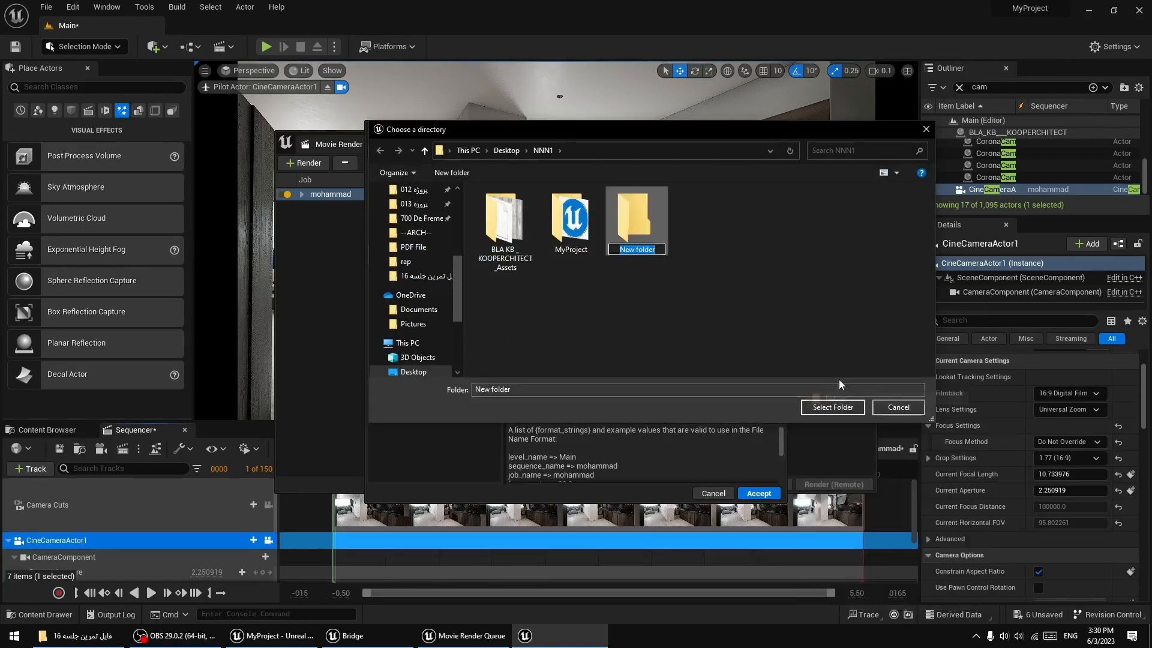
type("rr")
key("Return")
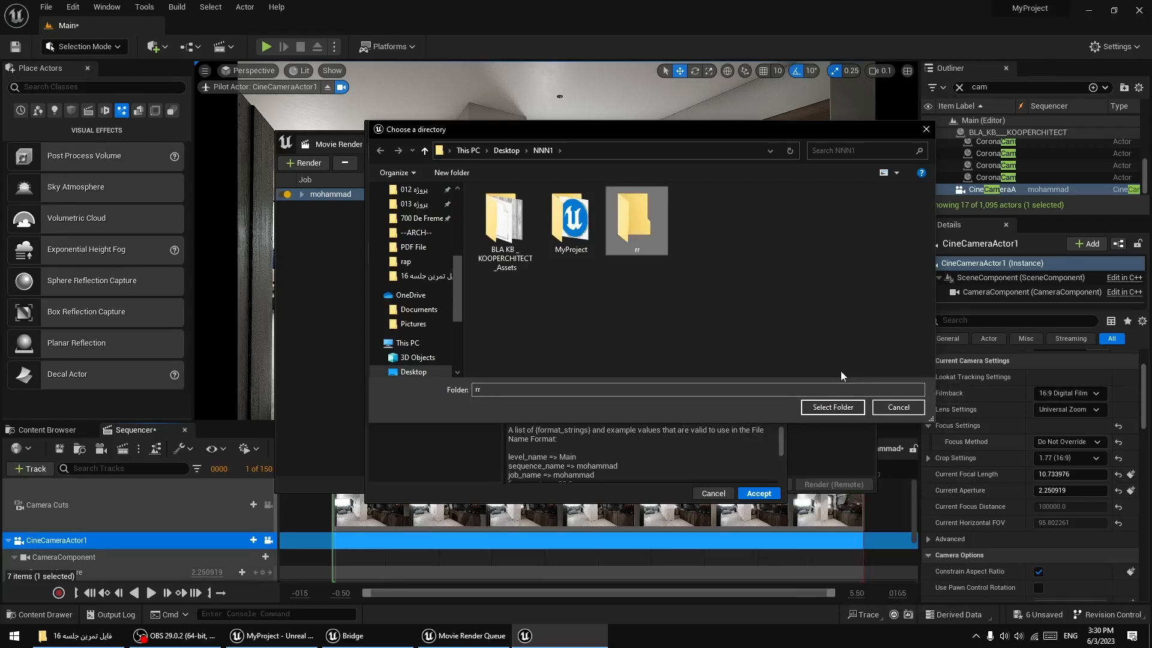
key("Return")
left_click(828, 408)
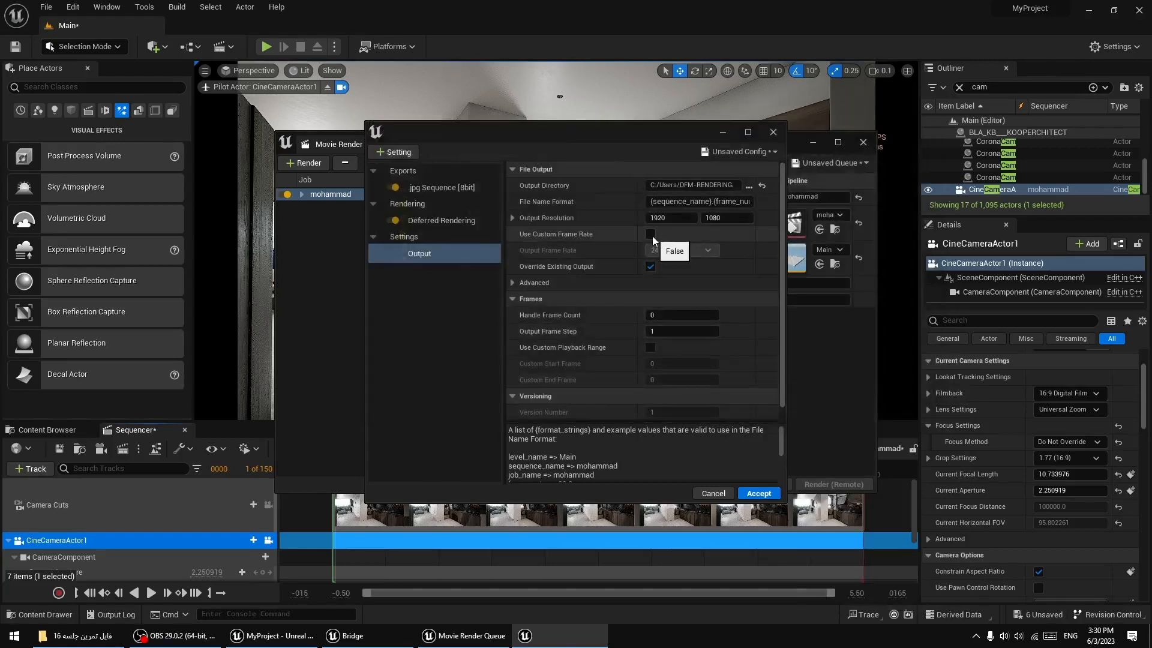
Enable a custom playback range from frame 2 to frame 3 in the Output settings and accept the configuration.
scroll(732, 318, "down", 1)
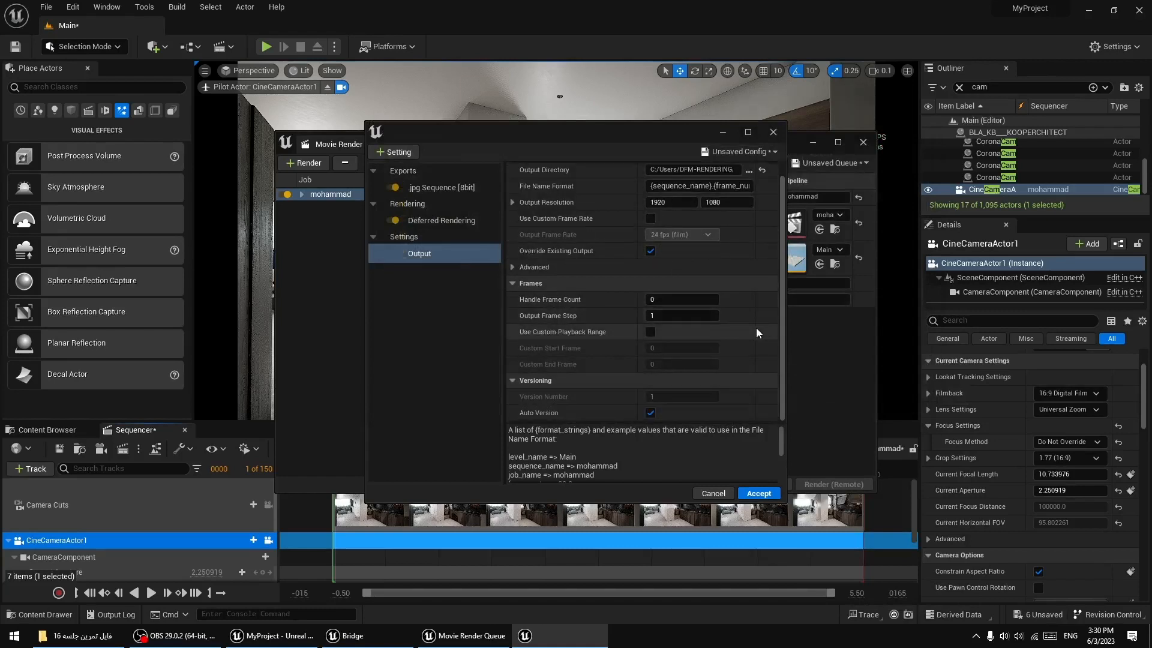
left_click(648, 332)
left_click(679, 351)
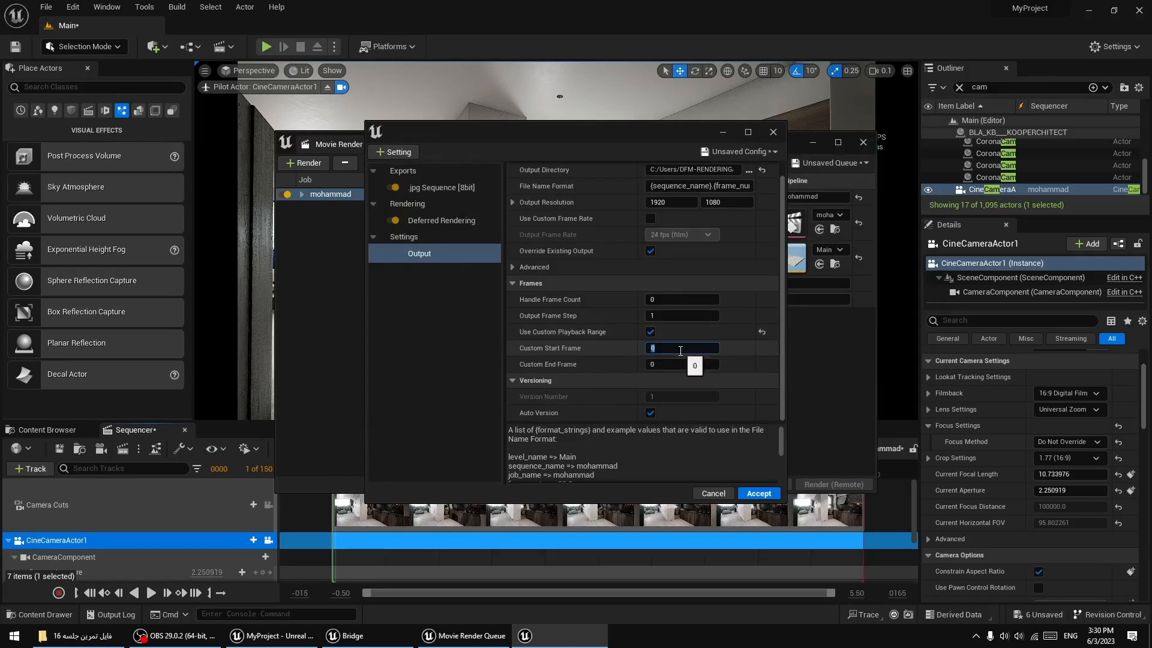
left_click(677, 365)
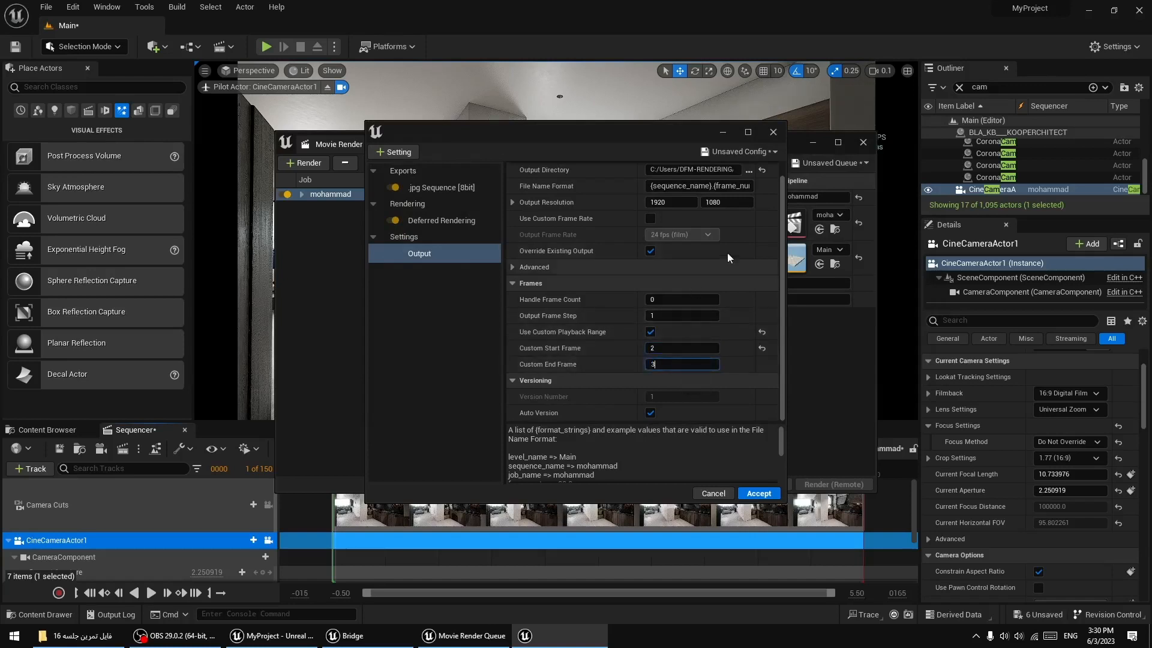
left_click(759, 494)
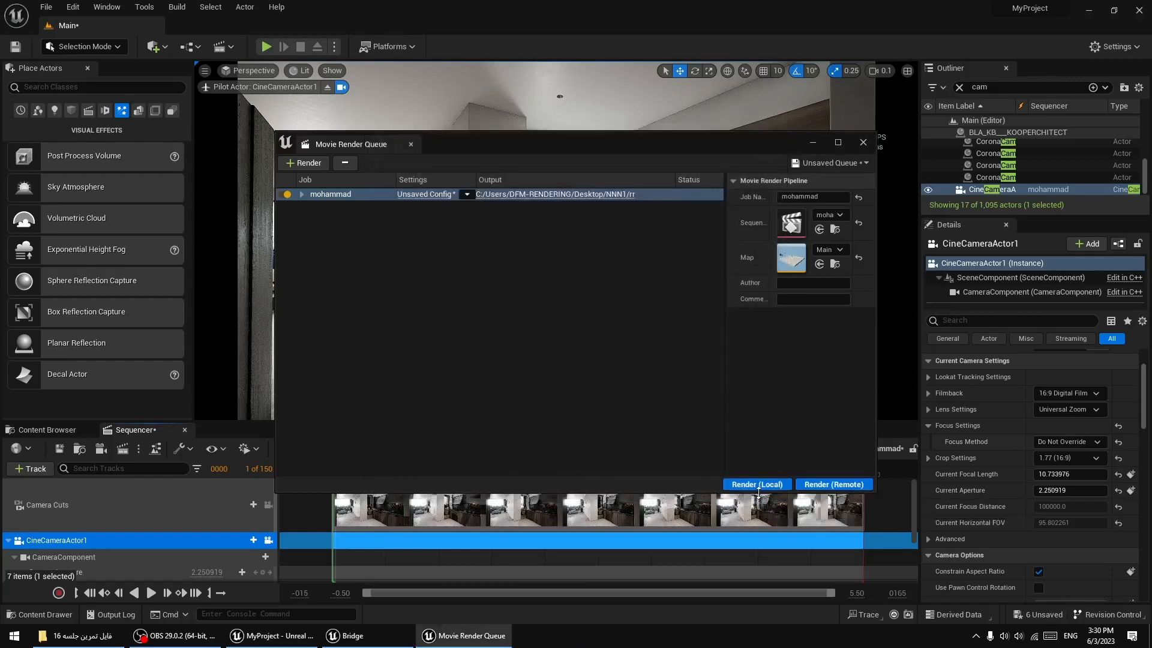
Save all modified project content and render the queued job locally.
left_click(48, 430)
left_click(134, 447)
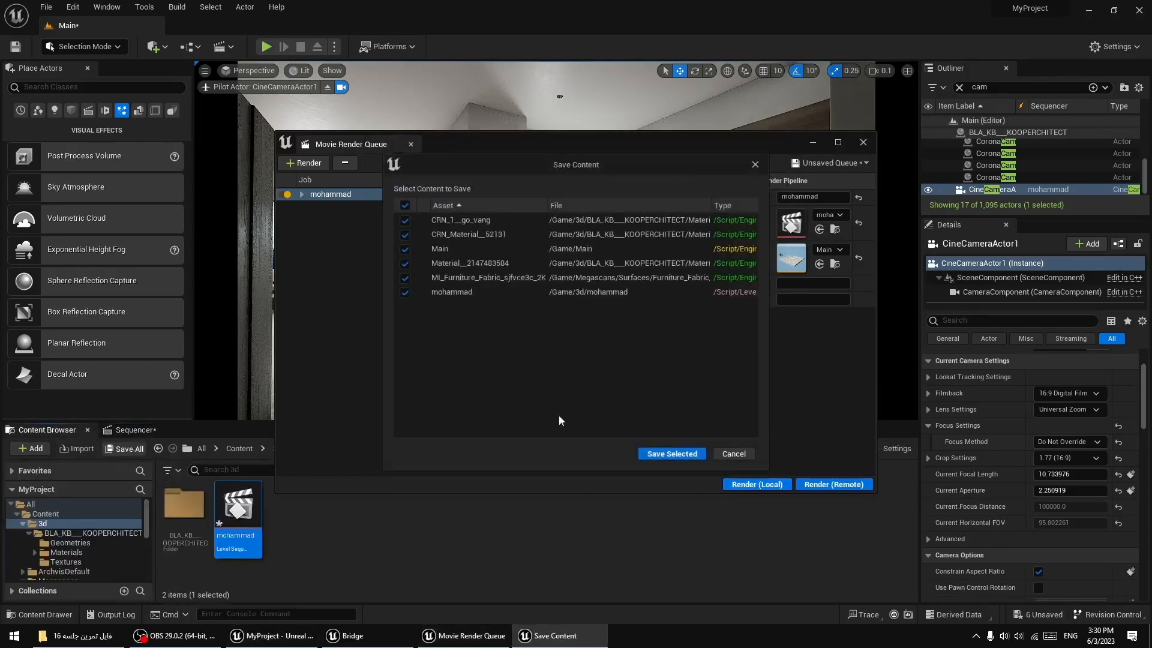
left_click(662, 452)
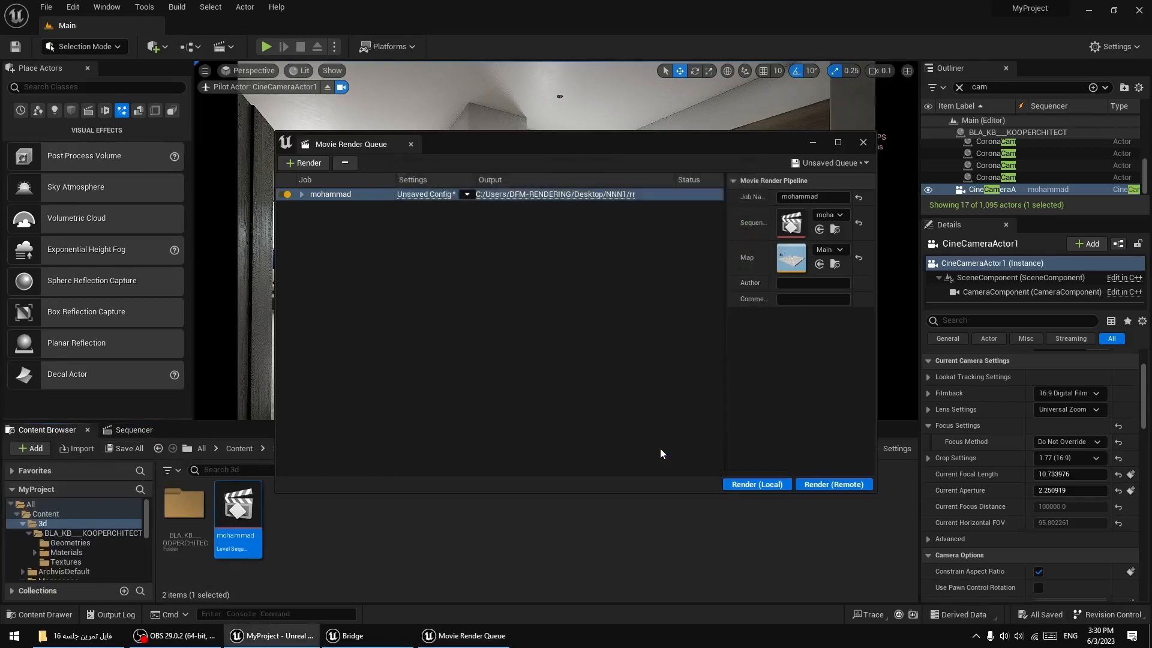
left_click(769, 484)
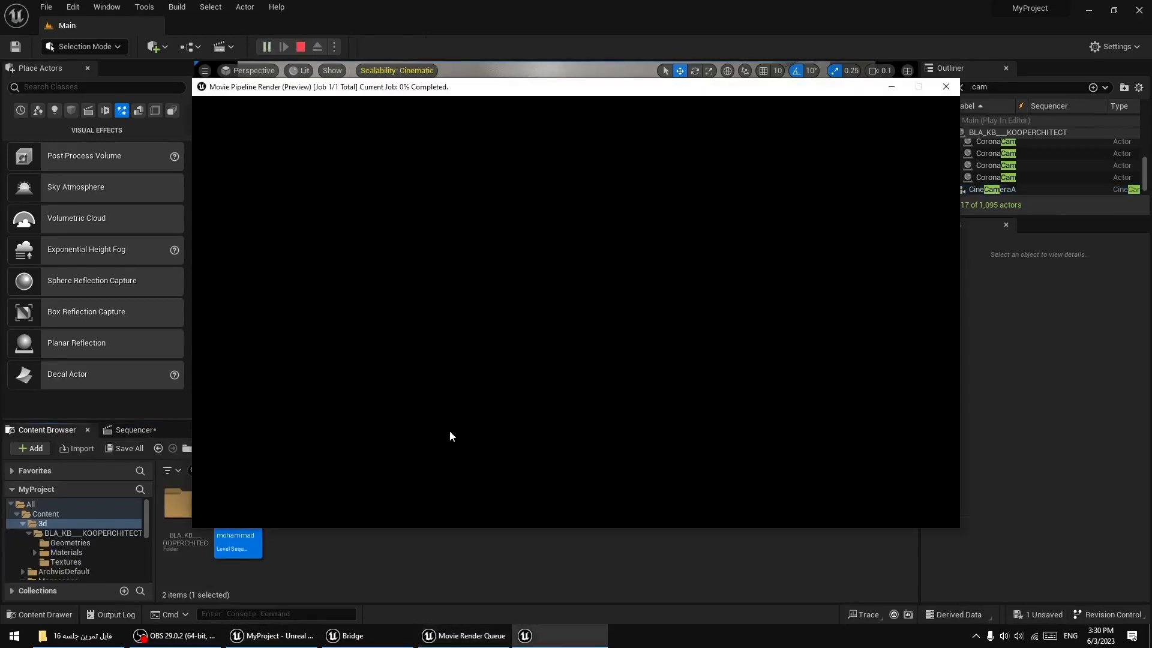
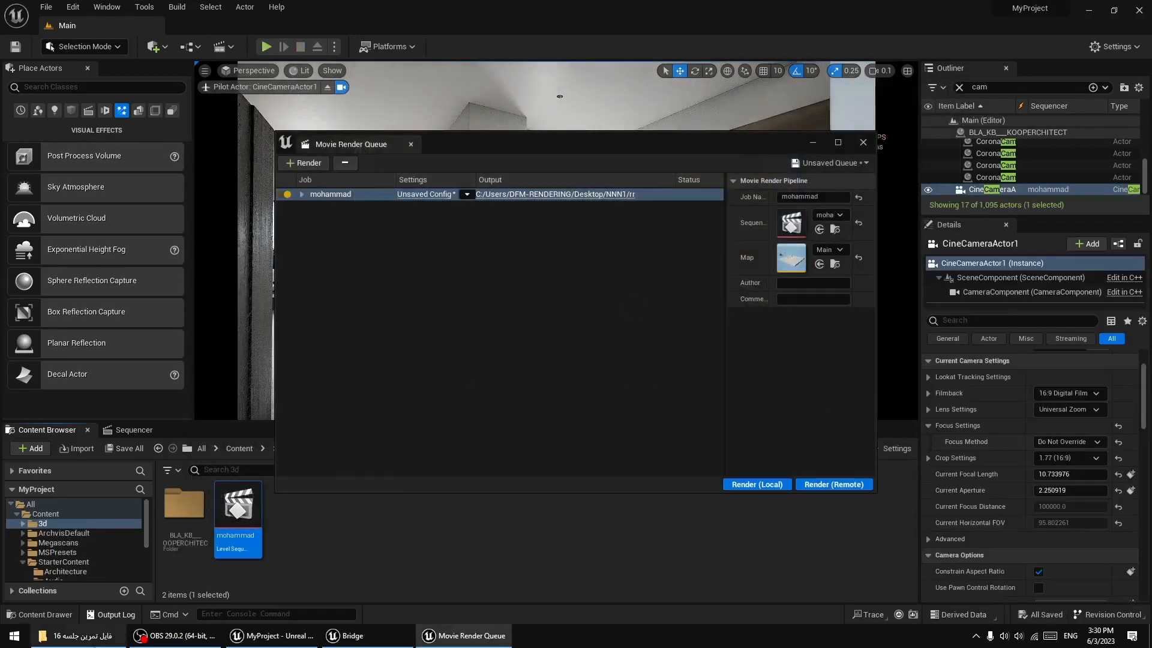
Open the rendered JPEG from the NNN1/rr folder on the desktop and inspect its kitchen details up close.
left_click(78, 635)
left_click(1082, 6)
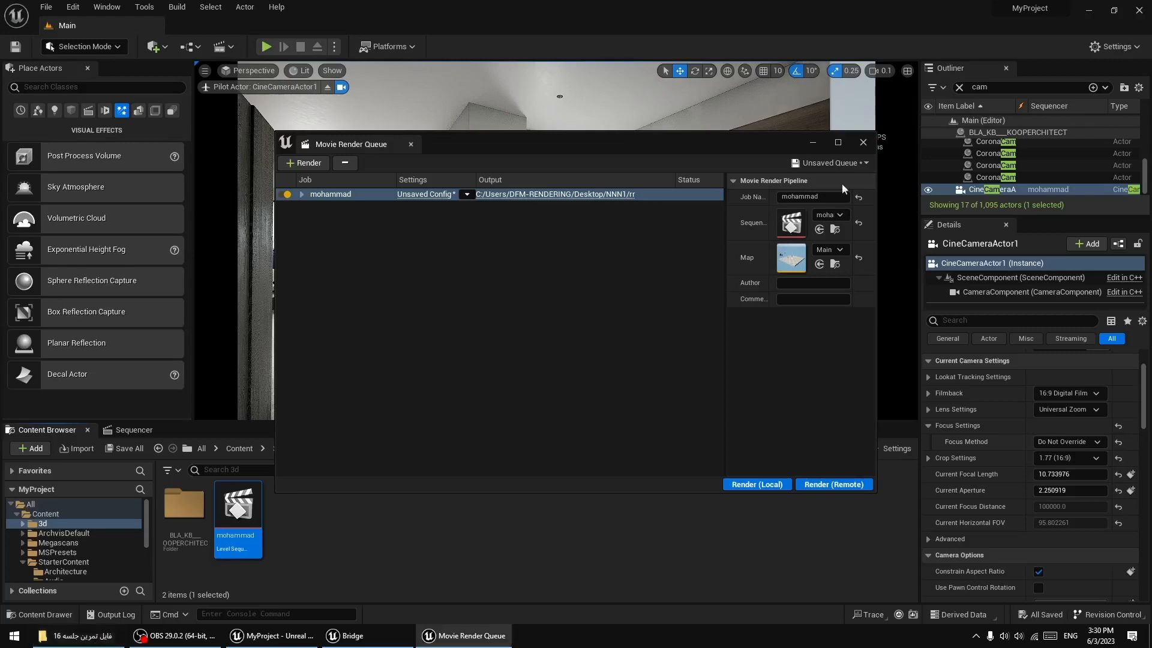
left_click(1087, 10)
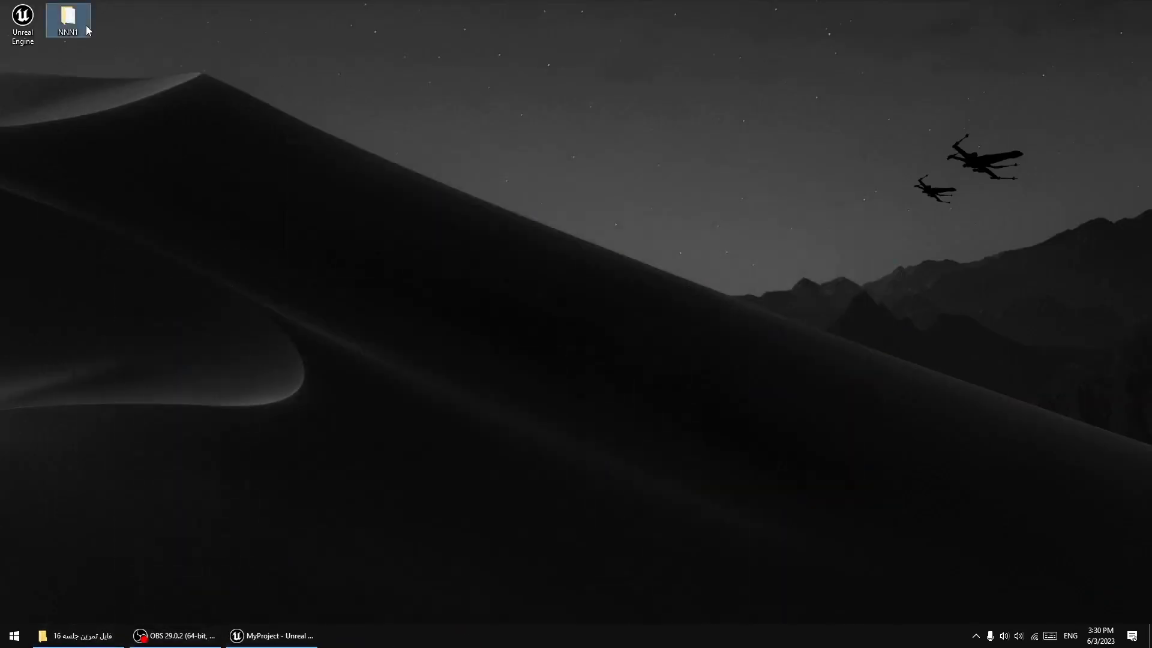
double_click(64, 23)
double_click(68, 164)
double_click(67, 162)
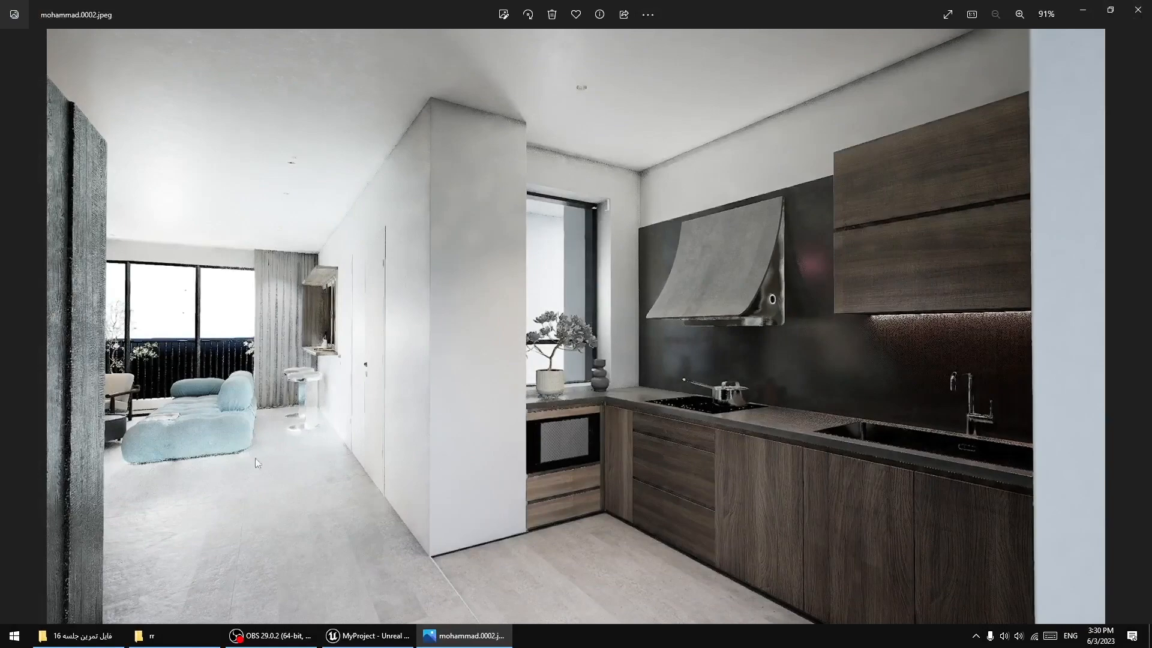
scroll(585, 303, "up", 10)
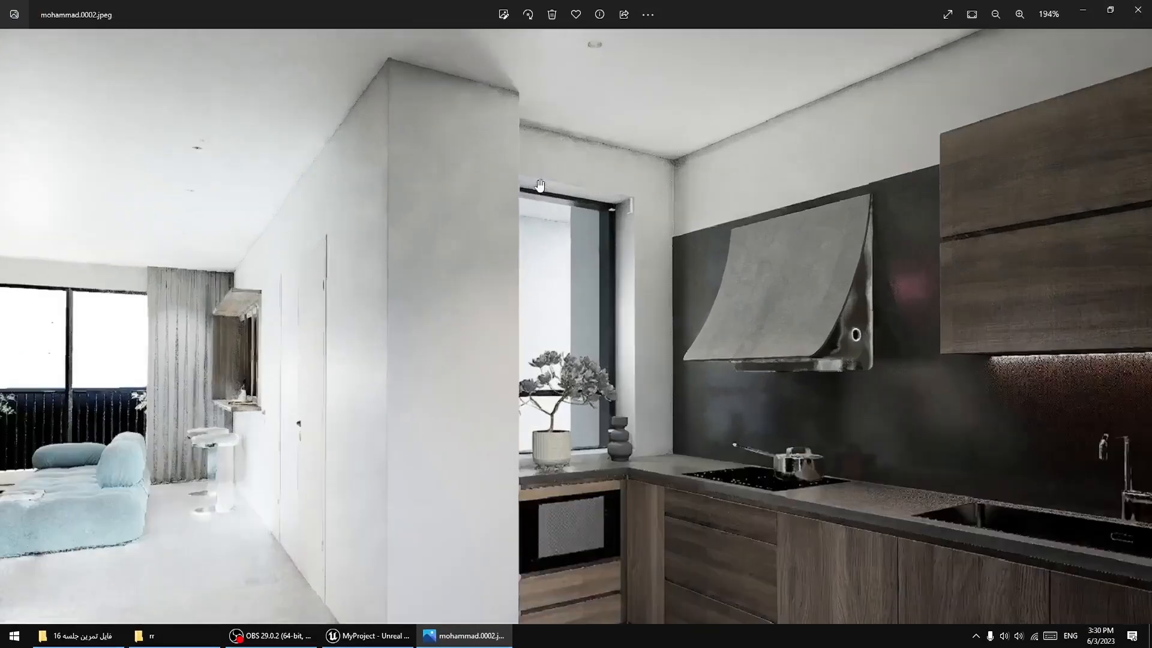
scroll(664, 218, "down", 10)
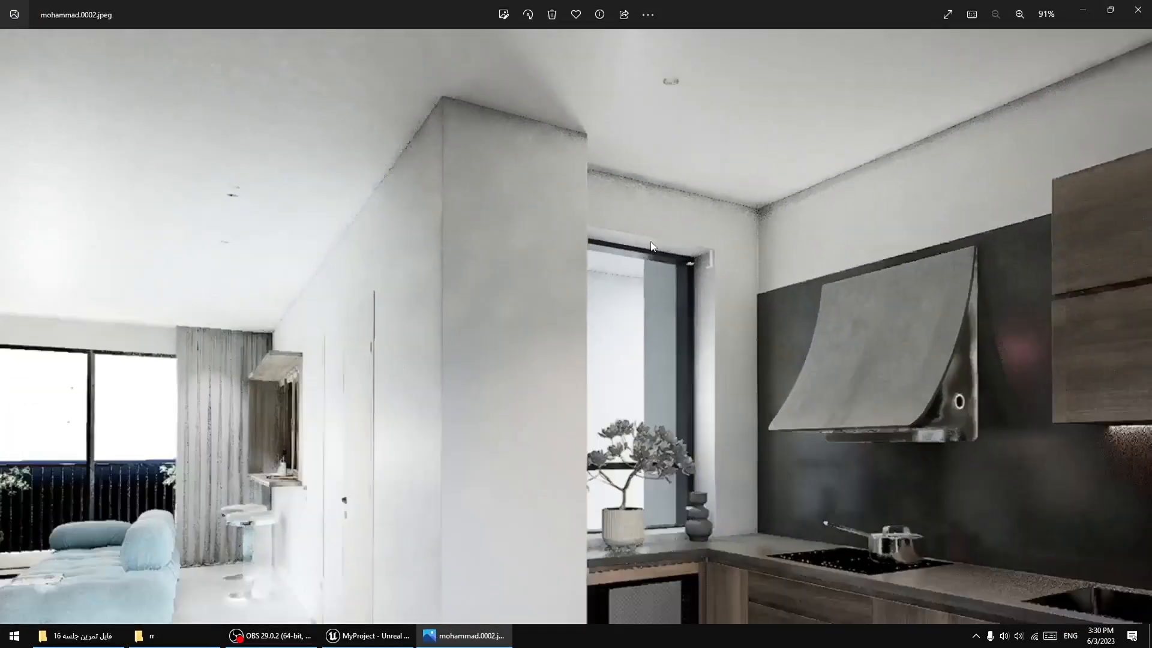
scroll(252, 376, "up", 8)
scroll(440, 422, "down", 6)
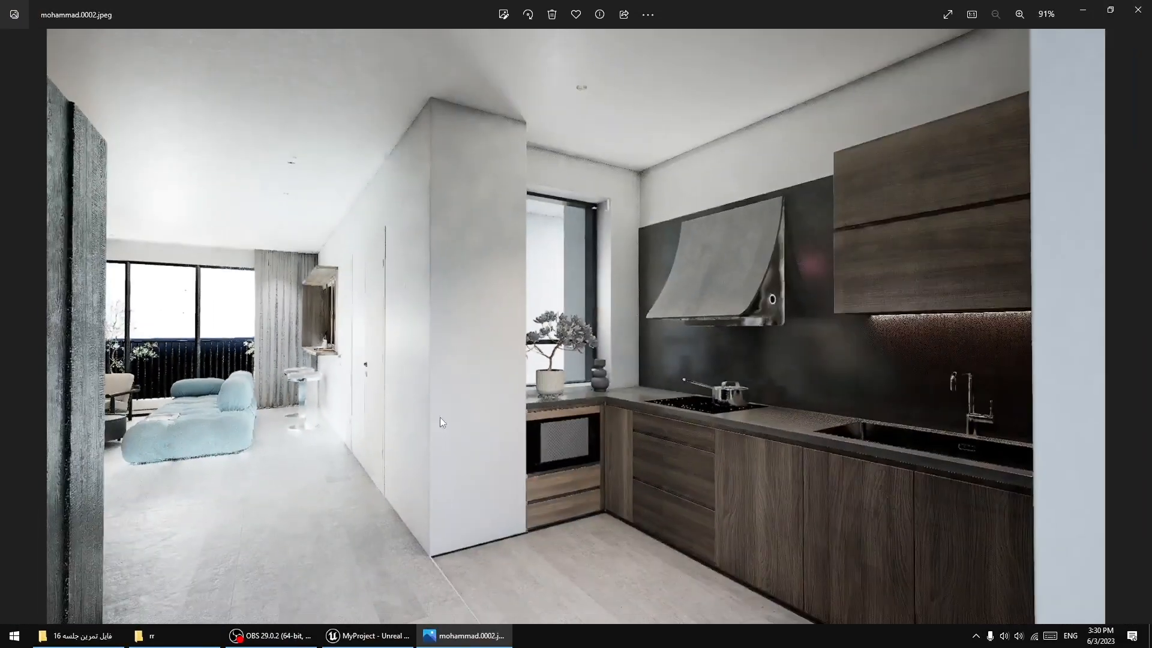
left_click(1138, 10)
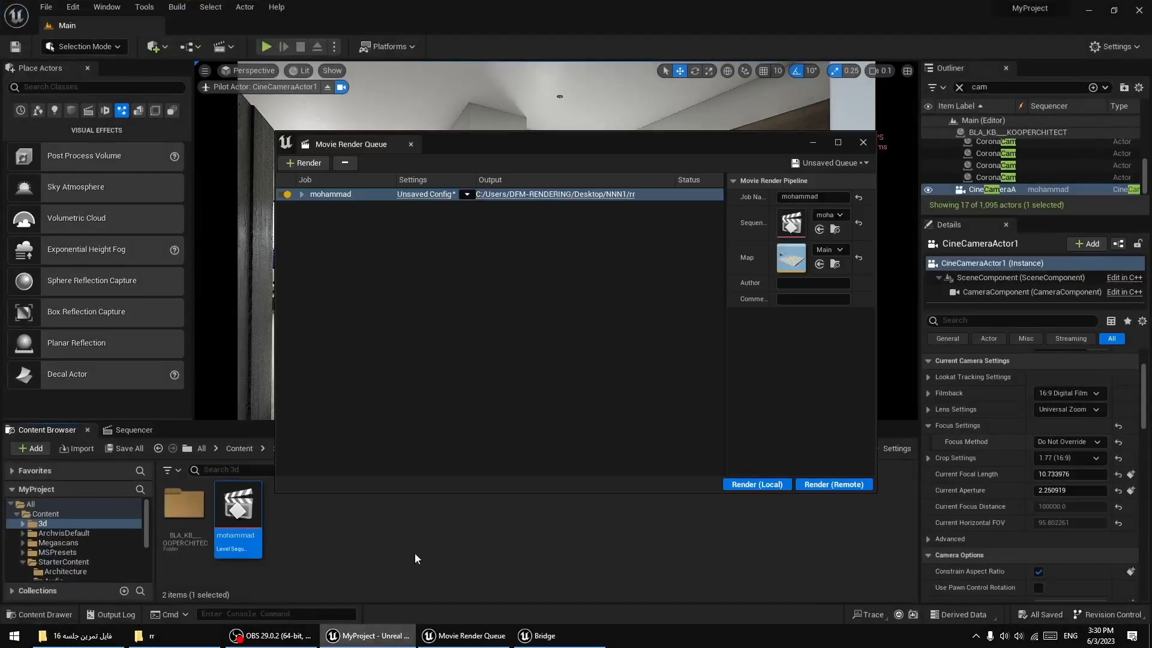
Reopen the render job's configuration and add the Anti-aliasing setting.
left_click(427, 194)
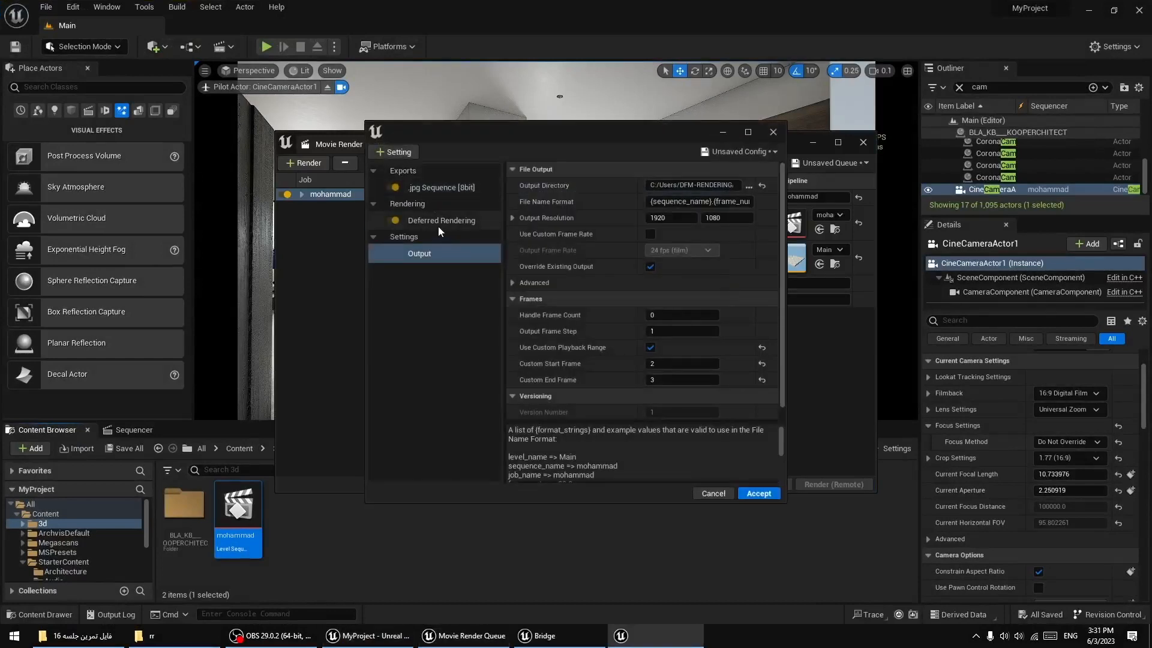
left_click(439, 226)
left_click(434, 191)
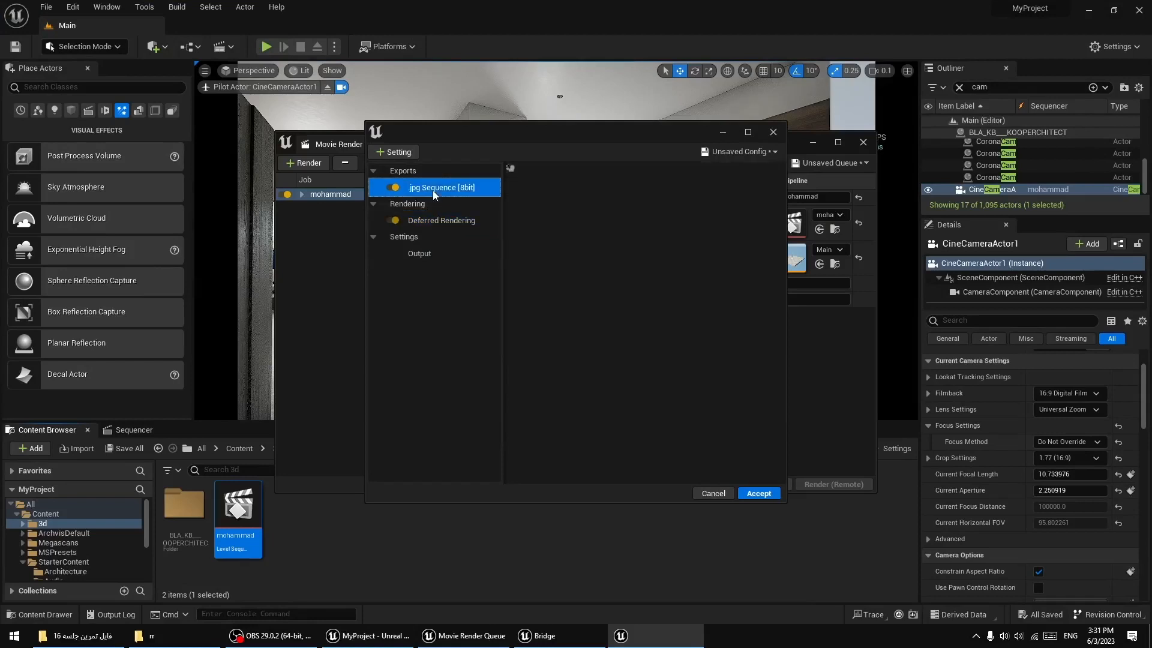
left_click(396, 152)
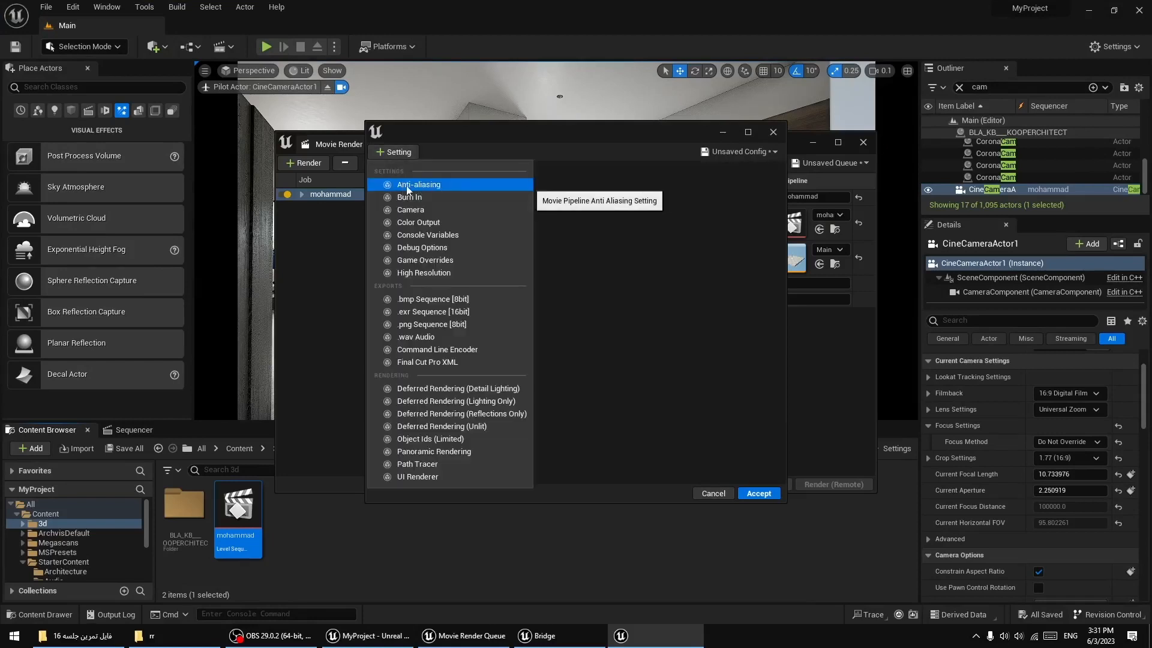
left_click(431, 185)
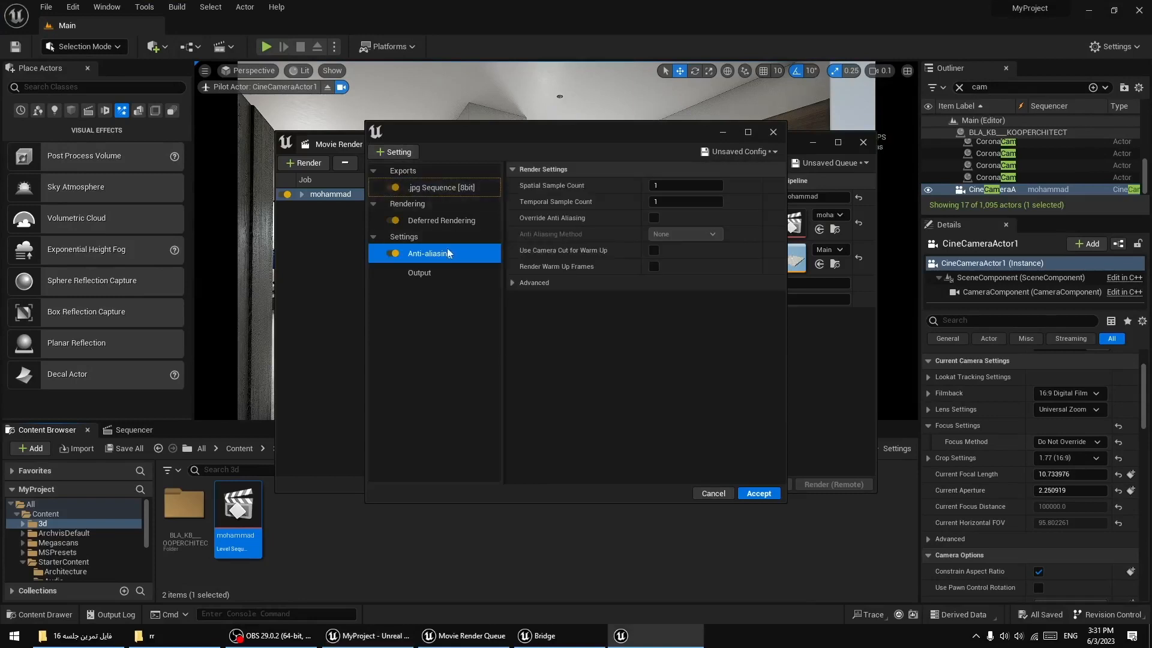
Set the anti-aliasing Spatial Sample Count to 50 and enable Override Anti Aliasing.
left_click(684, 185)
double_click(685, 186)
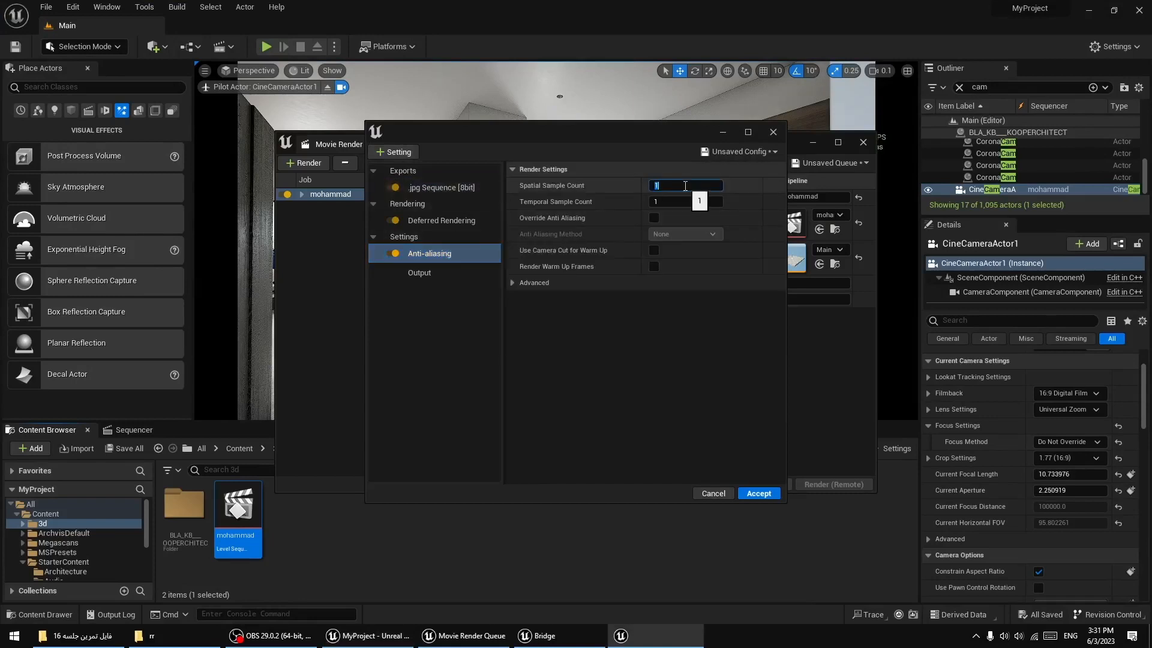
type("50")
key("Return")
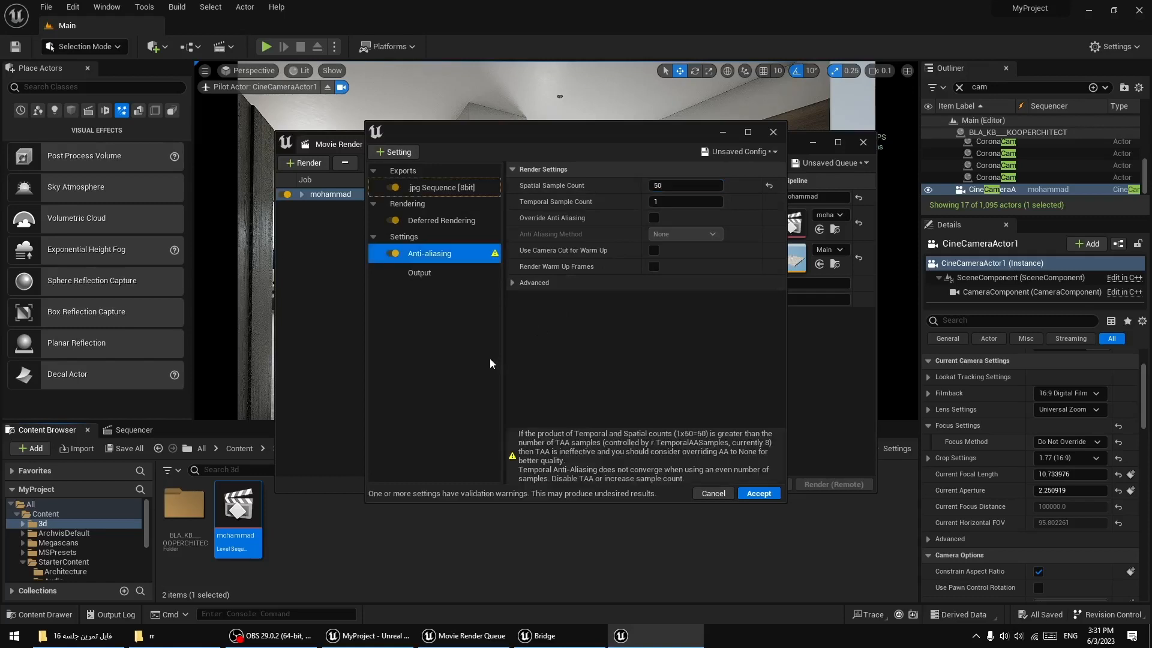
left_click(653, 217)
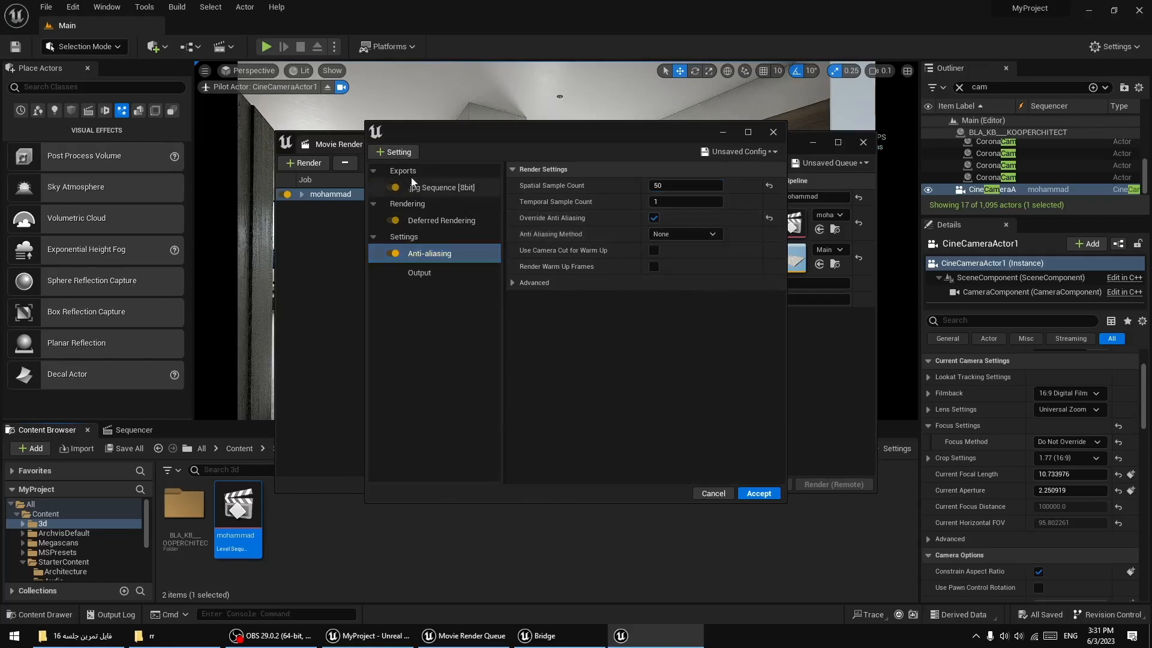
Disable the .jpg Sequence [8bit] export in the render configuration and add the .png Sequence [8bit] export.
left_click(393, 188)
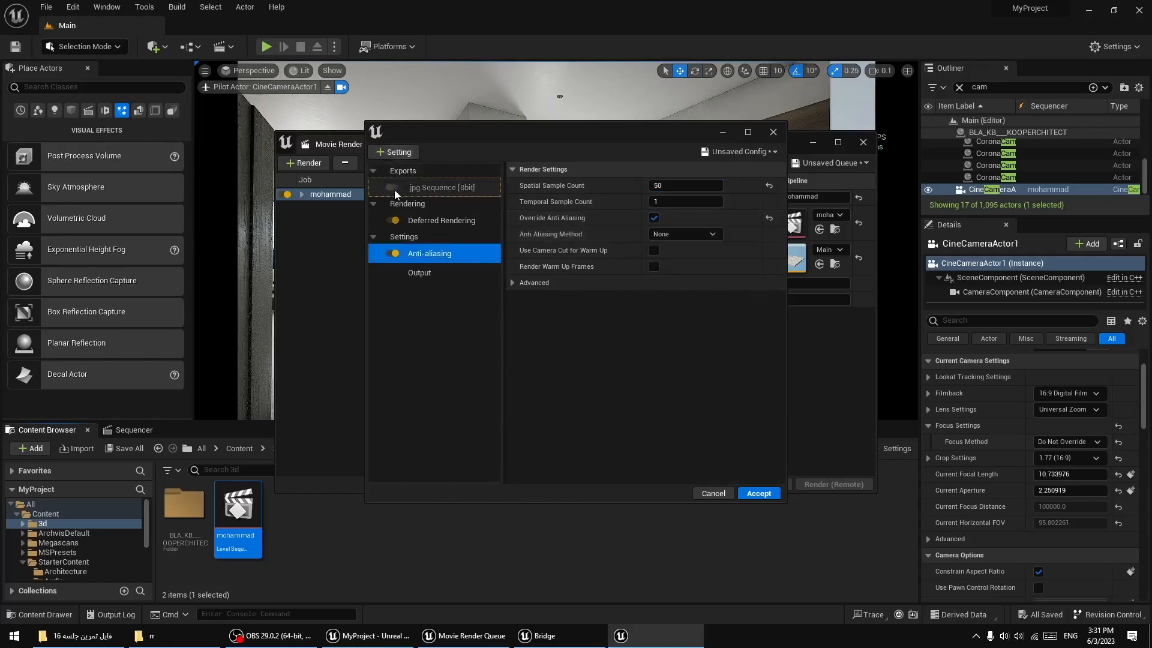
left_click(393, 152)
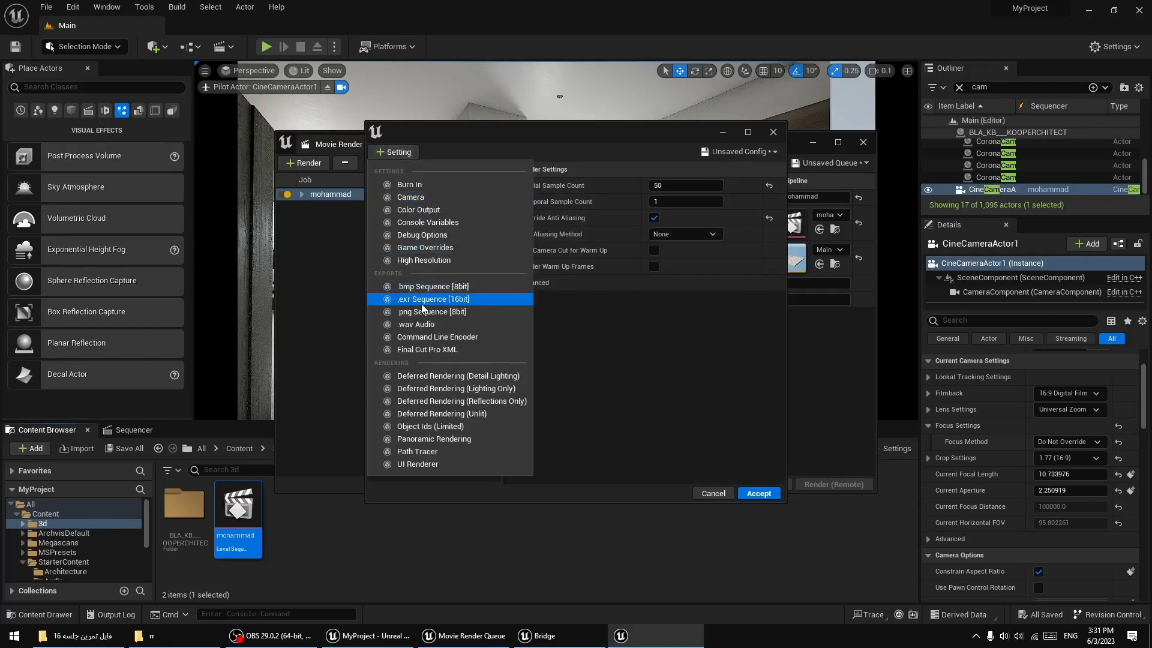
key("Escape")
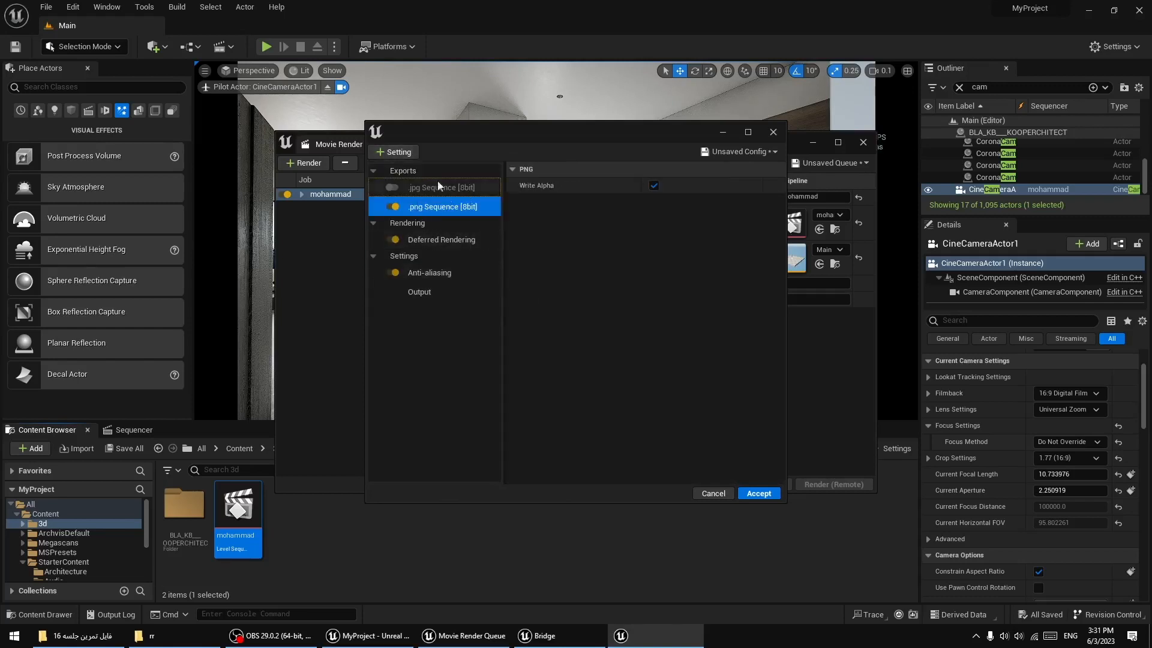
Add the High Resolution setting to the render configuration, keeping its default values.
left_click(396, 153)
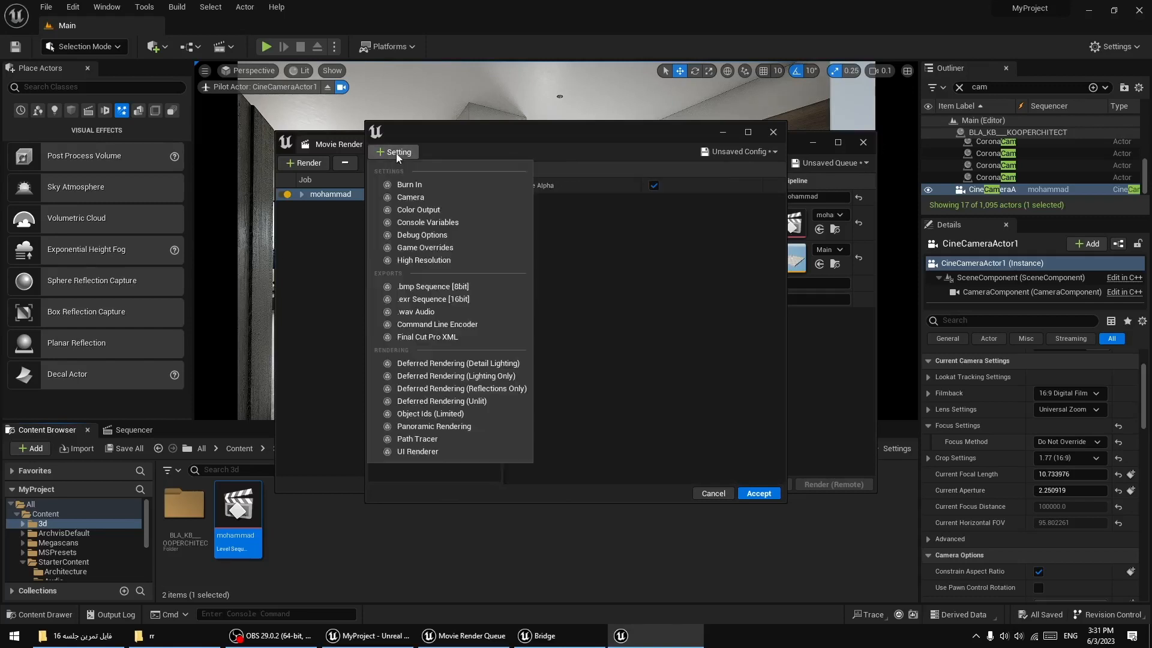
left_click(422, 261)
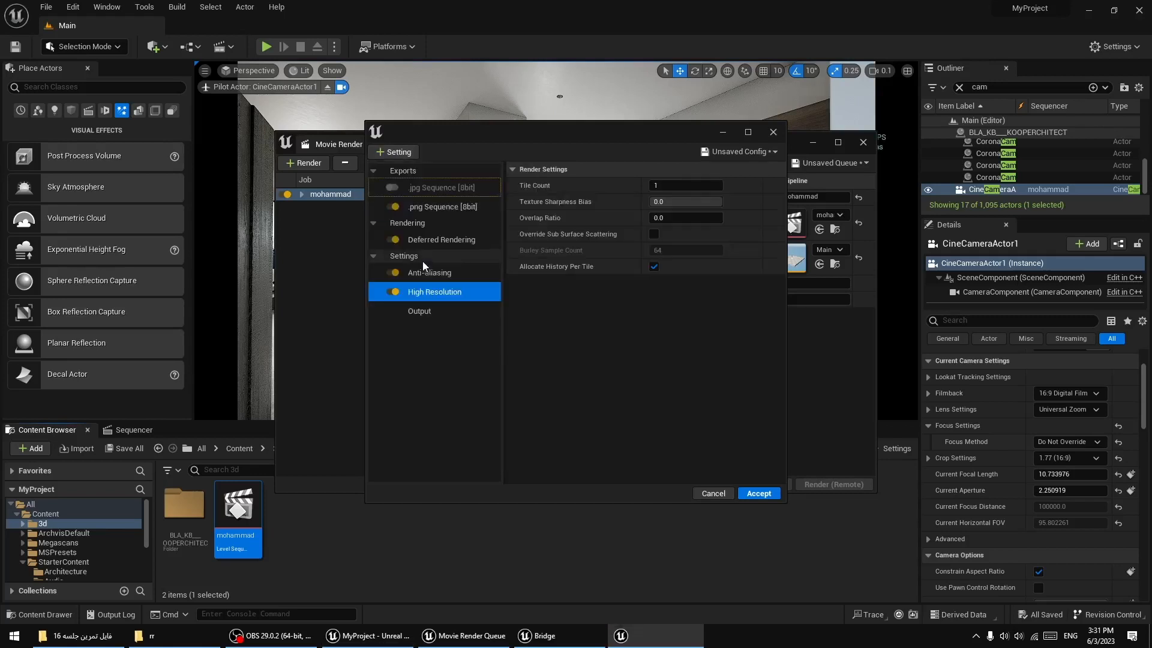
left_click(398, 154)
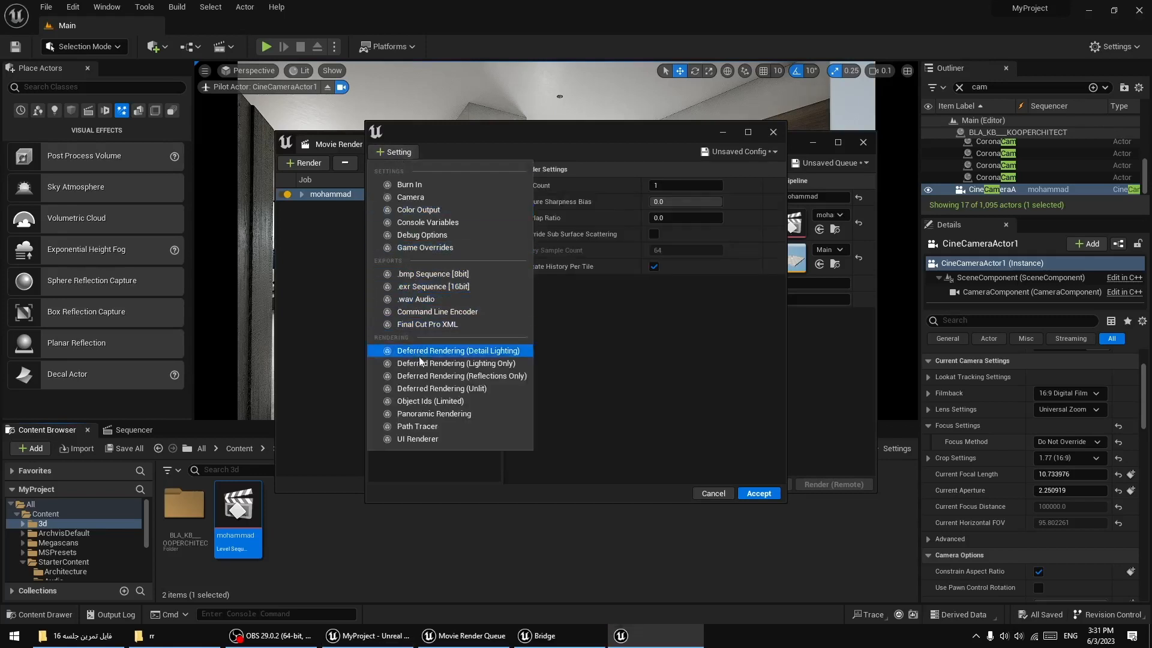
left_click(645, 432)
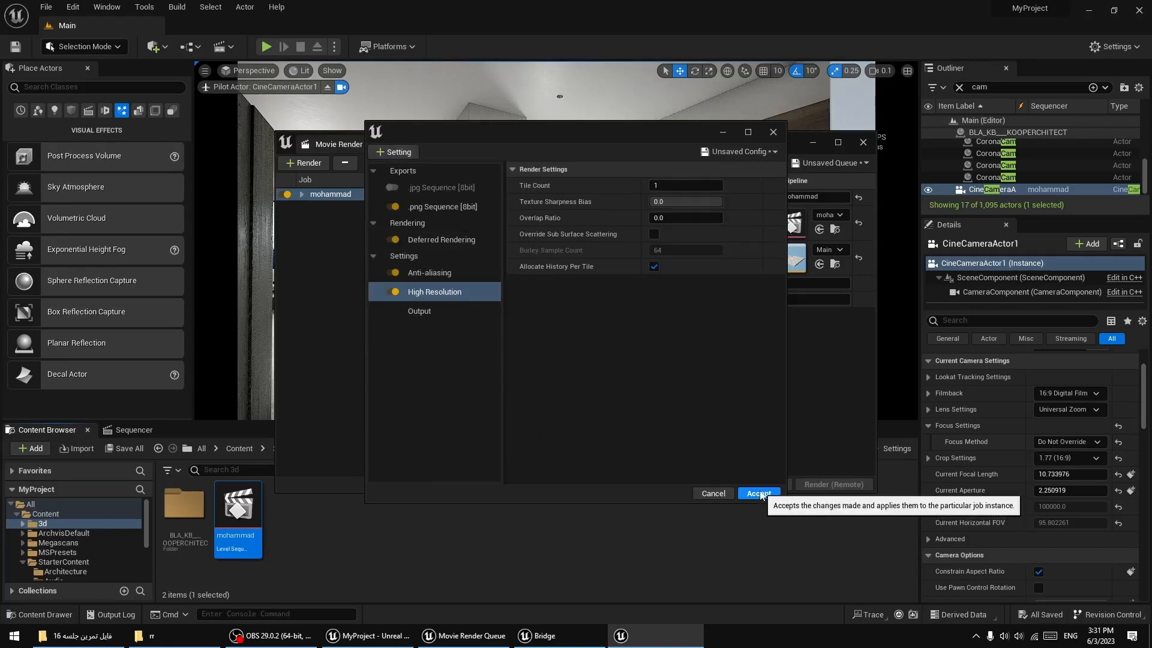
Check the output settings, then accept the configuration and render the queued job locally.
left_click(414, 313)
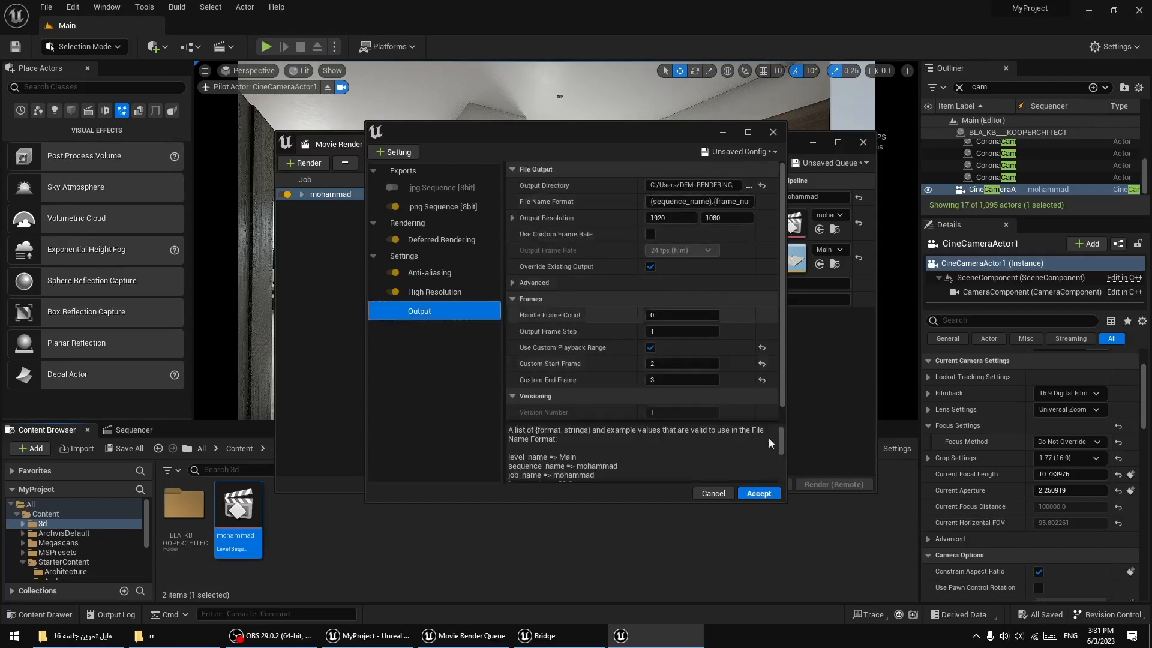
left_click(758, 493)
left_click(752, 484)
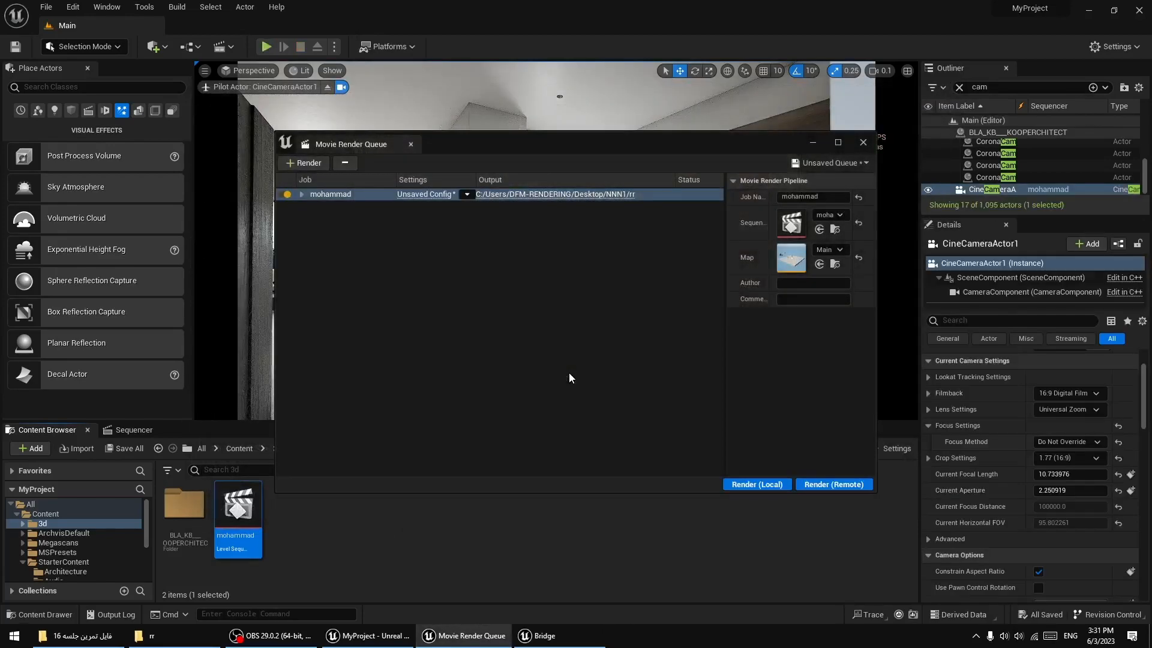
Open the rendered PNG from the rr folder and compare it with the earlier JPEG render.
left_click(152, 635)
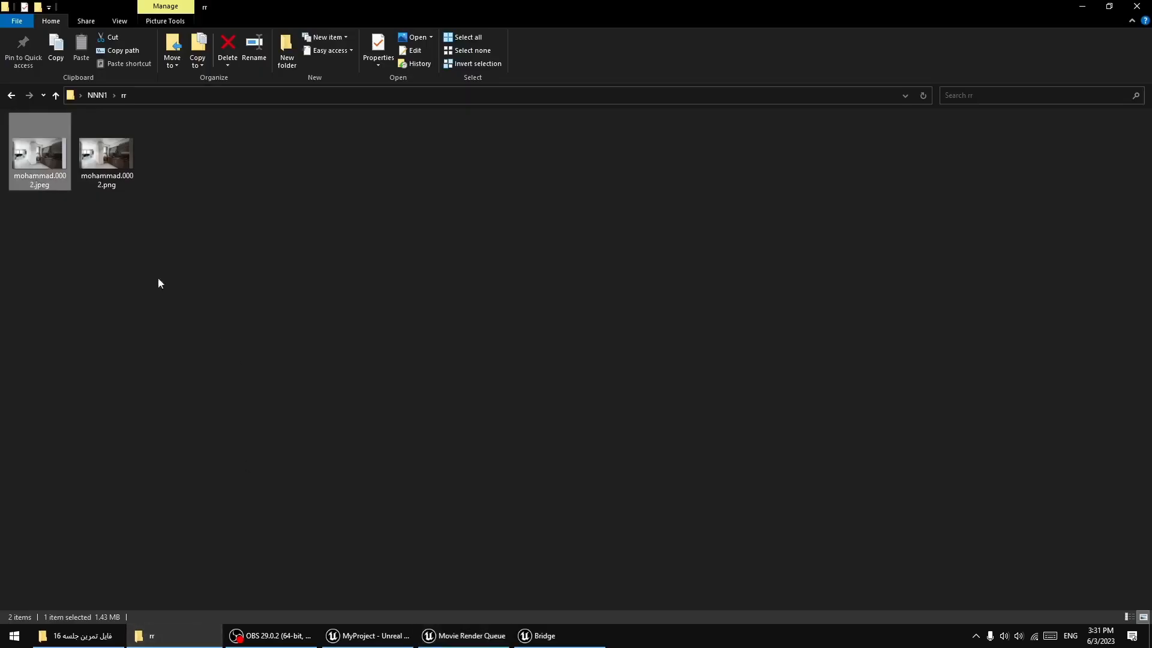
double_click(100, 133)
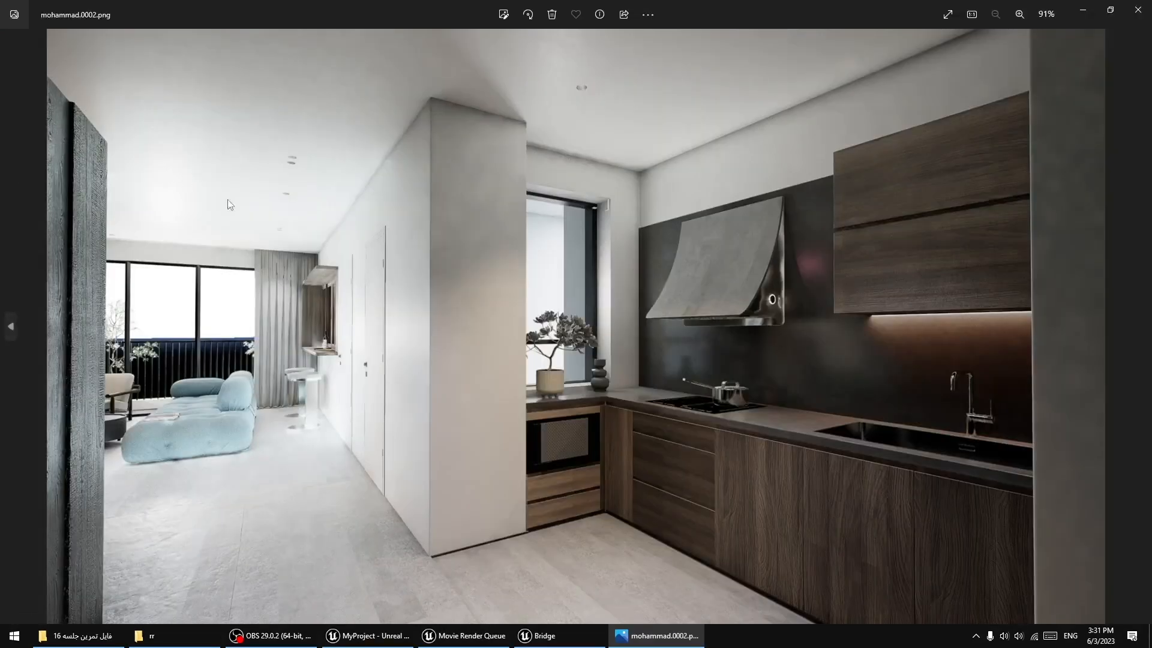
left_click(23, 340)
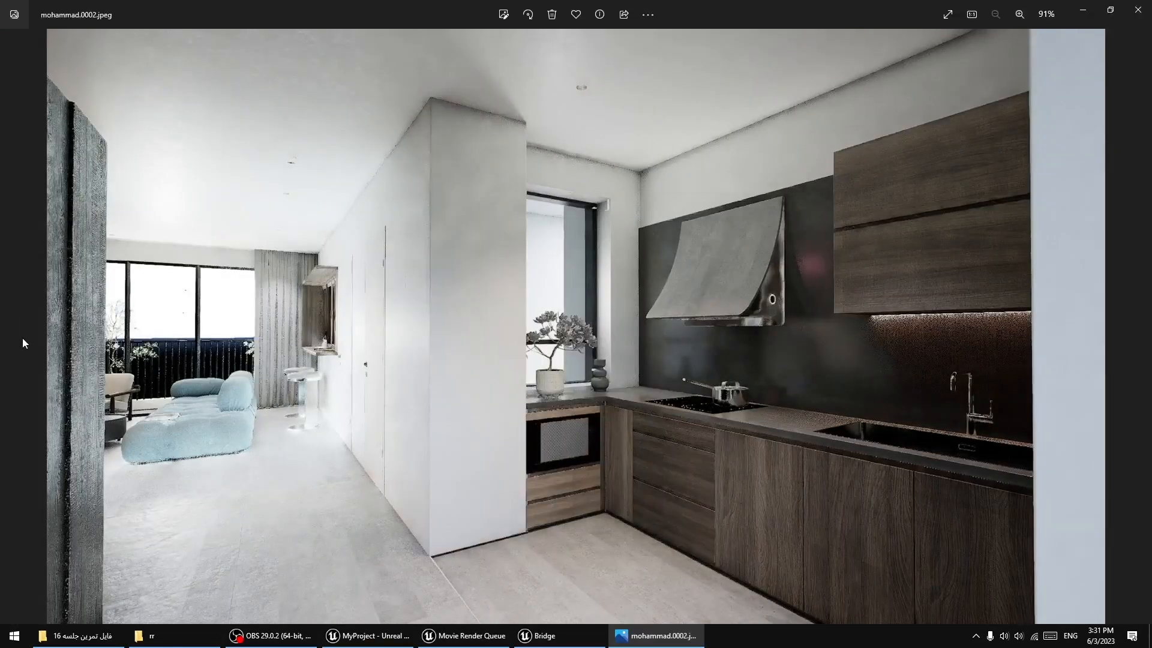
left_click(1138, 347)
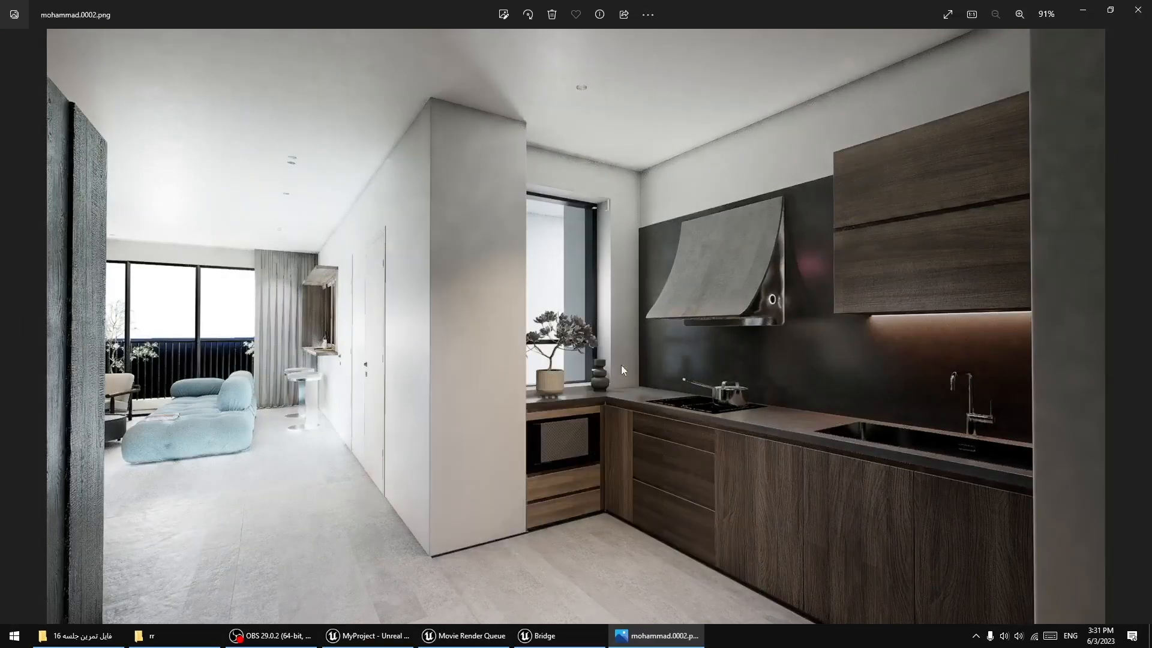
left_click(12, 355)
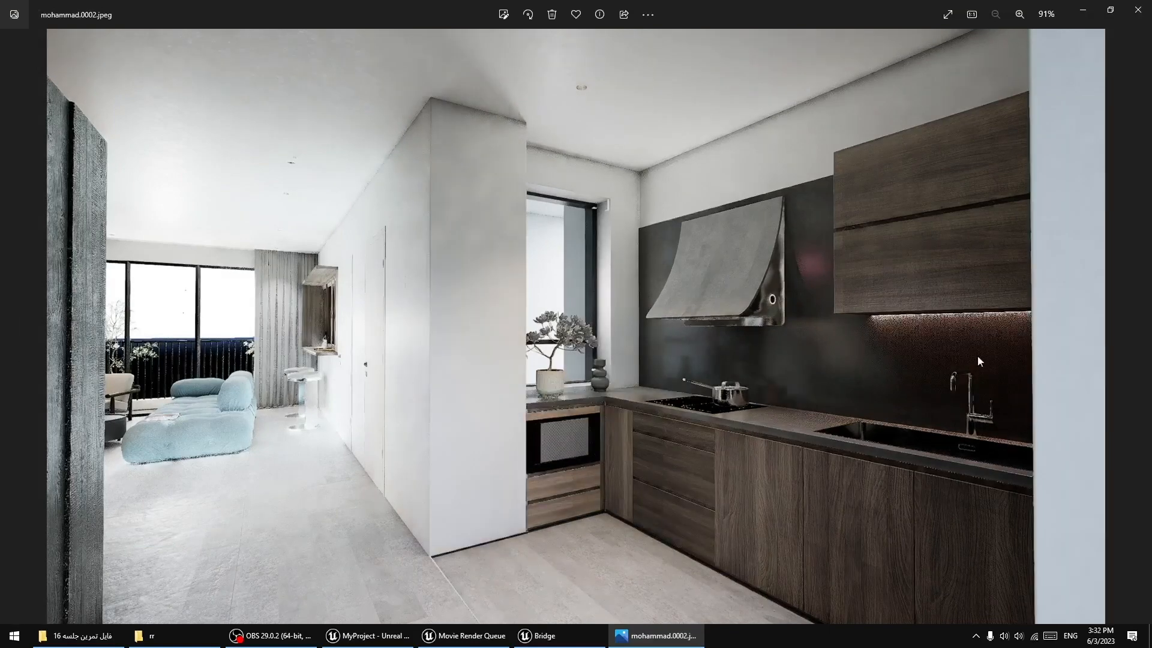
left_click(1135, 344)
Inspect the PNG render up close around the ceiling corner above the window and the sofa and bar stools.
scroll(624, 122, "up", 8)
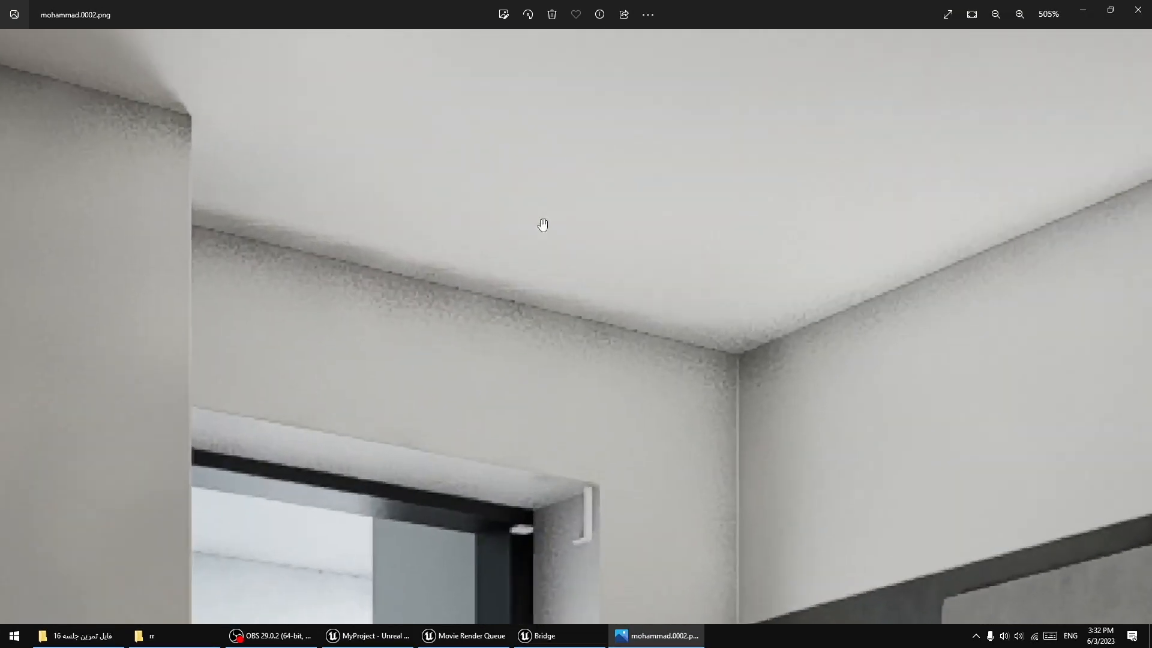
scroll(517, 265, "down", 8)
scroll(204, 440, "up", 6)
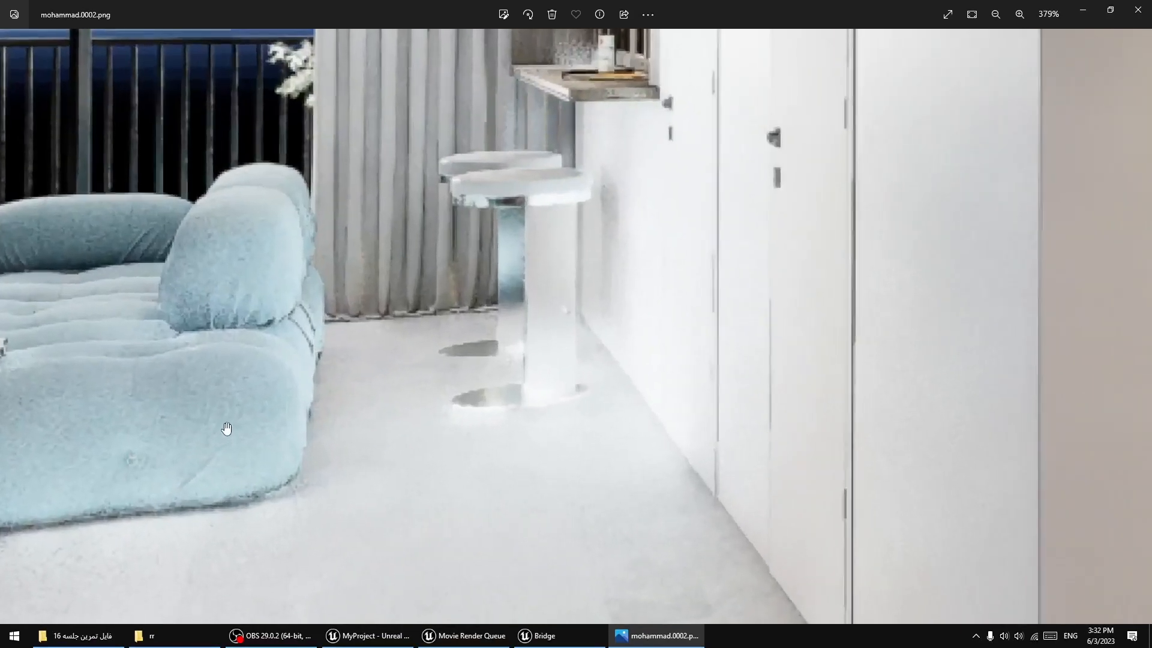
scroll(226, 427, "down", 6)
scroll(282, 420, "down", 1)
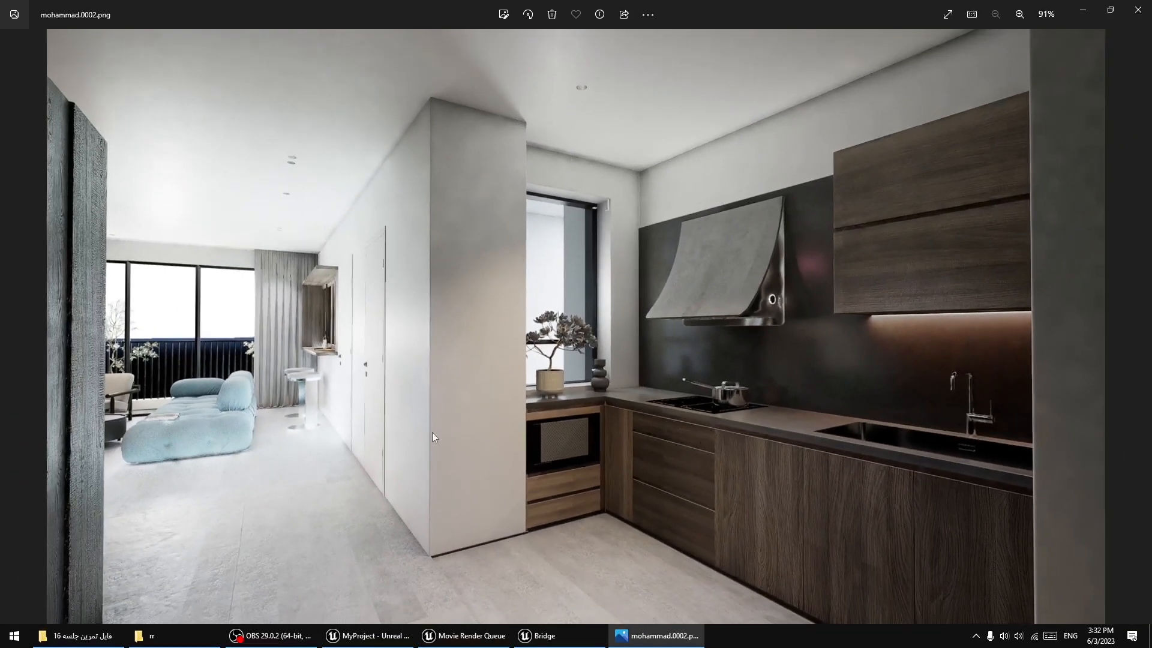
Flip repeatedly between the JPEG and PNG renders to compare their overall quality, and close the image viewer.
key("Left")
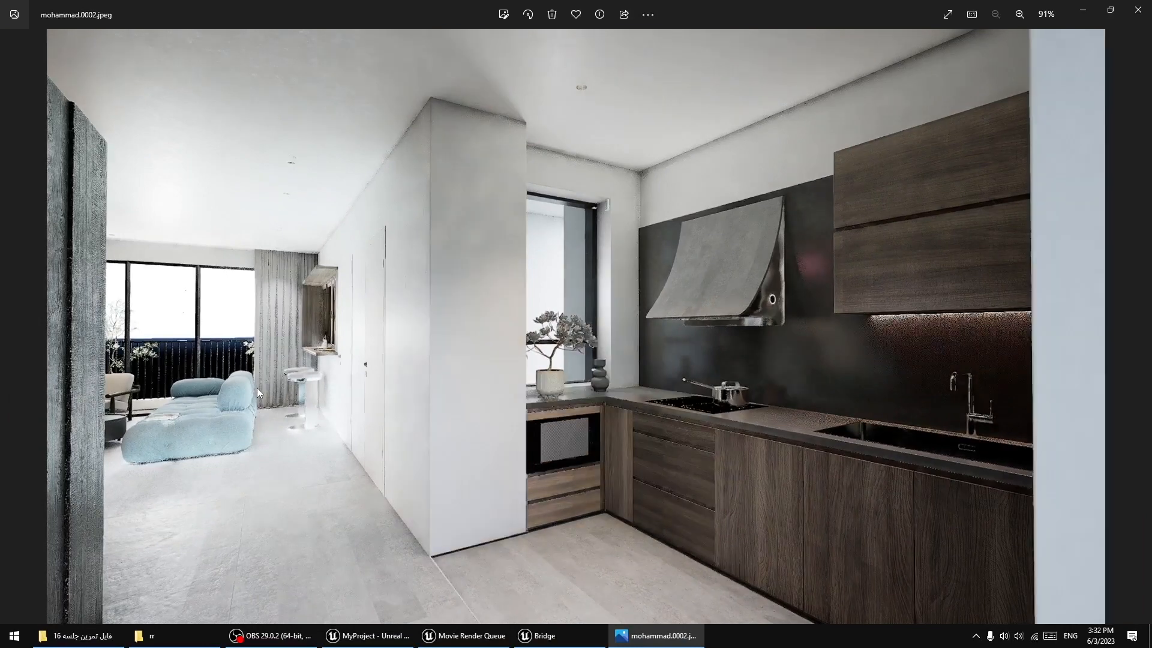
key("Right")
key("Left")
key("Right")
key("Left")
key("Right")
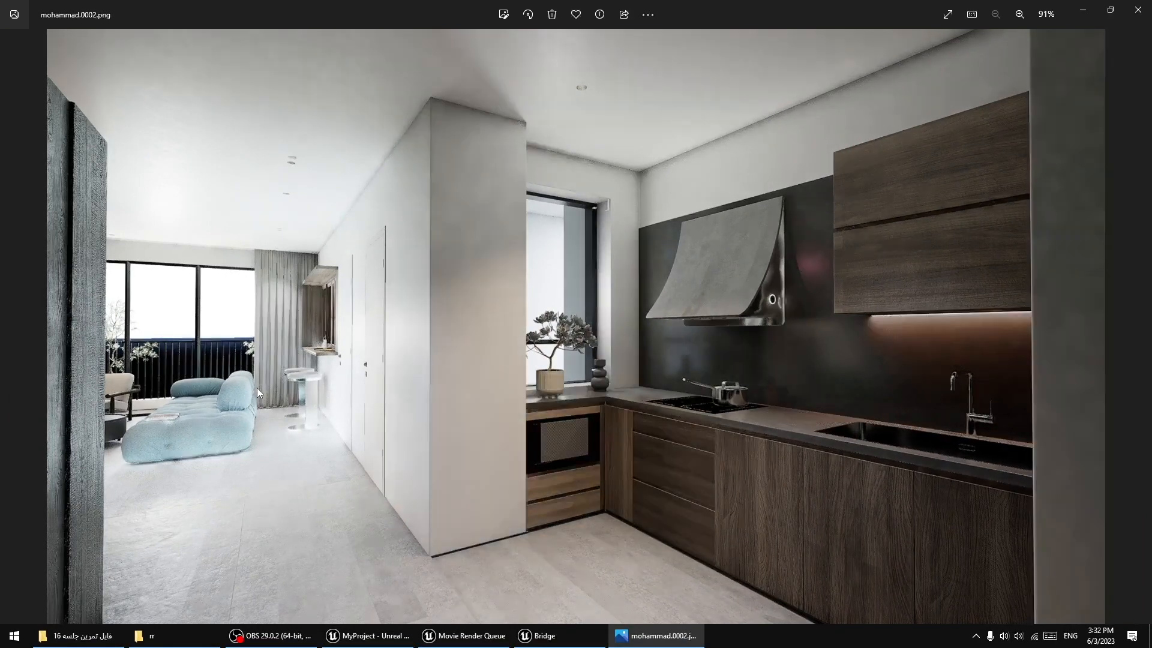
left_click(1138, 10)
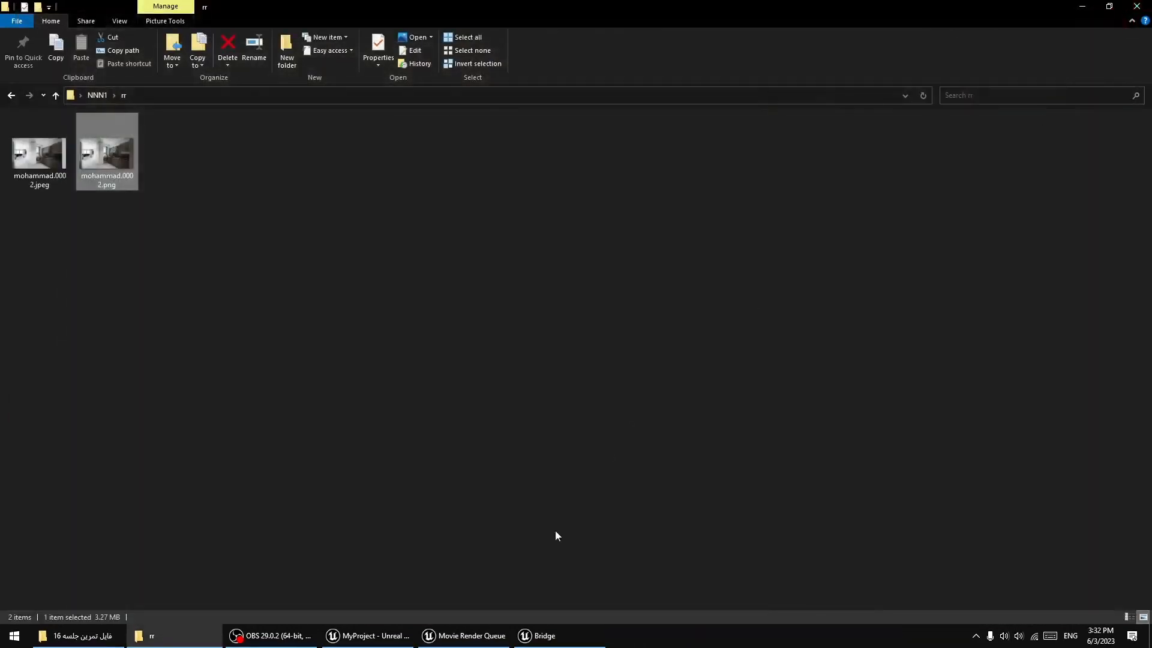
Switch to Unreal Engine and close the Bridge window.
left_click(543, 635)
right_click(544, 631)
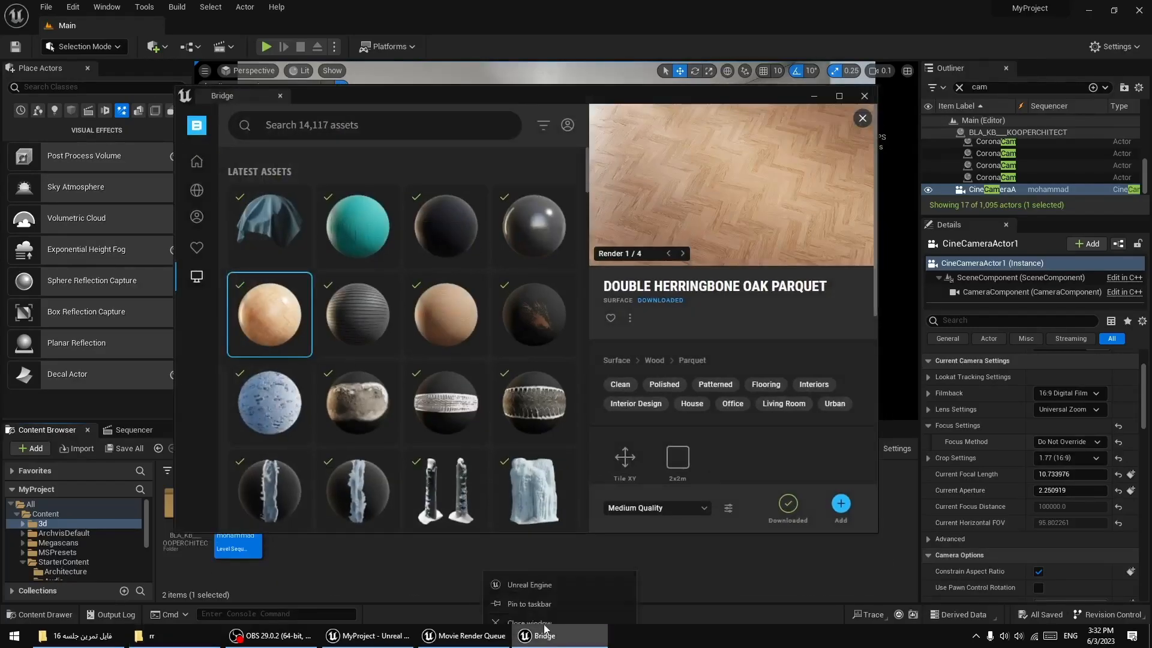
left_click(543, 624)
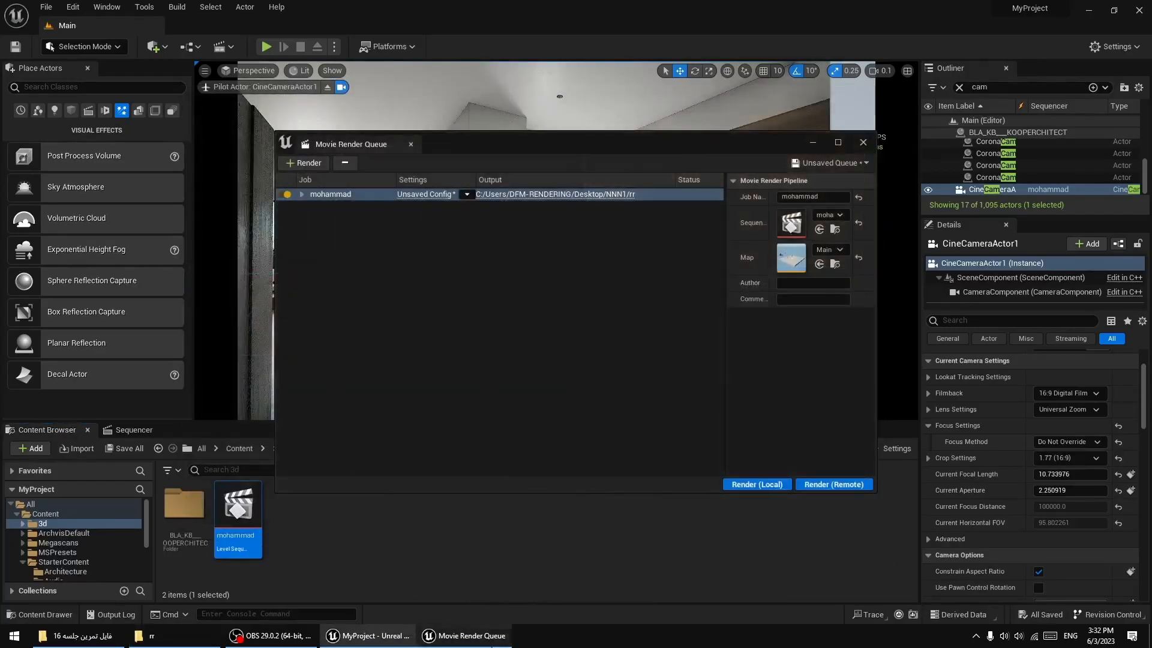
Set the render job's anti-aliasing Spatial Sample Count to 150 and accept the configuration.
left_click(420, 194)
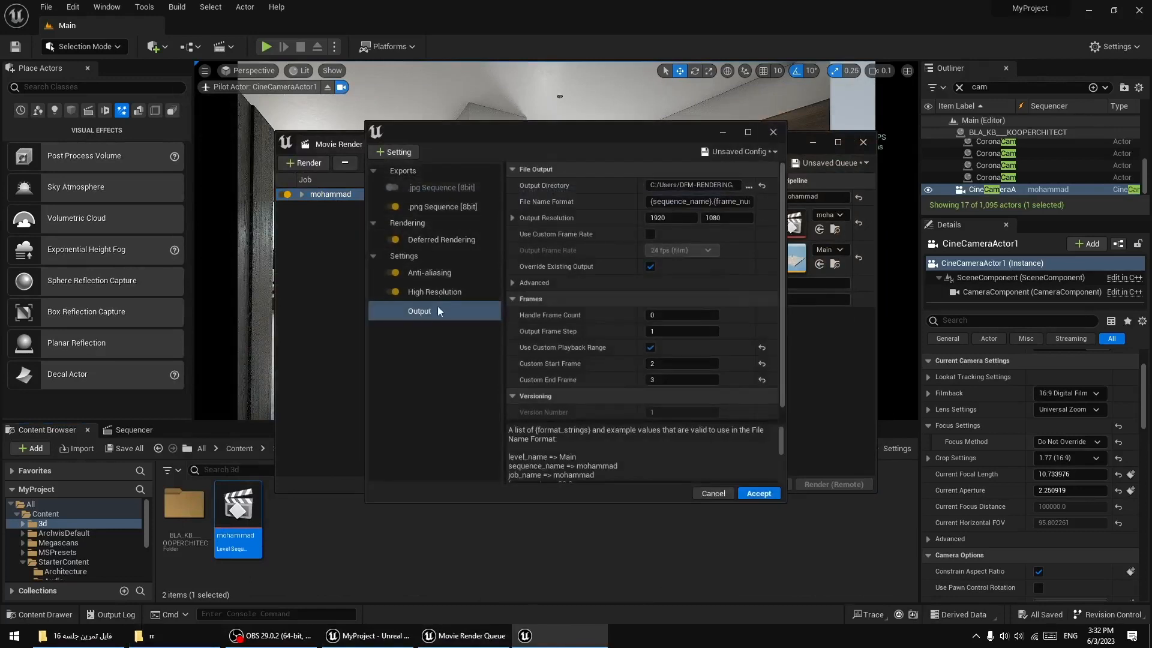
left_click(430, 274)
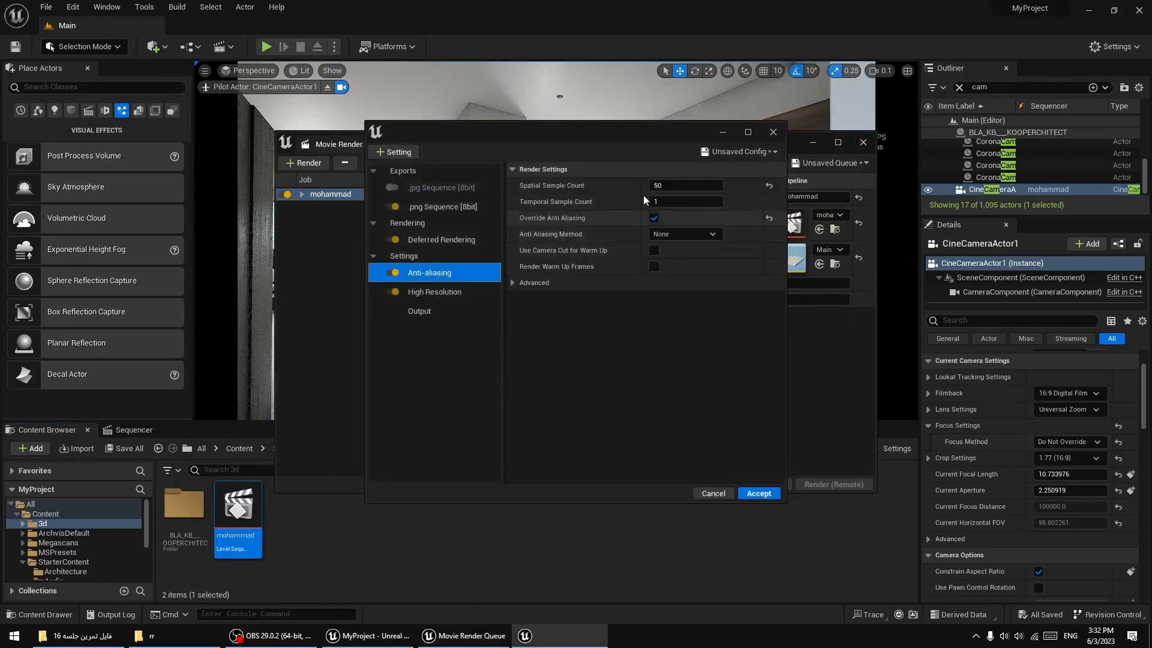
left_click(672, 185)
type("15")
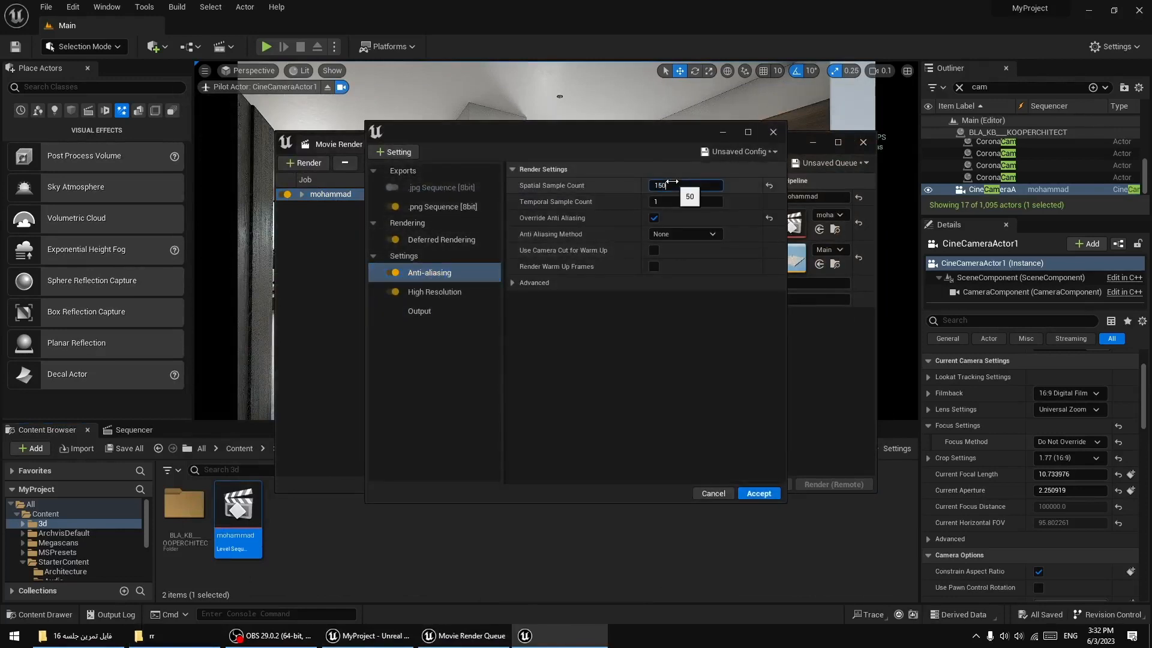
type("0")
left_click(756, 492)
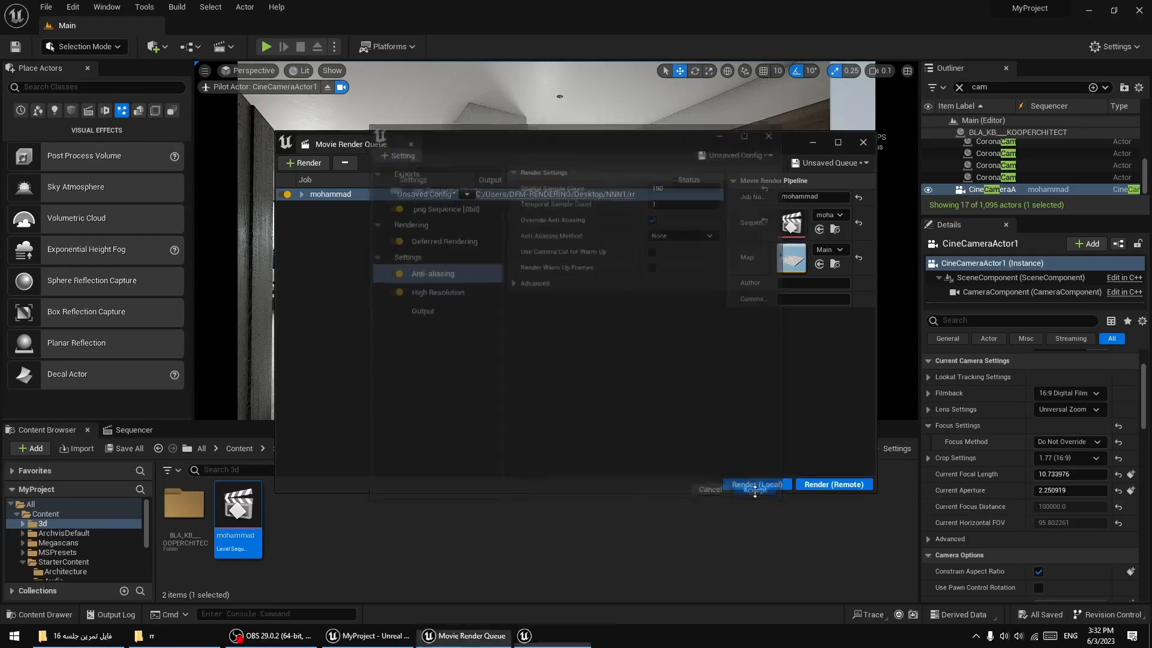
Glance at the rr output folder and render the reconfigured job locally from Movie Render Queue.
left_click(202, 630)
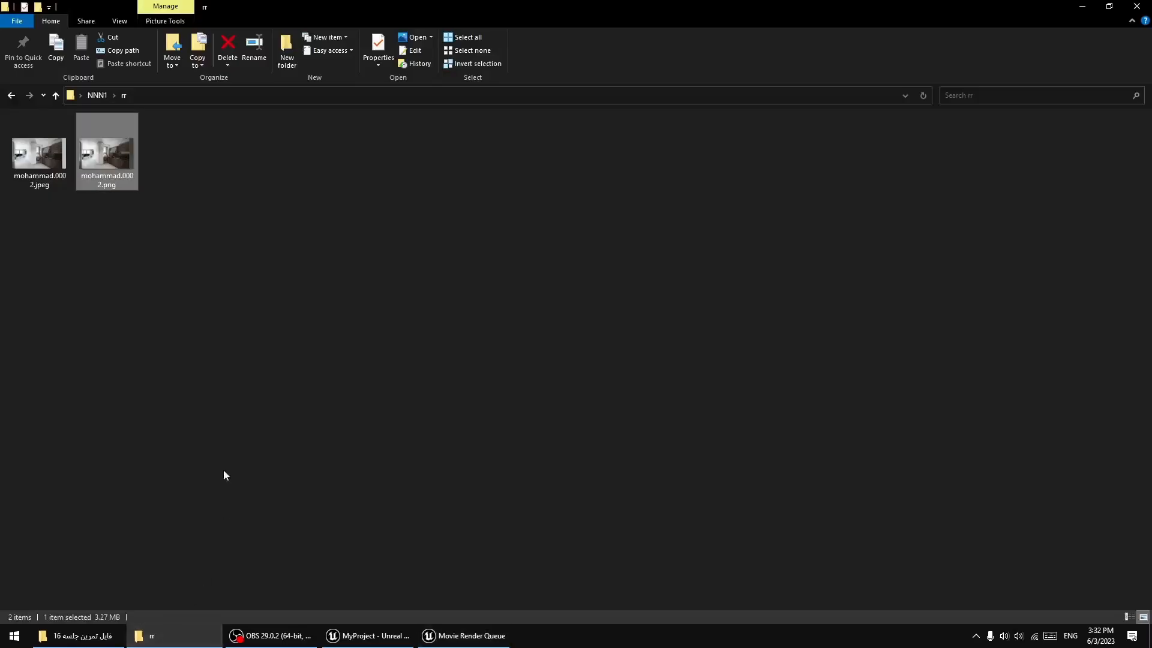
left_click(162, 634)
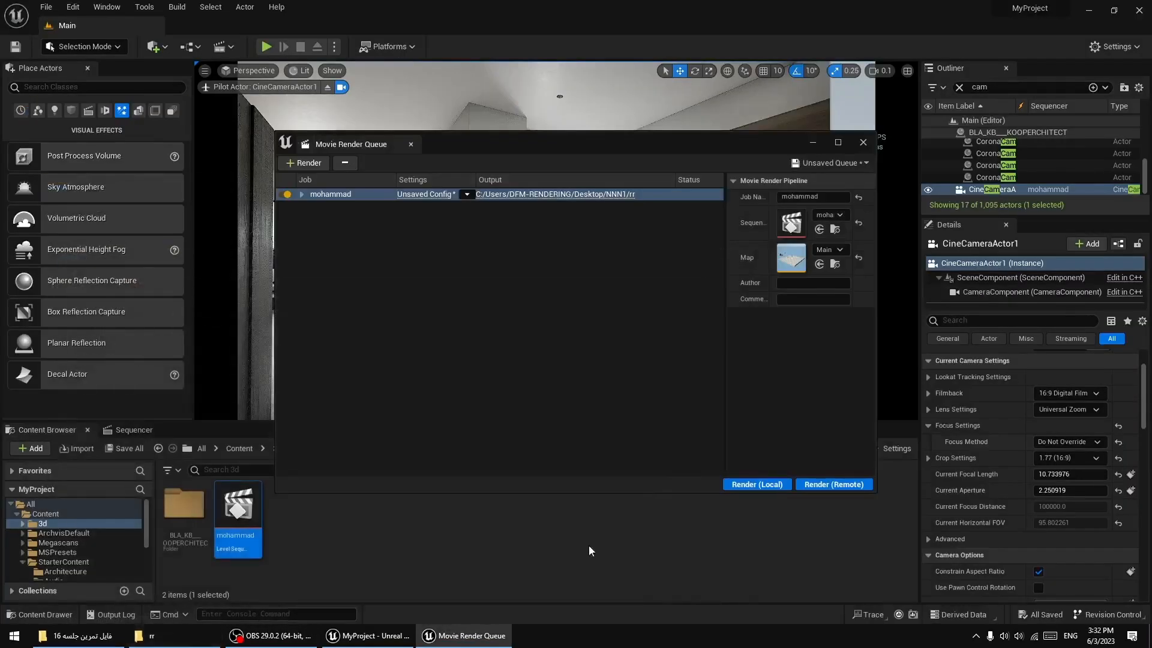
left_click(760, 484)
Open the newly rendered PNG from the rr folder and inspect the ceiling, range hood and cabinet details up close.
left_click(147, 635)
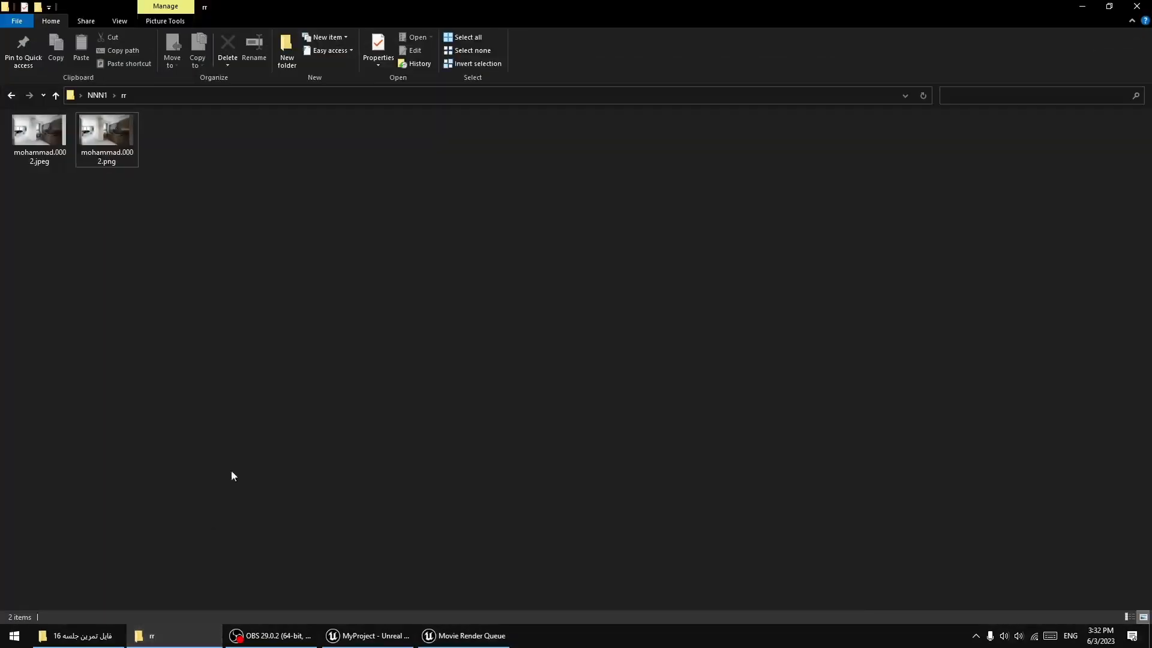
double_click(52, 135)
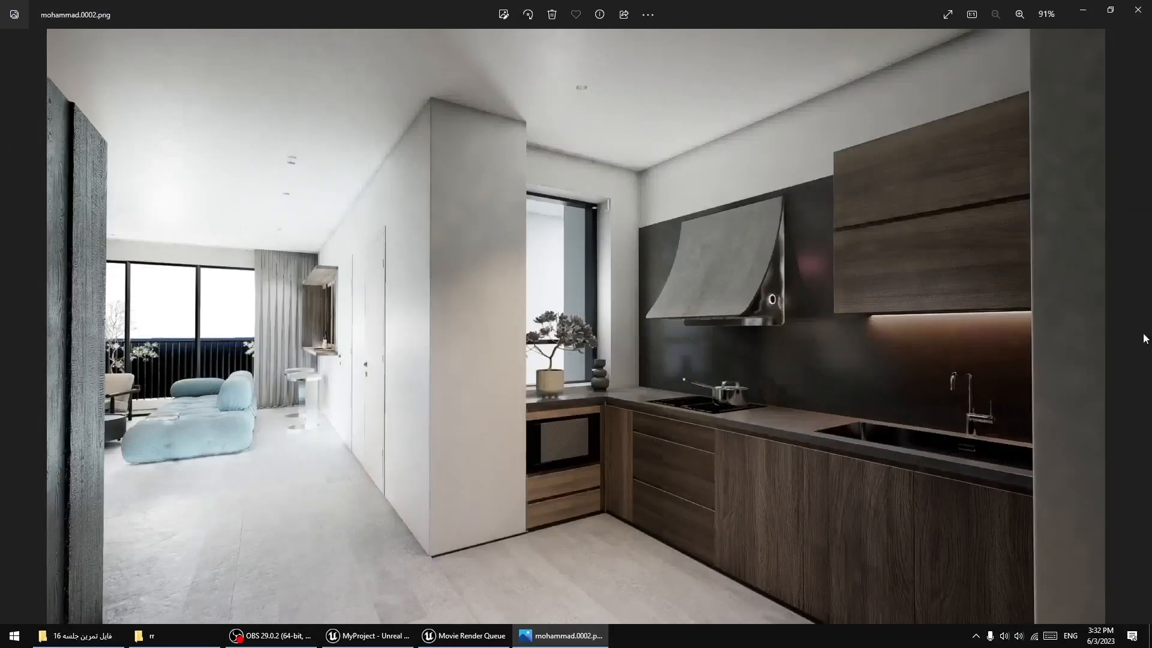
scroll(272, 436, "up", 4)
scroll(273, 436, "down", 4)
scroll(618, 142, "up", 10)
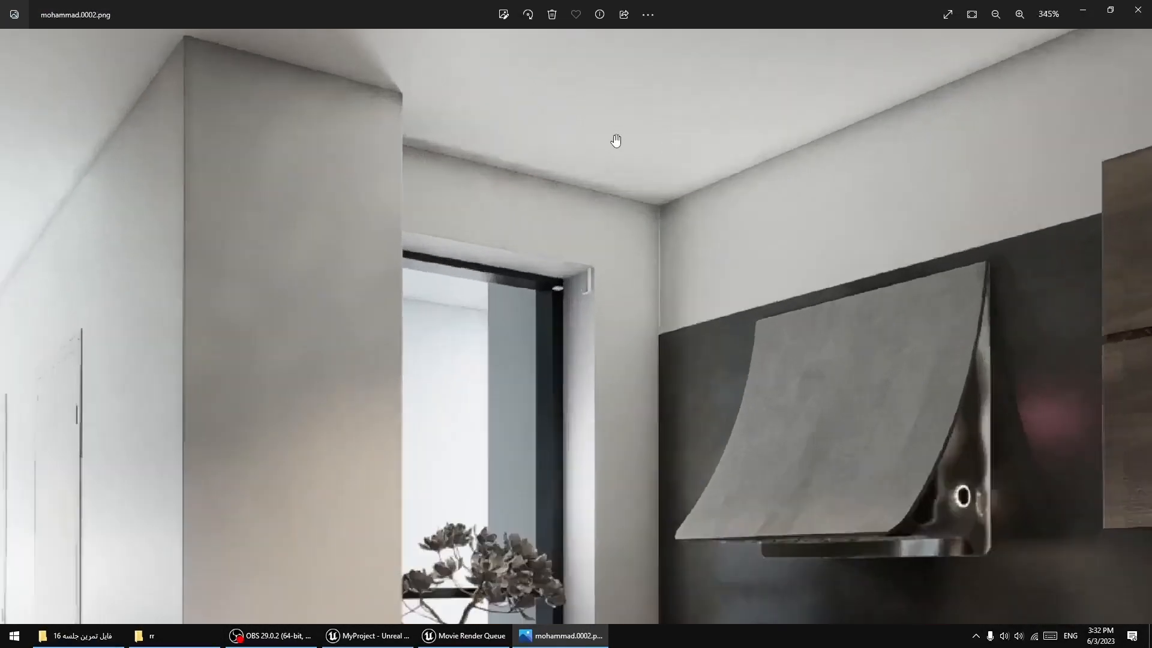
scroll(531, 254, "down", 10)
scroll(618, 481, "up", 8)
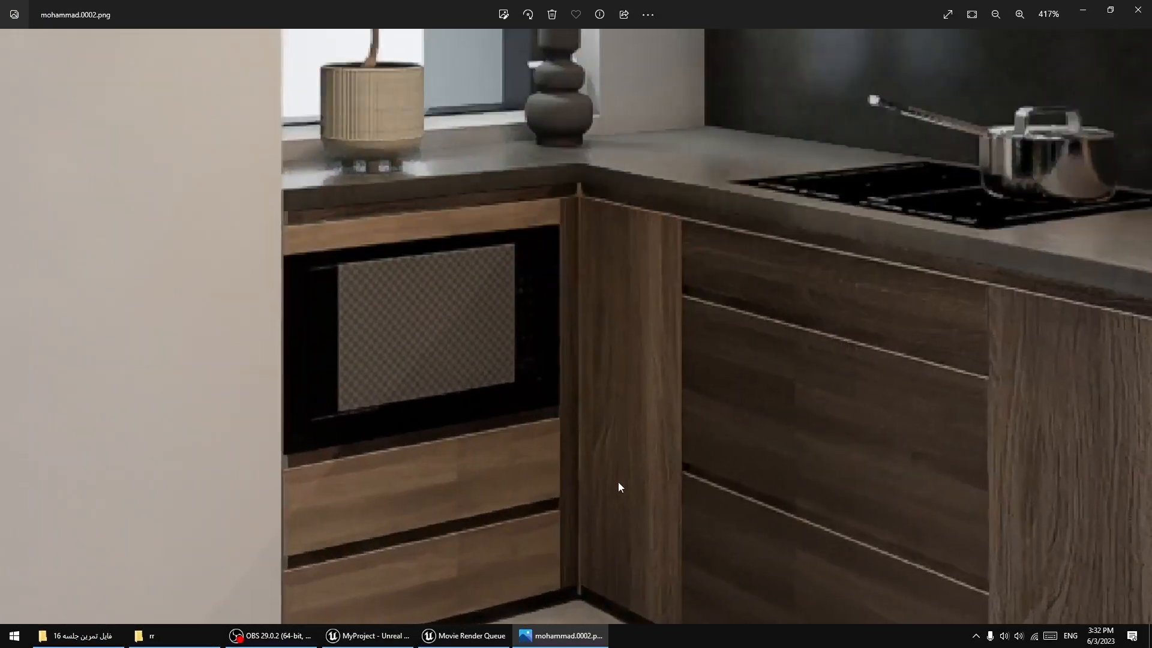
scroll(604, 464, "down", 8)
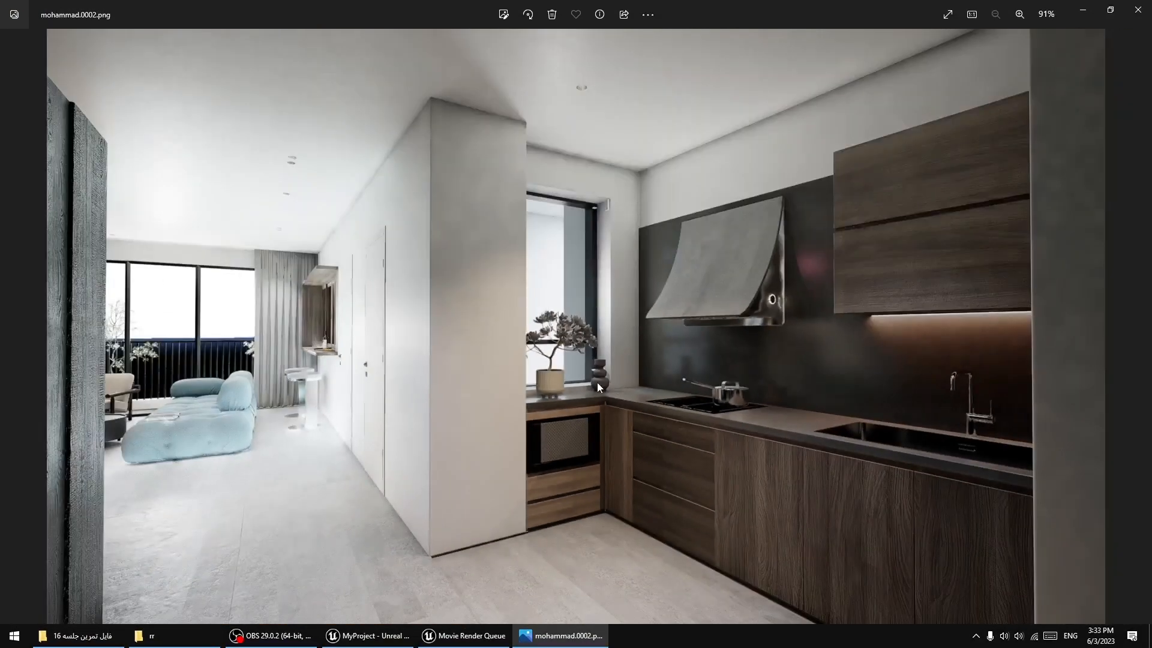
left_click(1138, 9)
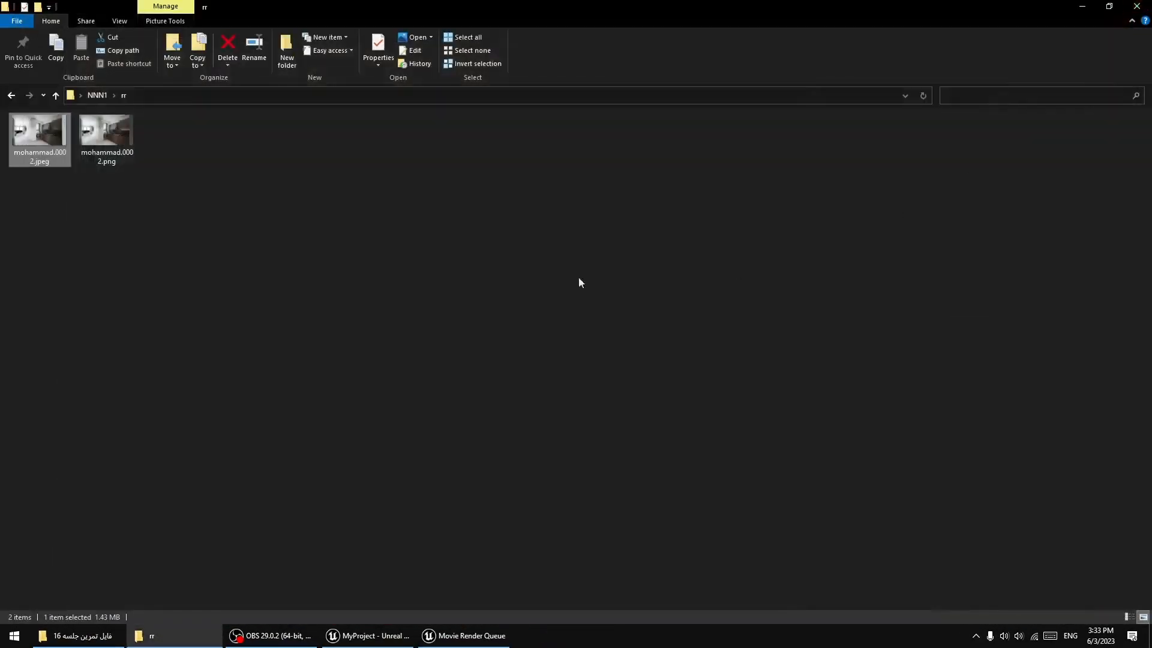
Rename the JPEG render in the rr folder as 01 and the PNG render as 02.
left_click(45, 157)
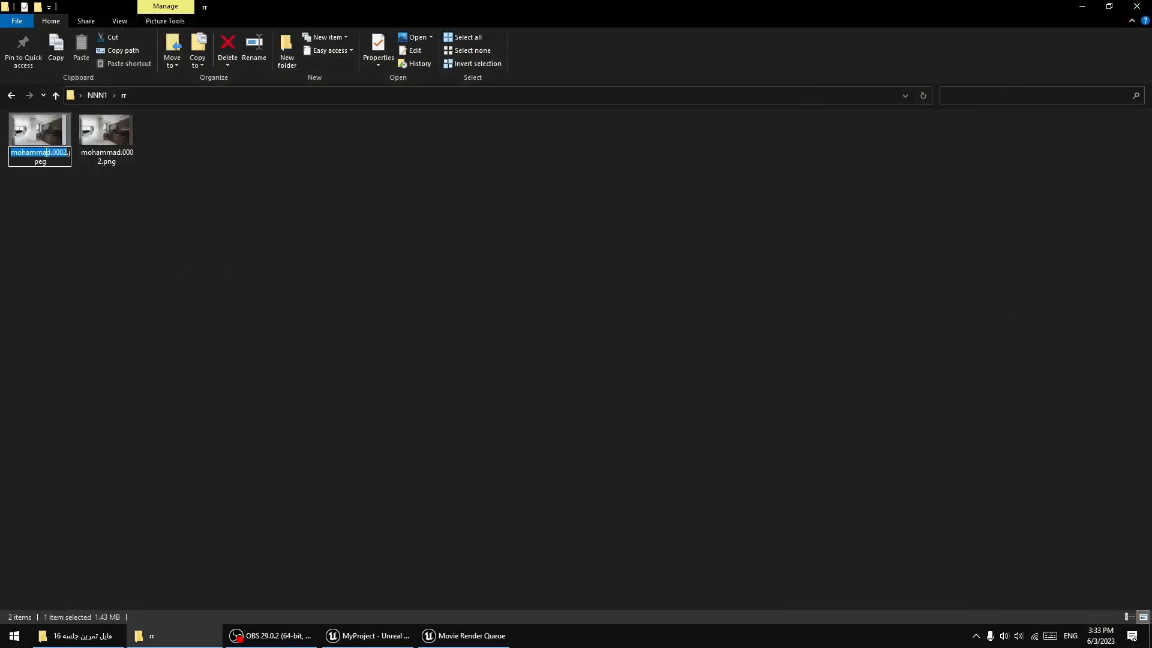
type("041")
key("BackSpace")
key("BackSpace")
type("1")
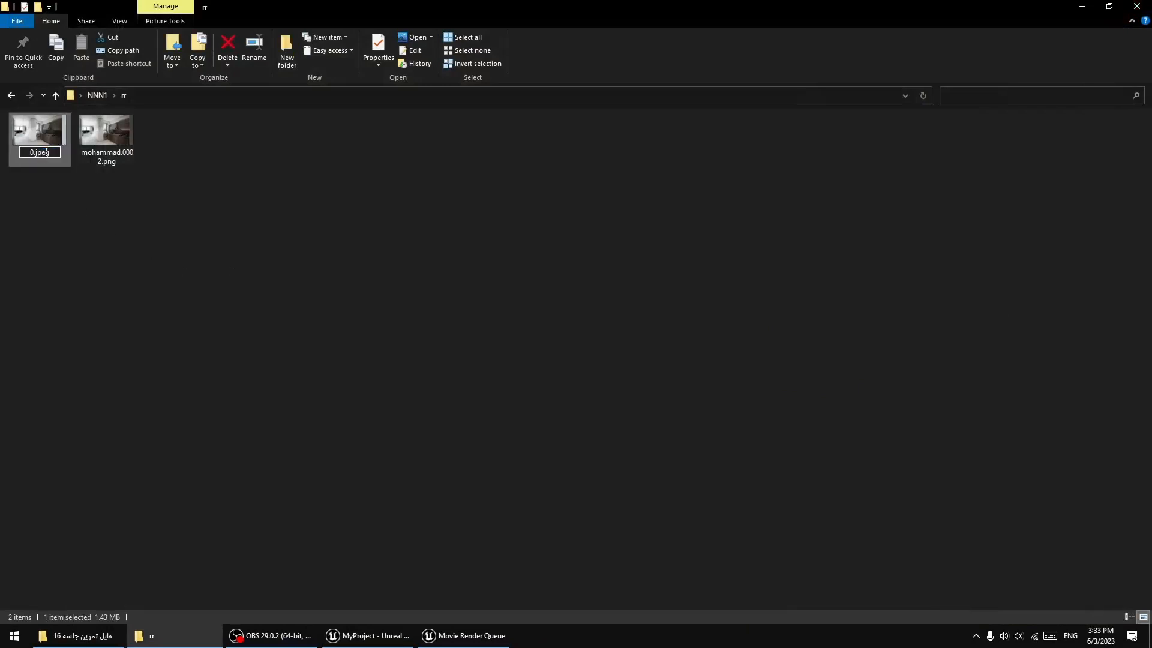
key("Return")
left_click(110, 167)
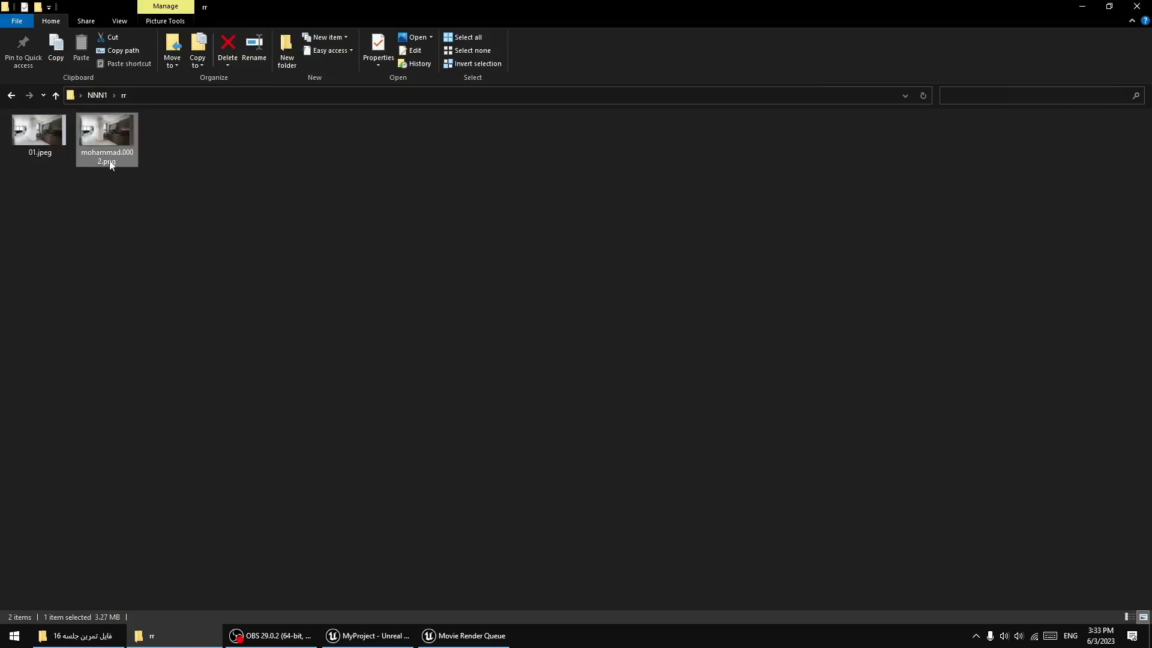
left_click(109, 161)
type("02")
key("Return")
Switch to Movie Render Queue, set the job's anti-aliasing Spatial Sample Count to 250, accept the configuration and render locally.
left_click(471, 642)
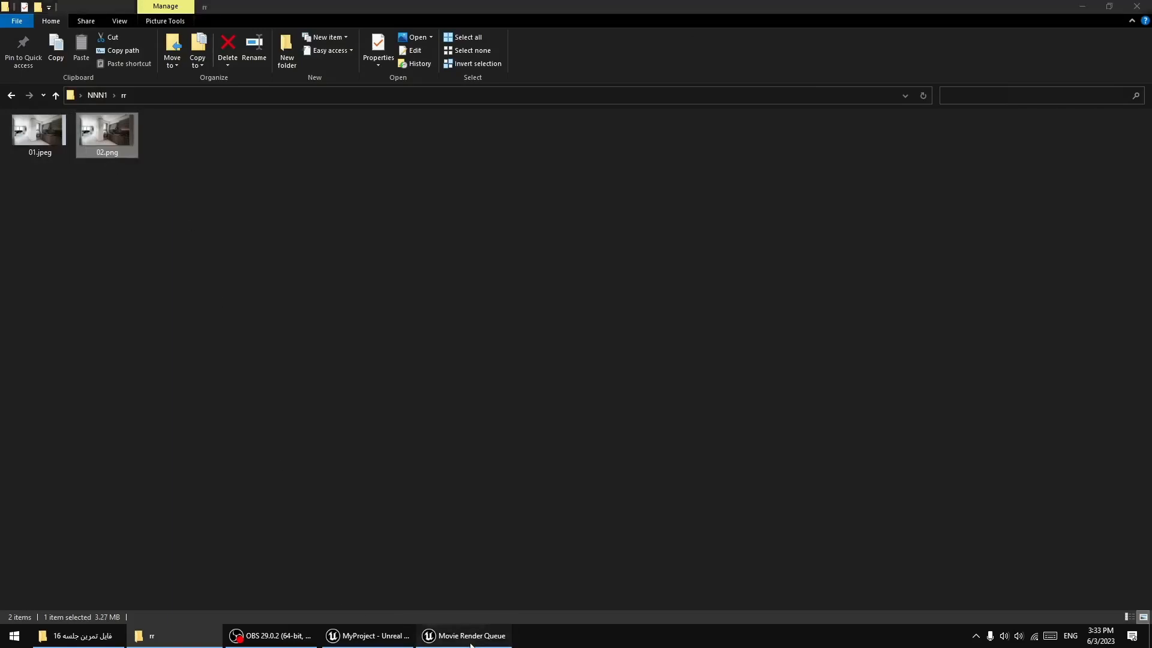
left_click(424, 195)
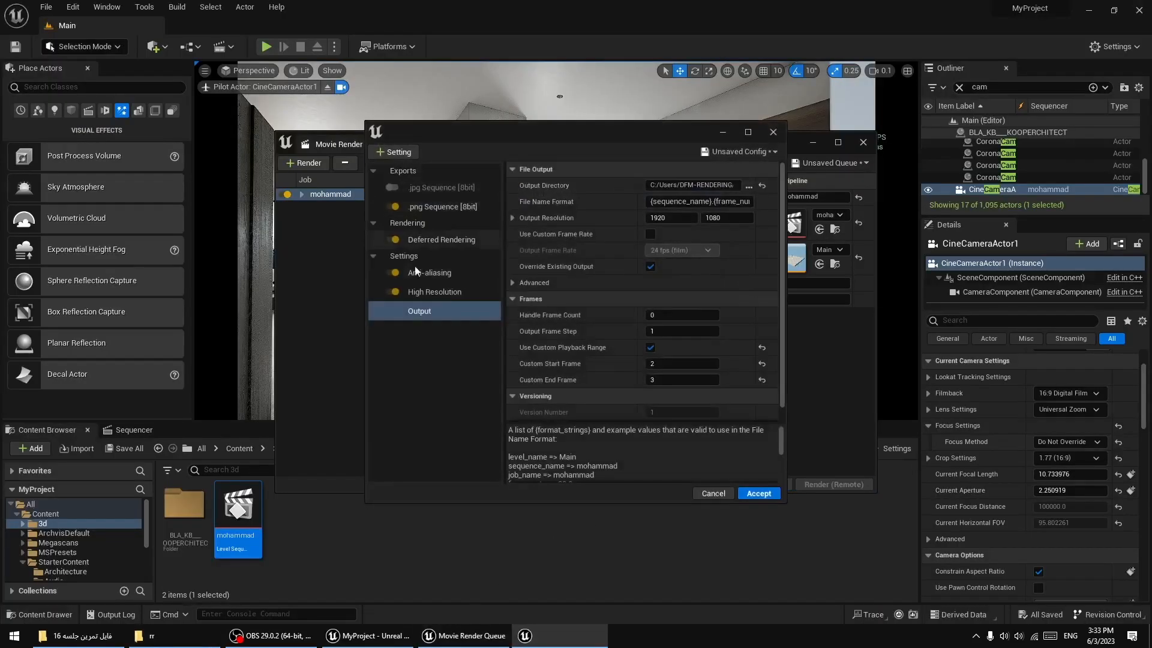
left_click(434, 273)
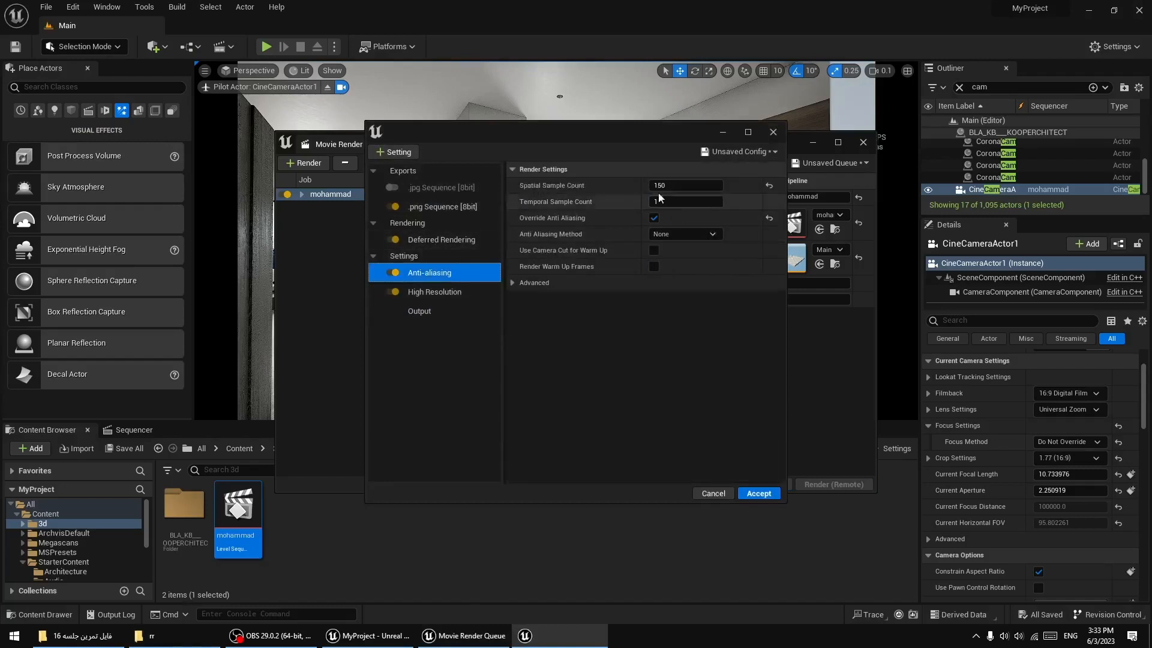
left_click(689, 185)
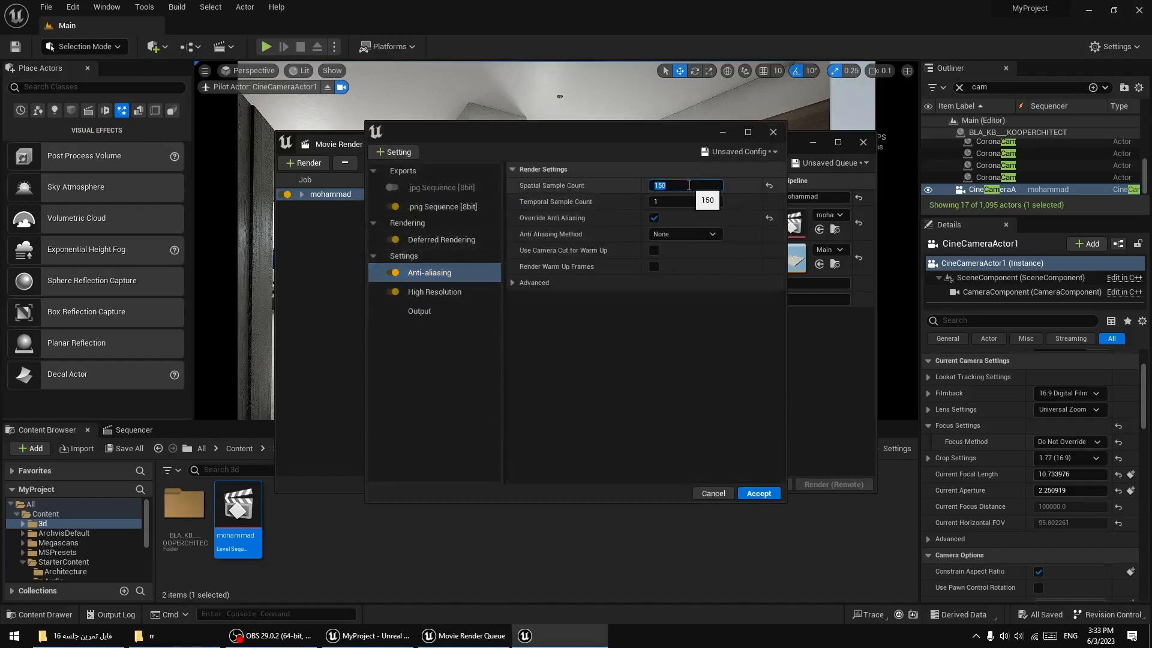
type("250")
left_click(770, 495)
left_click(773, 483)
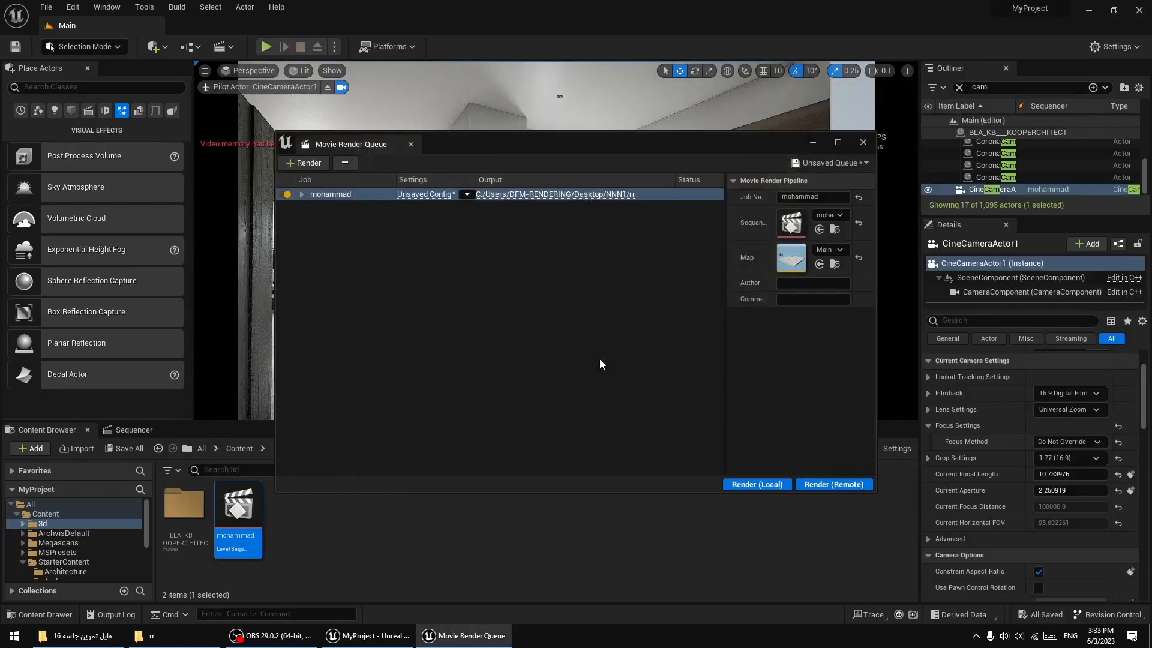
Open the newest PNG from the rr folder, inspect the plant, ceiling corners and bar area up close, and close the image.
left_click(174, 635)
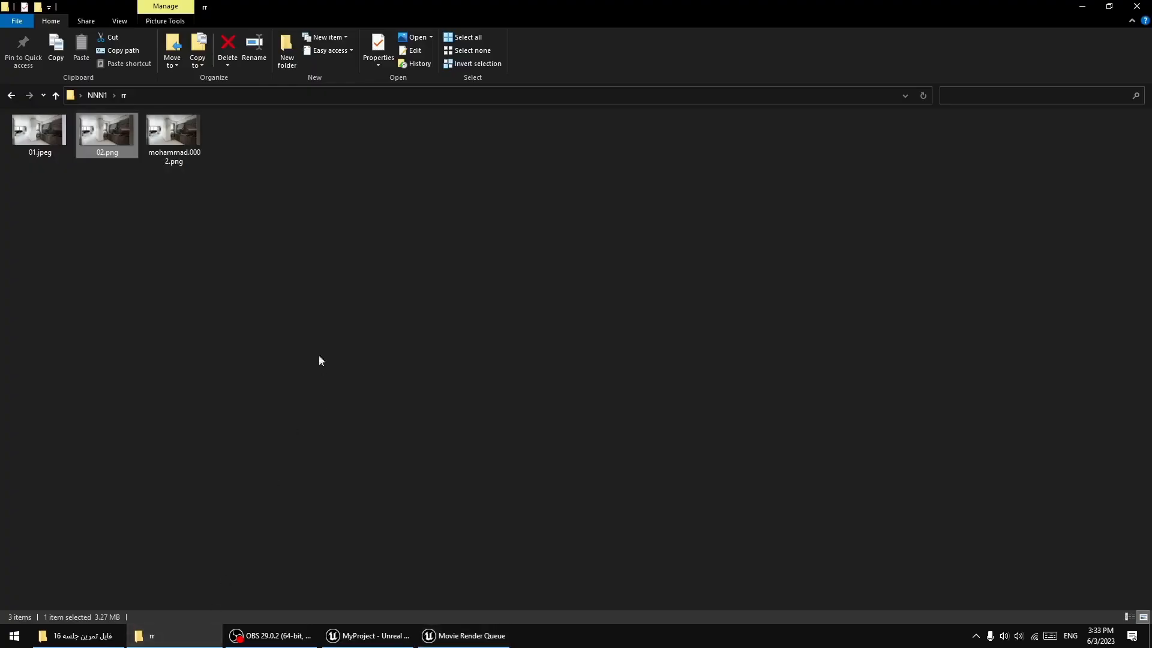
double_click(173, 133)
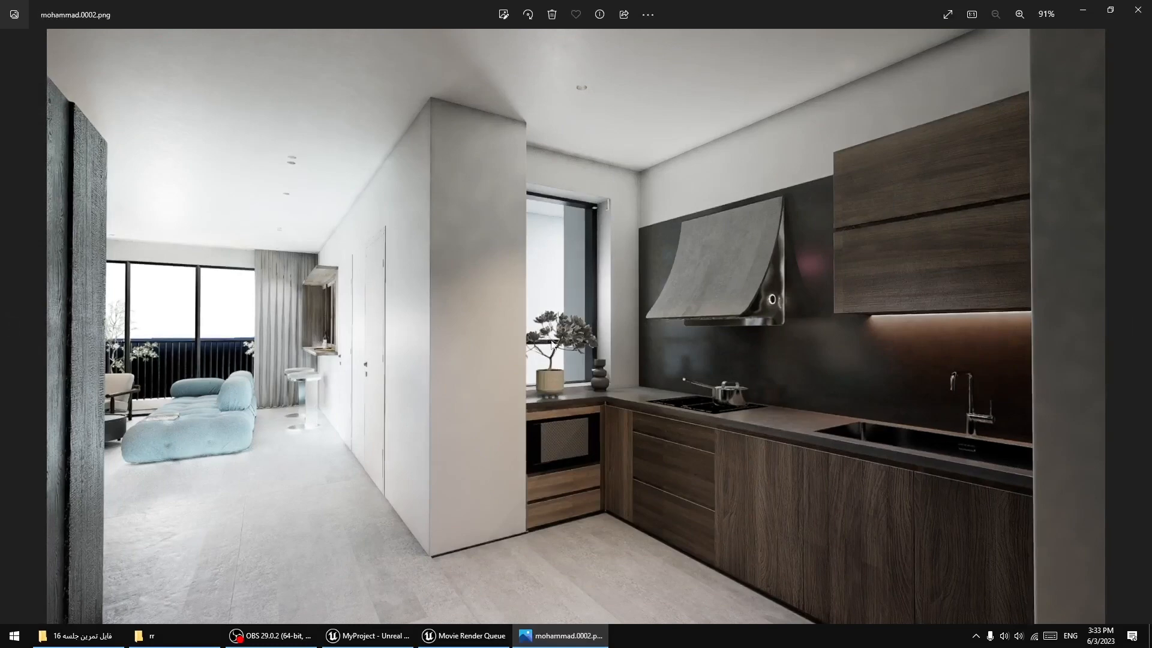
scroll(637, 300, "up", 5)
scroll(637, 300, "up", 4)
scroll(630, 312, "down", 1)
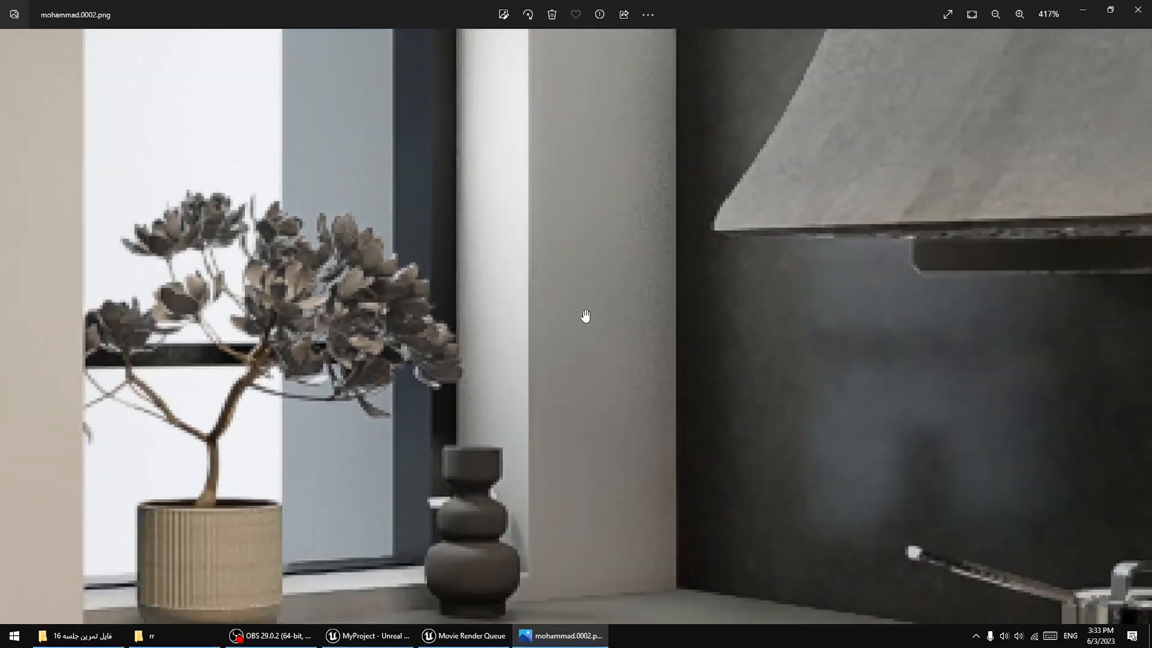
scroll(643, 311, "down", 6)
scroll(444, 282, "up", 8)
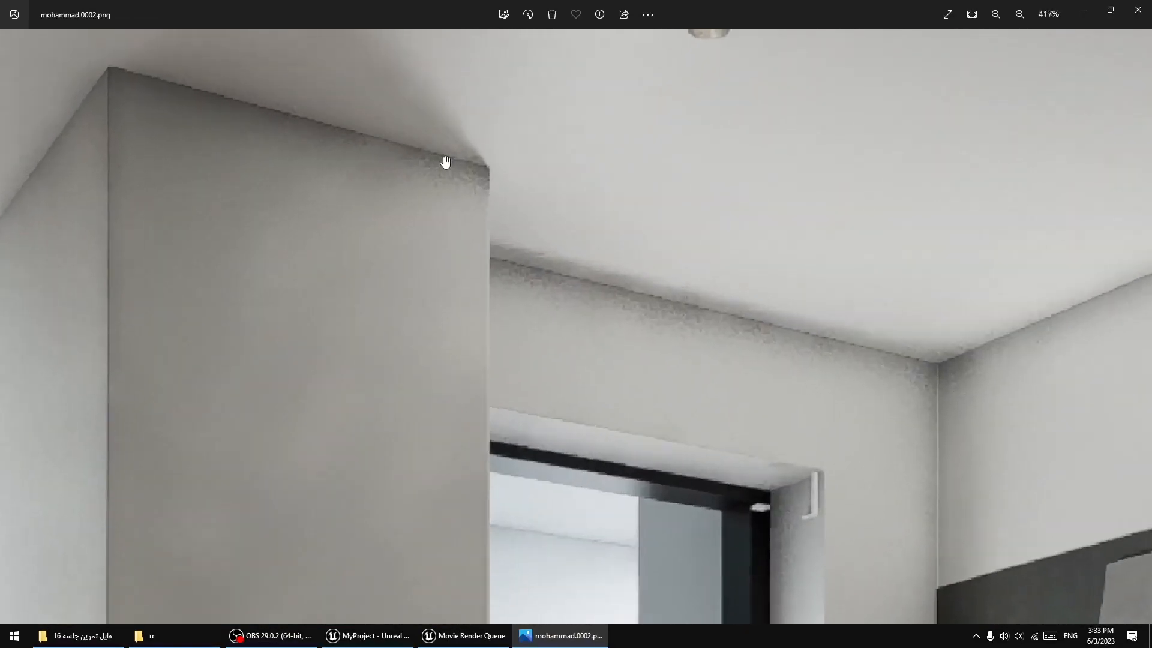
scroll(427, 338, "down", 6)
scroll(315, 362, "up", 4)
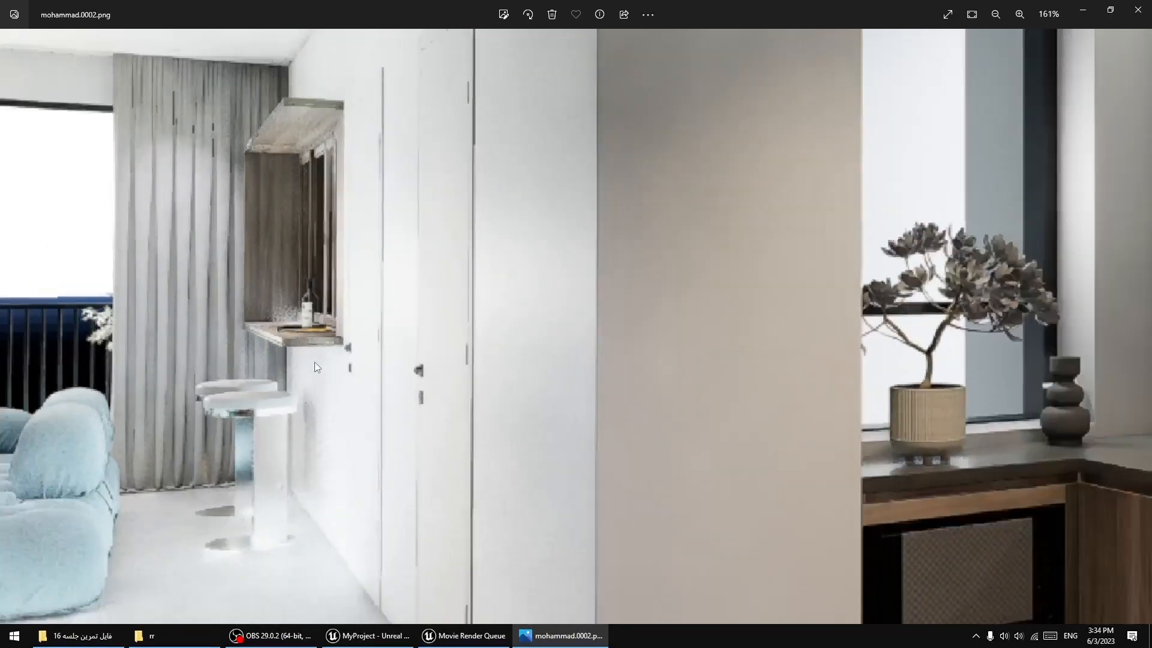
scroll(314, 362, "down", 5)
left_click(1137, 10)
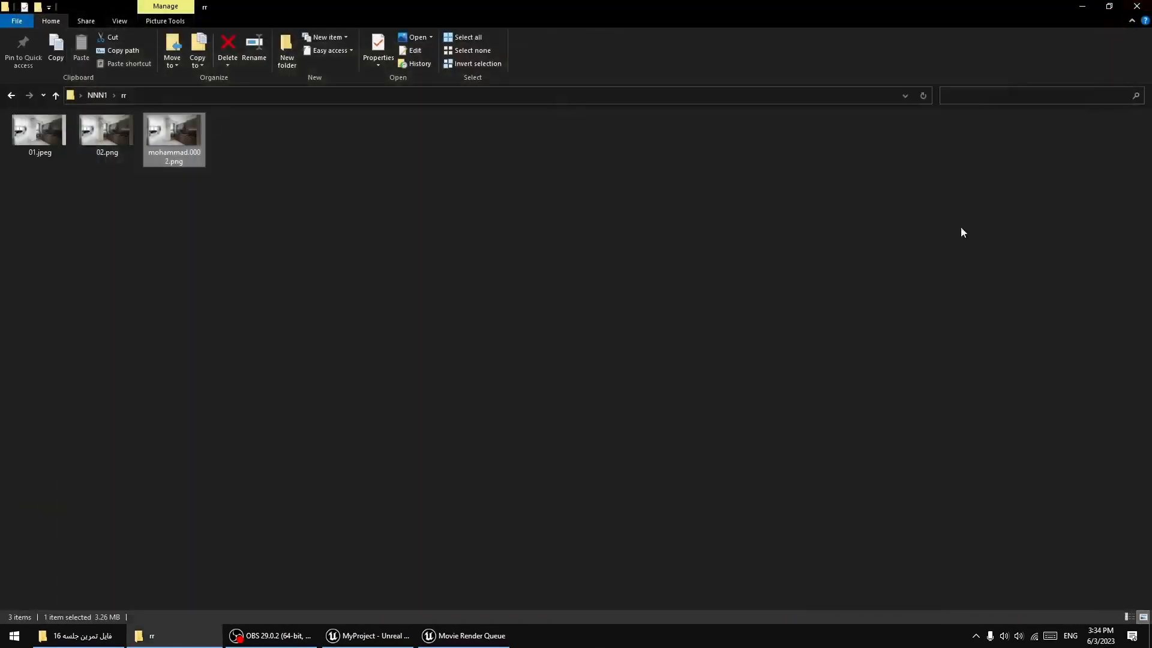
Return to Unreal Engine and set the render job's anti-aliasing Temporal Sample Count to 3.
left_click(397, 640)
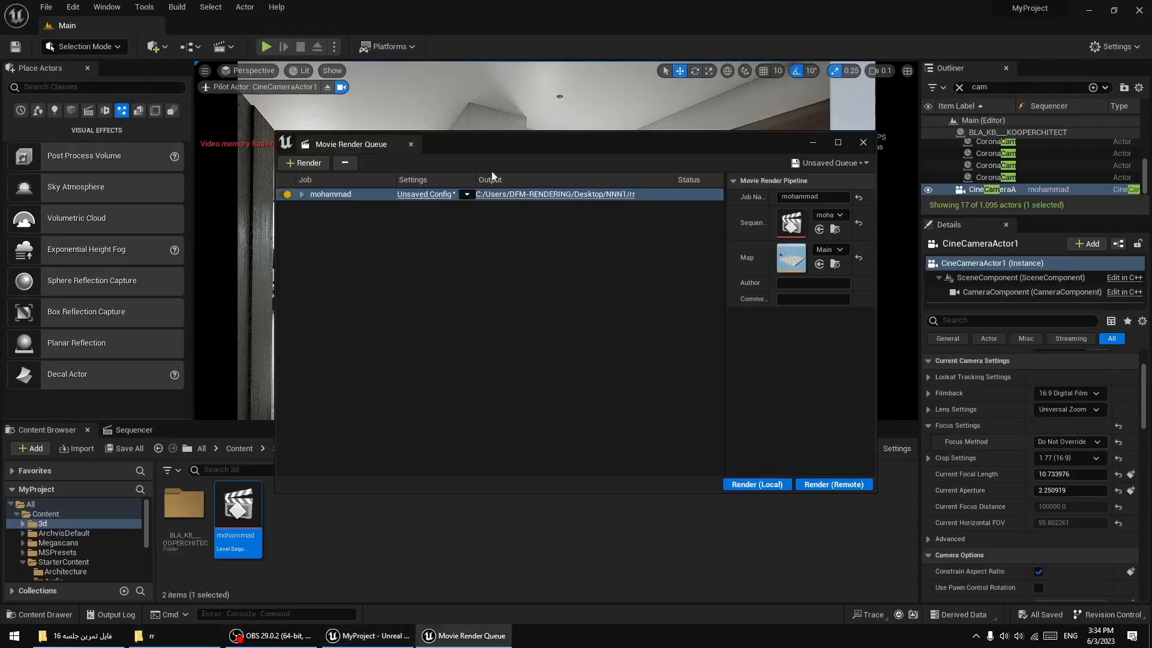
left_click_drag(508, 145, 475, 141)
left_click(393, 192)
left_click(397, 312)
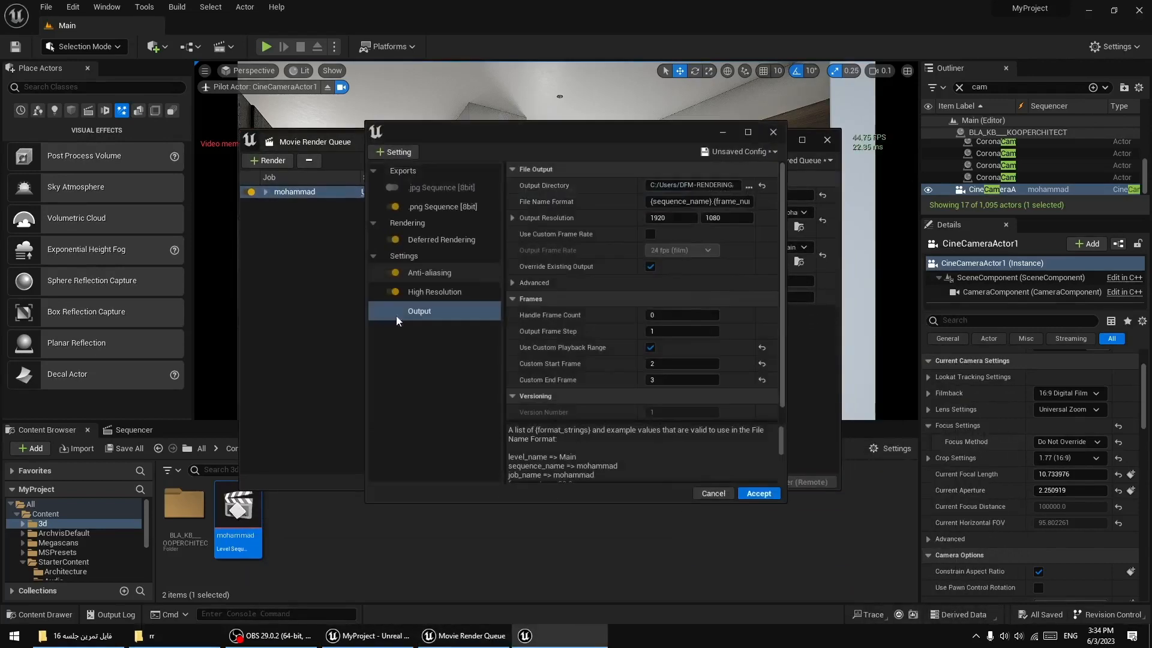
left_click(436, 290)
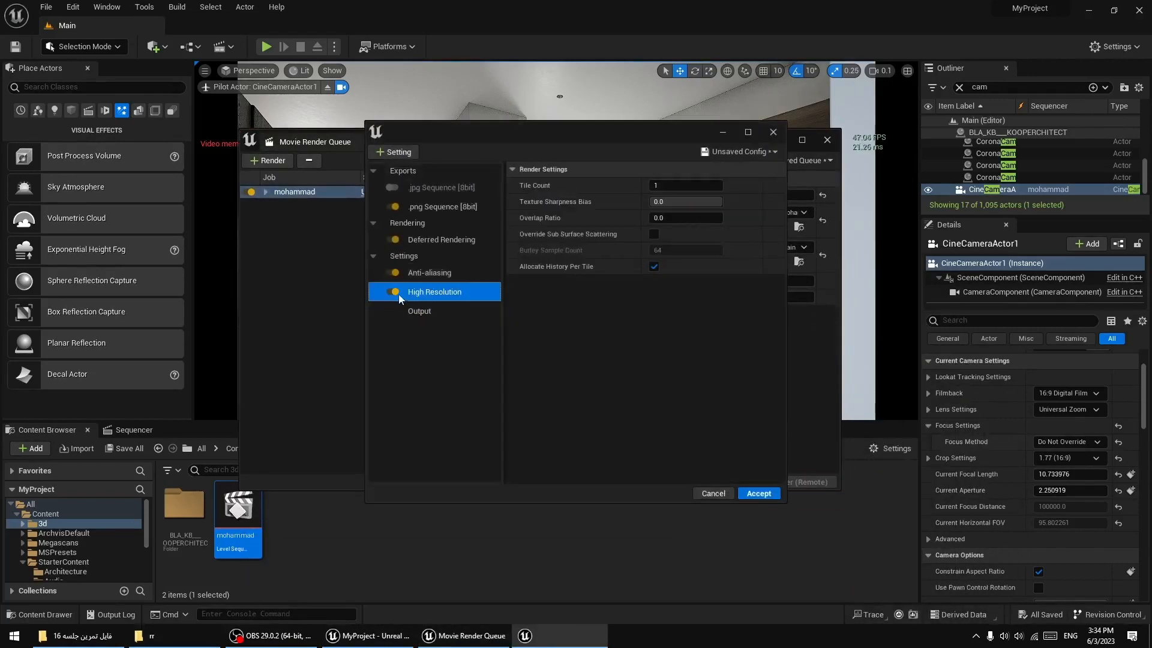
left_click(419, 273)
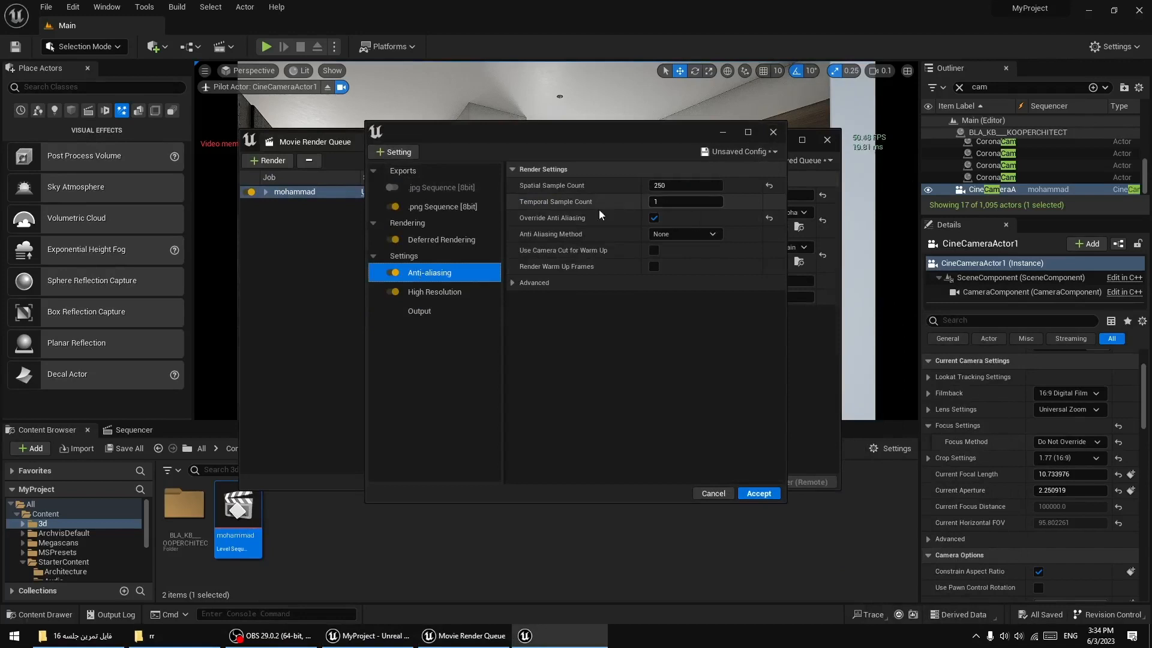
left_click(681, 198)
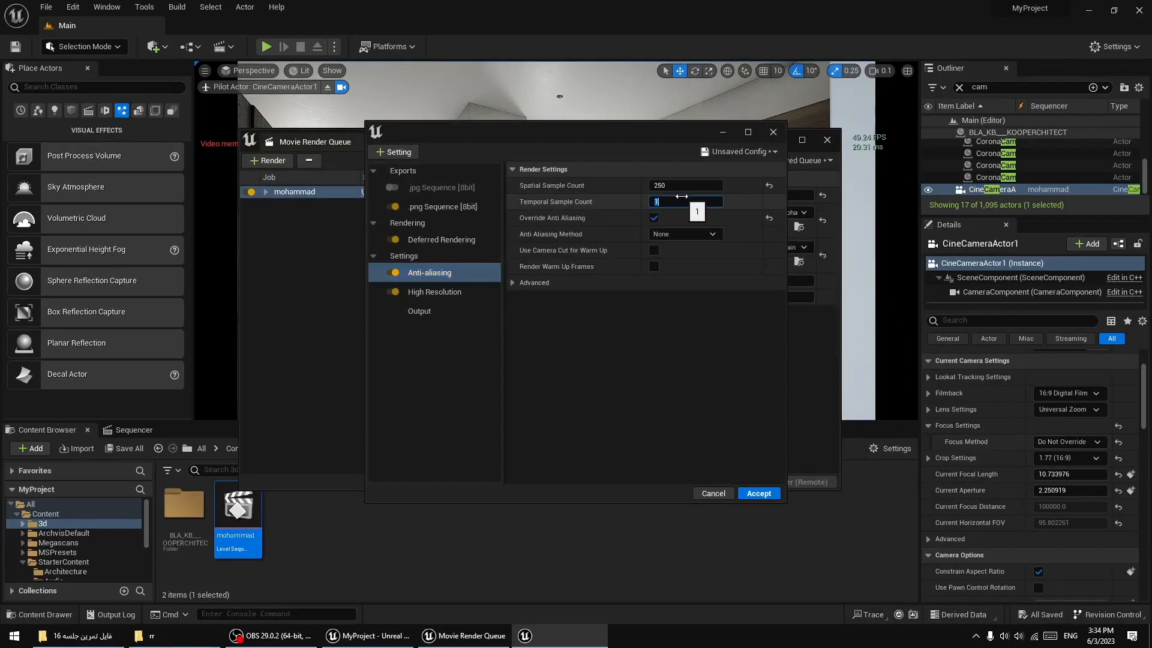
type("3")
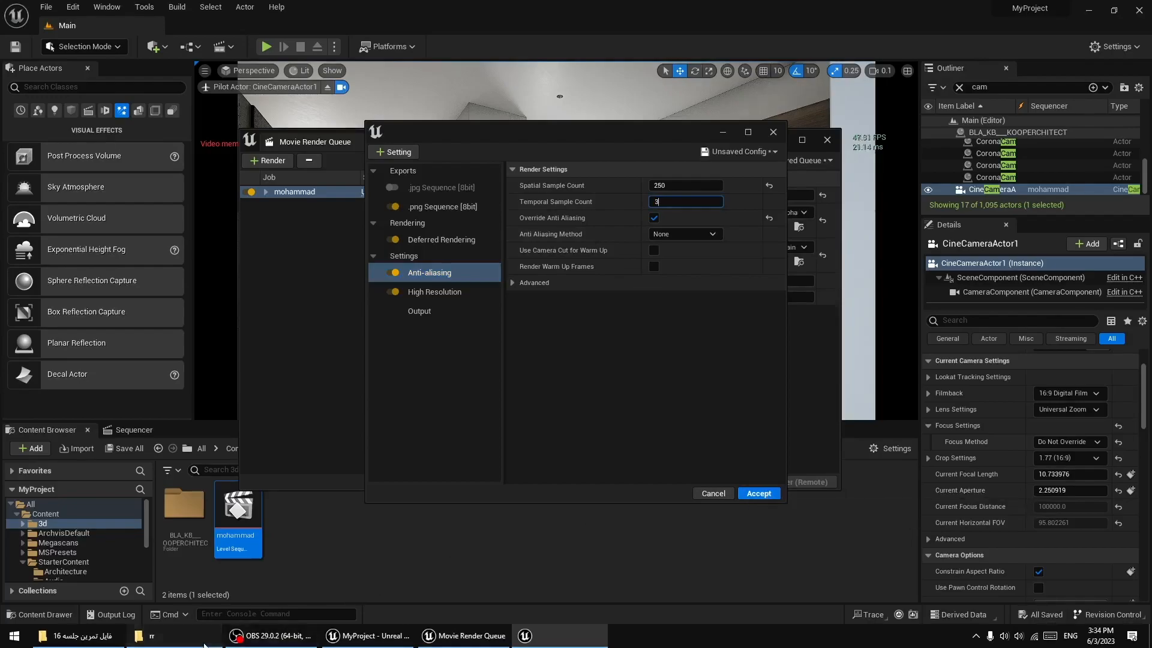
Rename the newest PNG render in the rr folder as 03.
left_click(150, 635)
left_click(175, 157)
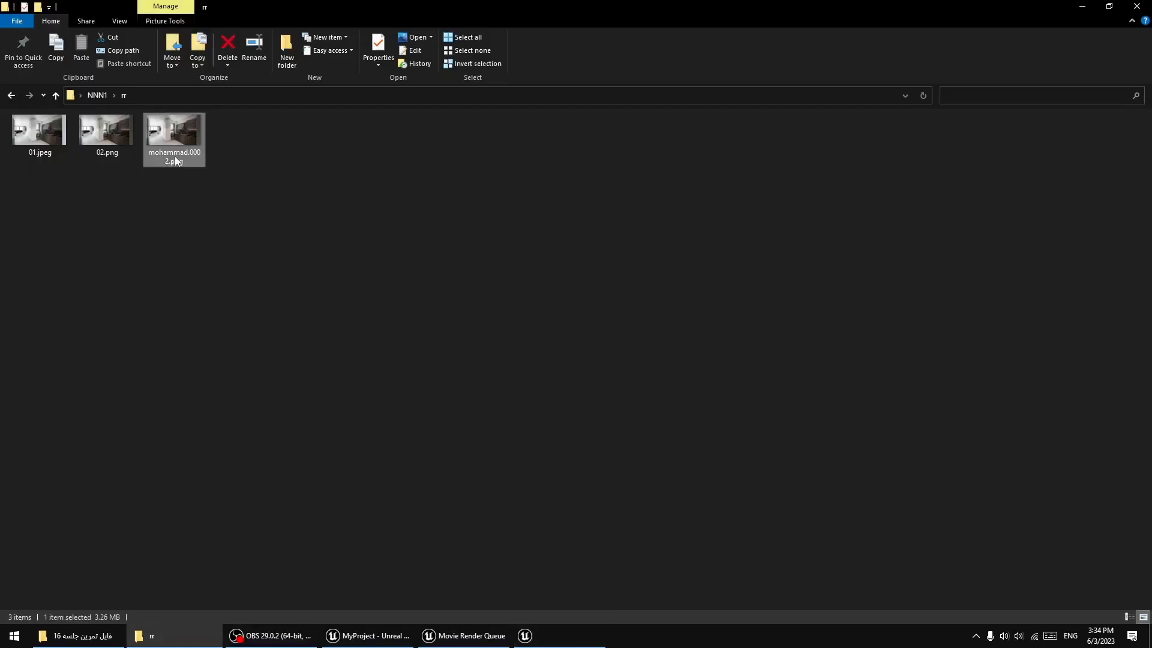
type("03")
key("Return")
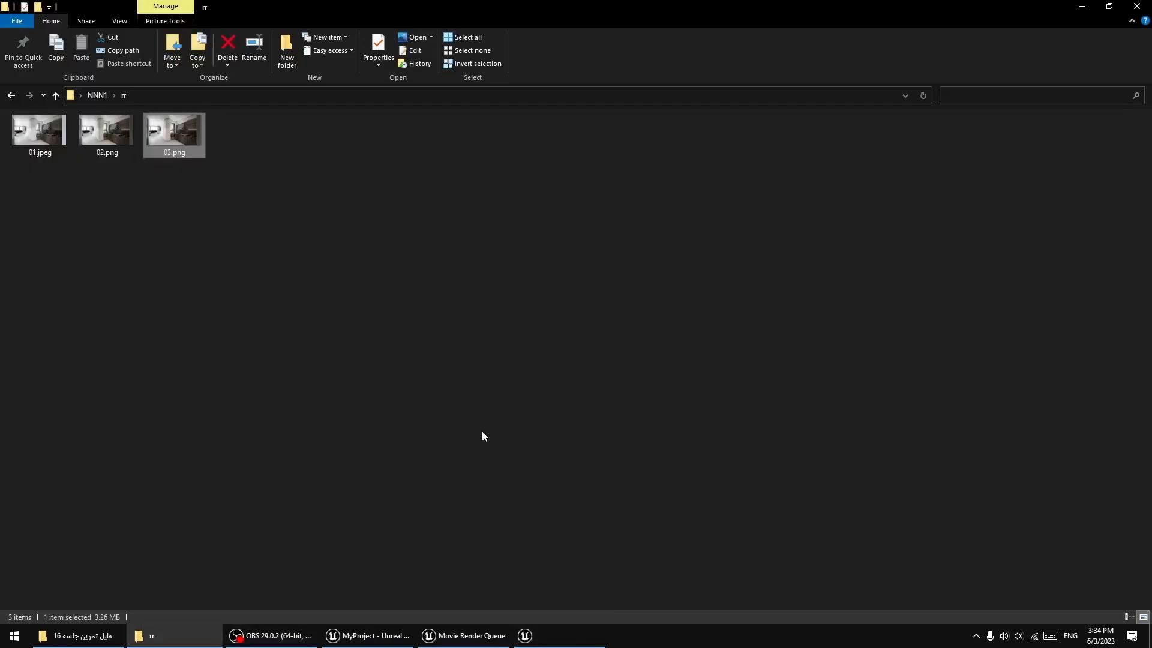
left_click(481, 430)
Accept the render configuration in Movie Render Queue and render the job locally.
left_click(442, 637)
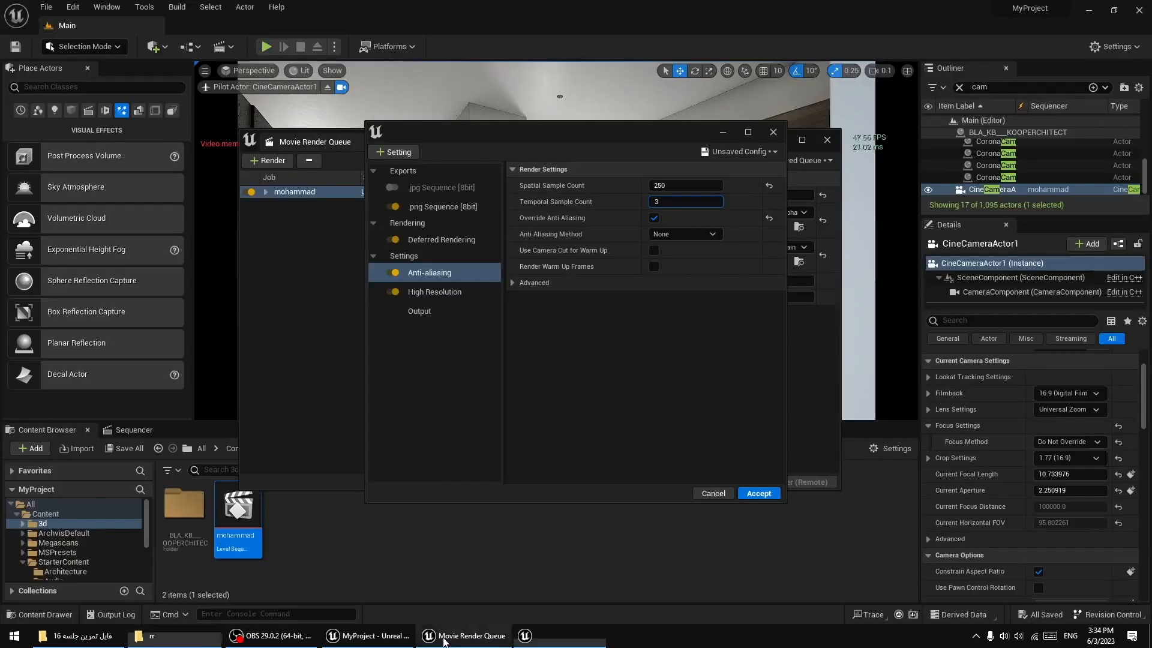
left_click(746, 491)
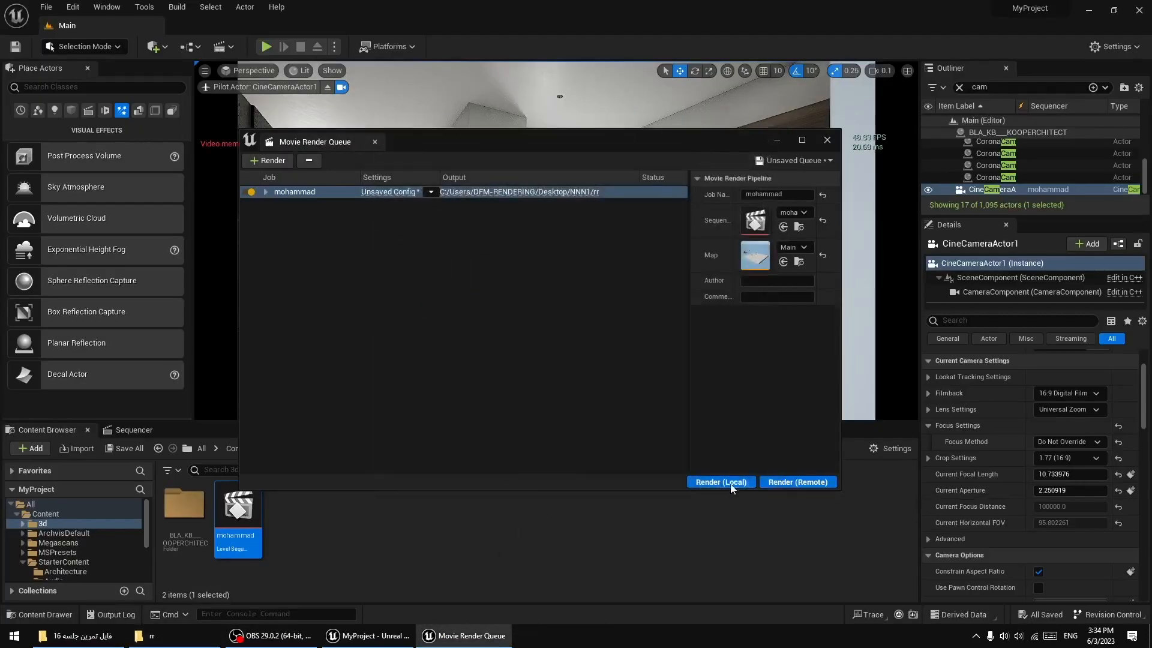
left_click(725, 482)
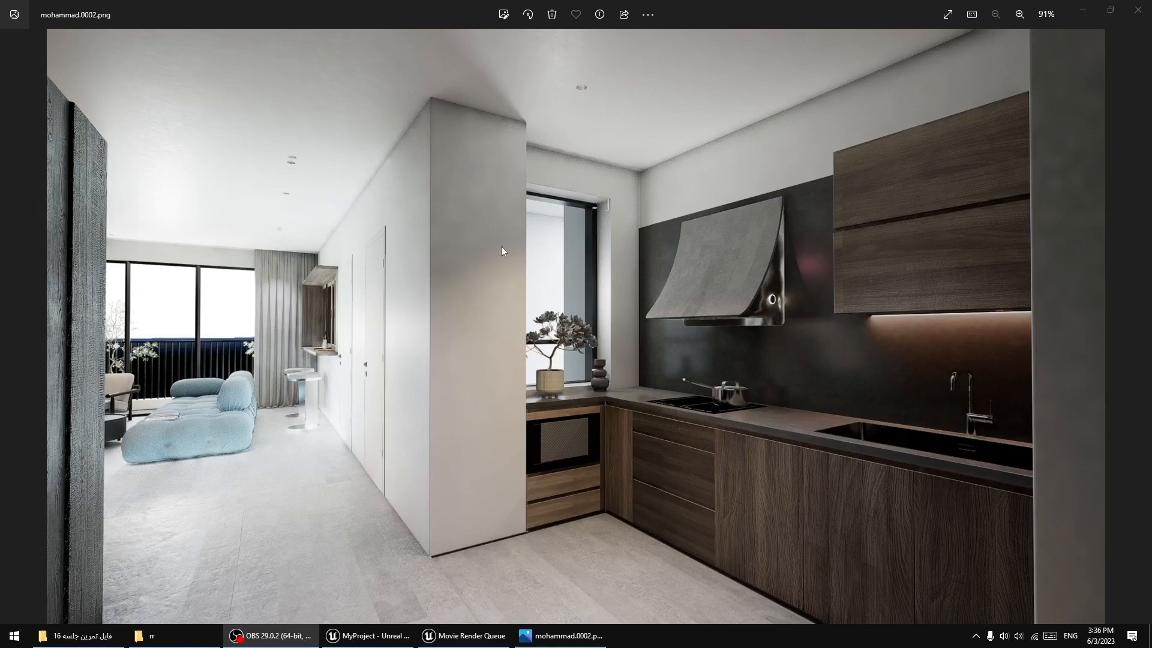
Compare the new render with 03.png, examine the range hood up close, and close the image viewer.
scroll(724, 257, "up", 6)
scroll(761, 254, "down", 6)
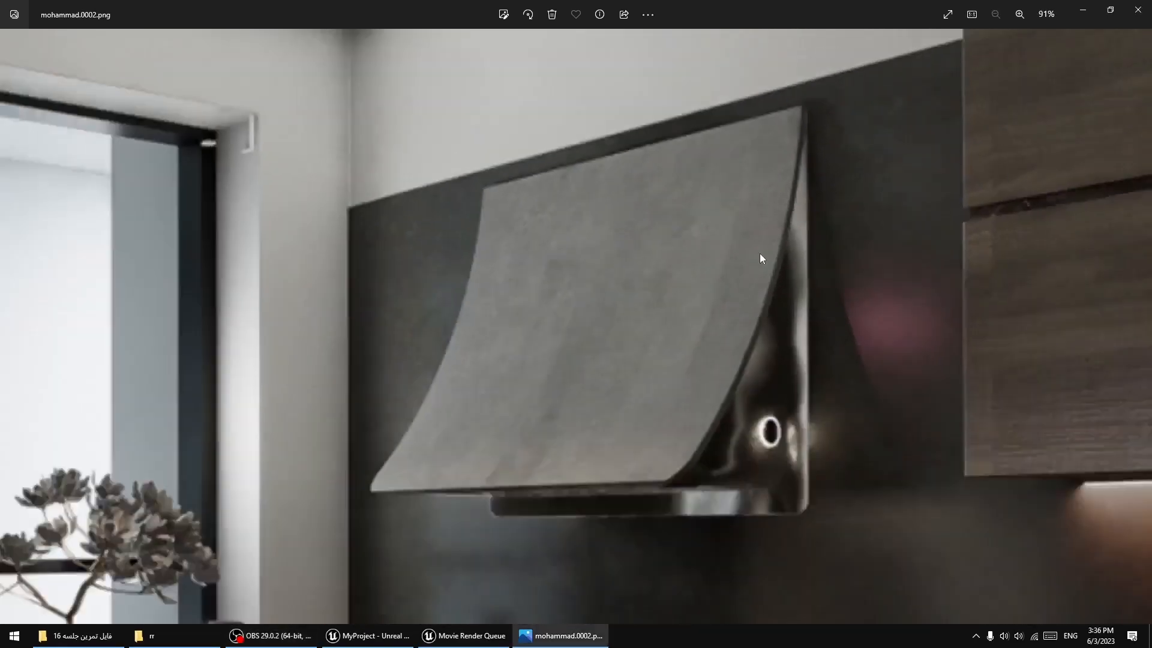
left_click(10, 327)
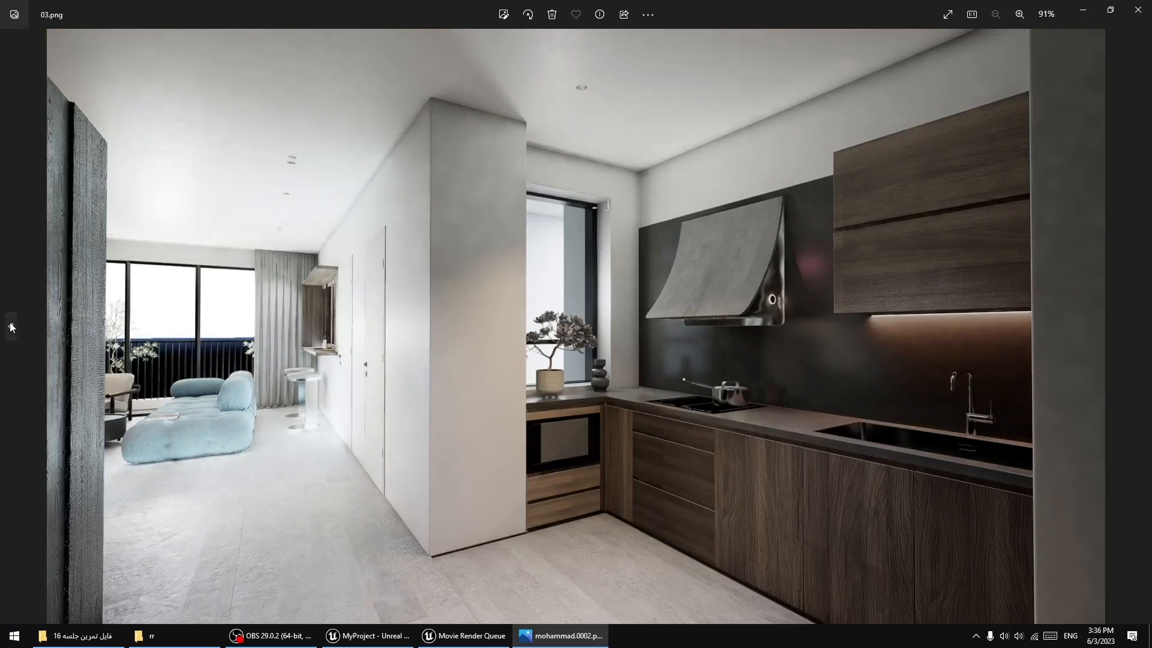
key("Right")
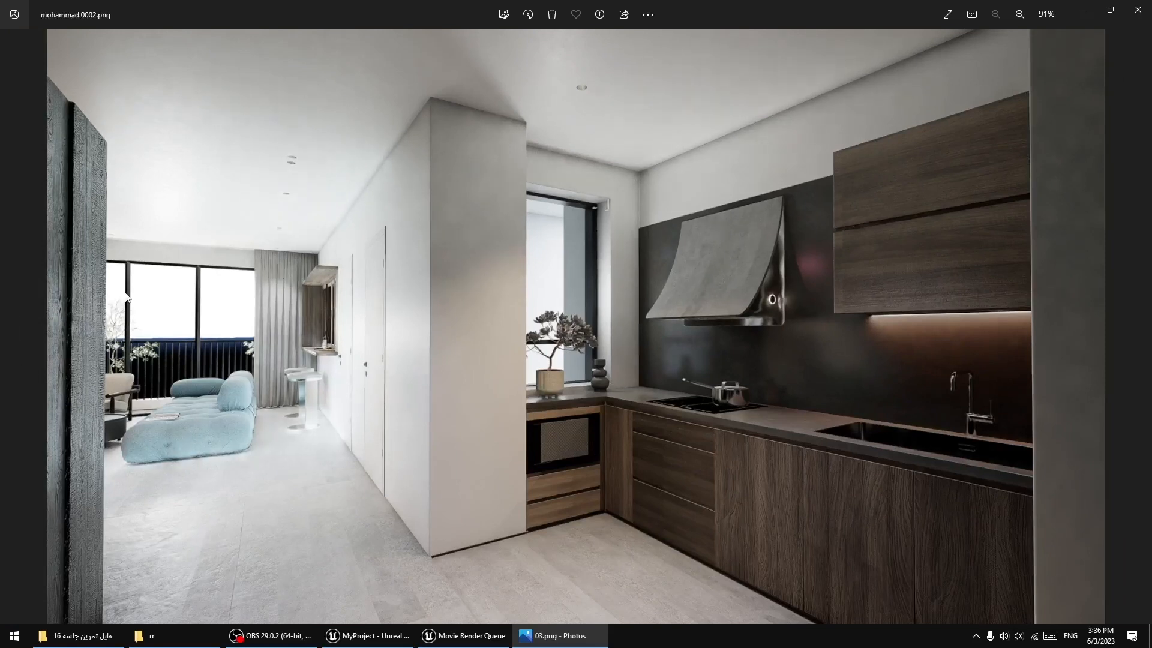
key("Left")
key("Right")
key("Left")
key("Right")
key("Left")
key("Right")
key("Left")
key("Right")
key("Left")
key("Right")
scroll(690, 318, "up", 4)
scroll(690, 313, "up", 2)
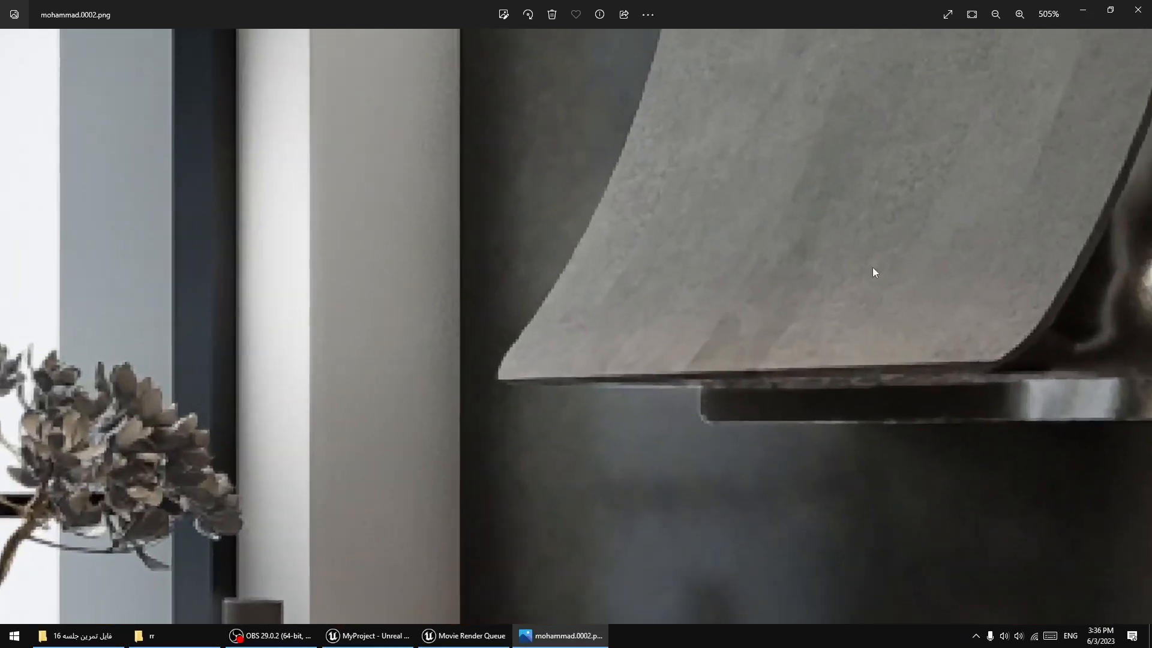
left_click_drag(872, 268, 751, 338)
double_click(751, 339)
left_click(1137, 9)
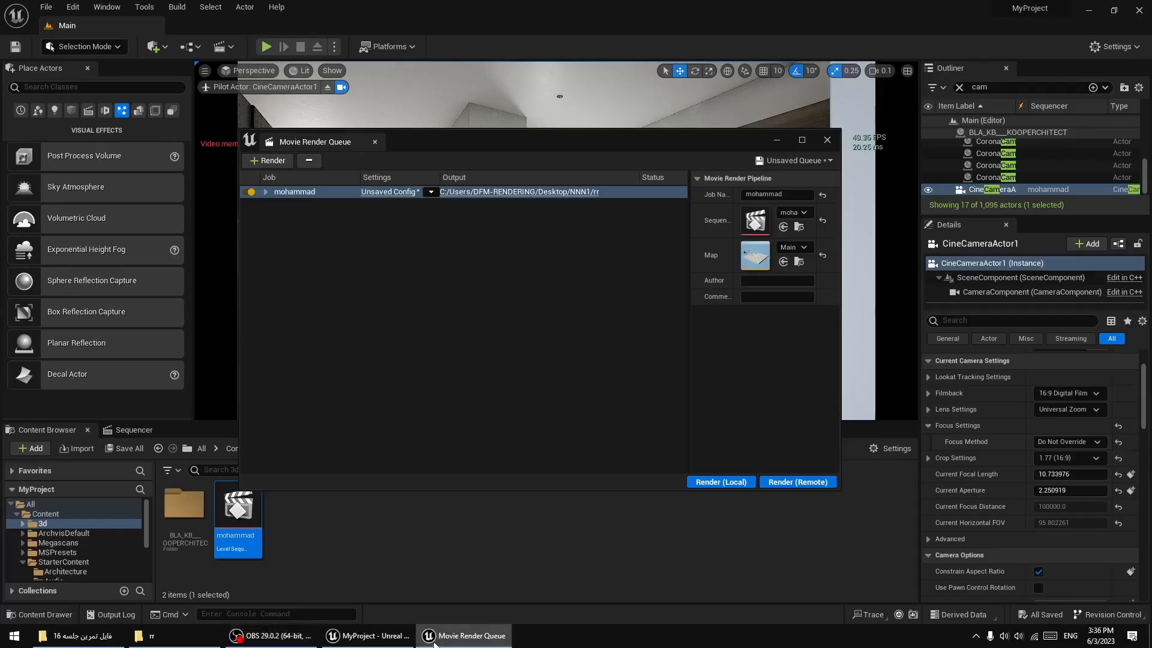
Set the render job's anti-aliasing Render Warm Up Count and Engine Warm Up Count to 30 each.
left_click(465, 635)
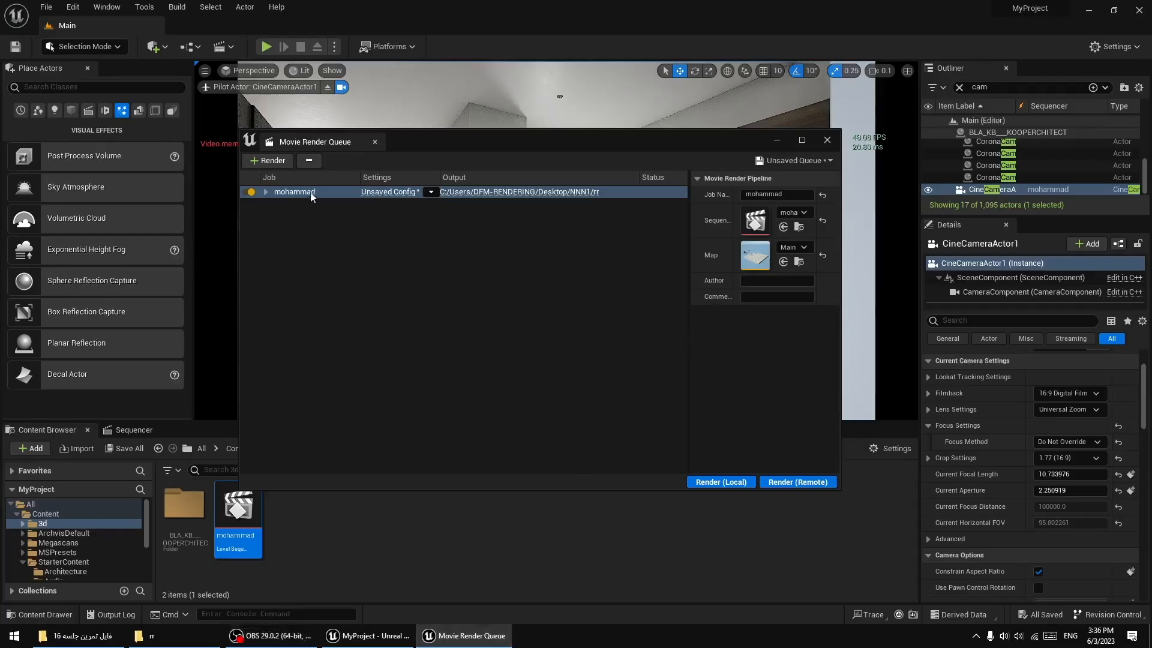
left_click(387, 191)
left_click(443, 292)
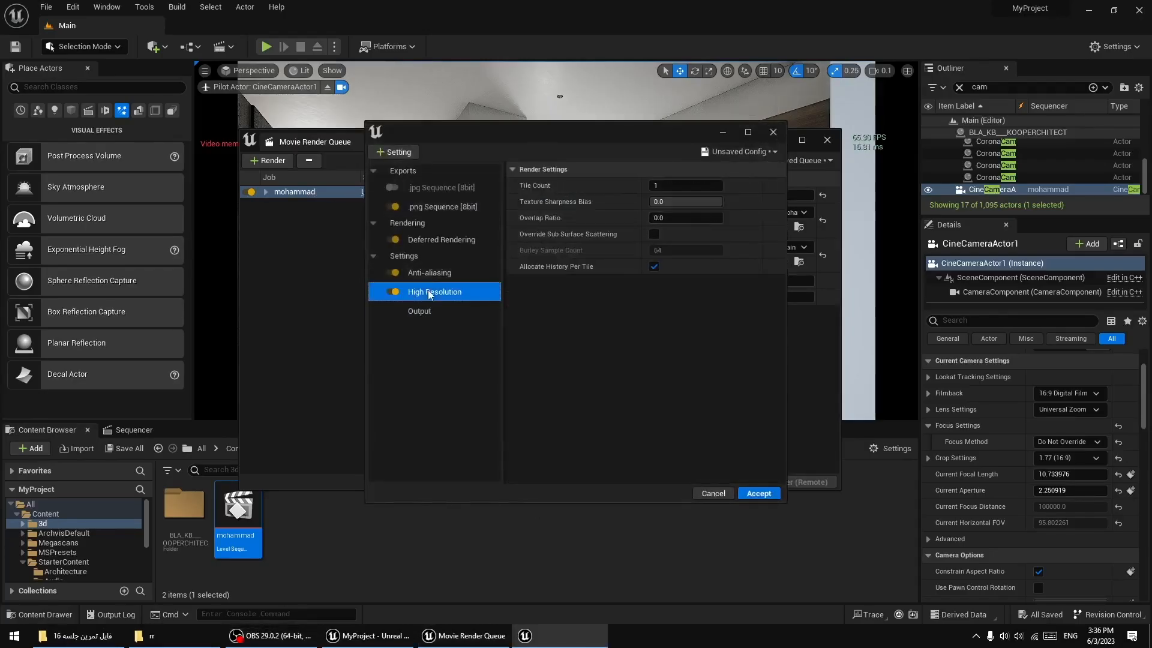
left_click(430, 272)
left_click(686, 185)
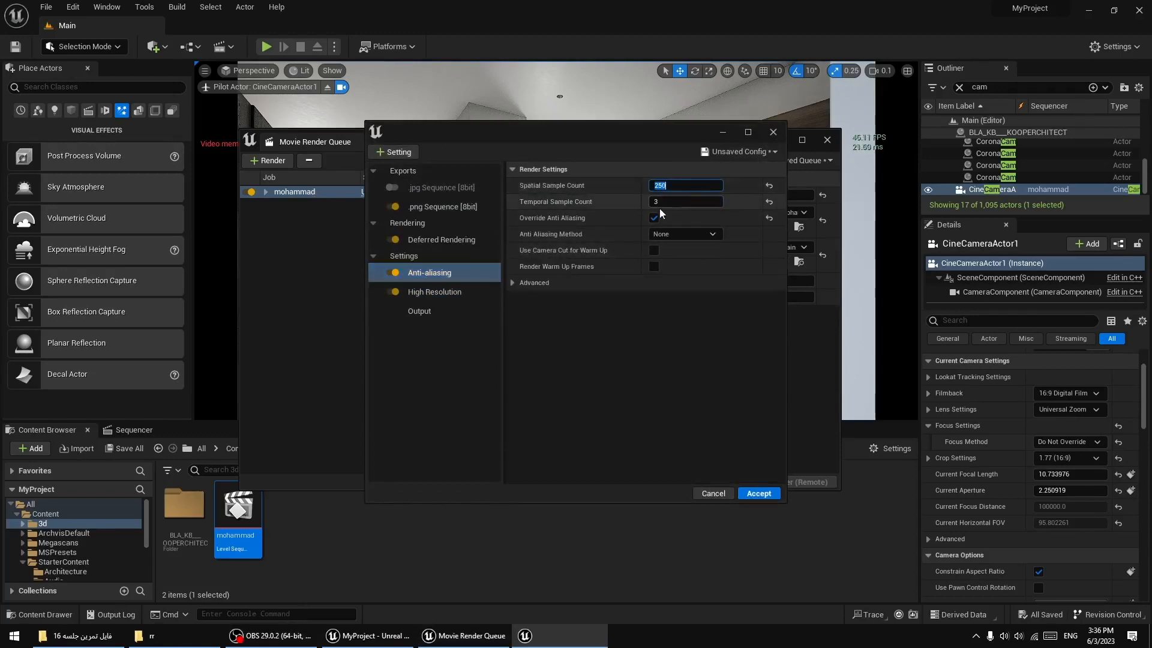
left_click(661, 200)
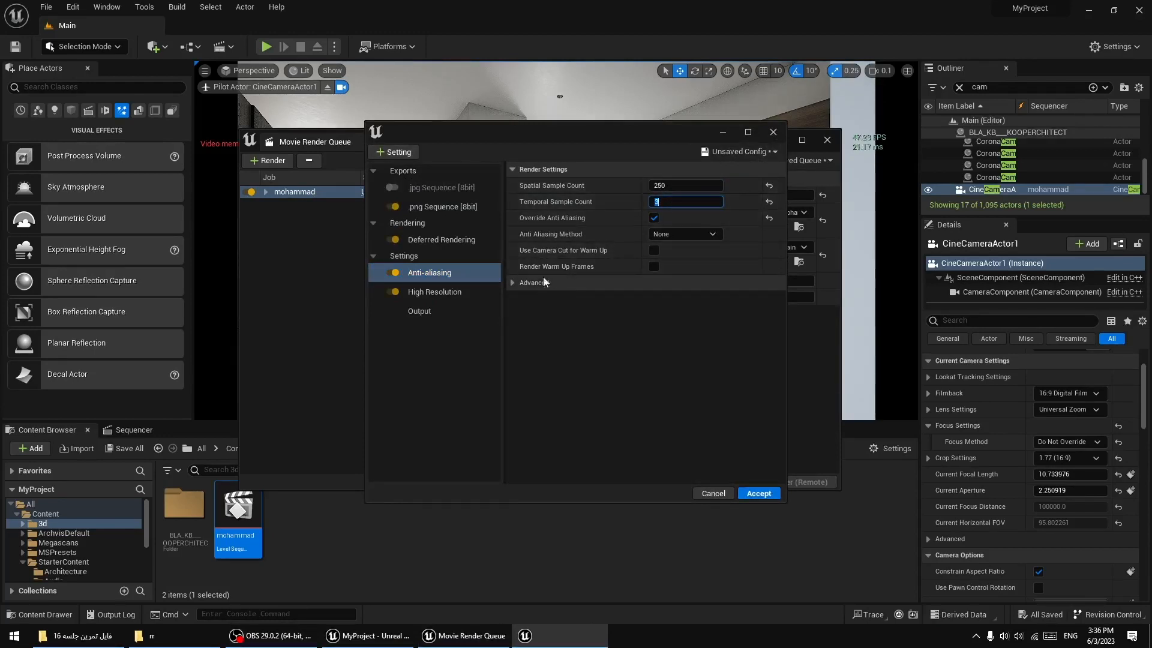
left_click(514, 284)
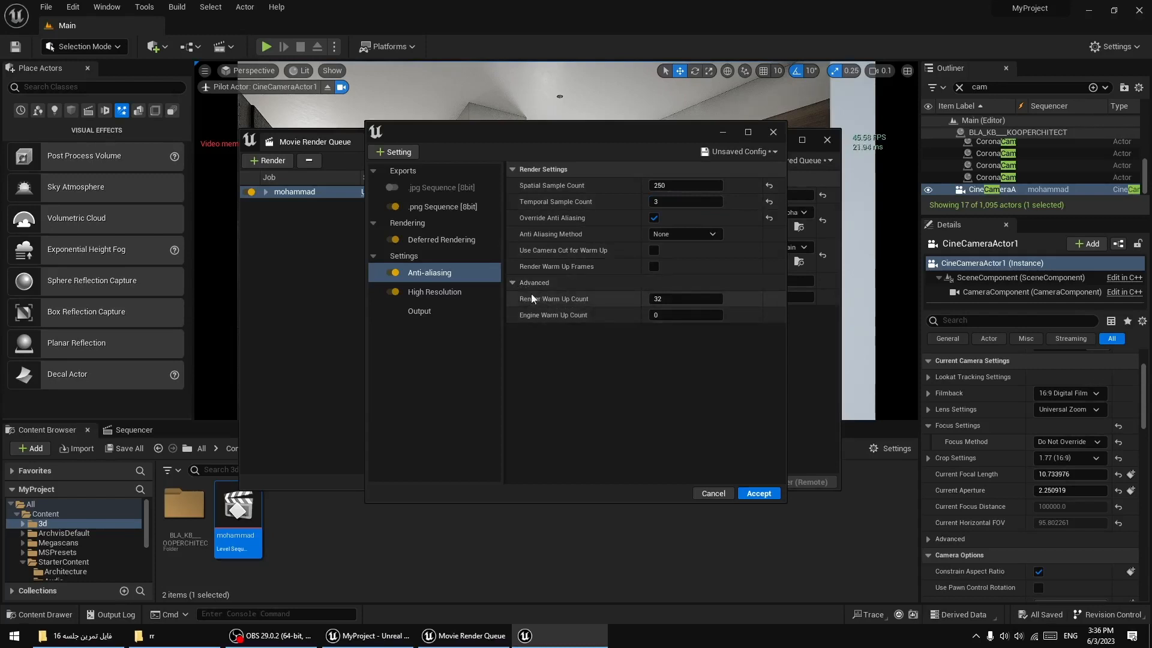
left_click(668, 314)
type("30")
left_click(679, 298)
type("30")
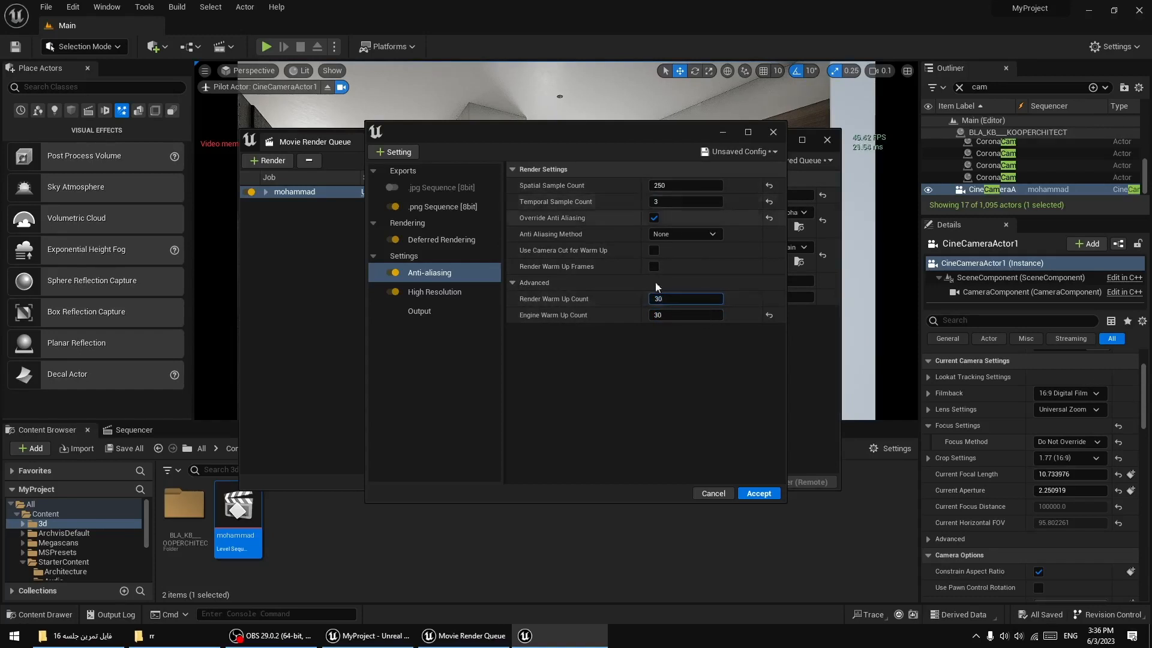
left_click(620, 405)
Rename the newest PNG render in the rr folder as 04.
left_click(201, 634)
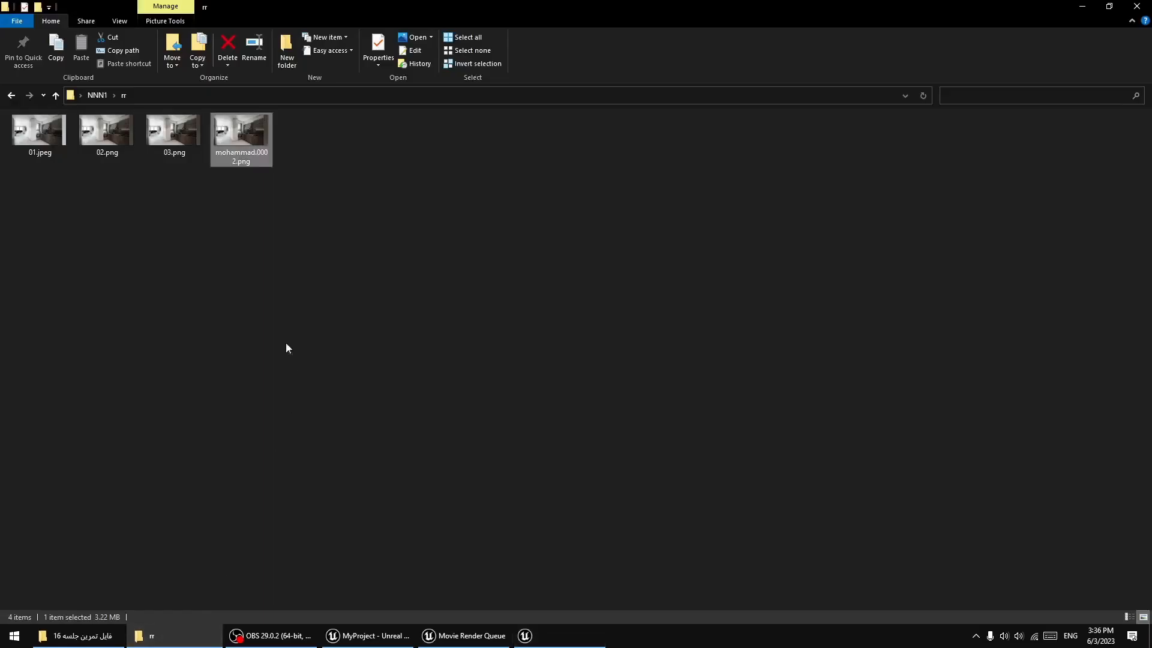
left_click(247, 163)
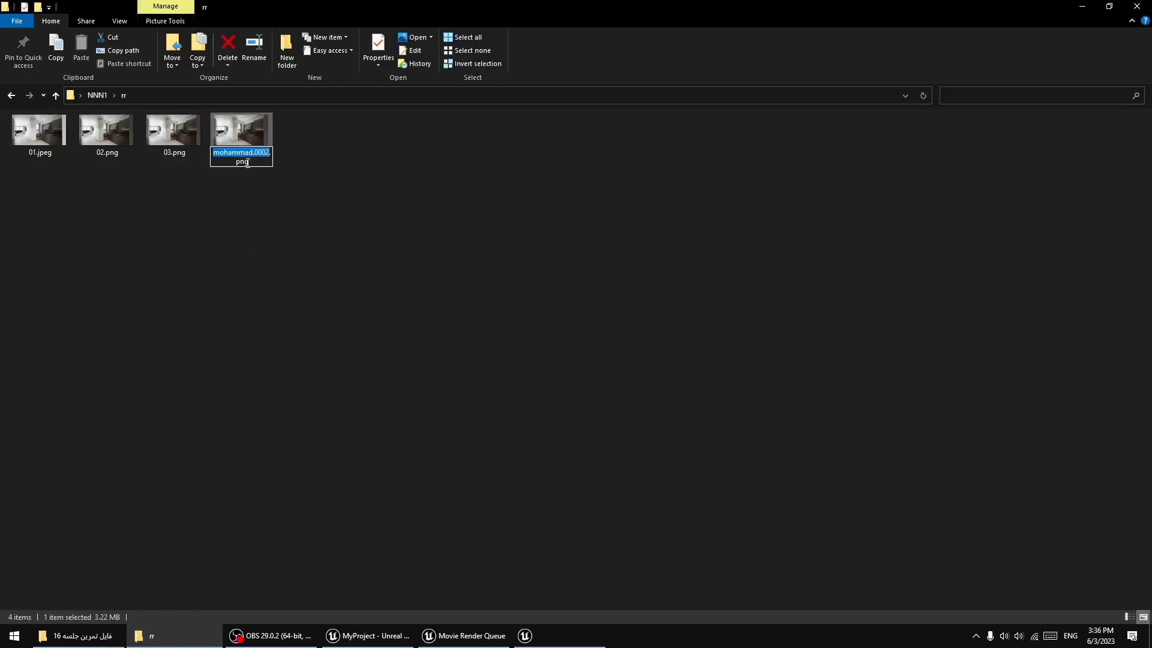
type("04")
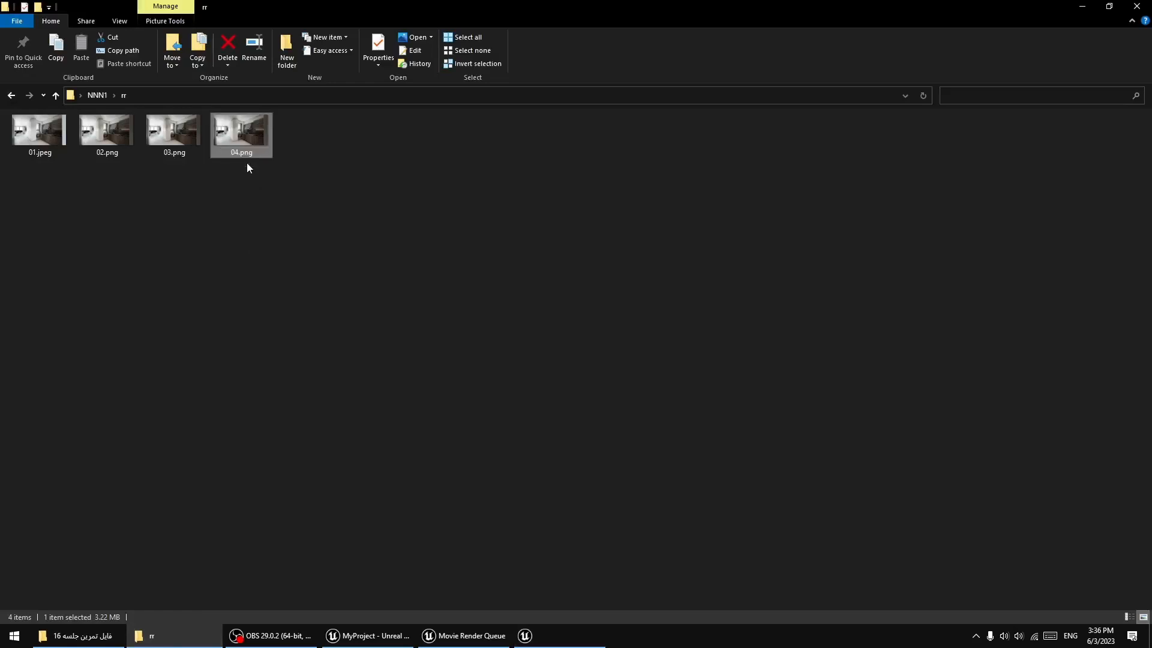
Return to Unreal Engine, accept the warm-up configuration, and render the job locally.
left_click(396, 635)
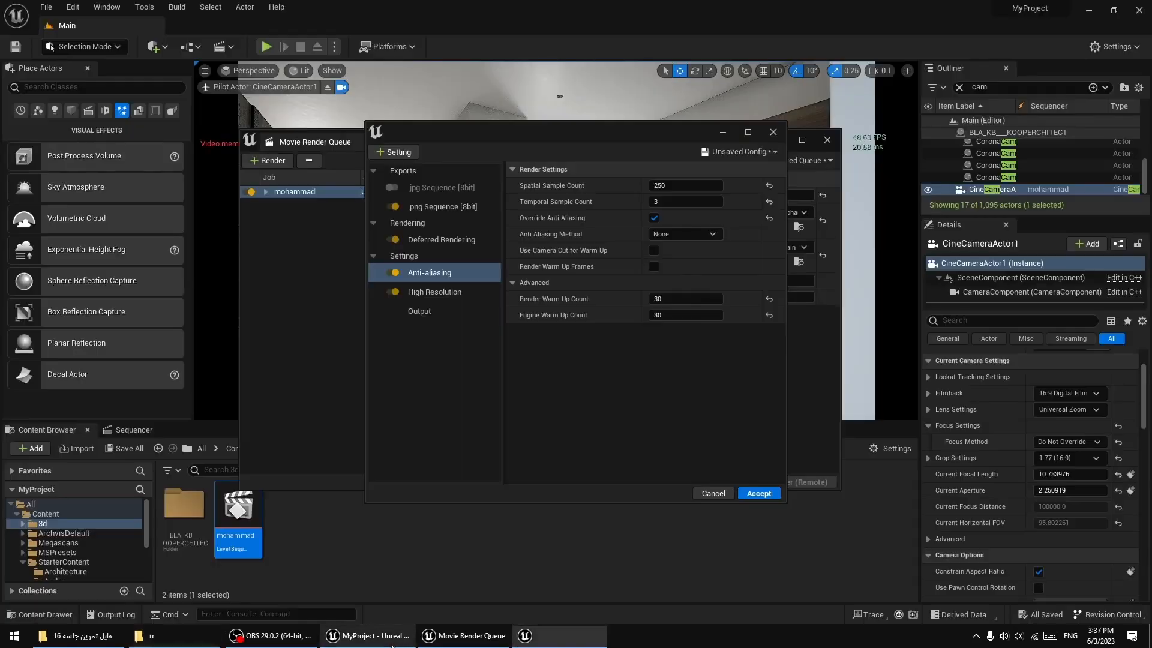
left_click(752, 491)
left_click(723, 482)
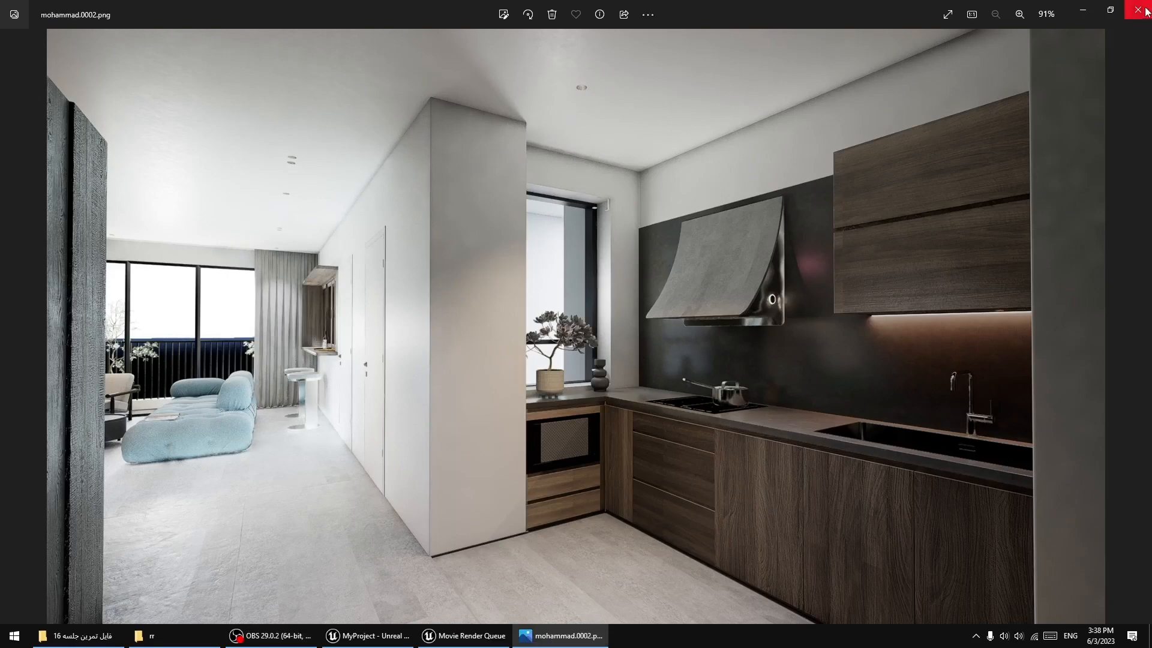
Examine the new render's ceiling corner and range hood up close, and close the image viewer.
scroll(685, 157, "up", 5)
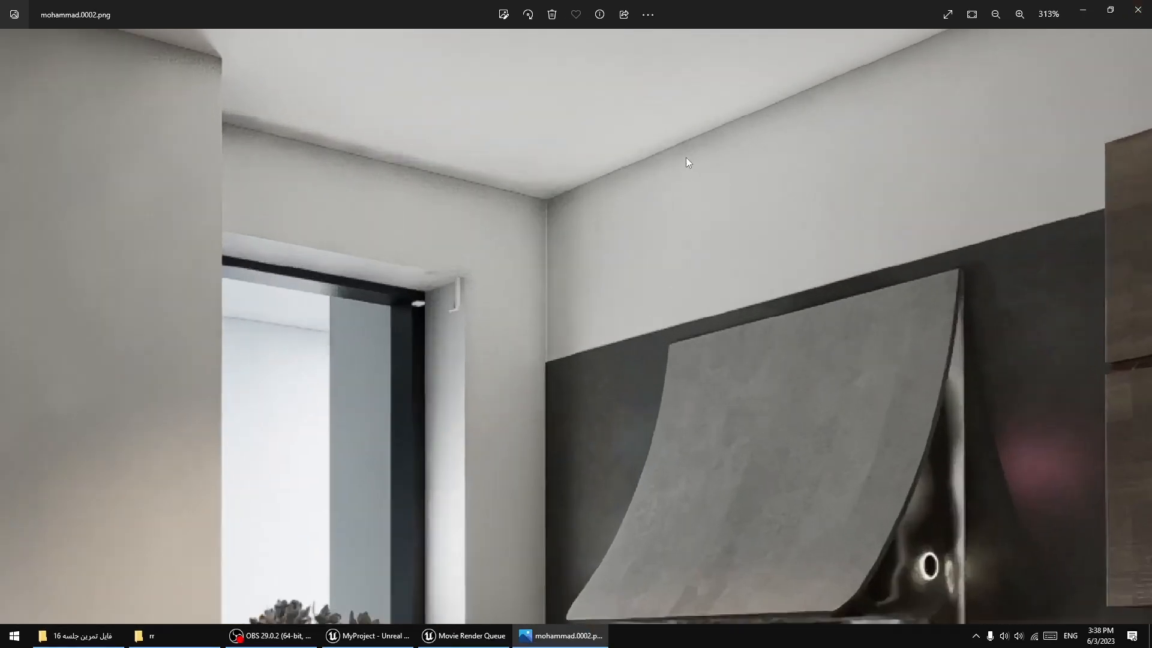
scroll(685, 157, "down", 5)
left_click(1137, 10)
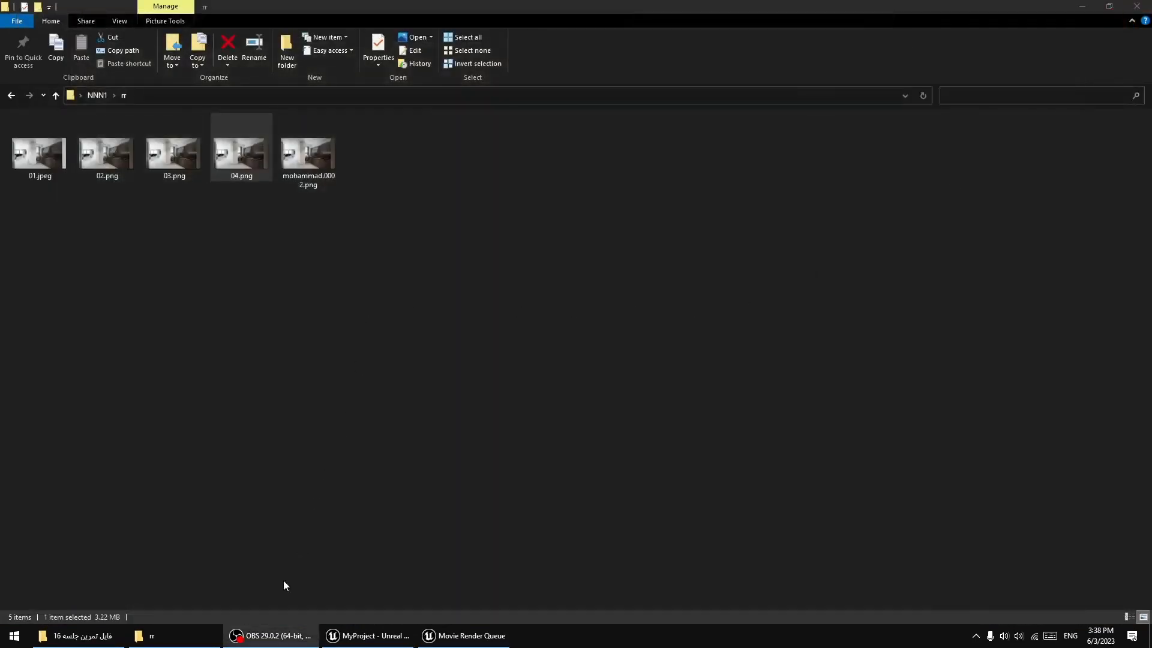
Add Path Tracer rendering to the job's configuration, disable Deferred Rendering, and show the anti-aliasing settings.
left_click(479, 639)
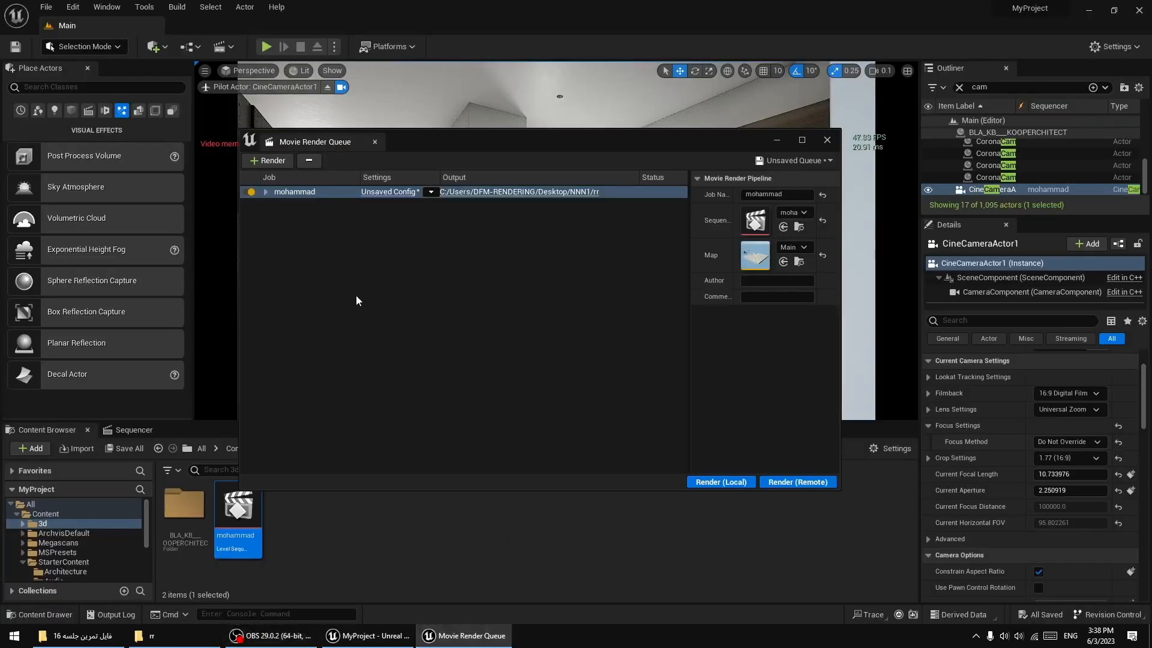
left_click(374, 194)
left_click(384, 153)
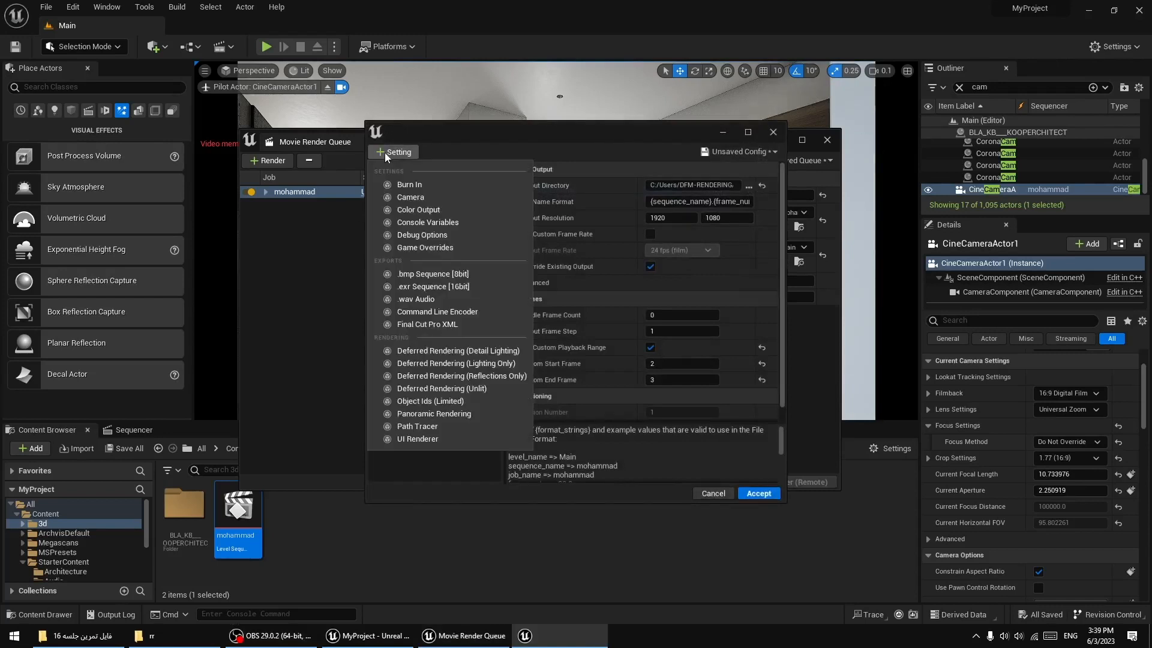
left_click(409, 424)
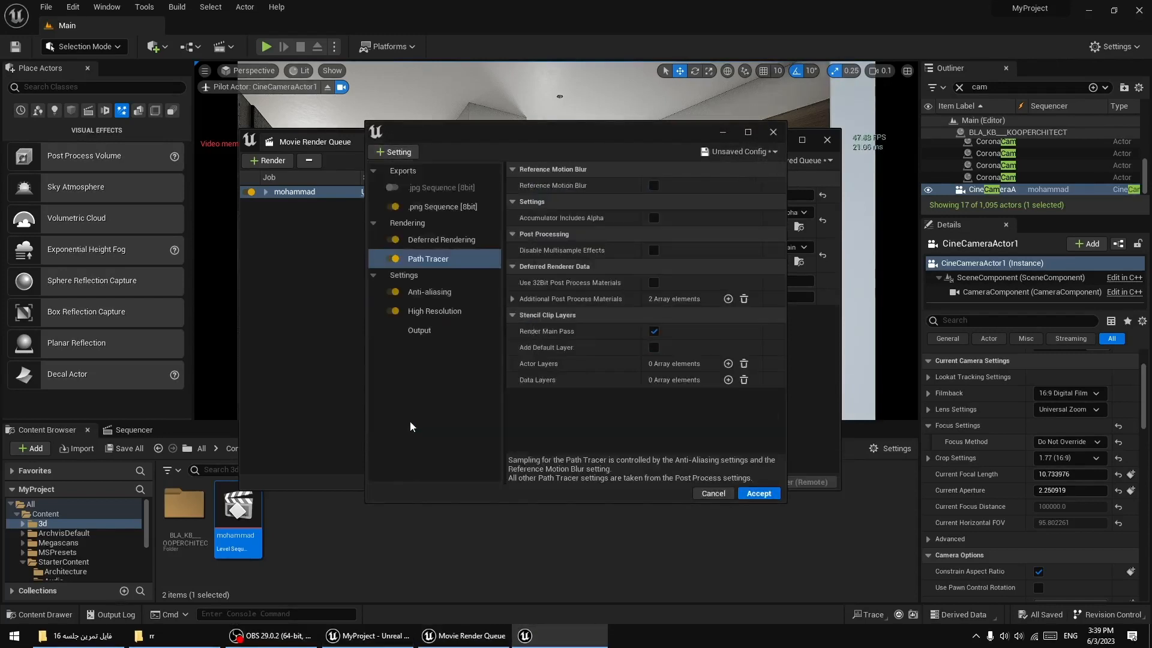
left_click(393, 239)
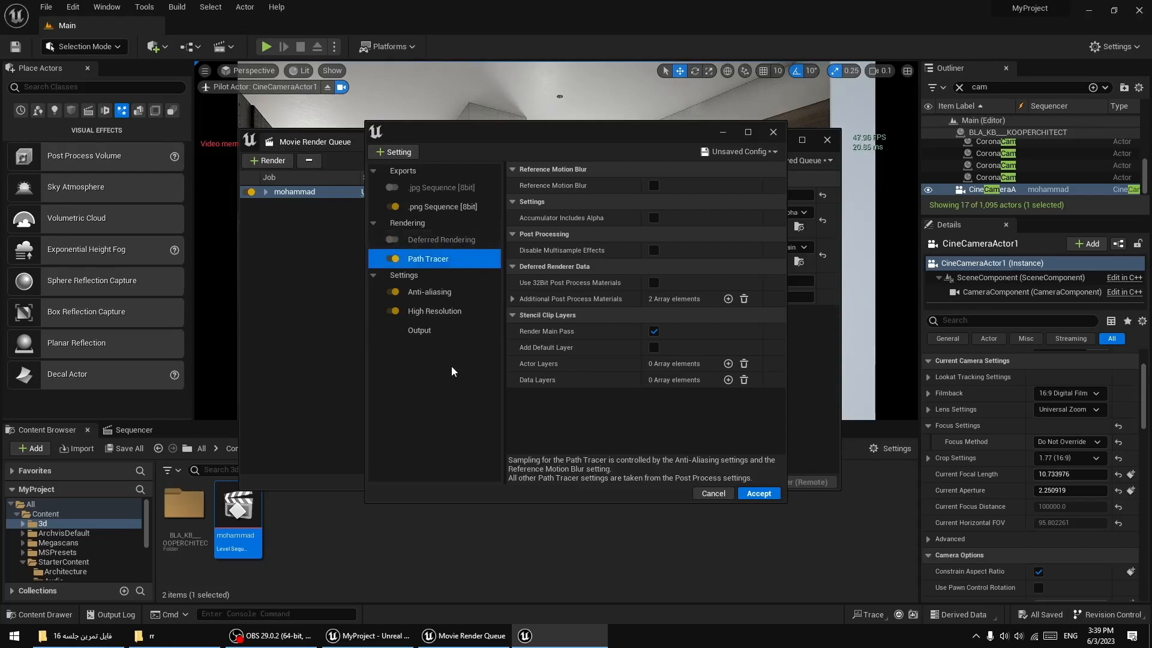
left_click(437, 292)
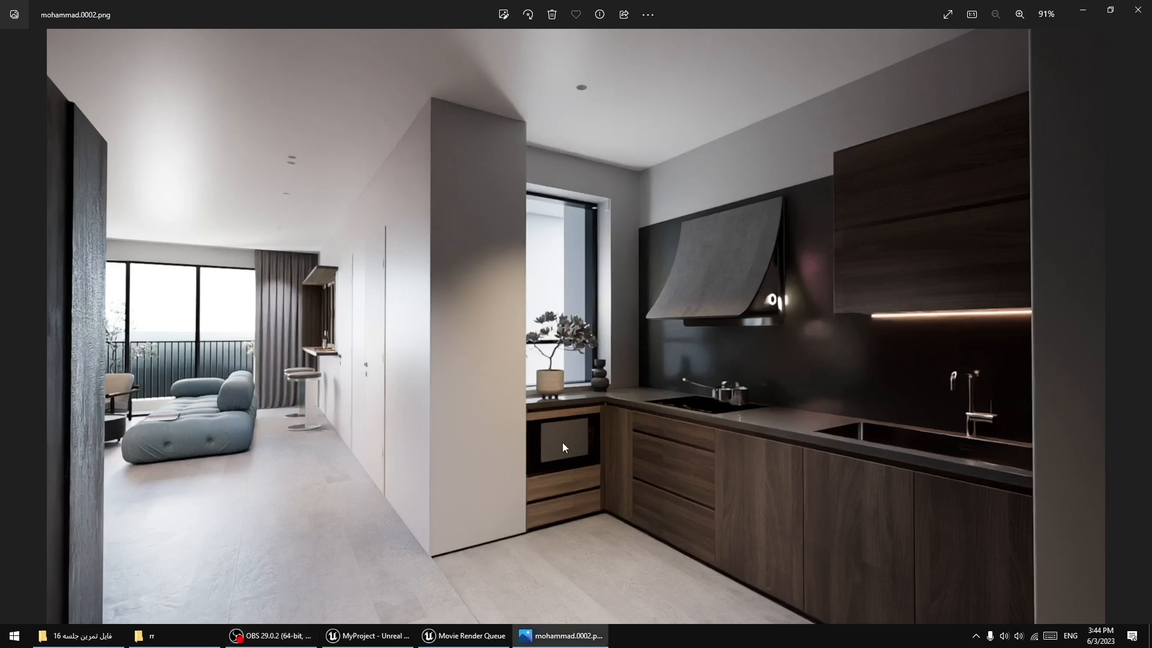
Compare the path-traced render repeatedly with 05.png, and close the image viewer.
key("Left")
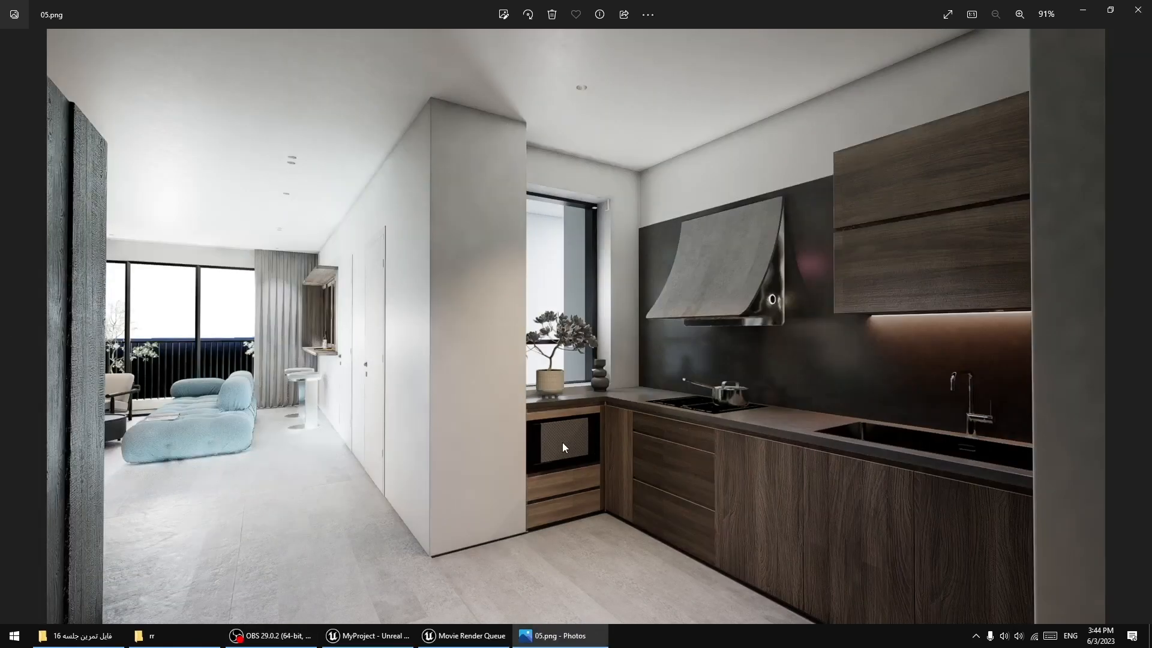
key("Right")
key("Left")
key("Right")
key("Left")
key("Right")
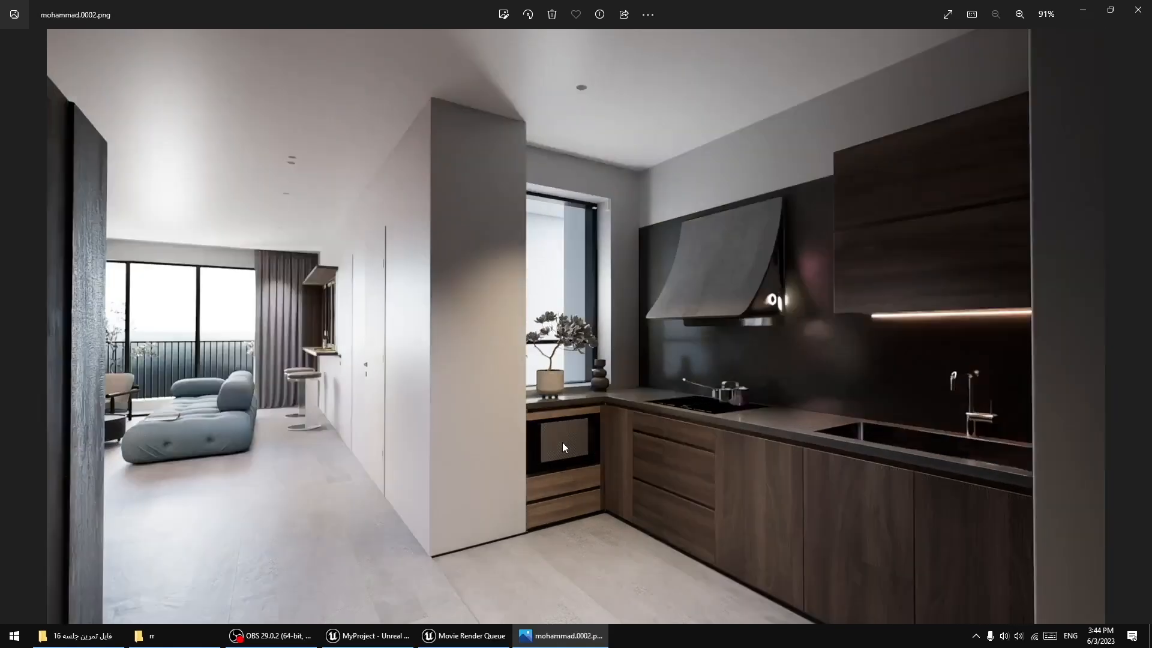
key("Left")
key("Right")
key("Left")
key("Right")
key("Left")
key("Right")
left_click(1137, 9)
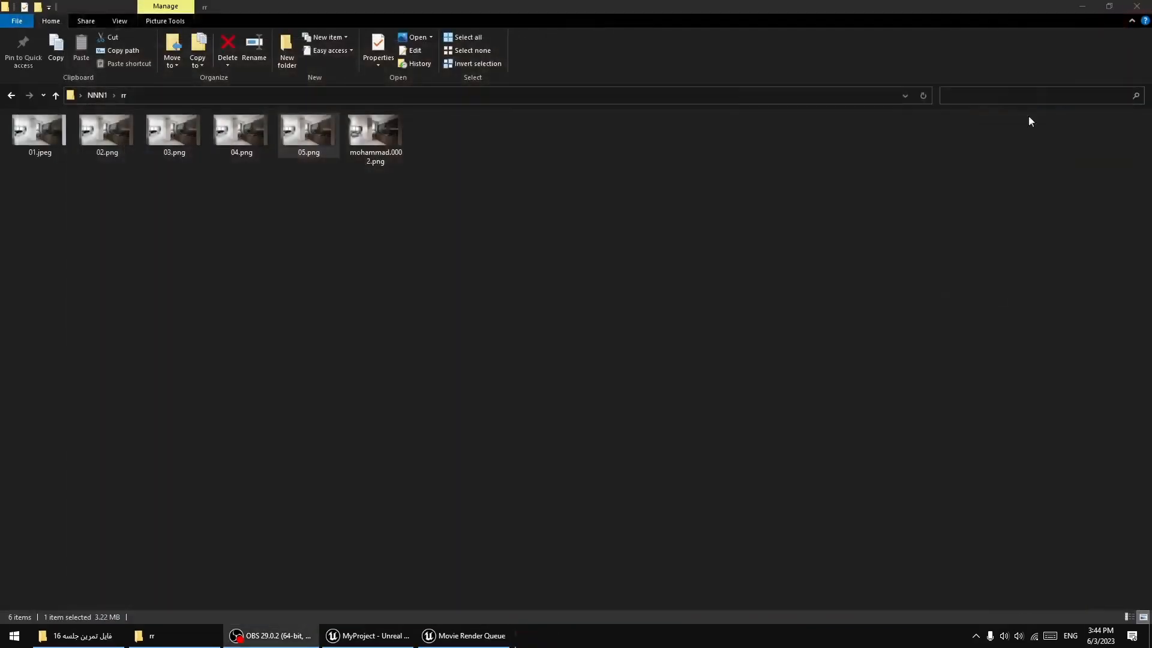
Return to Movie Render Queue and switch the job's configuration from Path Tracer to Deferred Rendering.
left_click(465, 635)
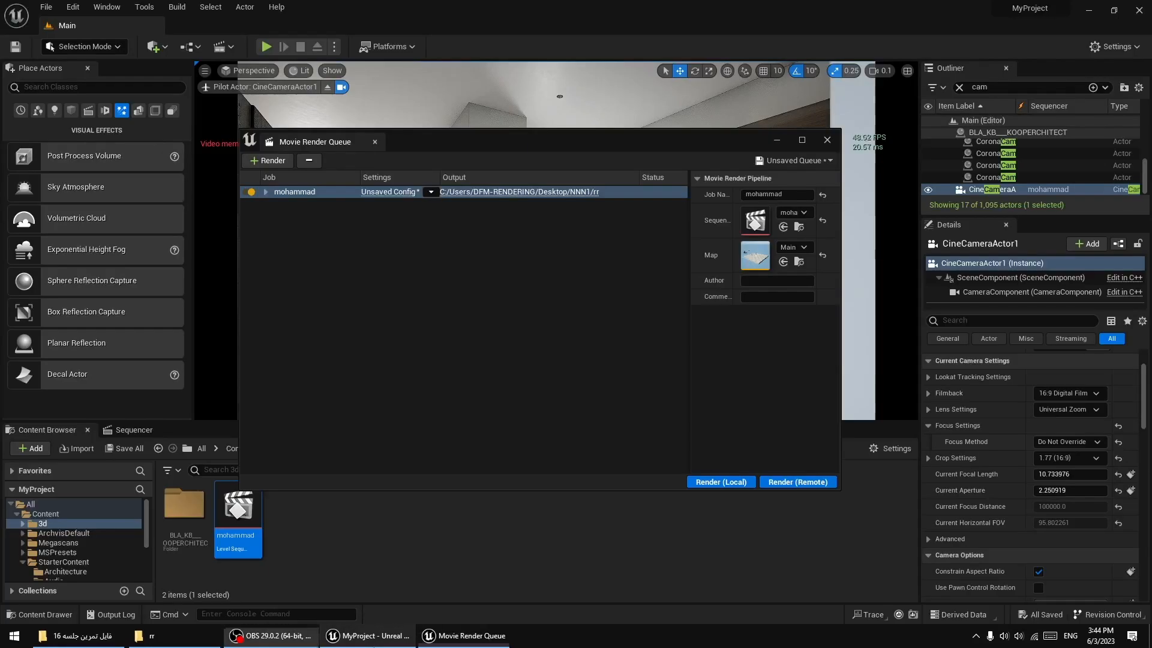
left_click(776, 140)
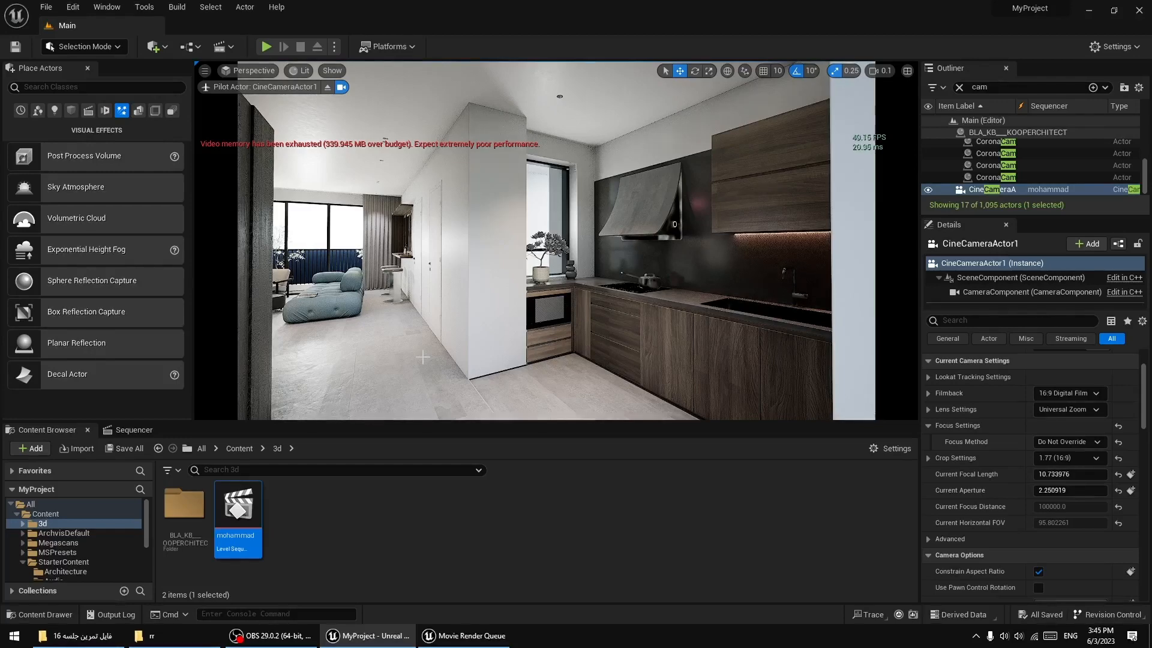
left_click(467, 636)
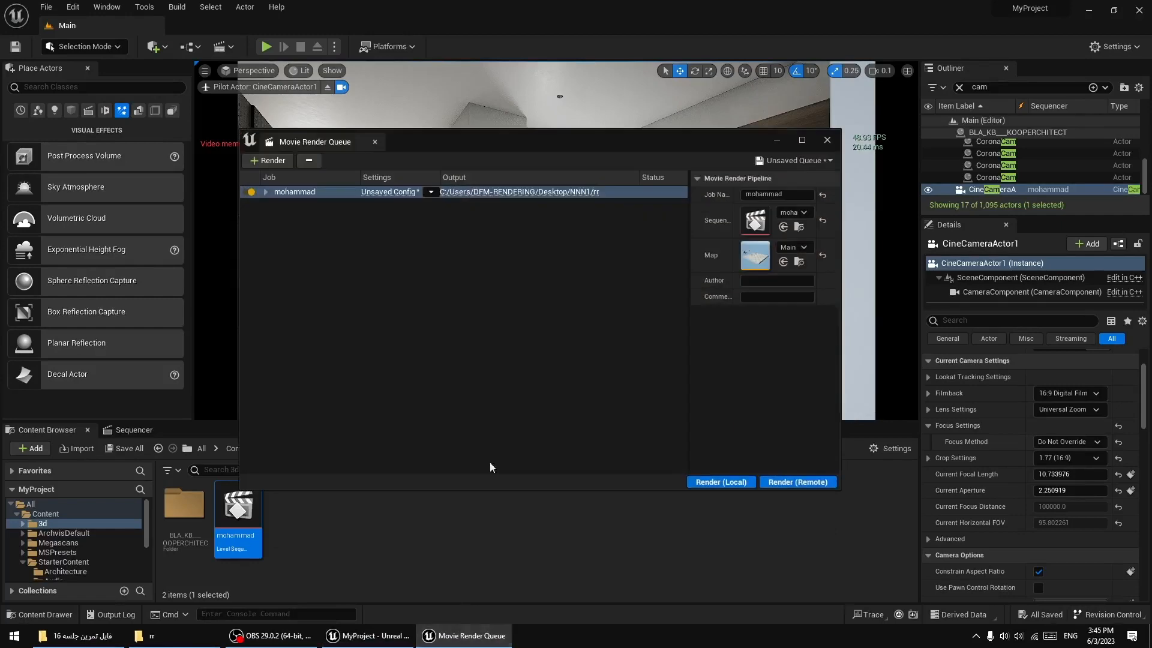
left_click(387, 191)
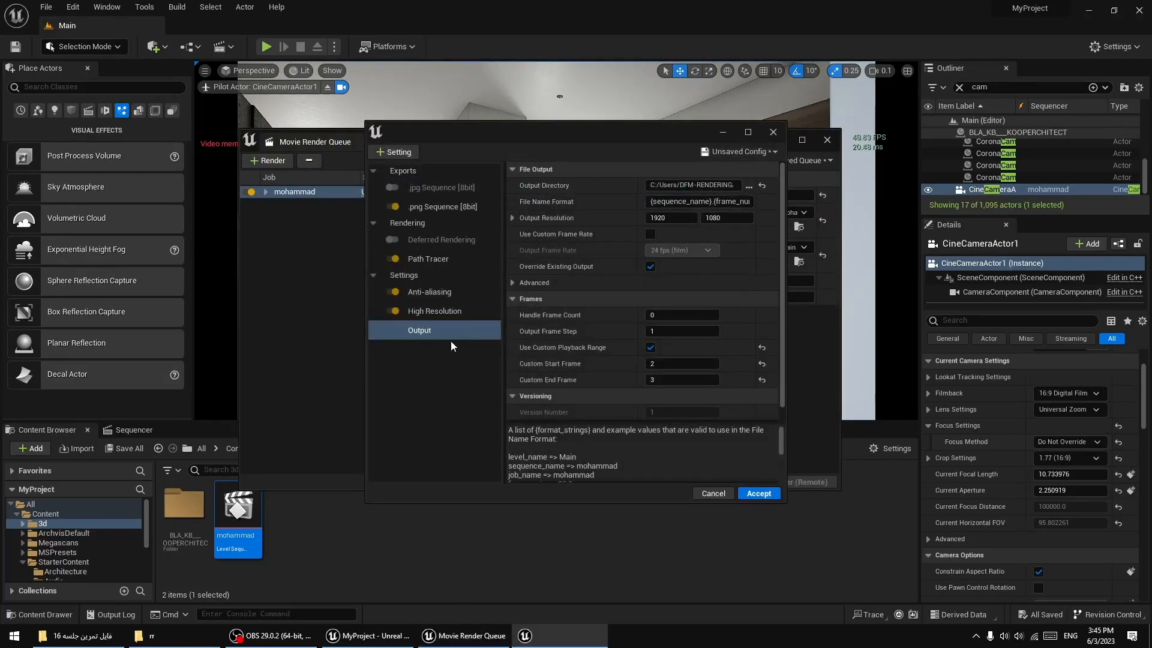
left_click(391, 256)
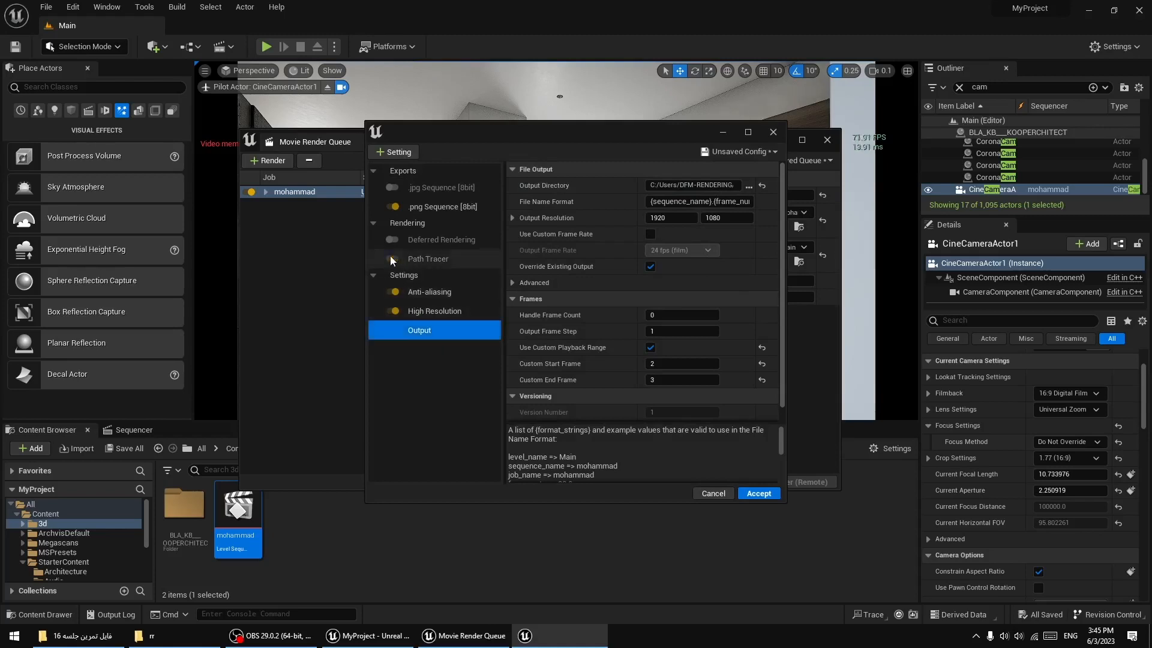
left_click(395, 240)
left_click(443, 240)
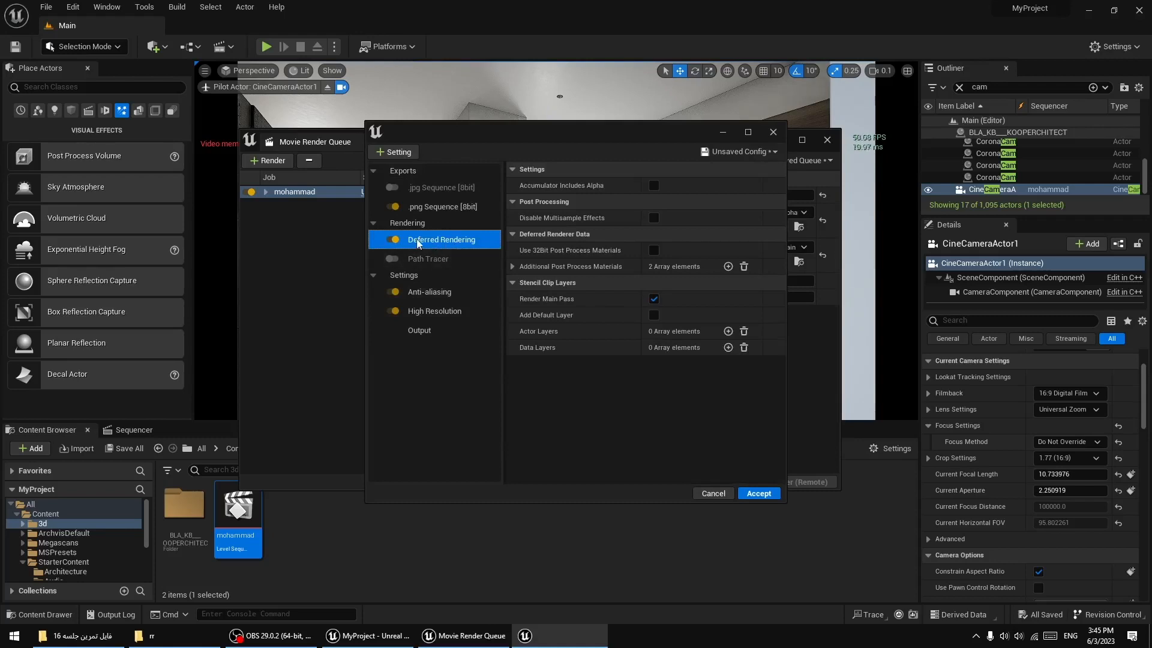
Review the job's anti-aliasing settings, and close the configuration without accepting it together with Movie Render Queue.
left_click(429, 293)
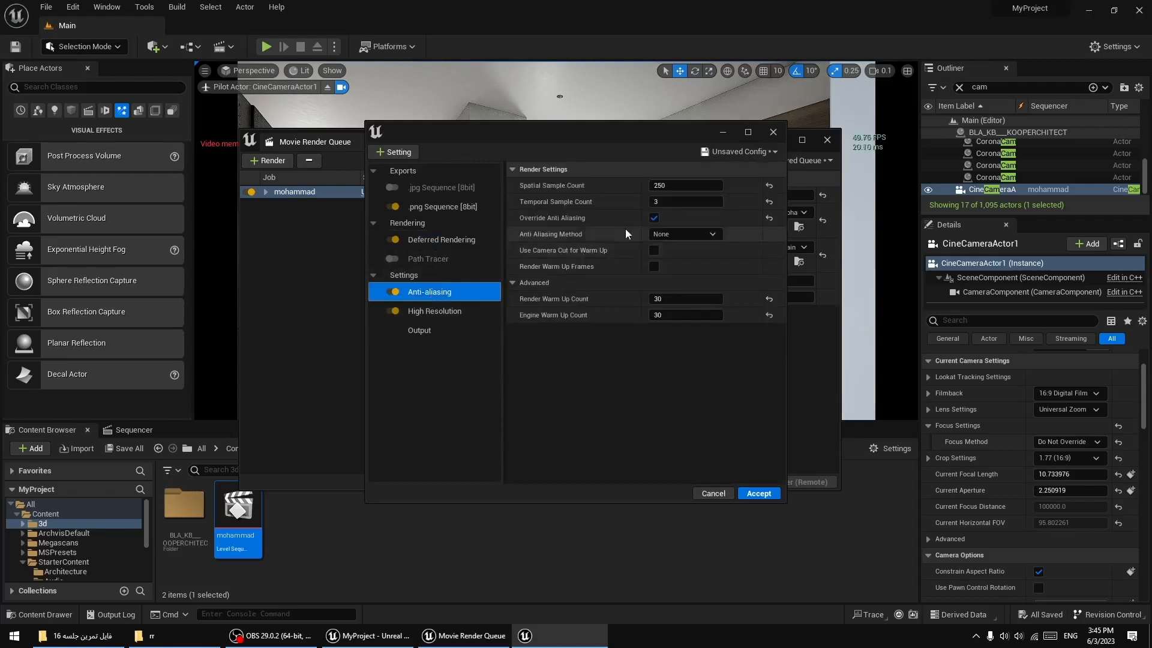
left_click(684, 186)
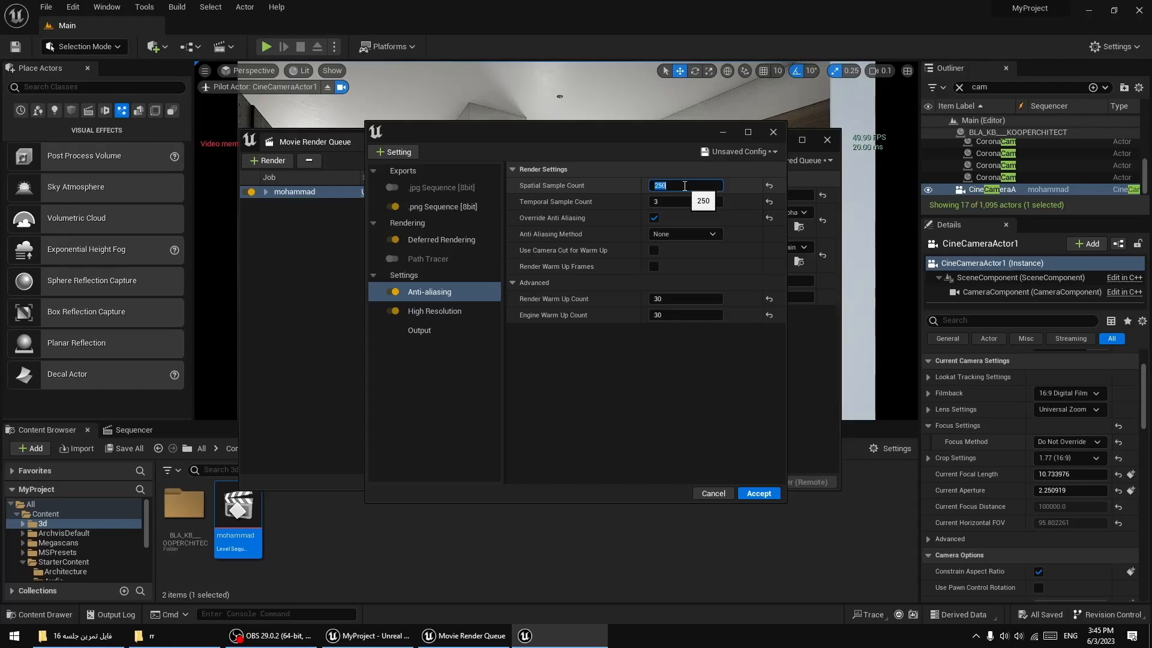
left_click(772, 132)
left_click(828, 141)
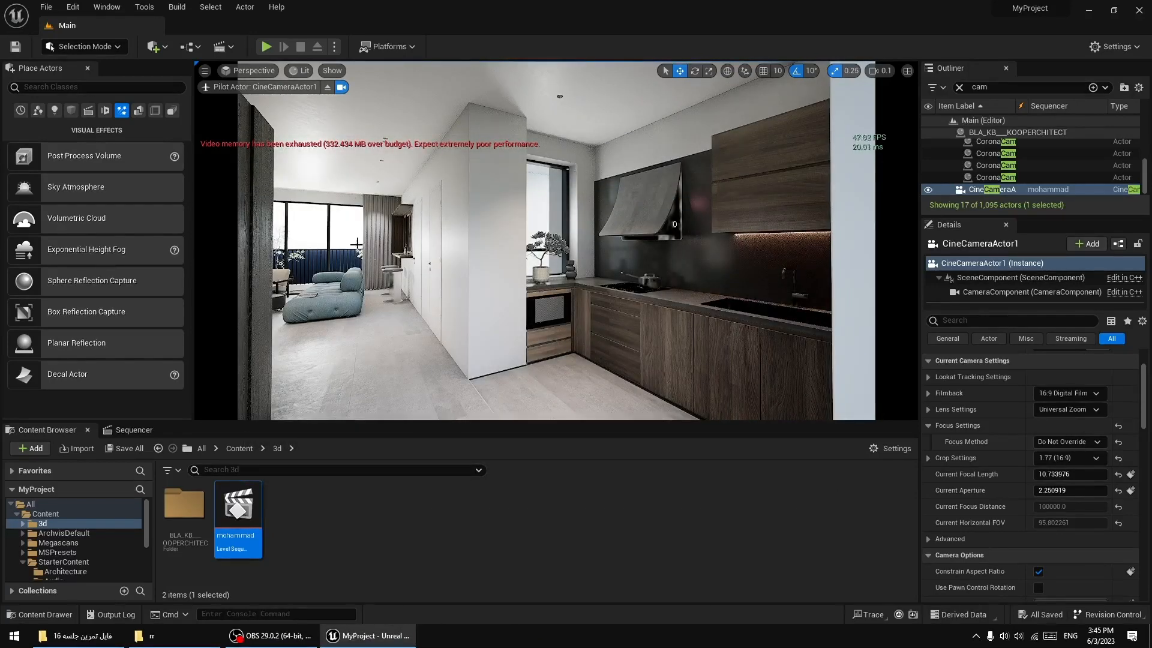
Stop piloting CineCameraActor1, move the free view to the living room sofa, and clear the selection.
left_click(327, 87)
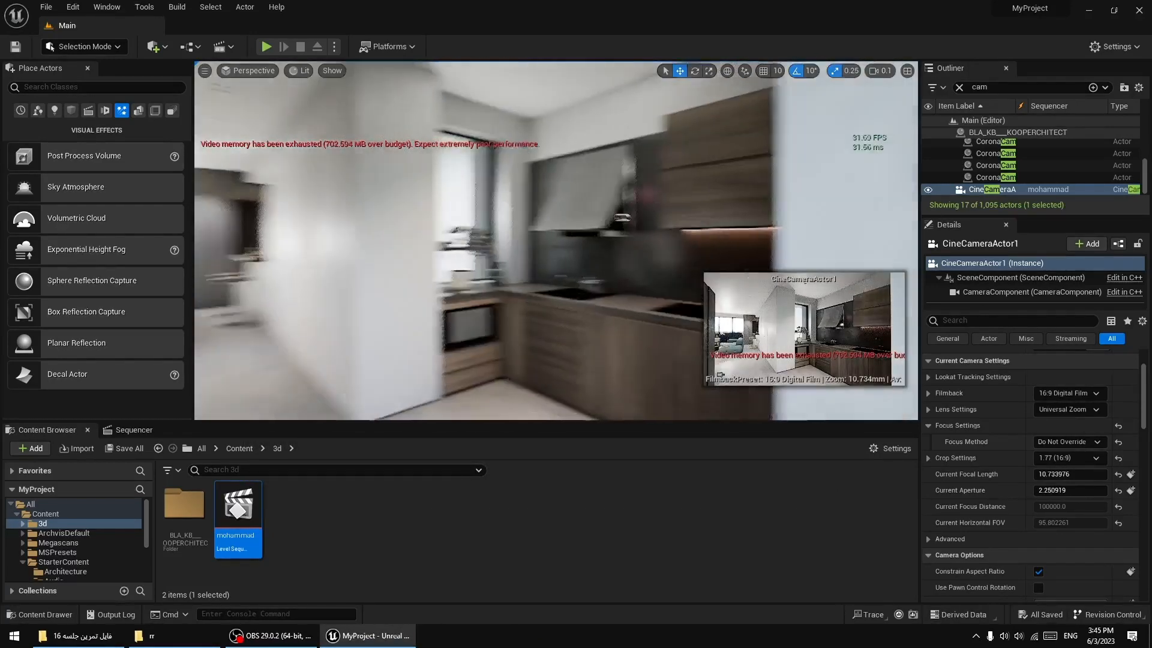
right_click_drag(540, 240, 771, 242)
key("w")
key("s")
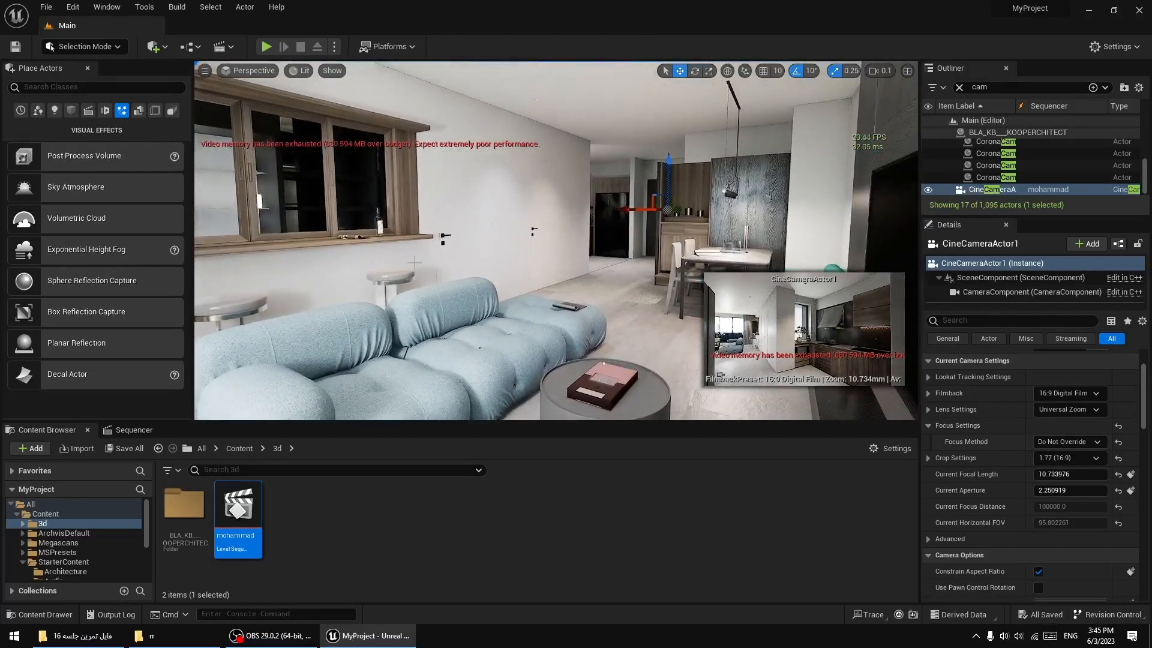
left_click(411, 262)
key("Escape")
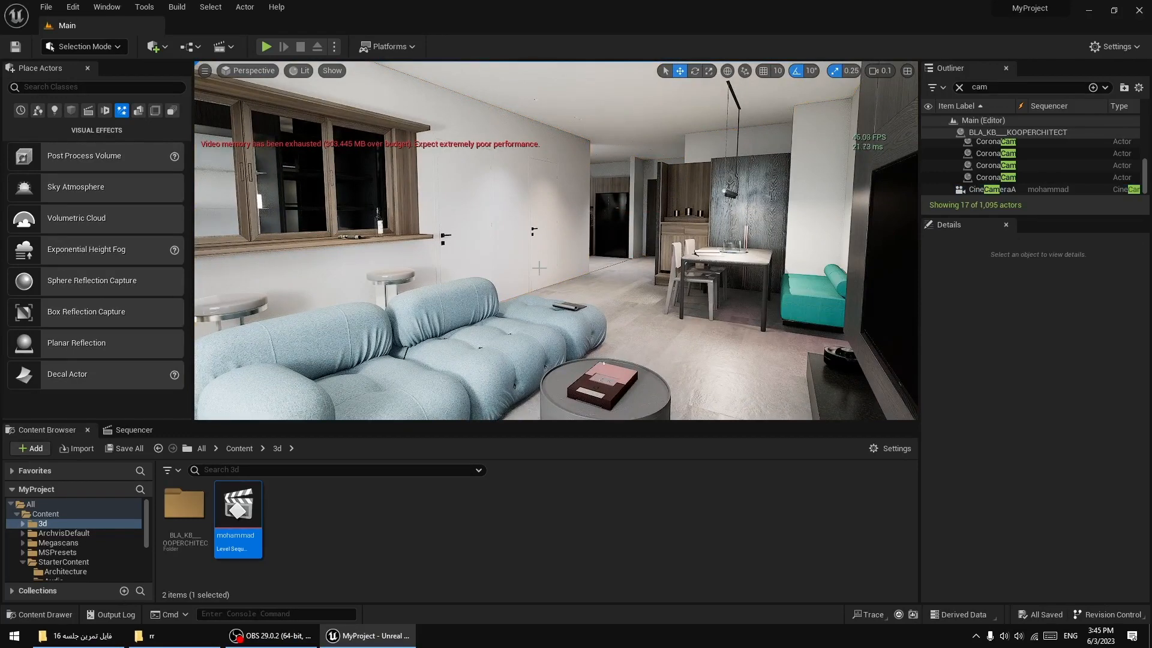
Recall the saved viewport camera bookmarks 1 to 4 in turn to compare the living room and kitchen views.
key("1")
key("2")
key("3")
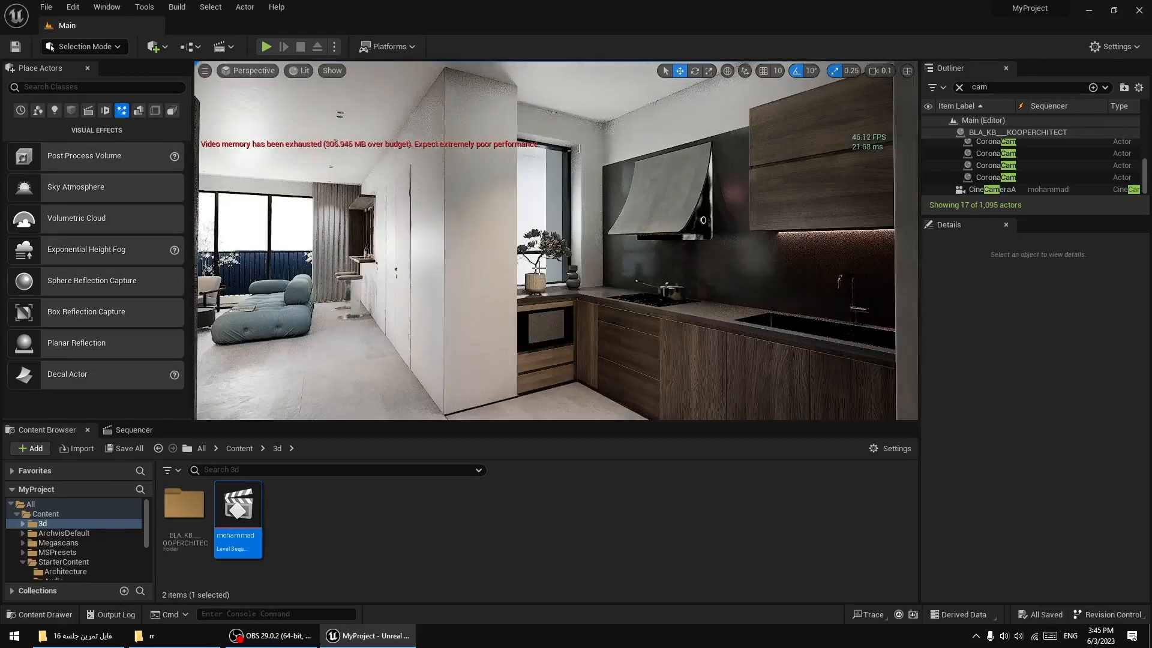
key("2")
key("1")
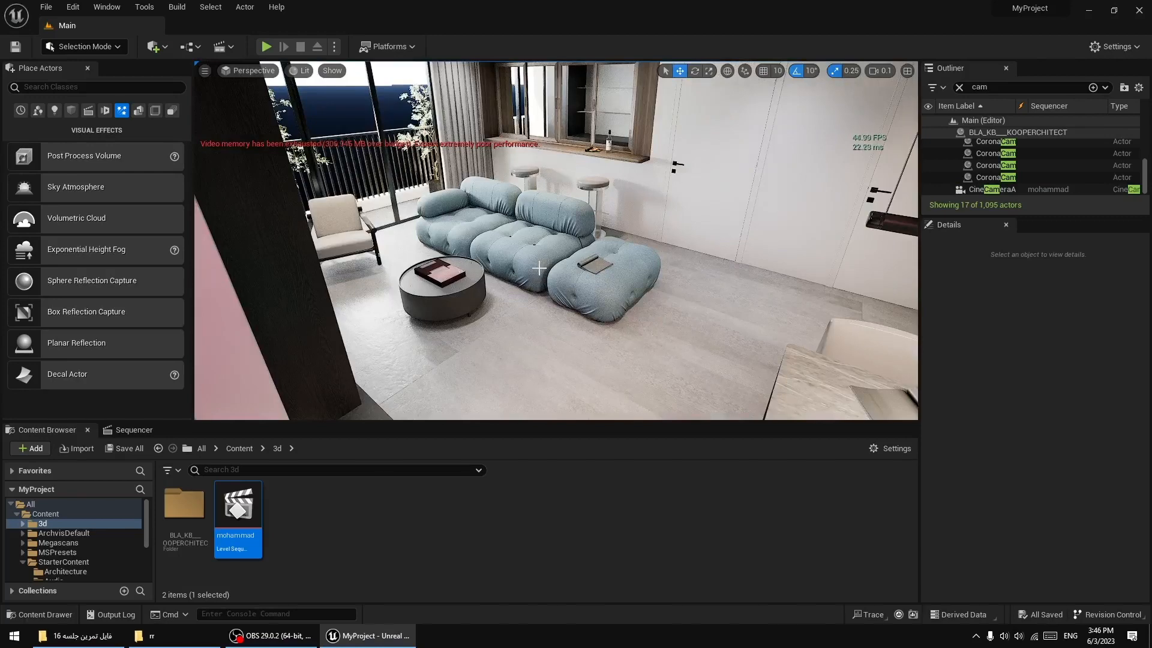
mouse_move(449, 323)
right_mouse_down()
mouse_move(423, 321)
mouse_move(449, 323)
right_mouse_up()
key("2")
key("3")
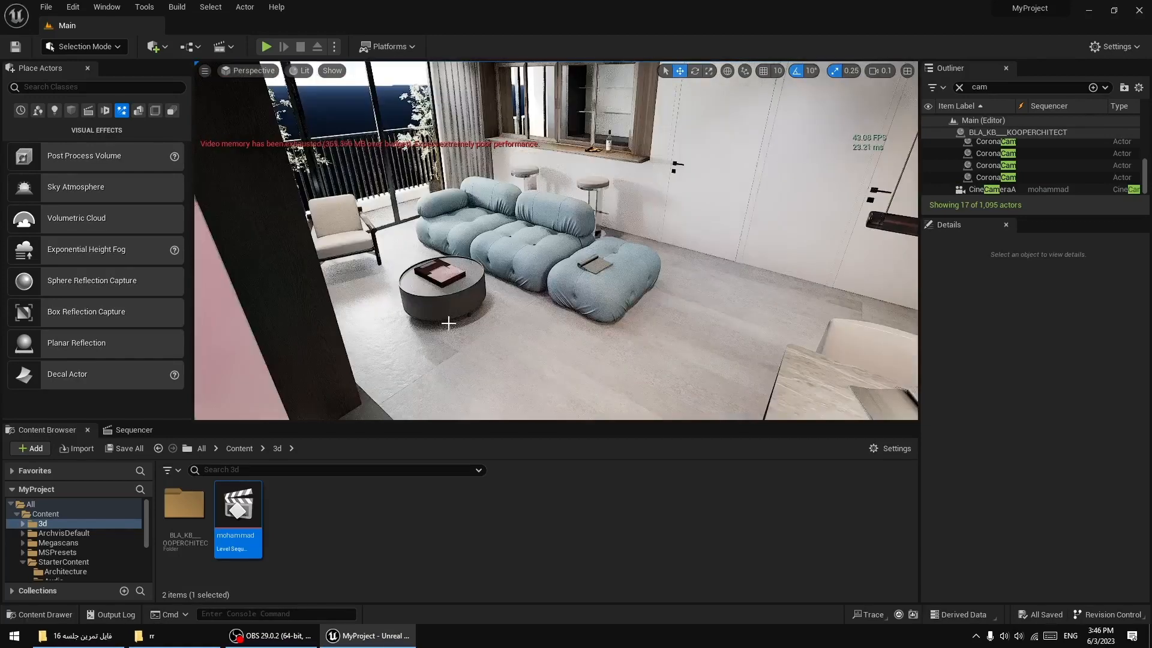
key("4")
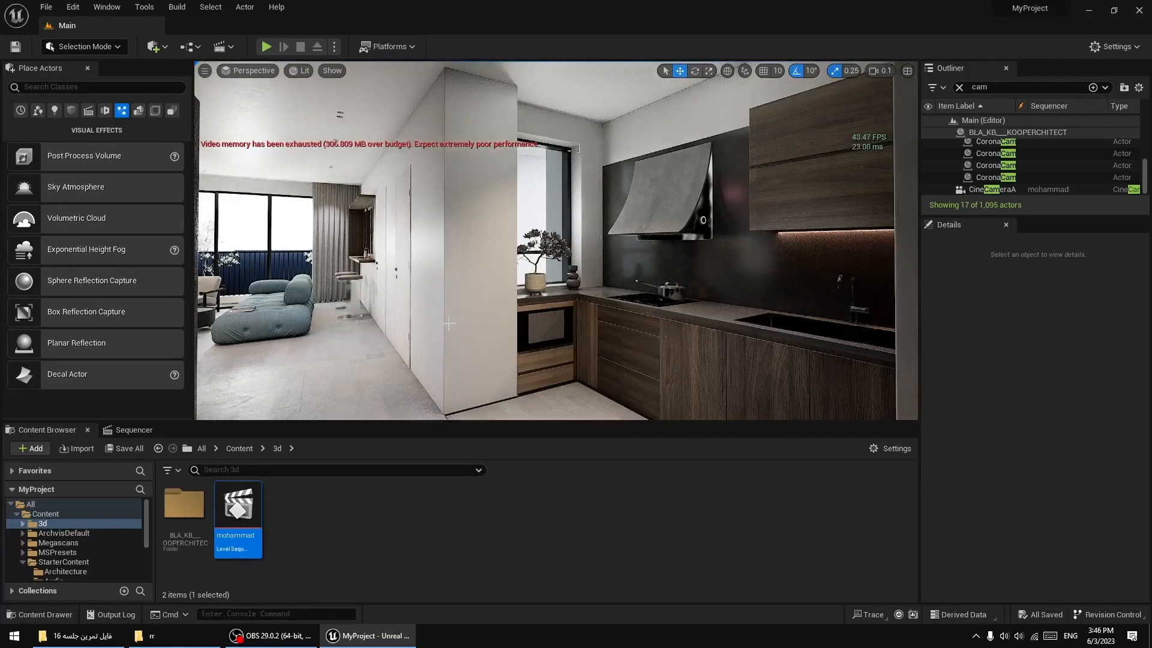